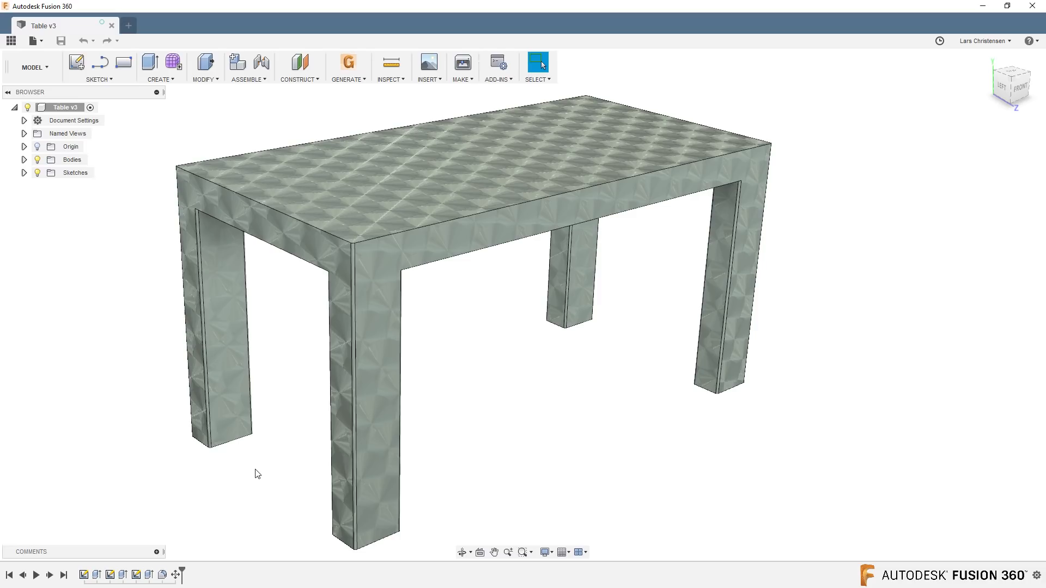
pyautogui.scroll(1, 255, 470)
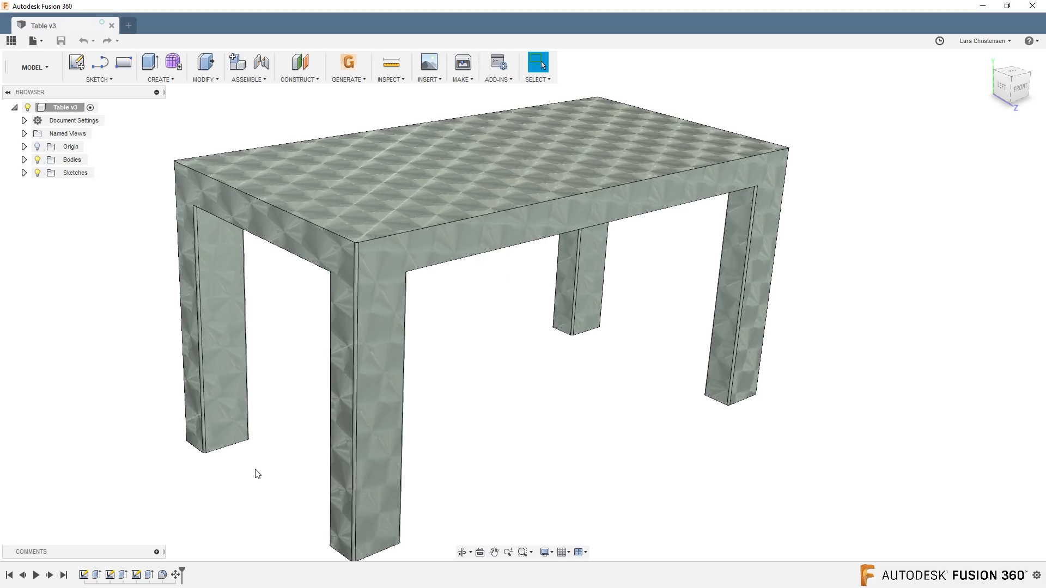
pyautogui.click(429, 80)
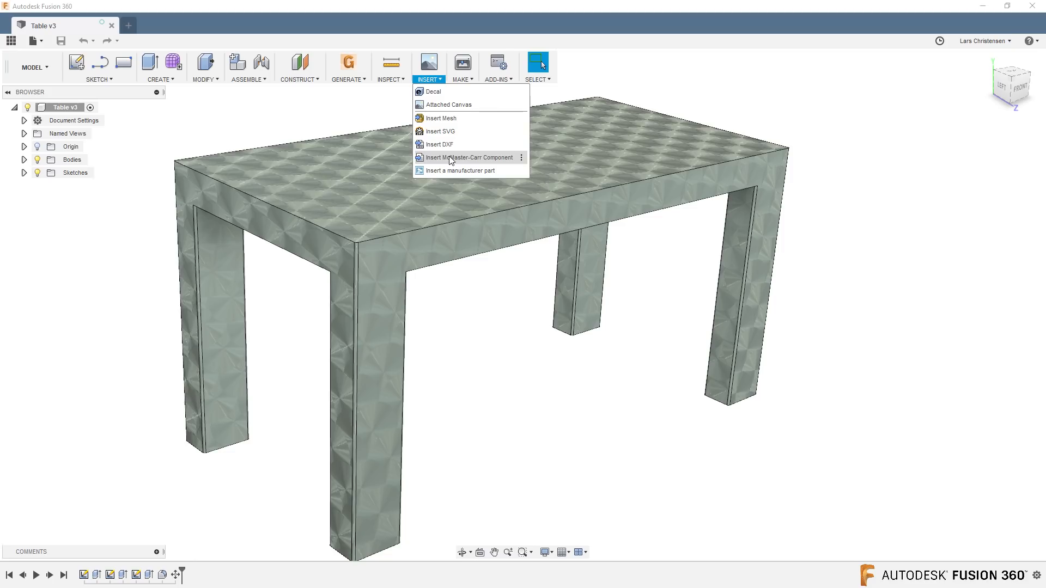
pyautogui.click(109, 281)
pyautogui.click(67, 272)
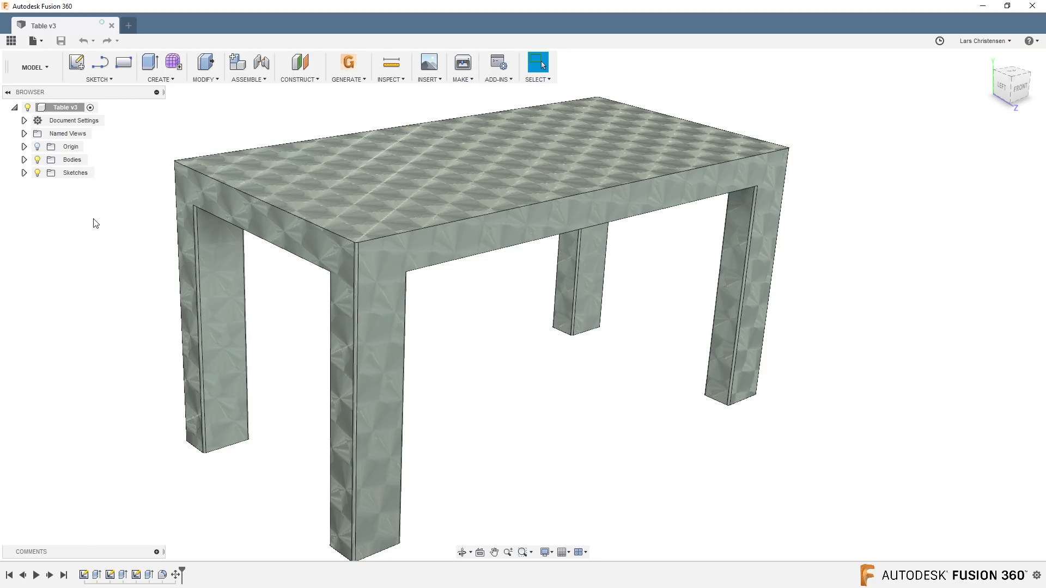
pyautogui.keyDown('shift'); pyautogui.moveTo(93, 218); pyautogui.dragTo(92, 215, button='middle'); pyautogui.keyUp('shift')
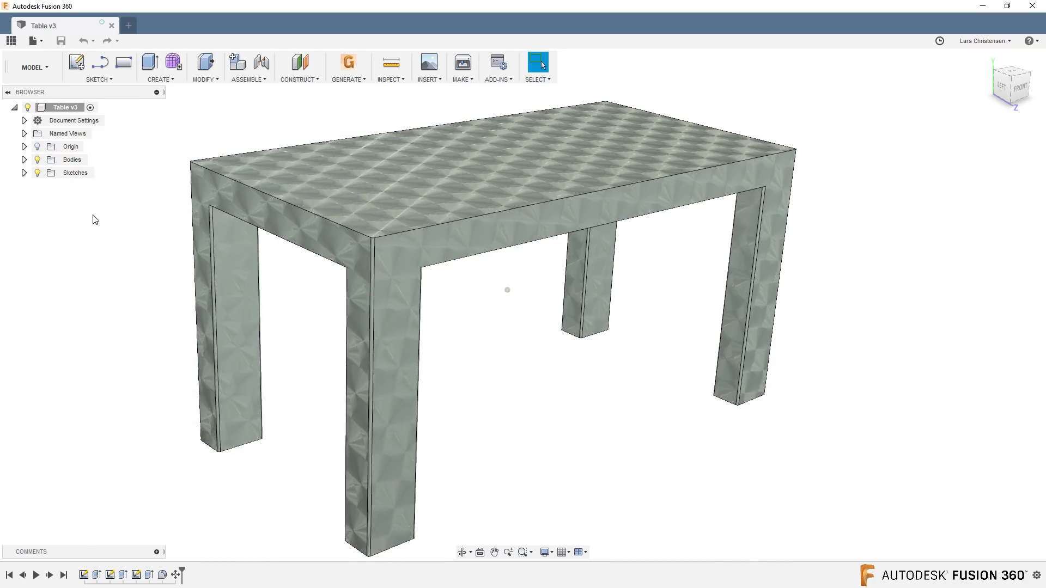
# Open the Sketch caster design from the LiveStream project and close the project file browser.
pyautogui.click(11, 40)
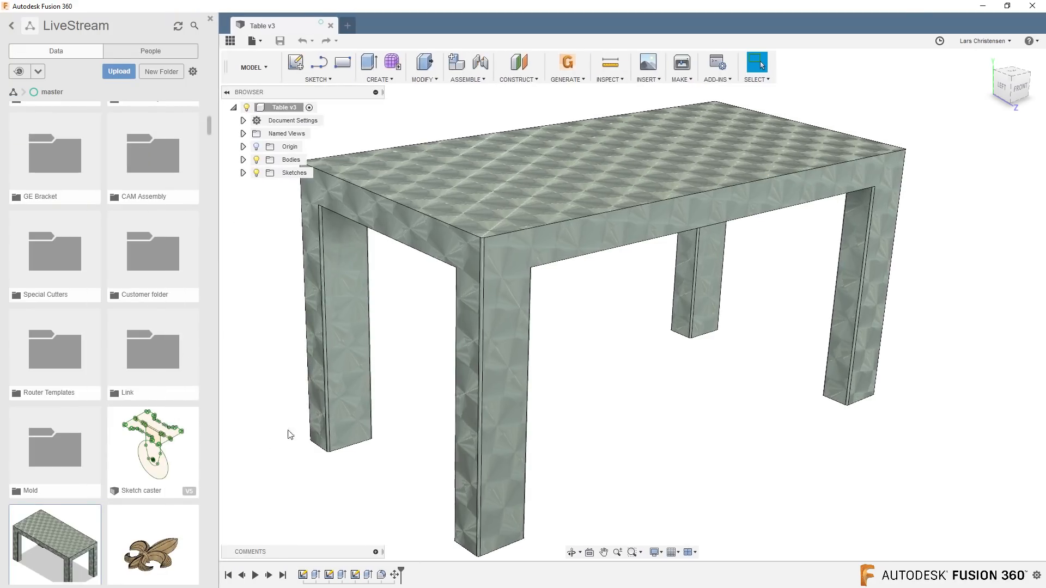
pyautogui.doubleClick(135, 463)
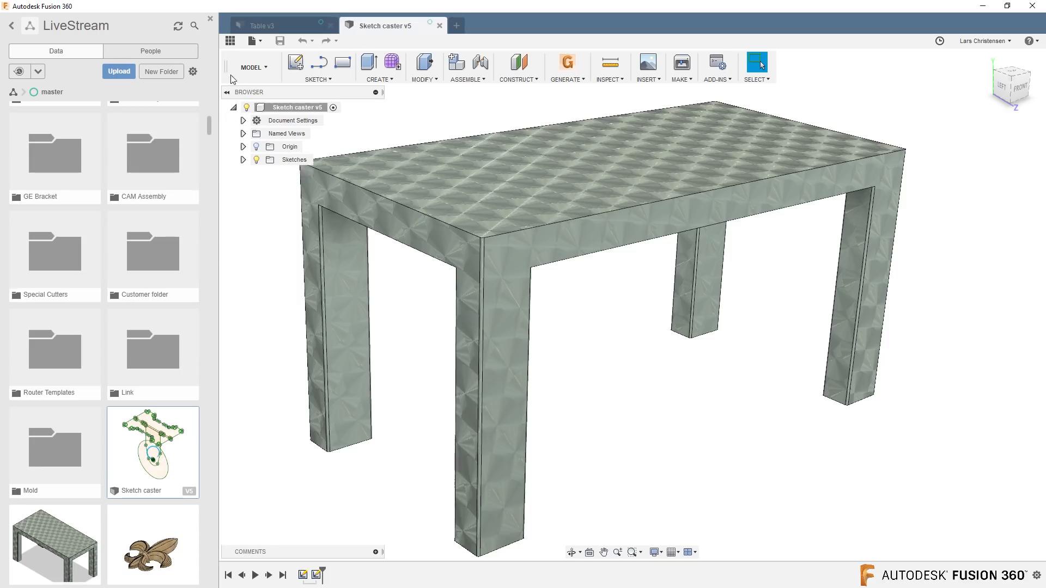
pyautogui.click(229, 41)
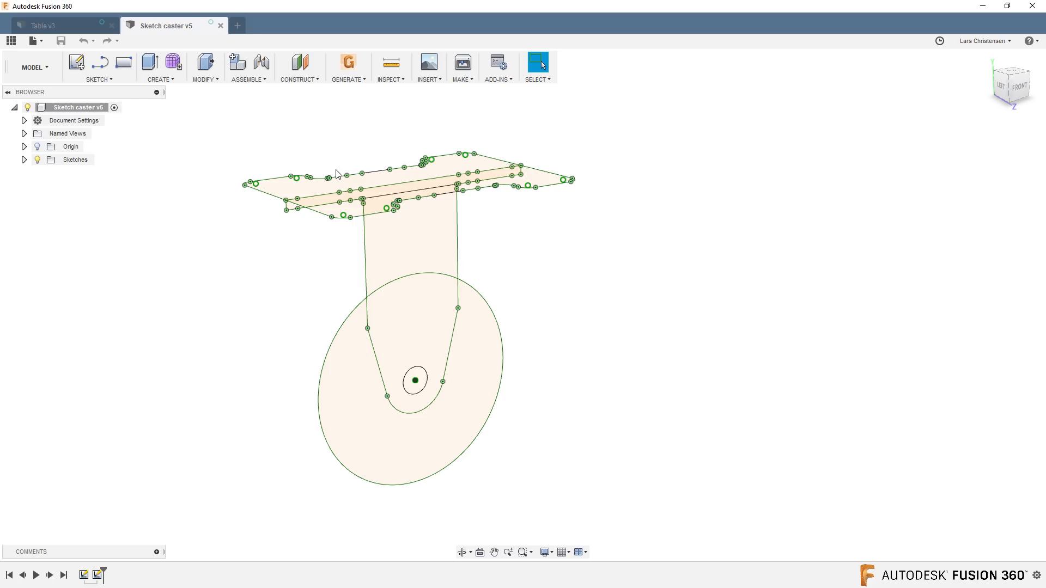
# Examine the caster's two sketches by toggling the visibility of Sketch2 and Sketch1, leaving both shown.
pyautogui.keyDown('shift'); pyautogui.moveTo(147, 468); pyautogui.dragTo(133, 487, button='middle'); pyautogui.keyUp('shift')
pyautogui.click(25, 159)
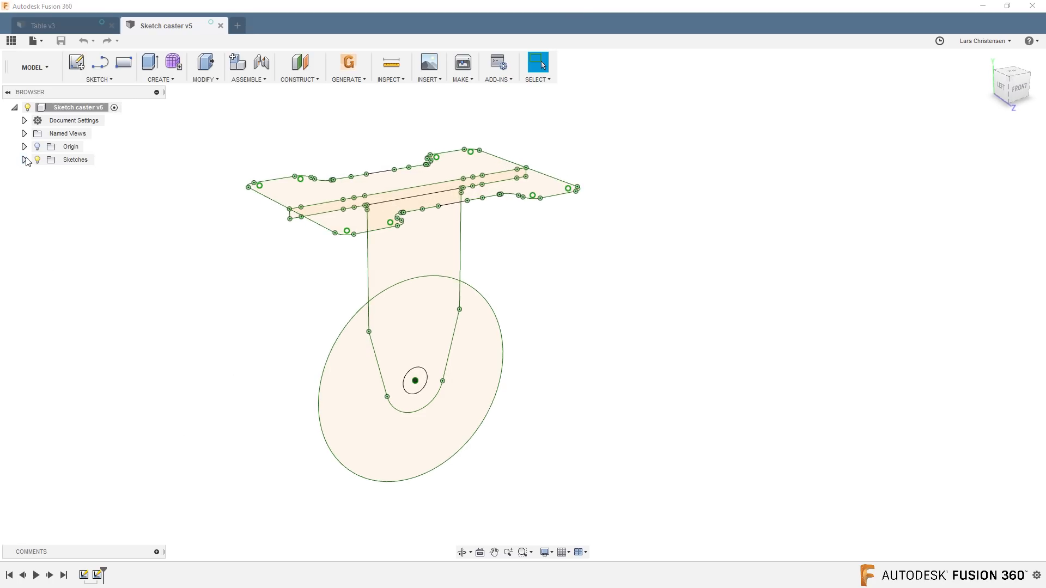
pyautogui.click(46, 185)
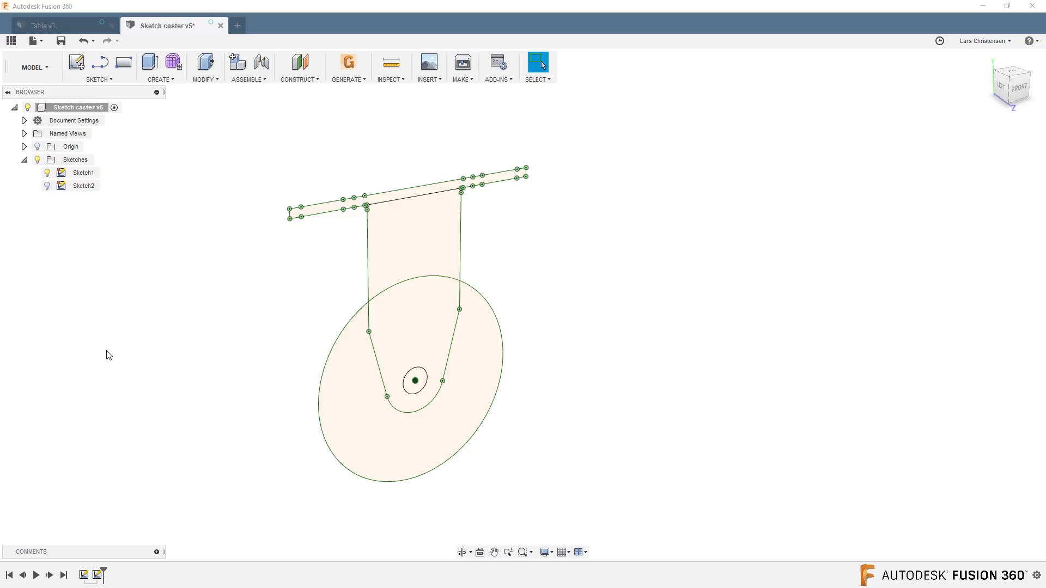
pyautogui.moveTo(114, 356)
pyautogui.keyDown('shift'); pyautogui.mouseDown(button='middle')
pyautogui.moveTo(123, 356)
pyautogui.moveTo(125, 306)
pyautogui.moveTo(112, 322)
pyautogui.moveTo(88, 227)
pyautogui.moveTo(51, 178)
pyautogui.moveTo(148, 314)
pyautogui.mouseUp(button='middle'); pyautogui.keyUp('shift')
pyautogui.click(47, 186)
pyautogui.click(47, 172)
pyautogui.click(47, 173)
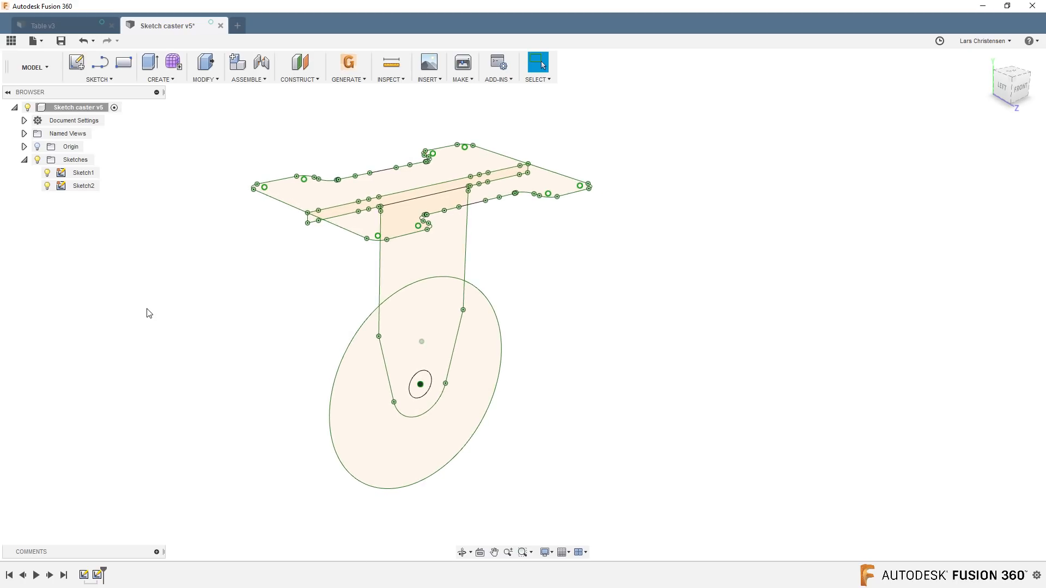
pyautogui.click(24, 159)
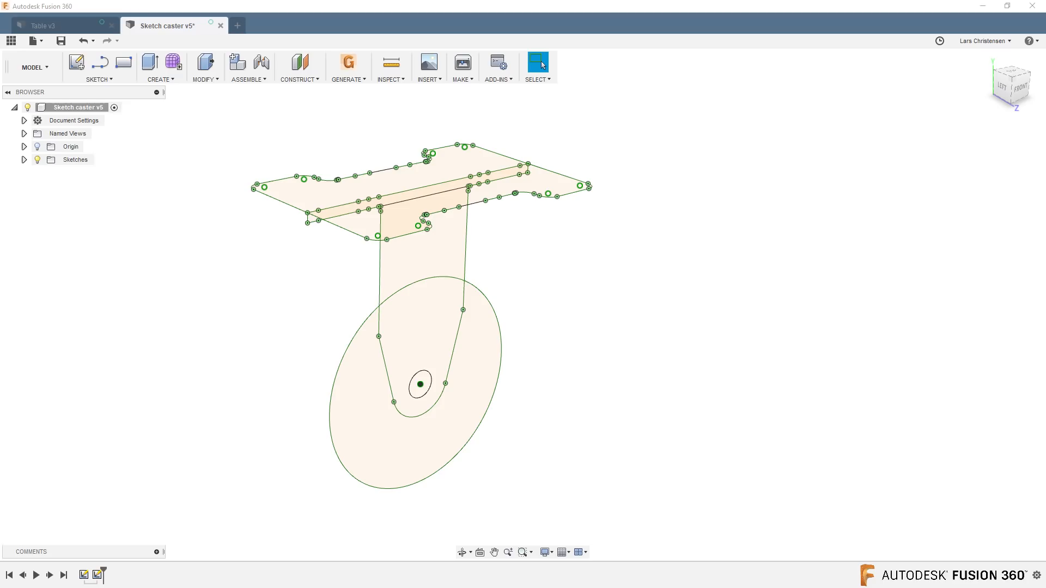
pyautogui.click(59, 26)
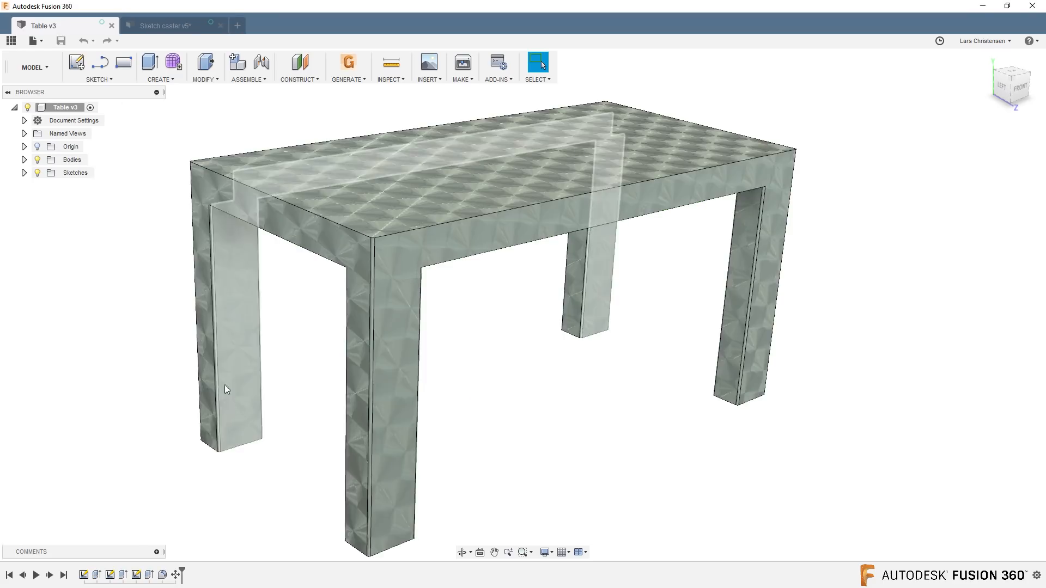
pyautogui.click(168, 25)
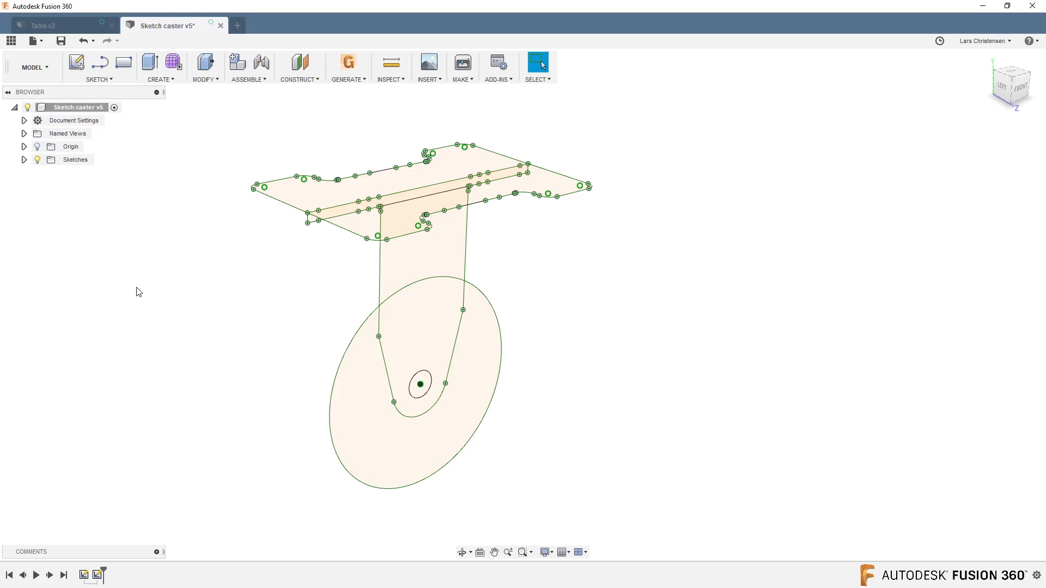
# Extrude both wheel profiles around the axle hole symmetrically as a new body, with a whole length of 32 mm.
pyautogui.press('q')
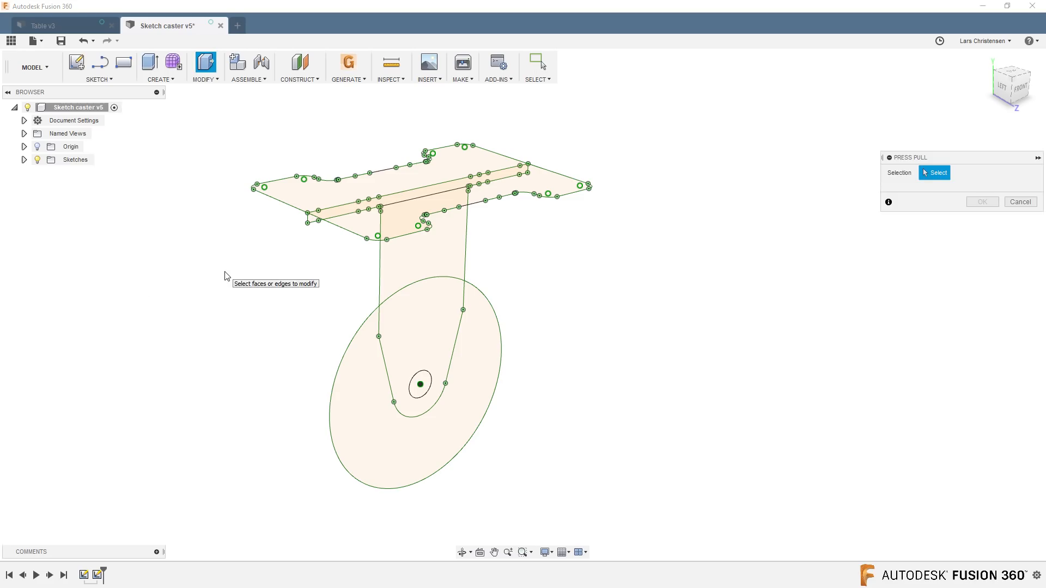
pyautogui.click(364, 383)
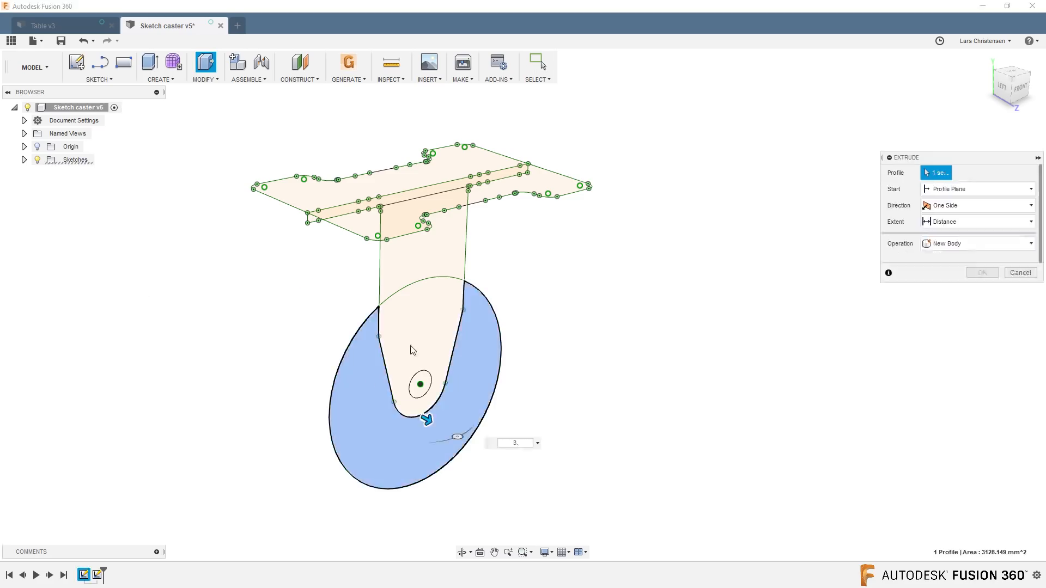
pyautogui.click(426, 335)
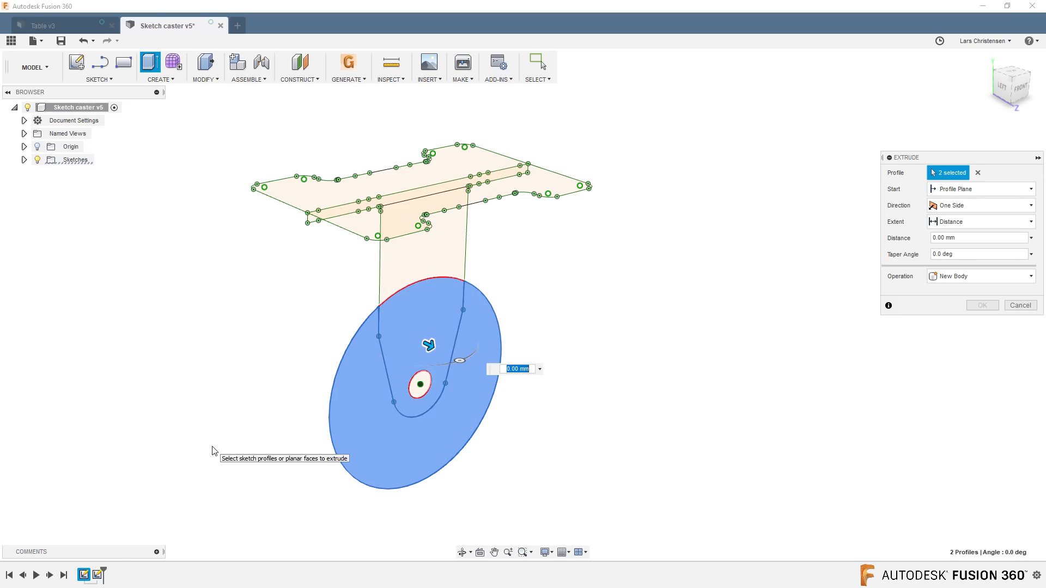
pyautogui.moveTo(429, 345); pyautogui.dragTo(485, 381)
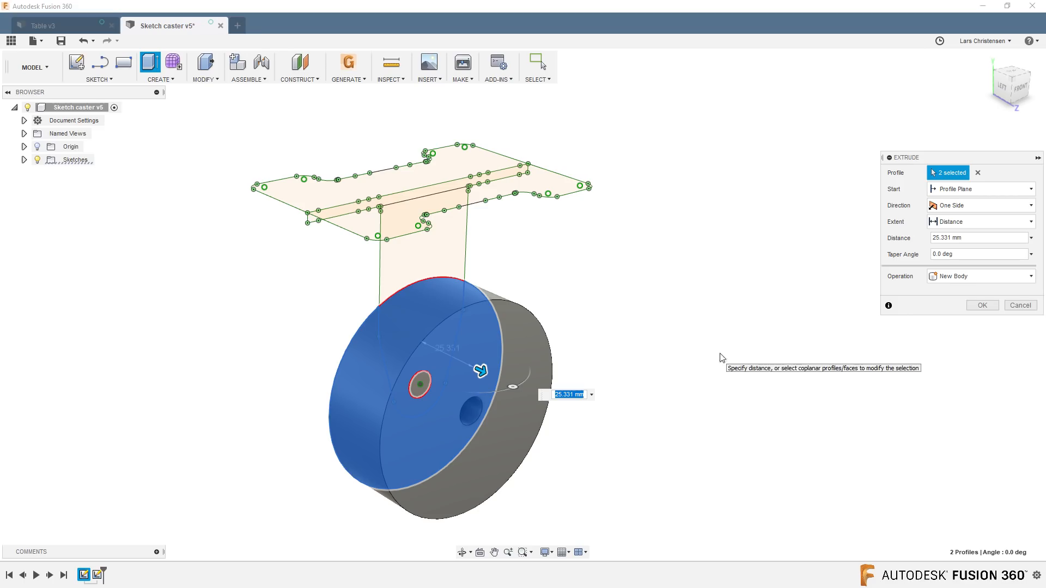
pyautogui.click(982, 205)
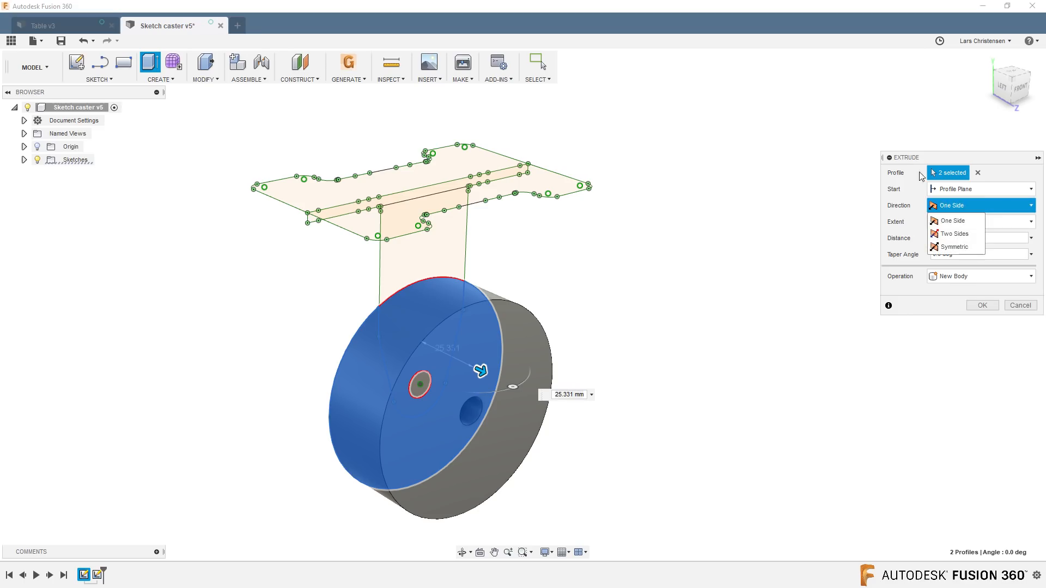
pyautogui.click(954, 247)
pyautogui.click(952, 222)
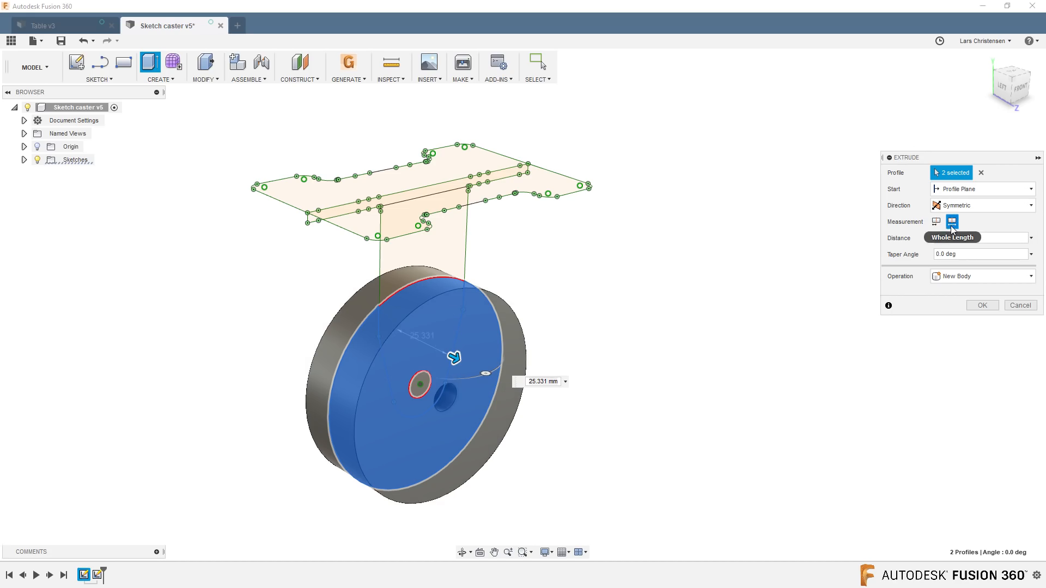
pyautogui.moveTo(969, 238); pyautogui.dragTo(934, 238)
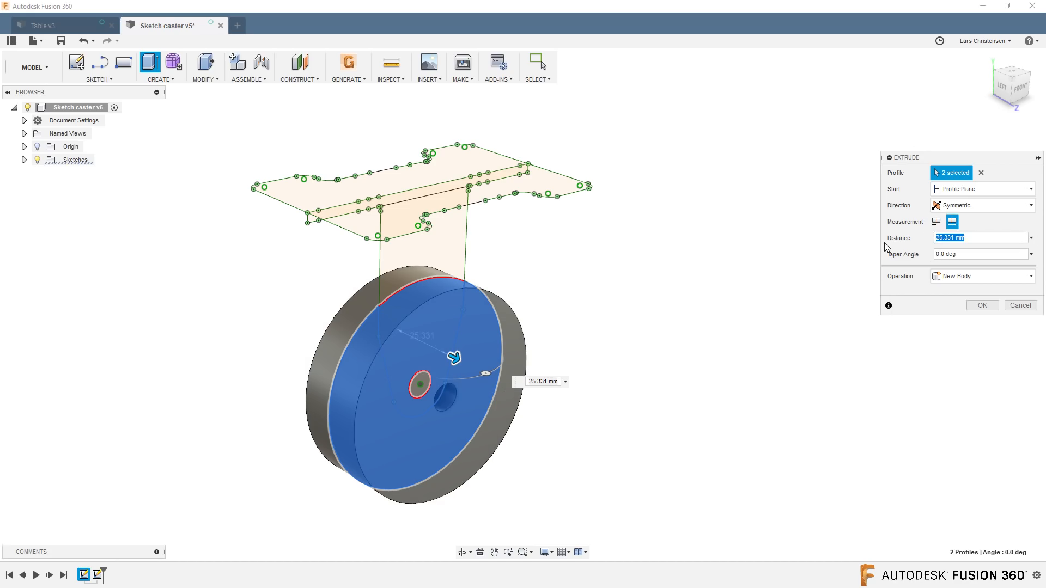
pyautogui.write('32')
pyautogui.press('Return')
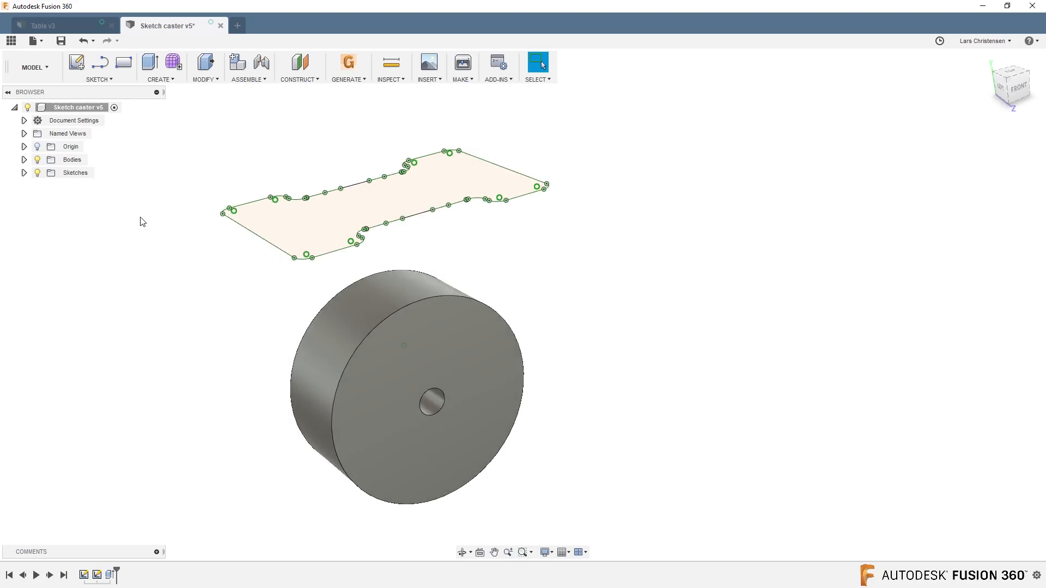
# Rename the extruded wheel body as Wheel.
pyautogui.click(24, 159)
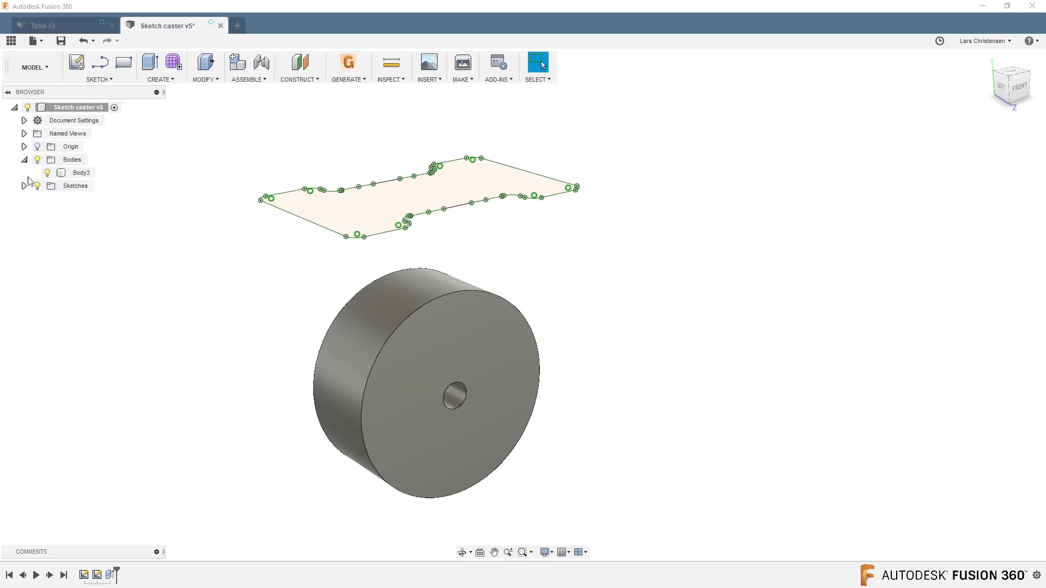
pyautogui.click(84, 173)
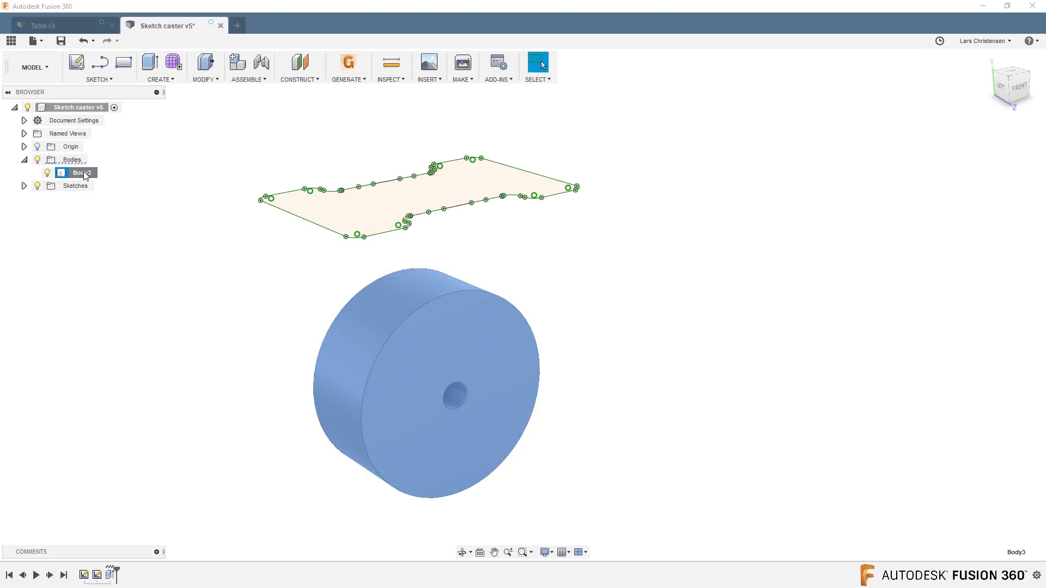
pyautogui.doubleClick(83, 172)
pyautogui.write('Wheel')
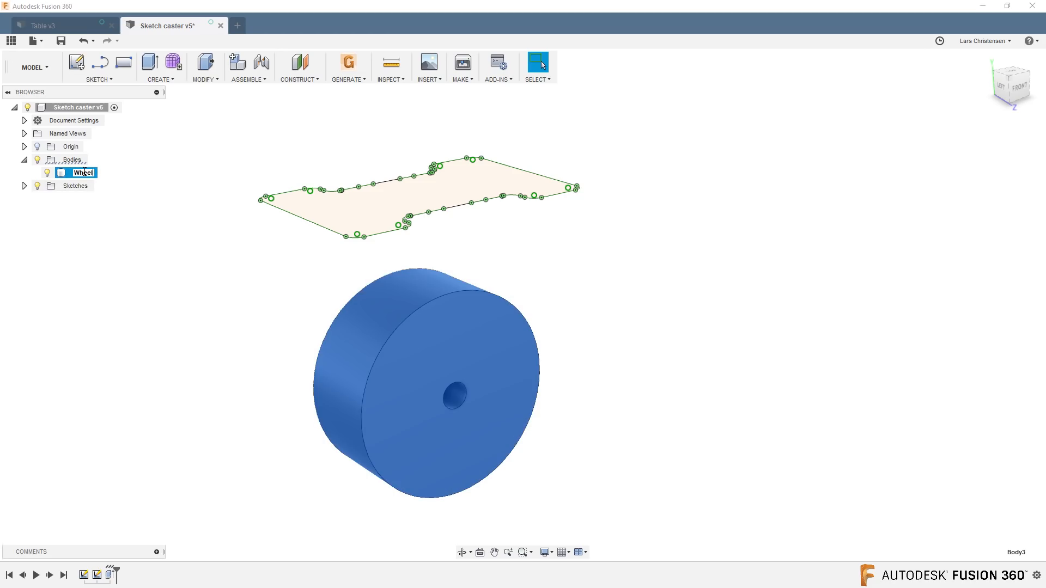
pyautogui.press('Return')
pyautogui.click(112, 251)
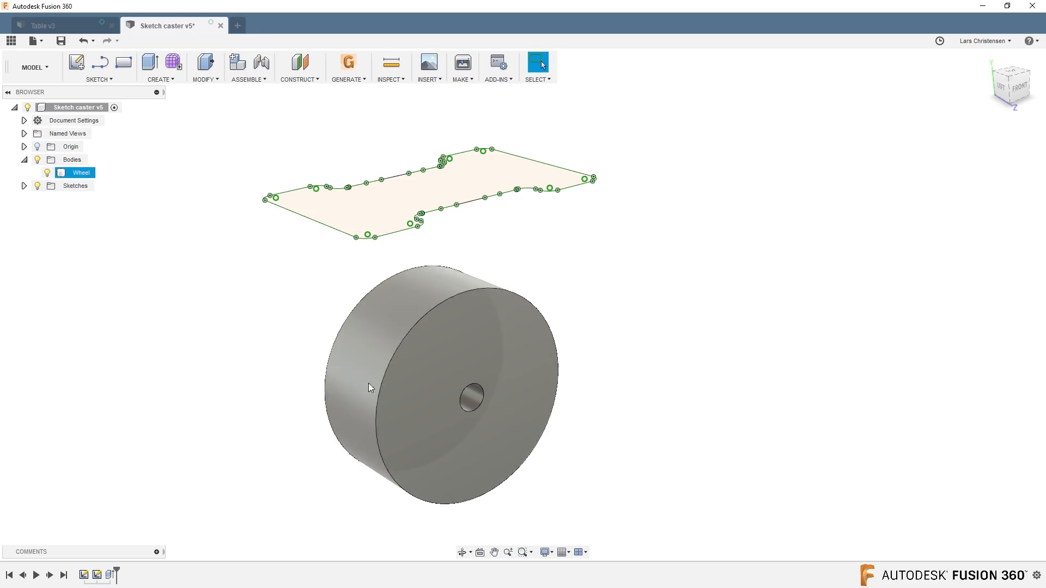
# Show Sketch1 again so its fork profile can be used alongside the wheel body.
pyautogui.click(24, 186)
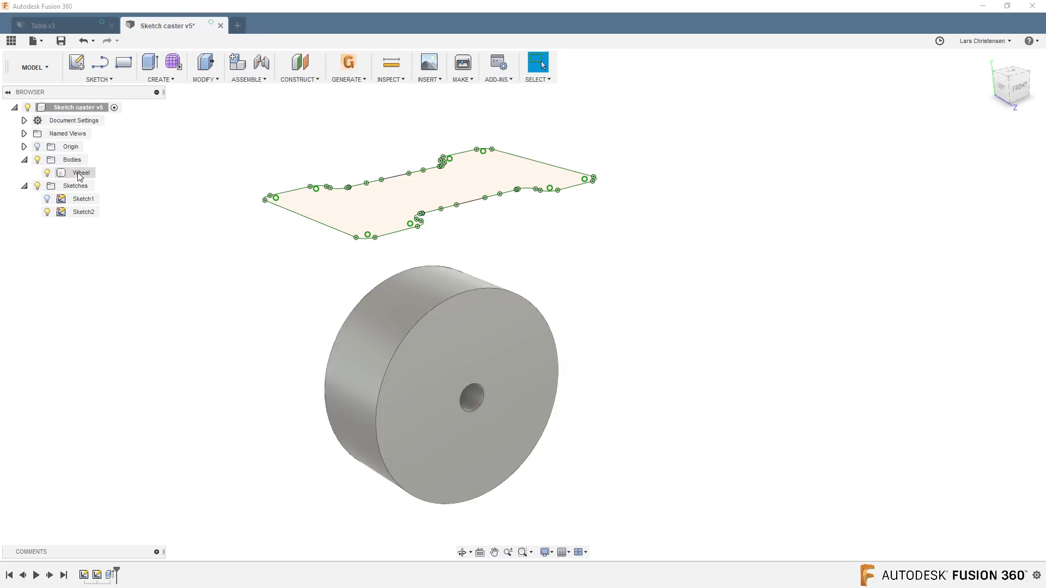
pyautogui.click(47, 199)
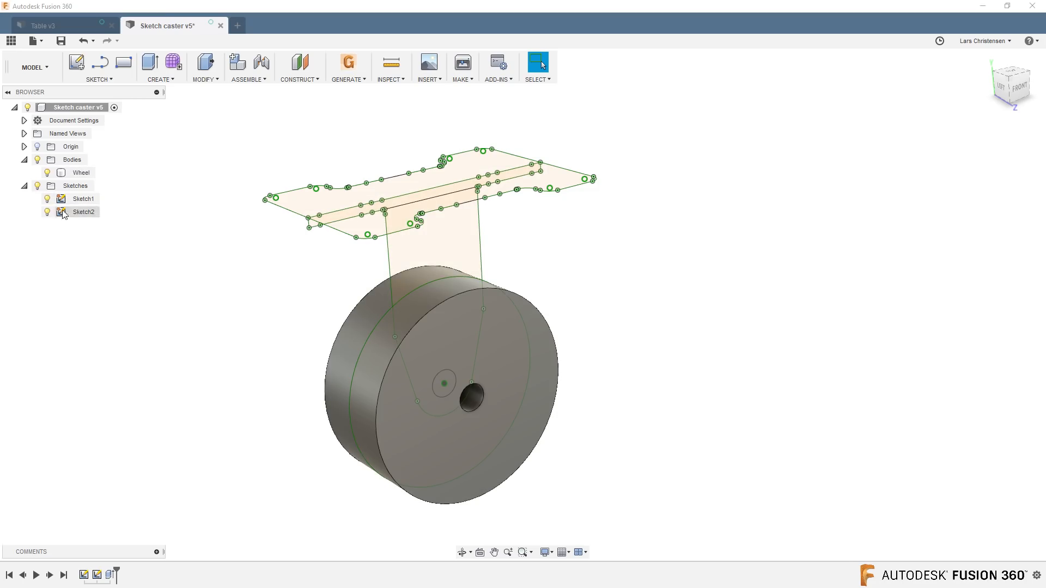
pyautogui.click(195, 393)
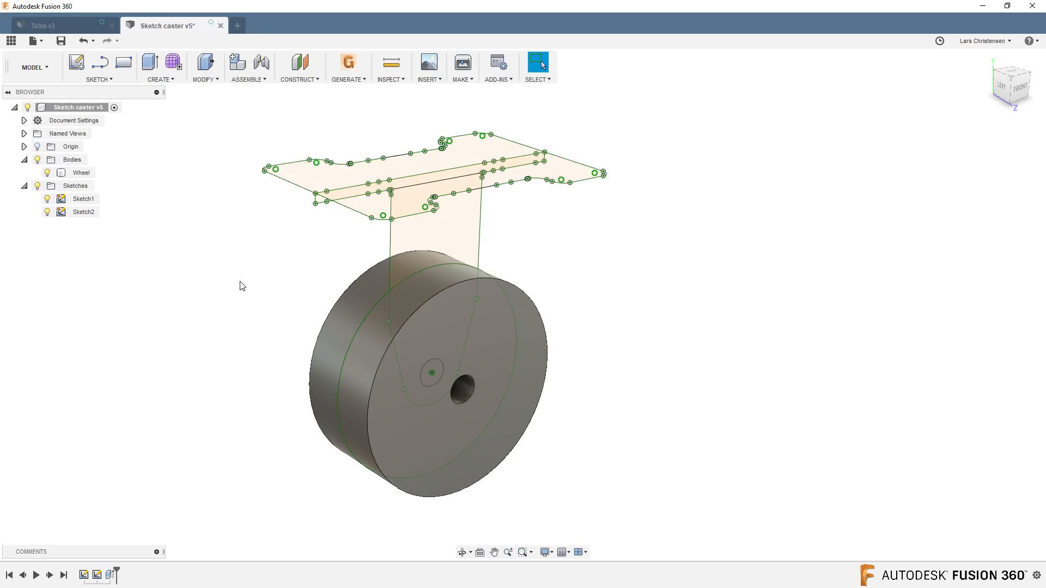
# Extrude the two fork leg profiles 3 mm as a new body, starting from a plane offset 18.5 mm.
pyautogui.press('q')
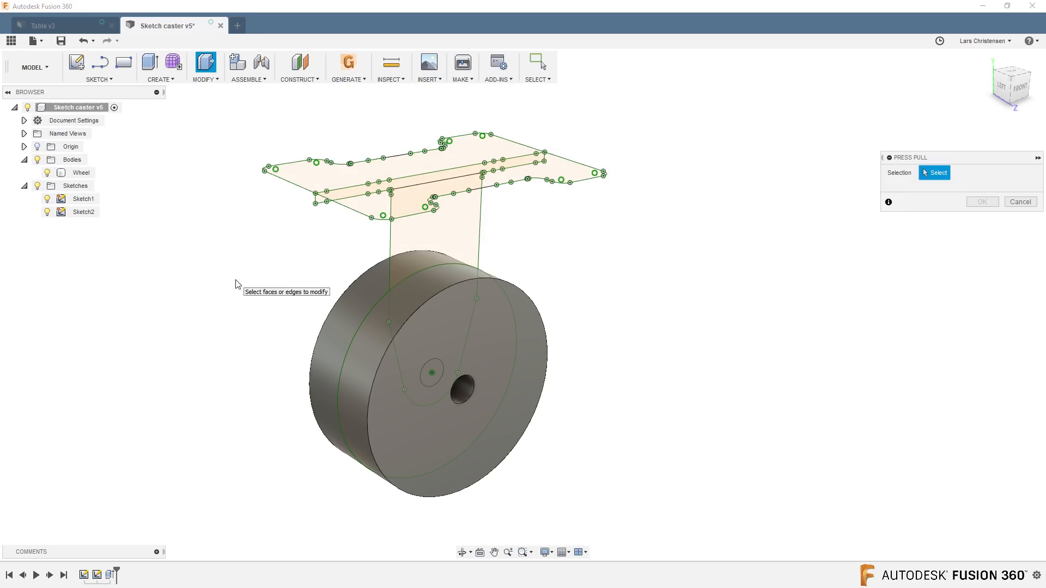
pyautogui.click(431, 239)
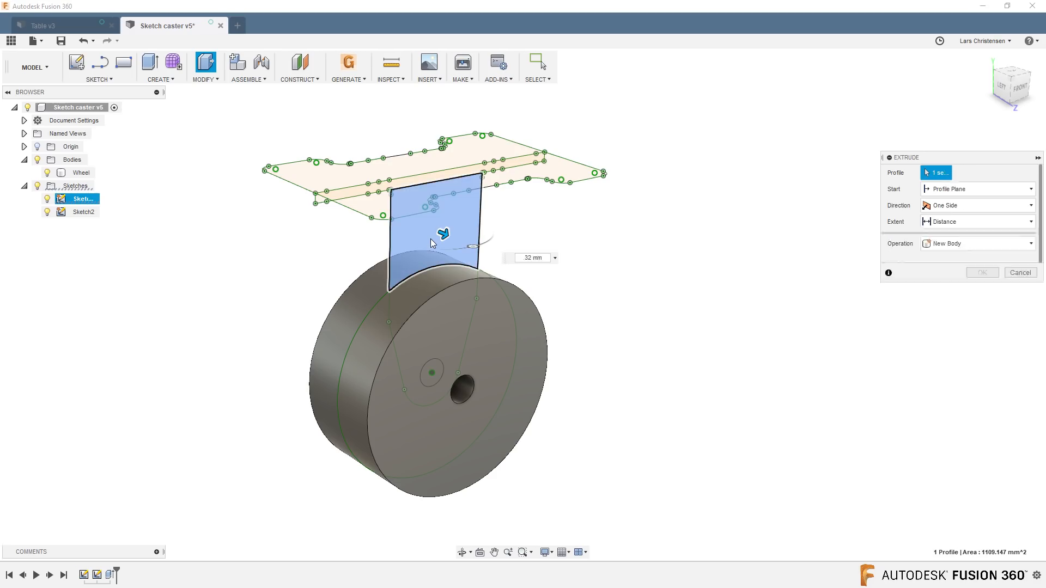
pyautogui.click(420, 295)
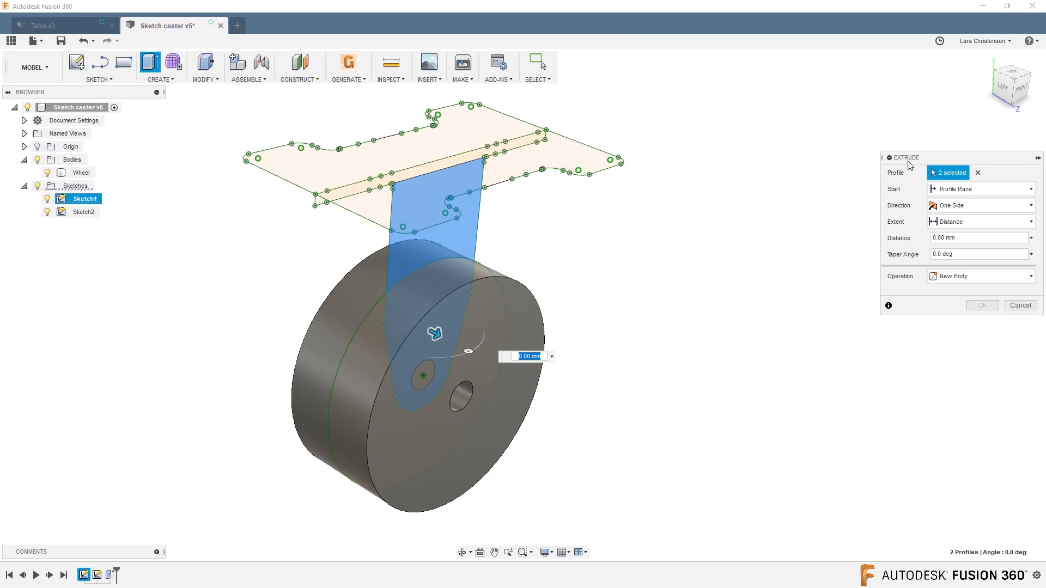
pyautogui.click(946, 196)
pyautogui.click(955, 217)
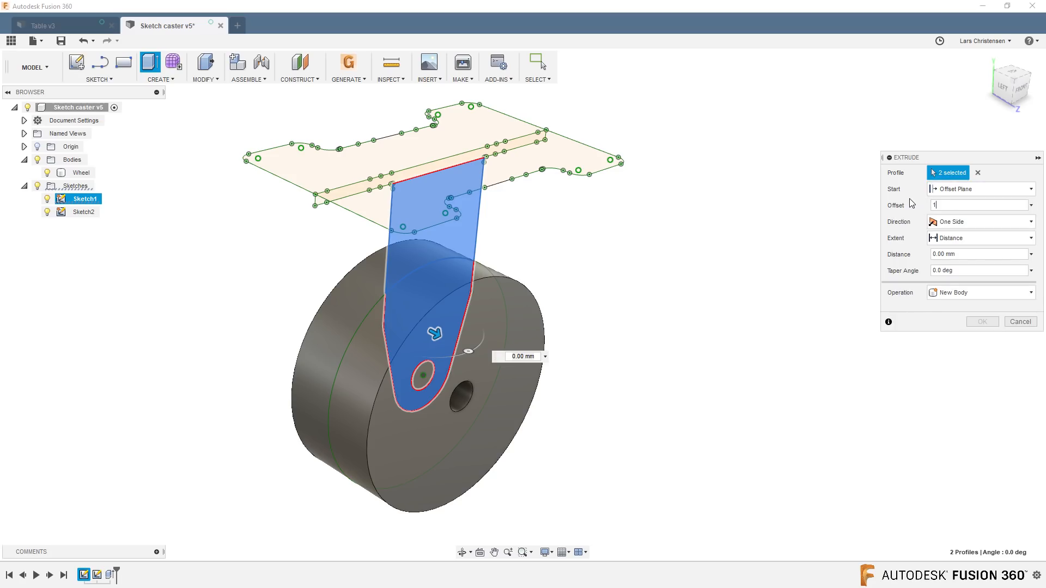
pyautogui.write('18.5')
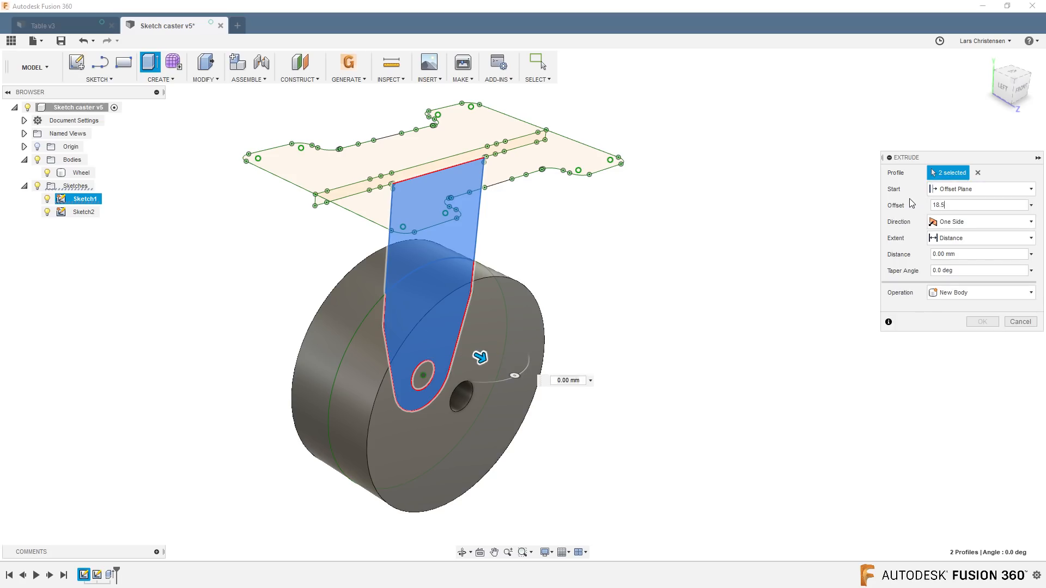
pyautogui.write('3.')
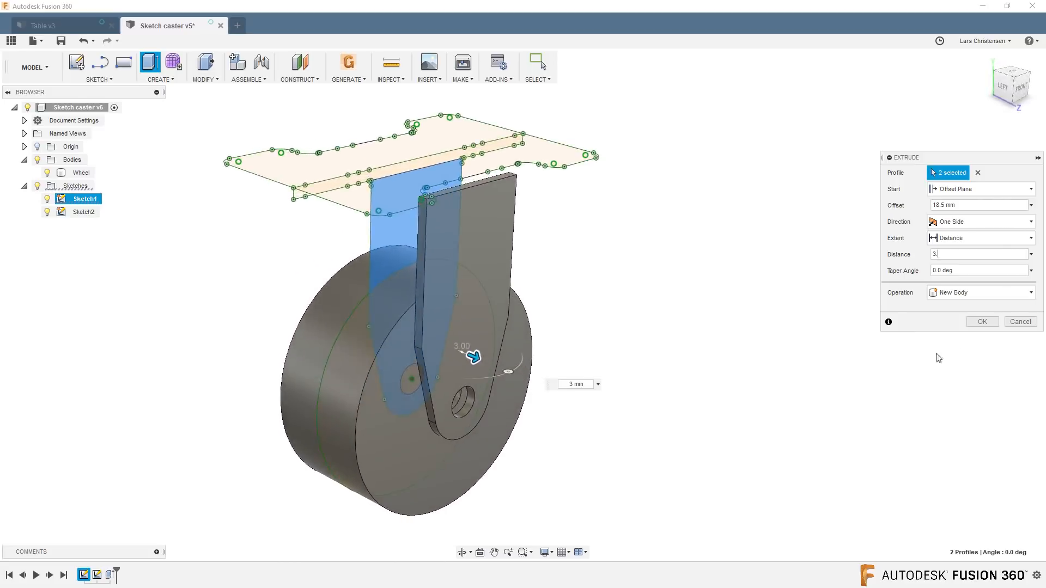
pyautogui.click(981, 322)
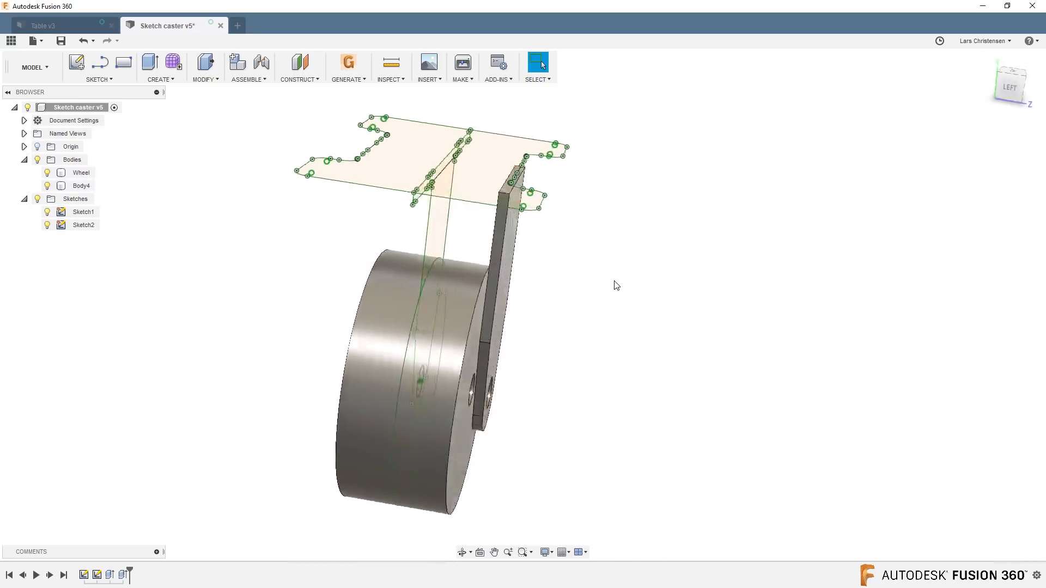
# Mirror the fork leg body across the origin plane through the middle of the wheel's width.
pyautogui.click(196, 80)
pyautogui.click(159, 79)
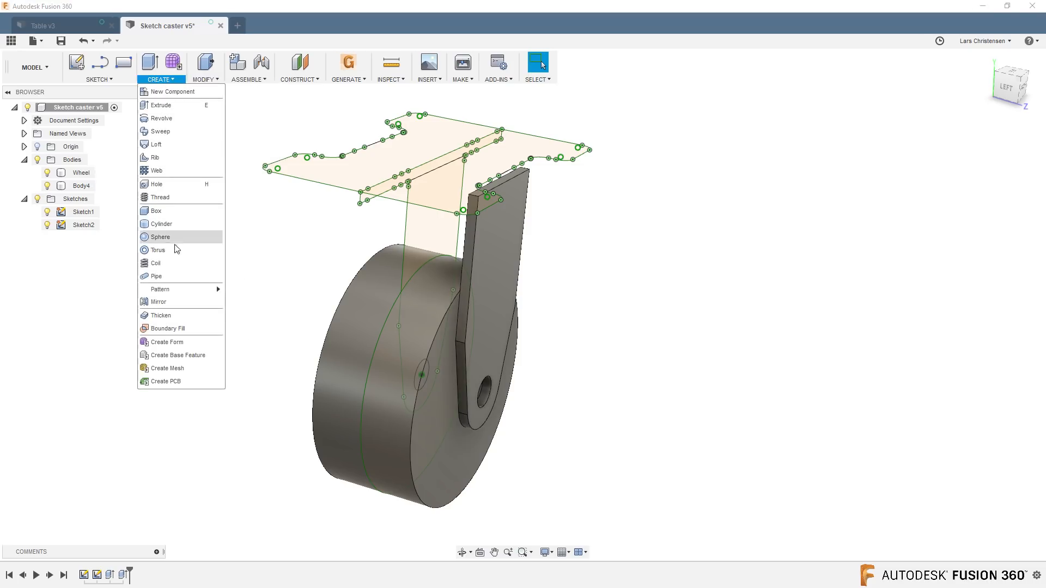
pyautogui.click(172, 302)
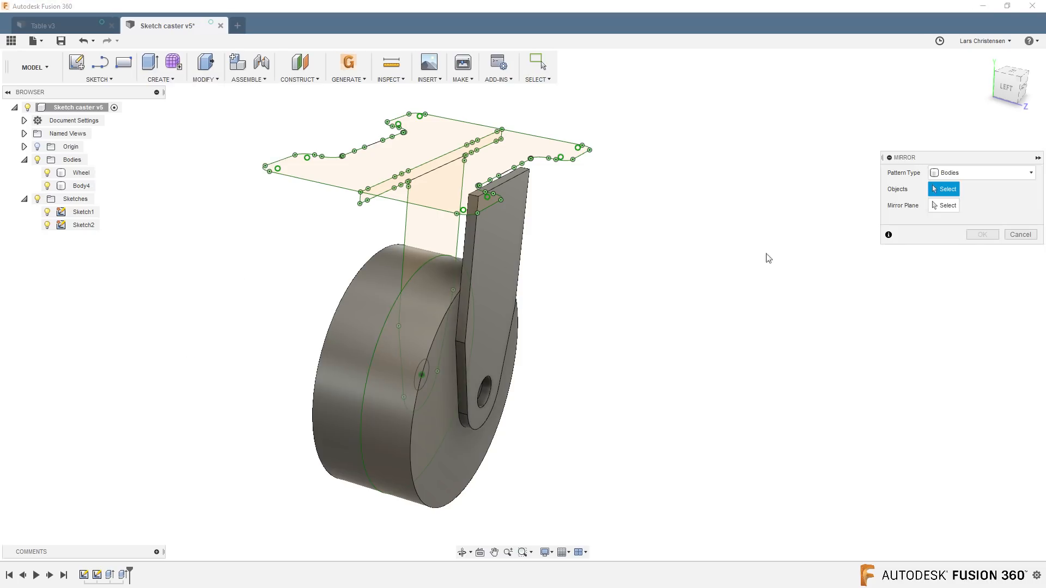
pyautogui.click(507, 273)
pyautogui.click(947, 206)
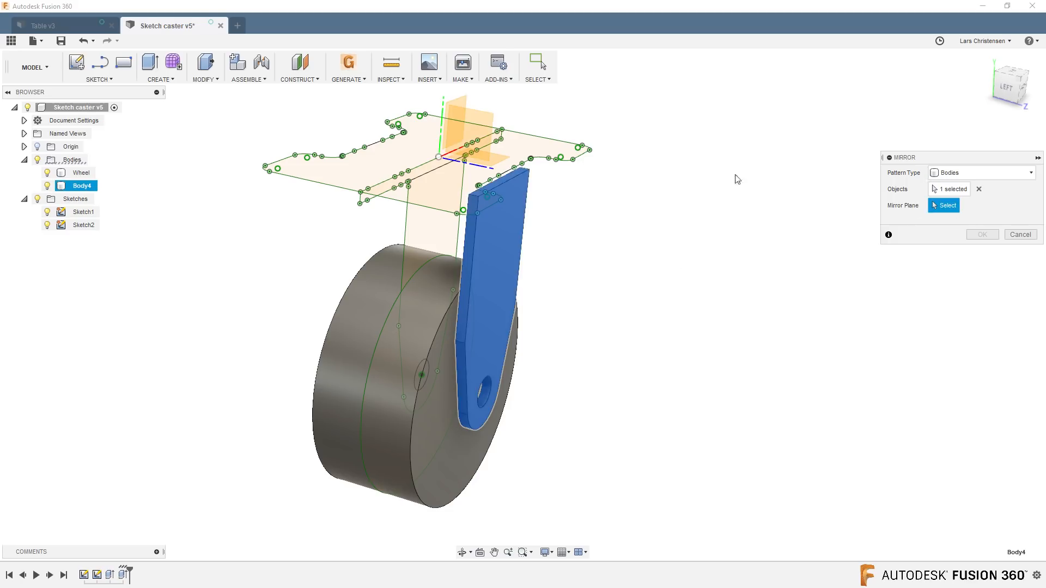
pyautogui.click(465, 101)
pyautogui.click(983, 235)
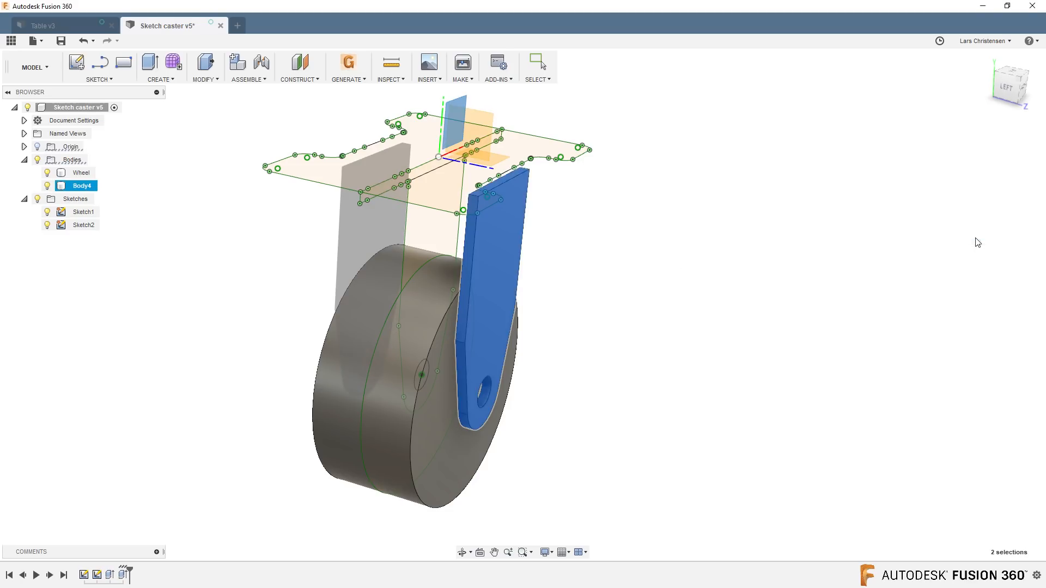
pyautogui.keyDown('shift'); pyautogui.moveTo(983, 235); pyautogui.dragTo(613, 332, button='middle'); pyautogui.keyUp('shift')
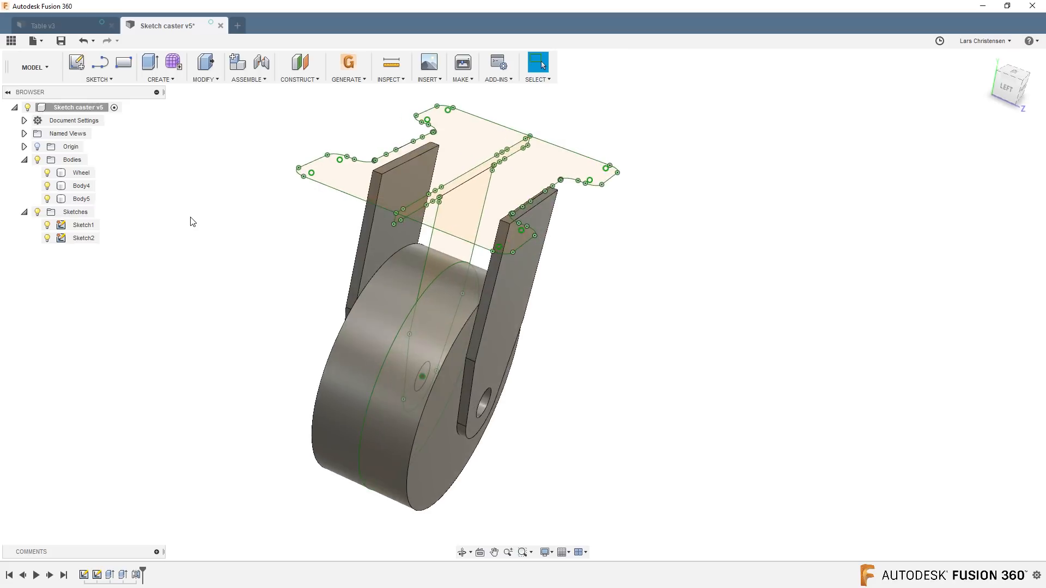
# Extrude the top mounting plate profile by -3.5 mm and join it to the two fork legs.
pyautogui.press('q')
pyautogui.click(477, 136)
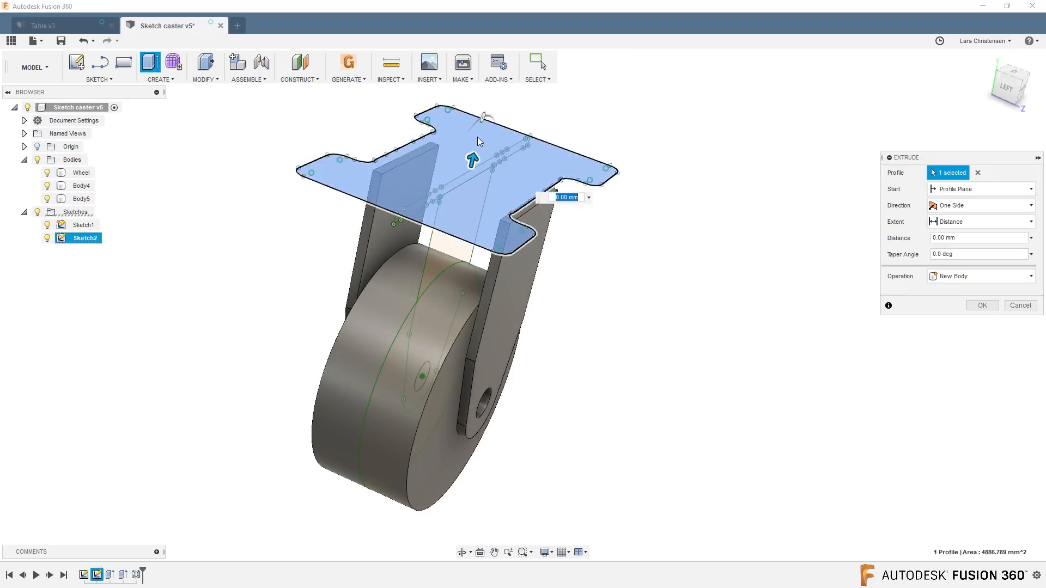
pyautogui.moveTo(472, 166); pyautogui.dragTo(469, 175)
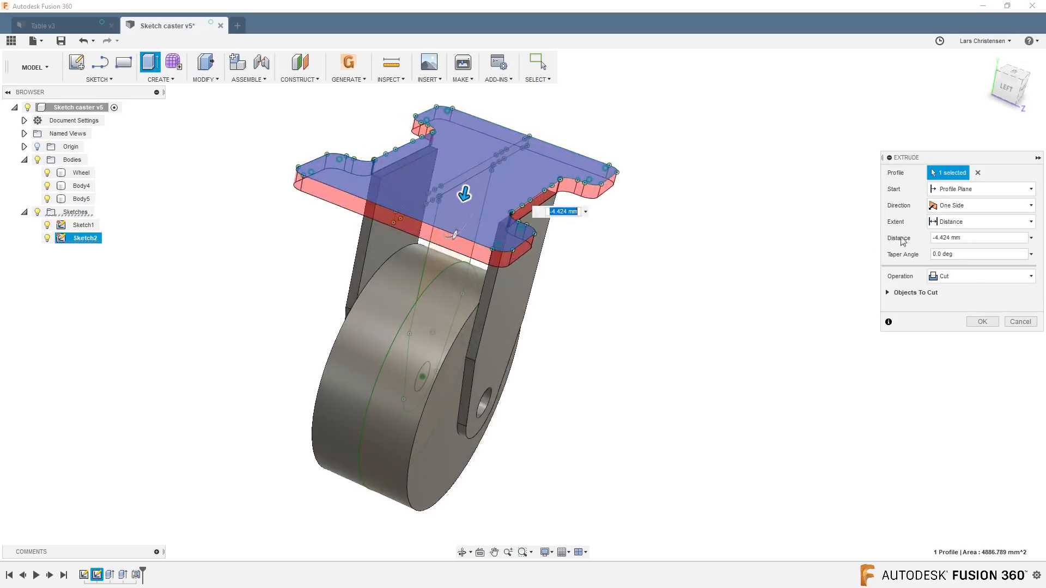
pyautogui.moveTo(964, 238); pyautogui.dragTo(895, 246)
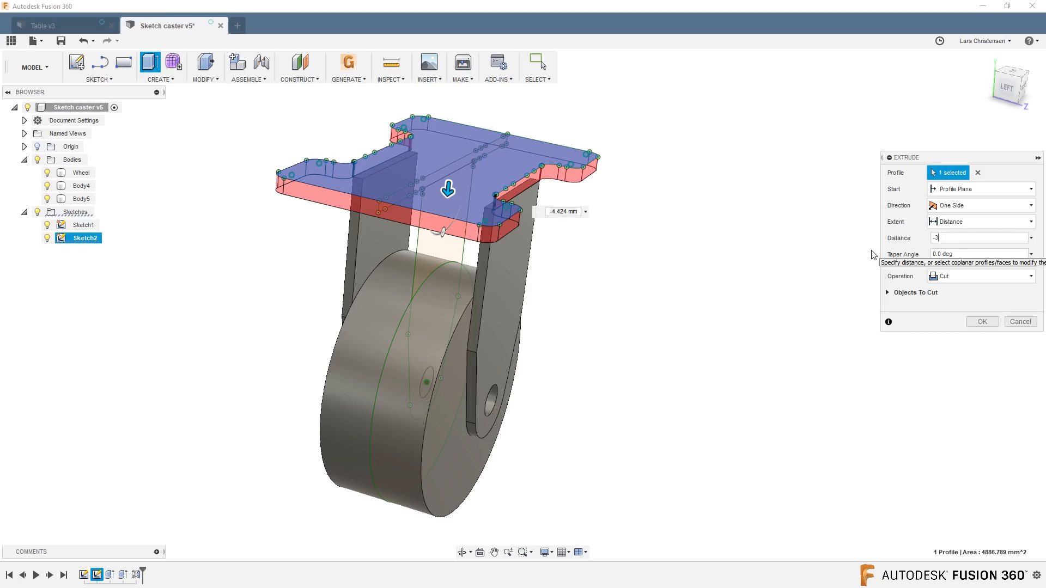
pyautogui.write('-3.5')
pyautogui.press('Tab')
pyautogui.click(978, 275)
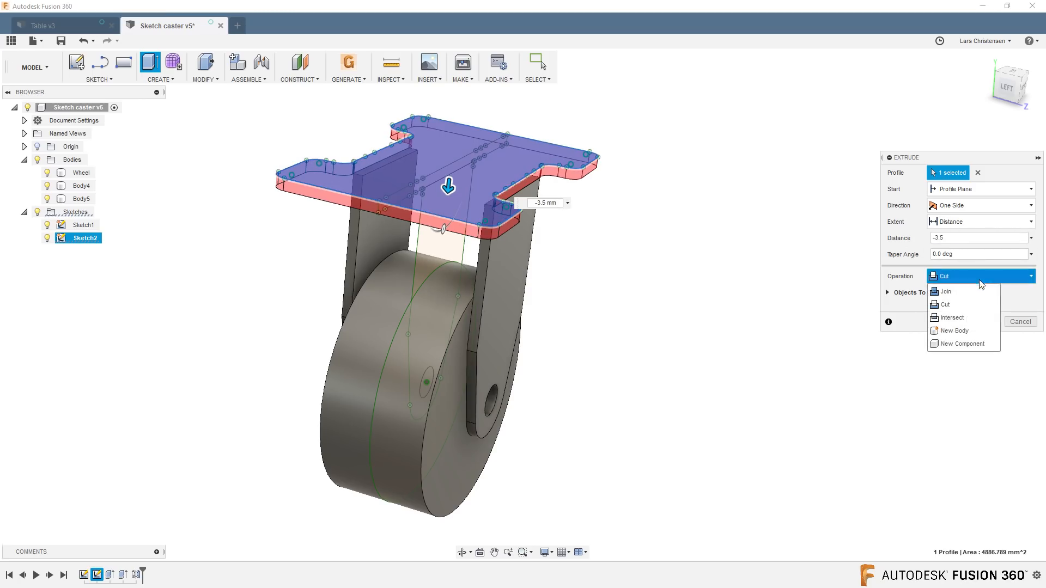
pyautogui.click(959, 293)
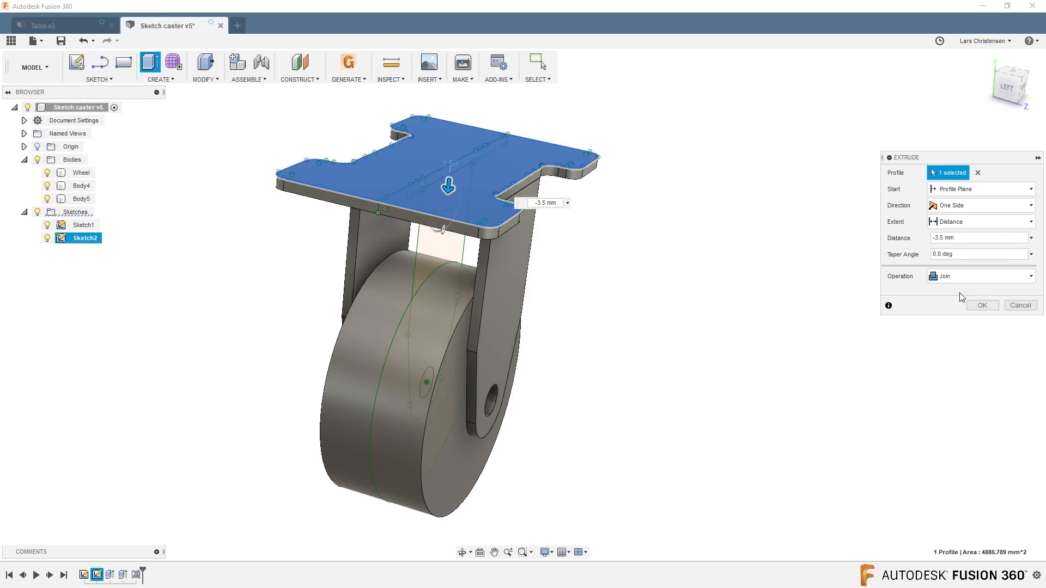
pyautogui.click(981, 308)
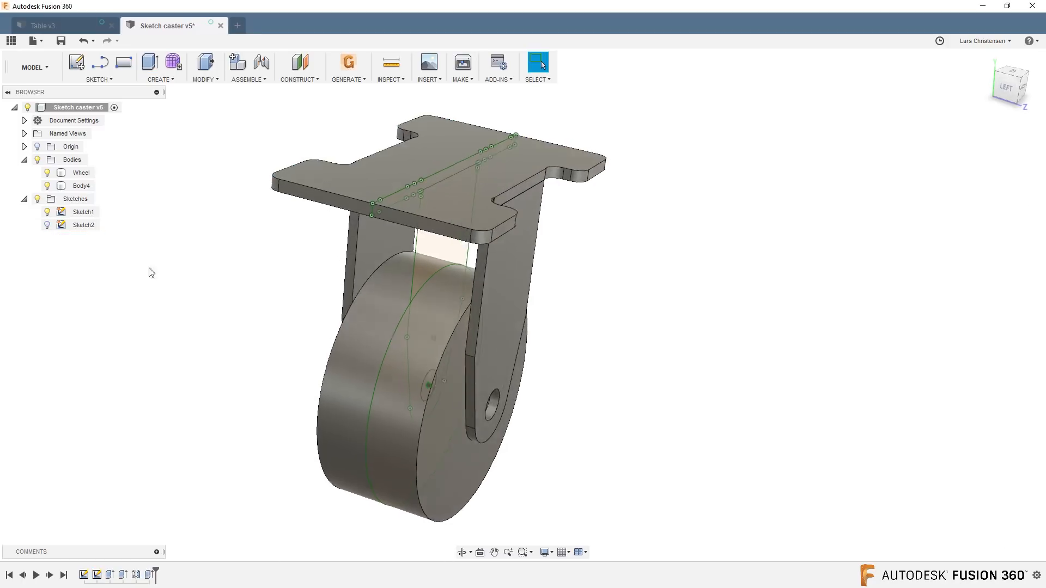
# Rename the joined fork and plate body as Caster Body.
pyautogui.click(82, 186)
pyautogui.keyDown('shift'); pyautogui.moveTo(152, 303); pyautogui.dragTo(174, 213, button='middle'); pyautogui.keyUp('shift')
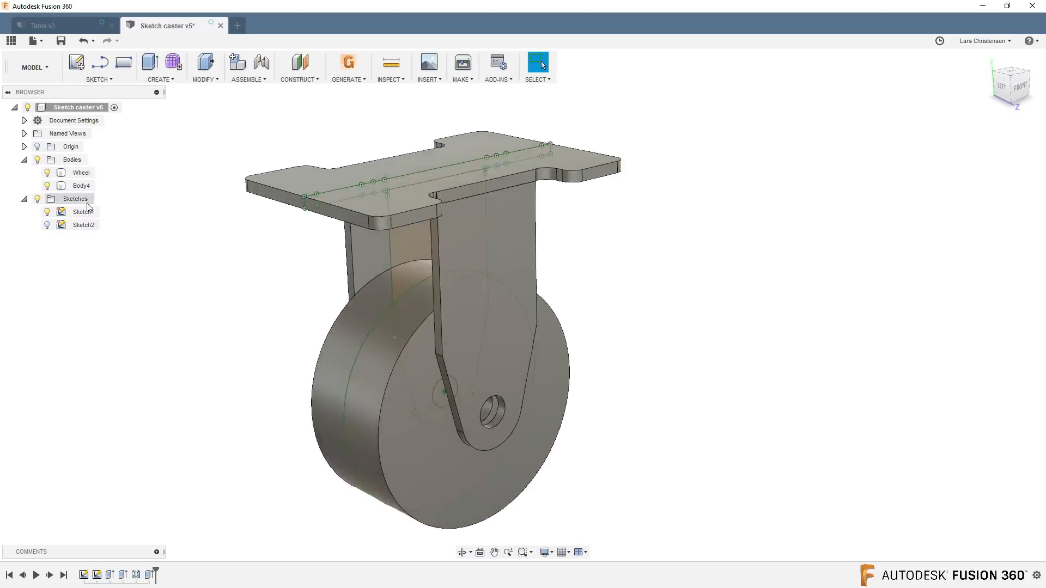
pyautogui.click(82, 189)
pyautogui.doubleClick(82, 188)
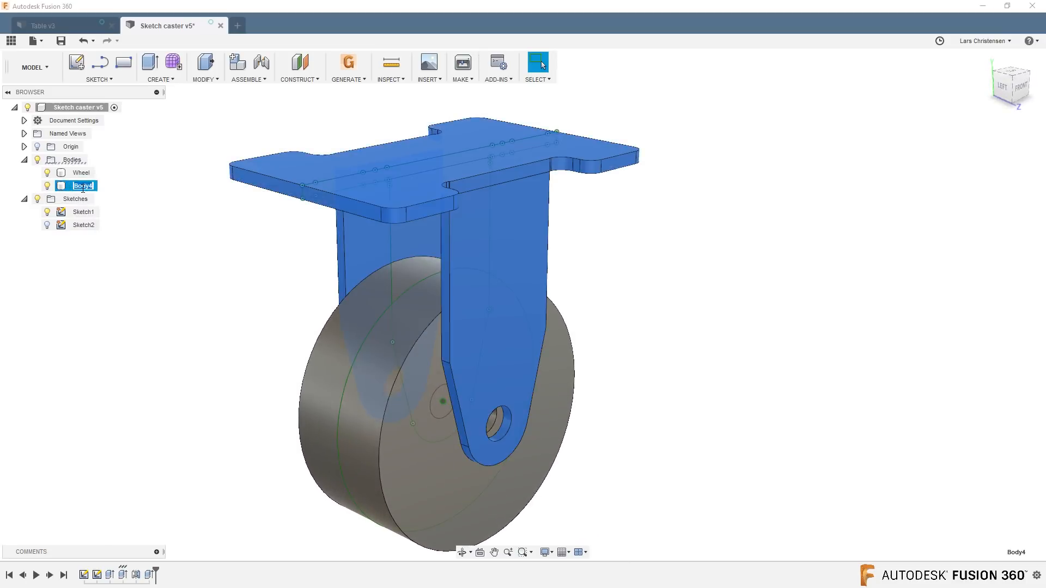
pyautogui.write('Caster')
pyautogui.click(158, 263)
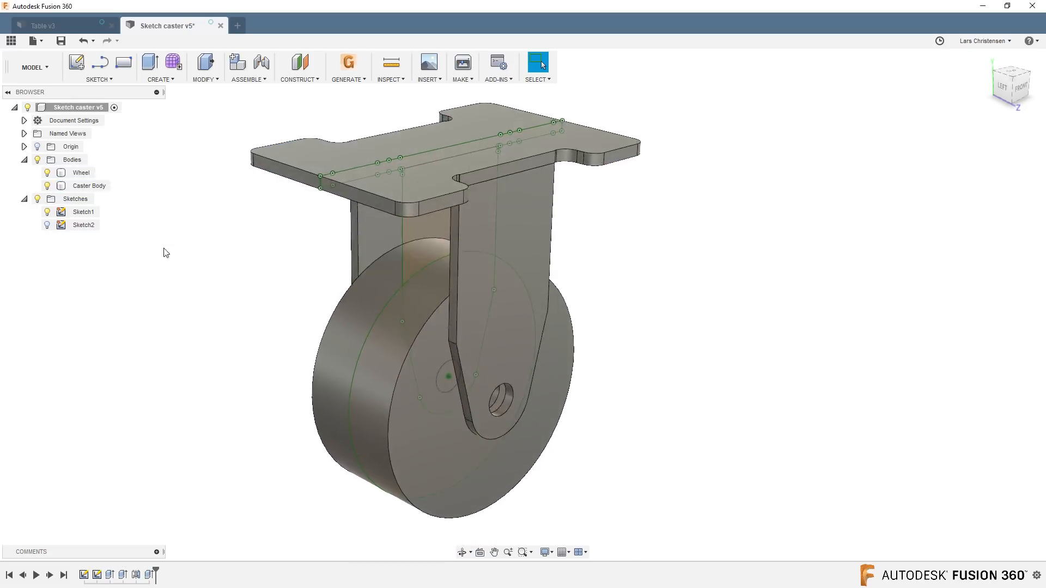
# Extrude the axle hole circle of Sketch1 symmetrically by 21.50 mm per side, using the Join operation.
pyautogui.press('q')
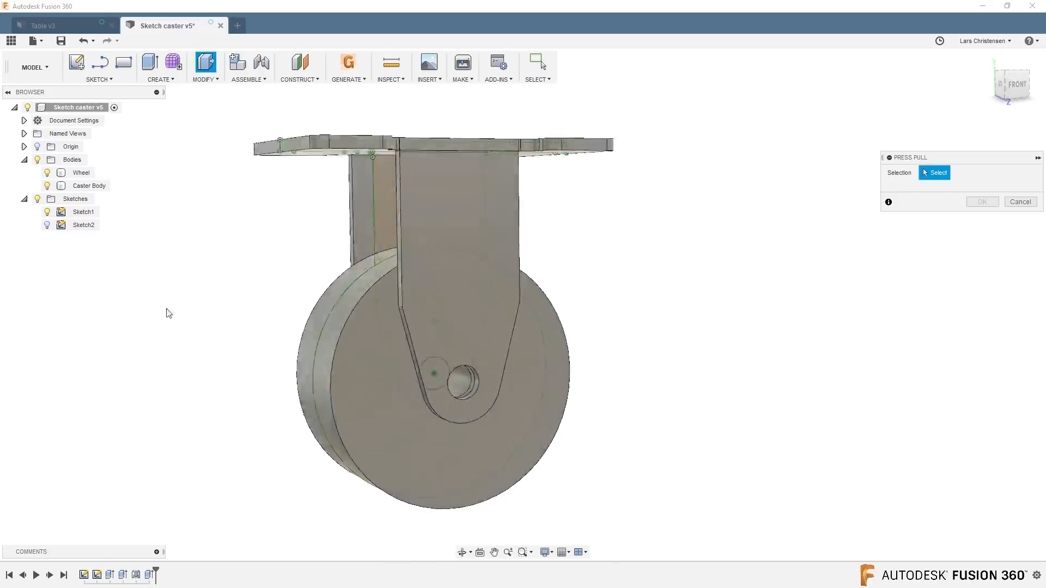
pyautogui.click(418, 374)
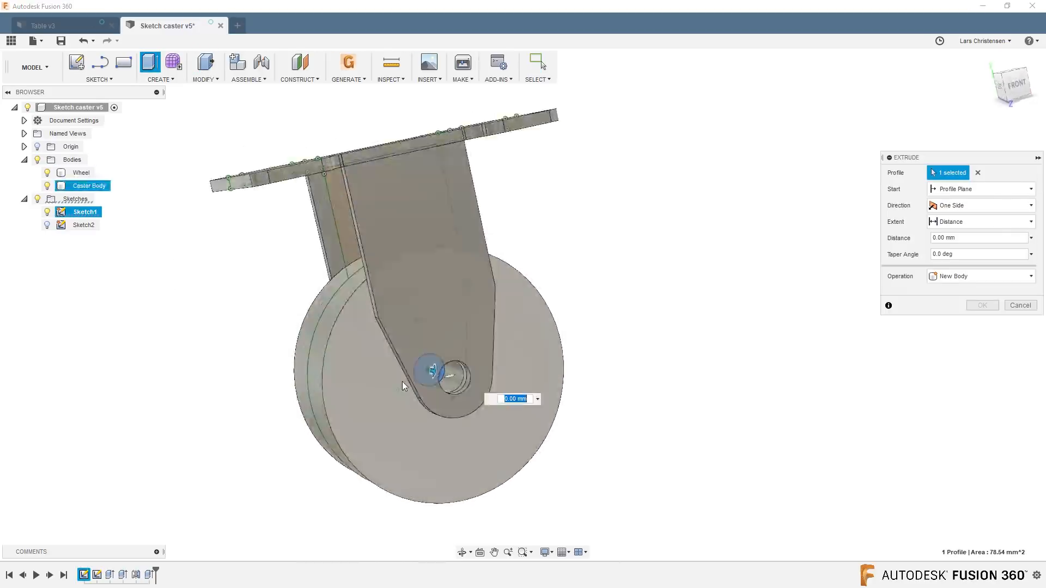
pyautogui.moveTo(420, 365); pyautogui.dragTo(548, 445)
pyautogui.click(995, 206)
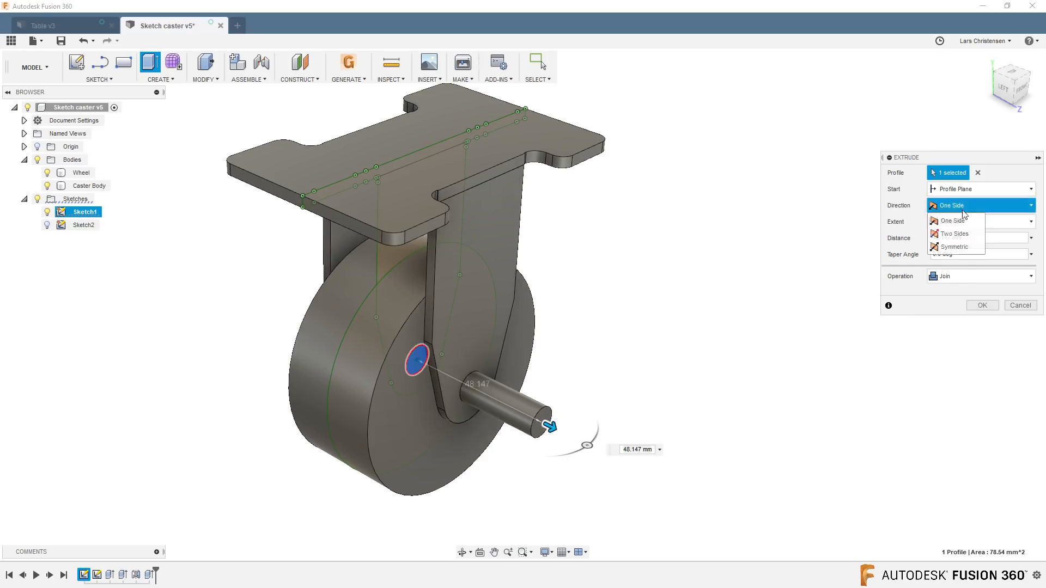
pyautogui.click(954, 247)
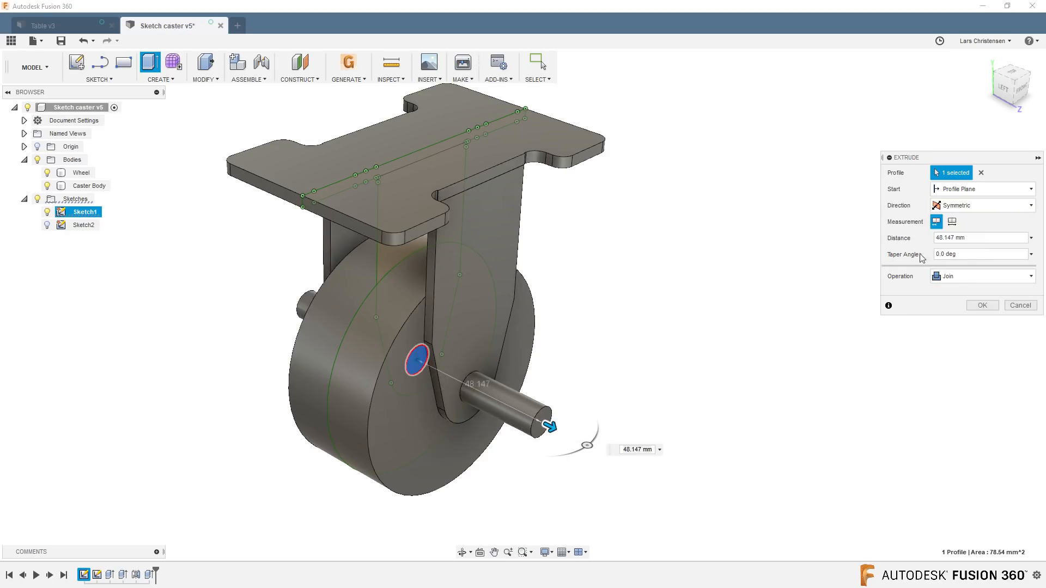
pyautogui.moveTo(583, 420); pyautogui.dragTo(608, 426)
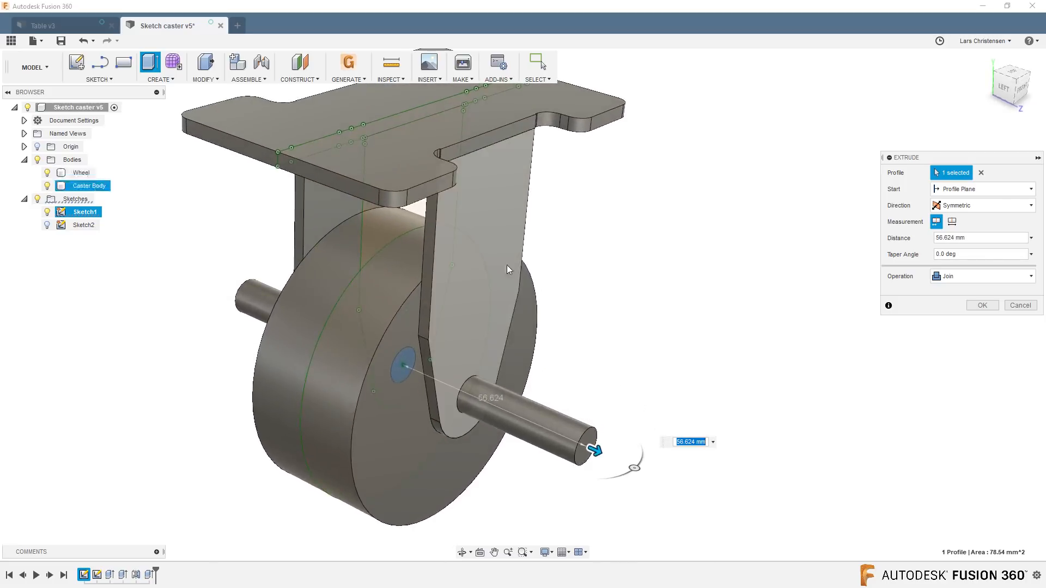
pyautogui.write('21.50')
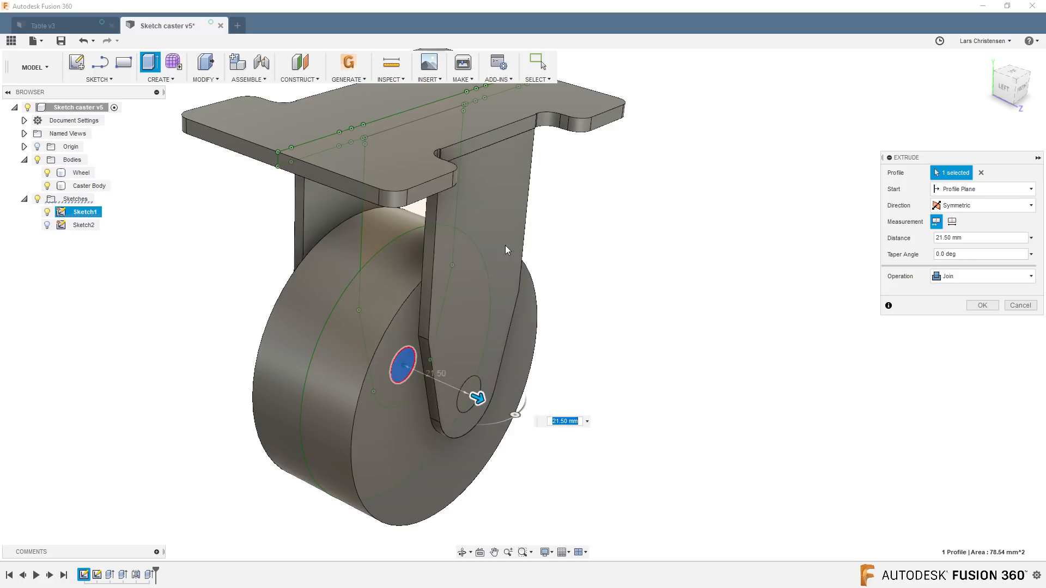
pyautogui.keyDown('shift'); pyautogui.moveTo(580, 420); pyautogui.dragTo(512, 420, button='middle'); pyautogui.keyUp('shift')
pyautogui.keyDown('shift'); pyautogui.moveTo(341, 366); pyautogui.dragTo(742, 301, button='middle'); pyautogui.keyUp('shift')
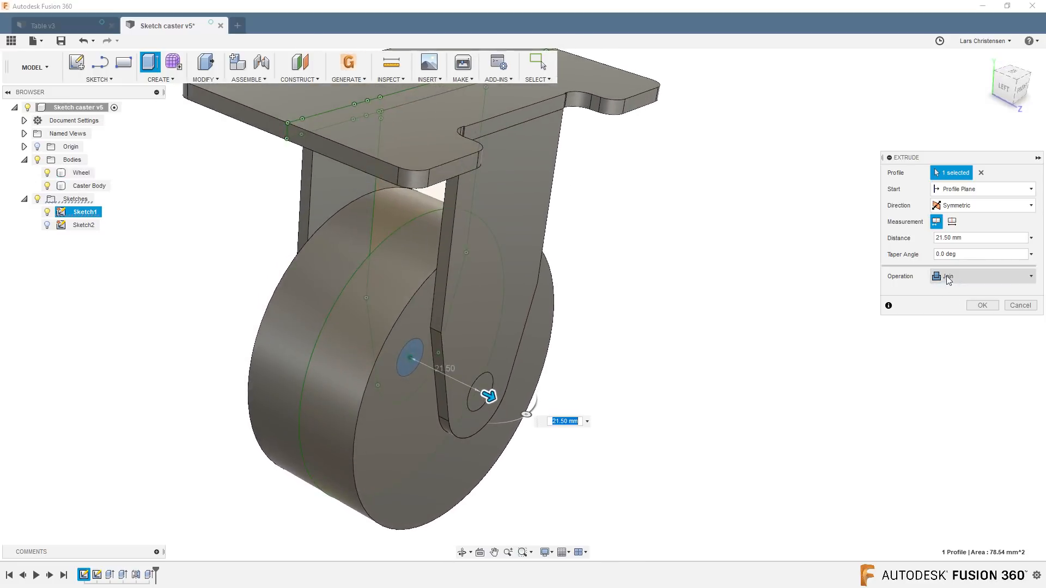
pyautogui.click(982, 305)
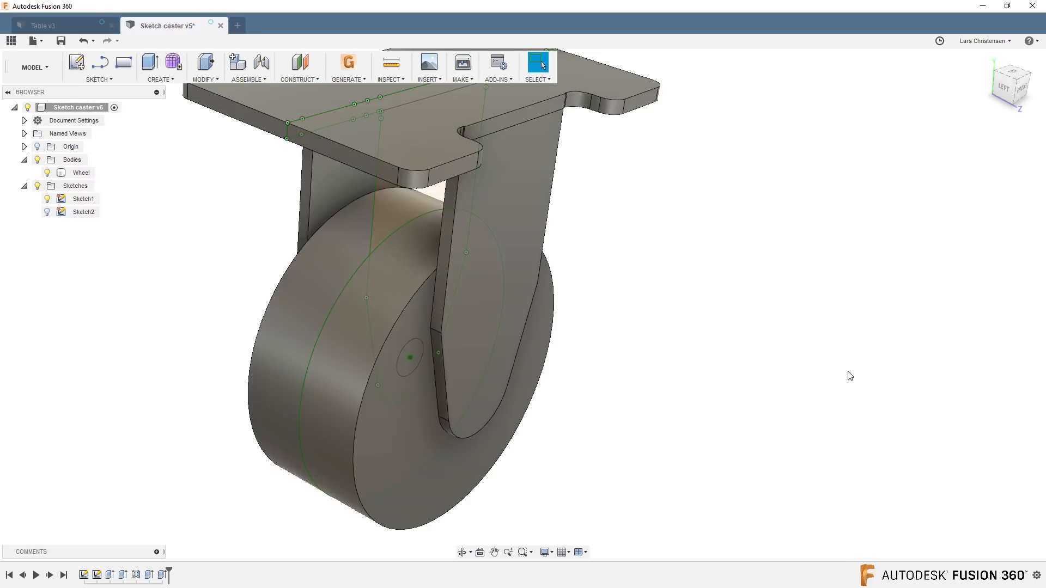
# Check the Wheel body, then edit the axle extrusion to use the New Body operation.
pyautogui.click(81, 173)
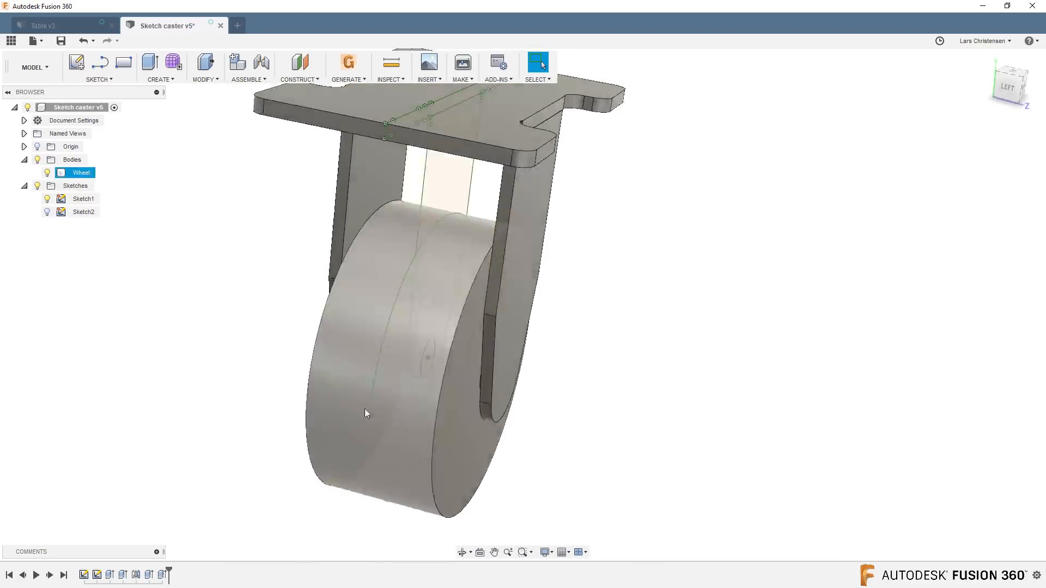
pyautogui.keyDown('shift'); pyautogui.moveTo(364, 414); pyautogui.dragTo(390, 316, button='middle'); pyautogui.keyUp('shift')
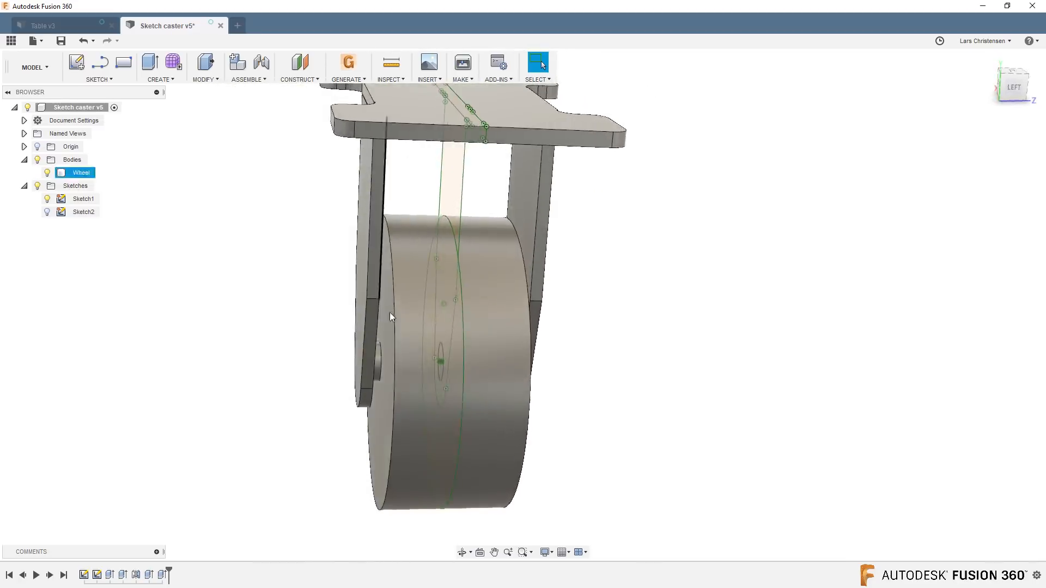
pyautogui.keyDown('shift'); pyautogui.moveTo(544, 403); pyautogui.dragTo(307, 353, button='middle'); pyautogui.keyUp('shift')
pyautogui.click(155, 320)
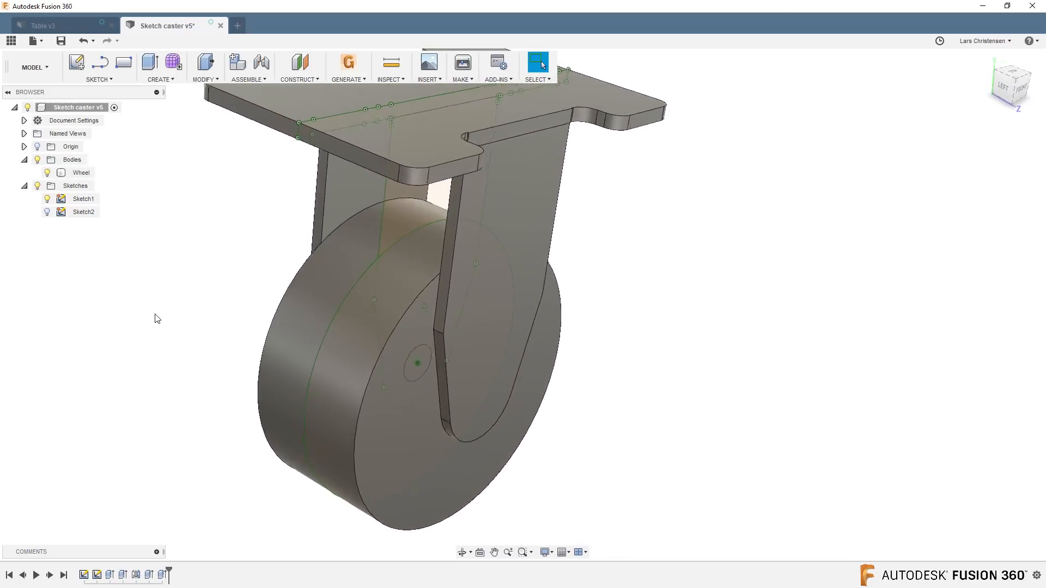
pyautogui.keyDown('shift'); pyautogui.moveTo(124, 430); pyautogui.dragTo(121, 442, button='middle'); pyautogui.keyUp('shift')
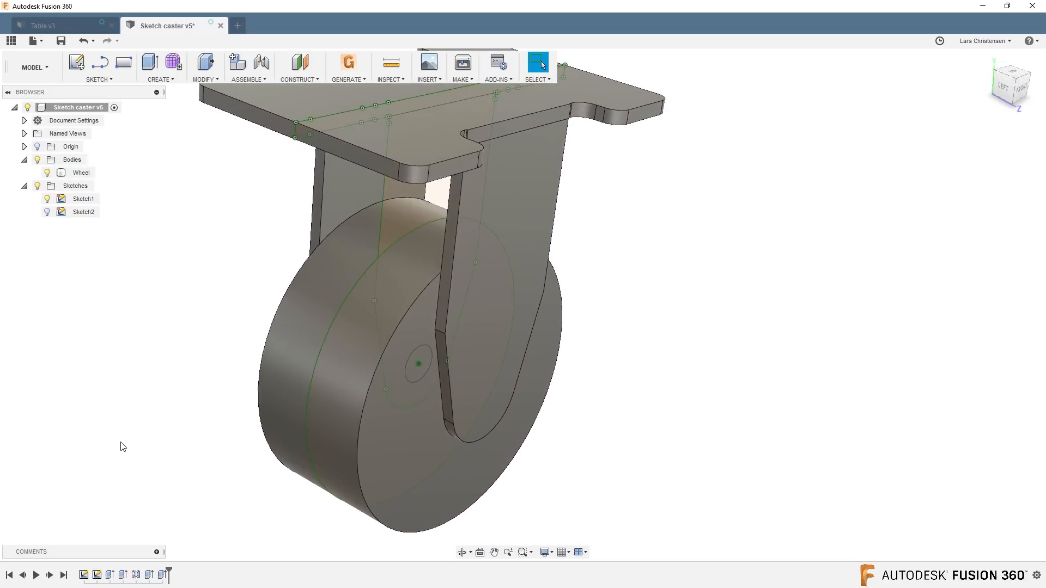
pyautogui.rightClick(163, 576)
pyautogui.click(187, 464)
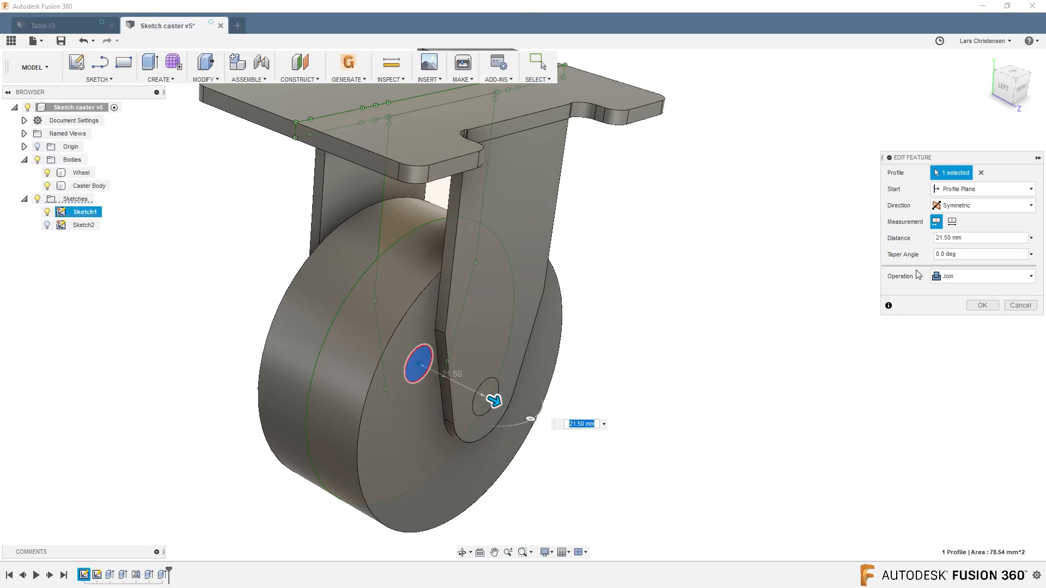
pyautogui.click(959, 276)
pyautogui.click(949, 323)
pyautogui.click(980, 305)
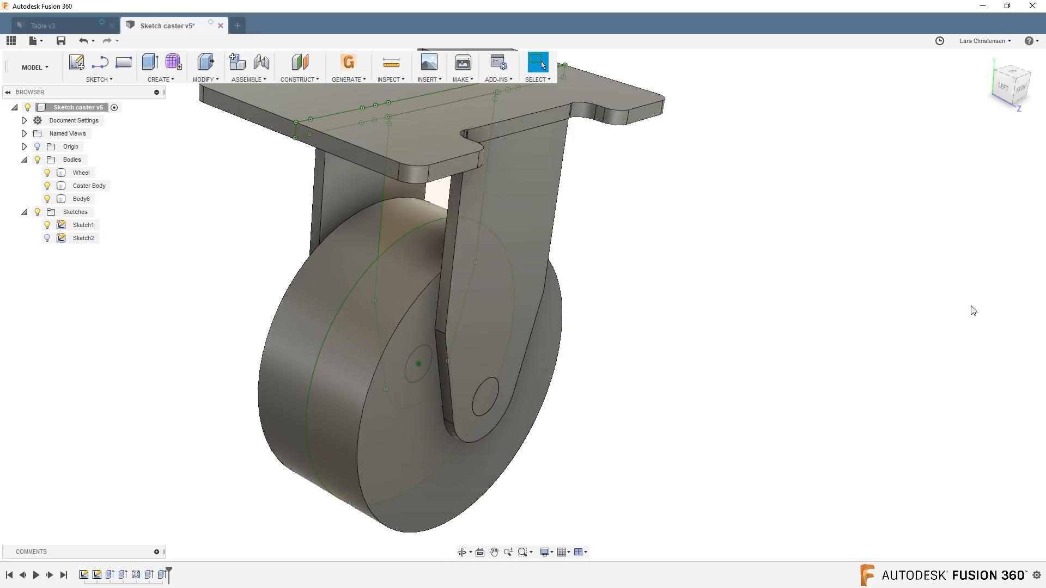
# Identify the axle body among the three bodies and rename it as Pin.
pyautogui.click(74, 175)
pyautogui.click(89, 186)
pyautogui.click(81, 199)
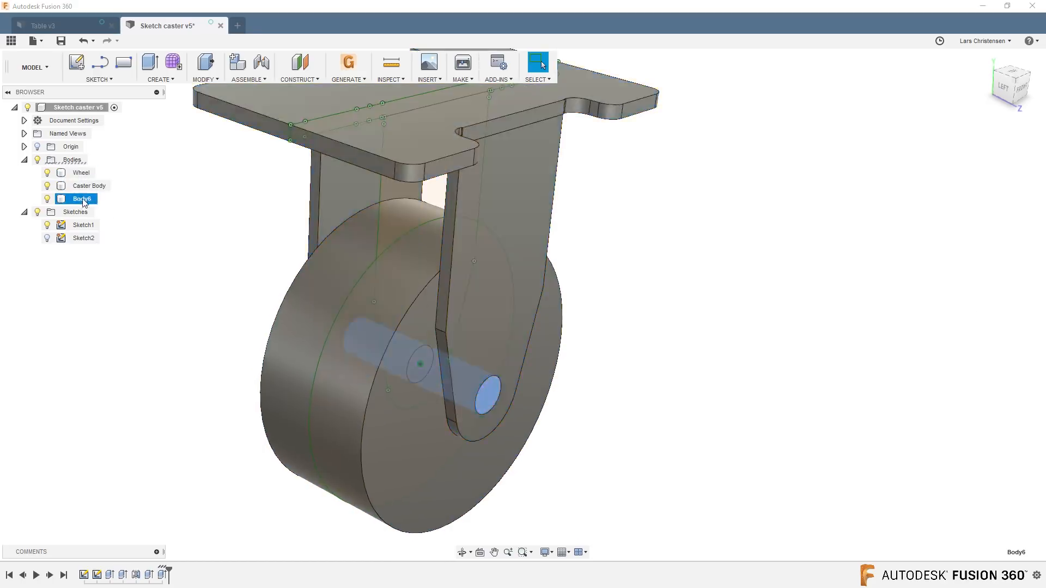
pyautogui.doubleClick(86, 199)
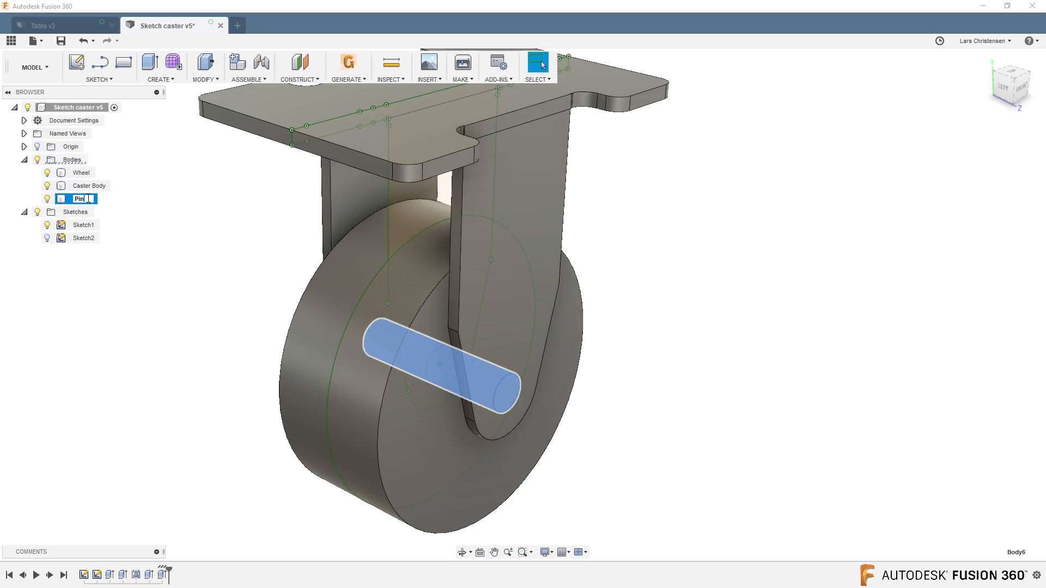
pyautogui.press('Return')
# Hide Sketch1 so only the caster's solid bodies are shown.
pyautogui.click(207, 350)
pyautogui.scroll(-3, 161, 329)
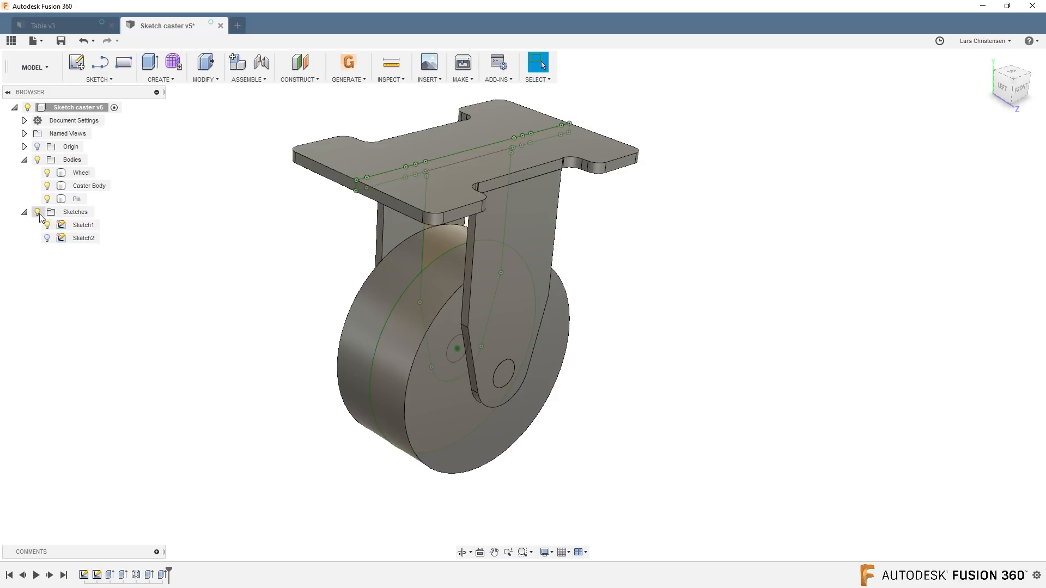
pyautogui.click(46, 224)
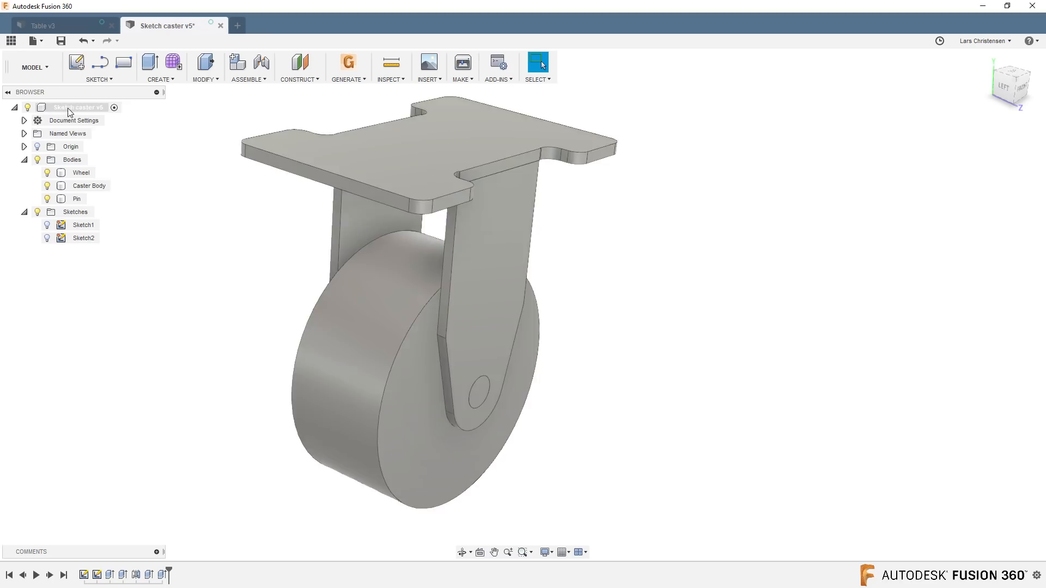
# Highlight the Wheel, Caster Body and Pin one after another to review the separate bodies.
pyautogui.click(67, 108)
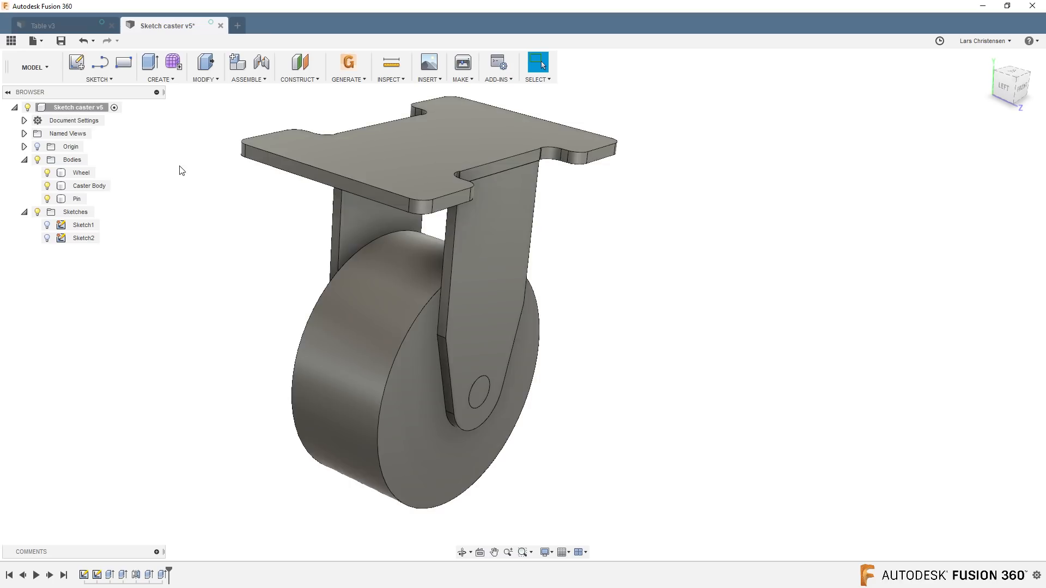
pyautogui.click(85, 173)
pyautogui.click(97, 192)
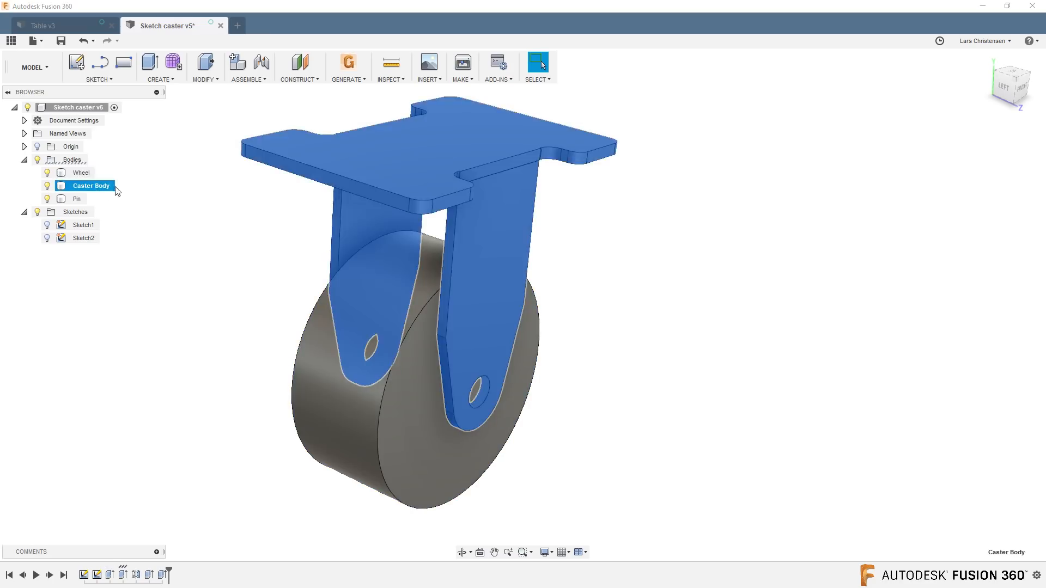
pyautogui.click(180, 252)
pyautogui.click(83, 199)
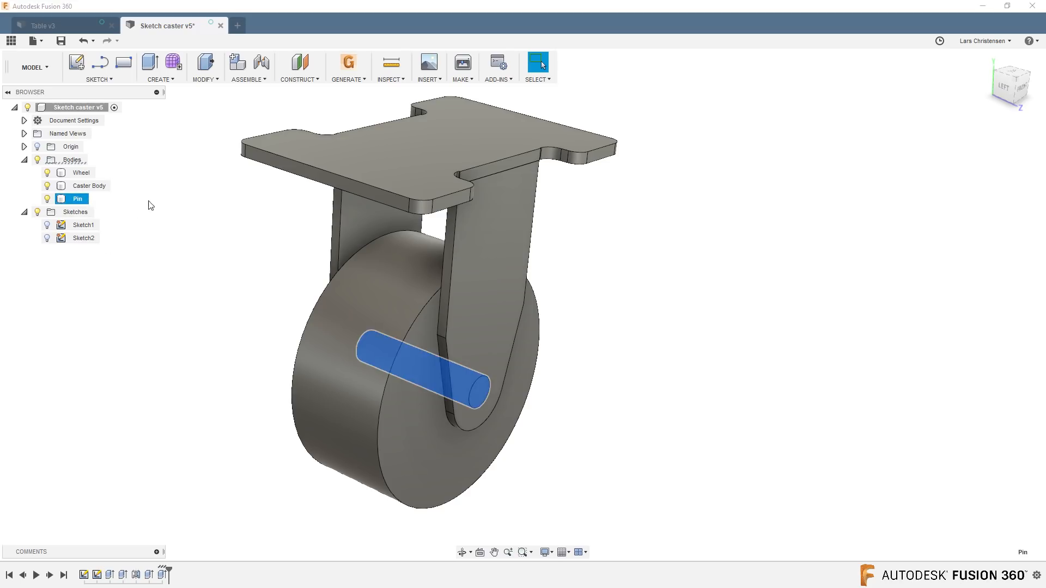
# Save the caster design under the new name Livestream Caster1 in the LiveStream project's master location.
pyautogui.click(157, 267)
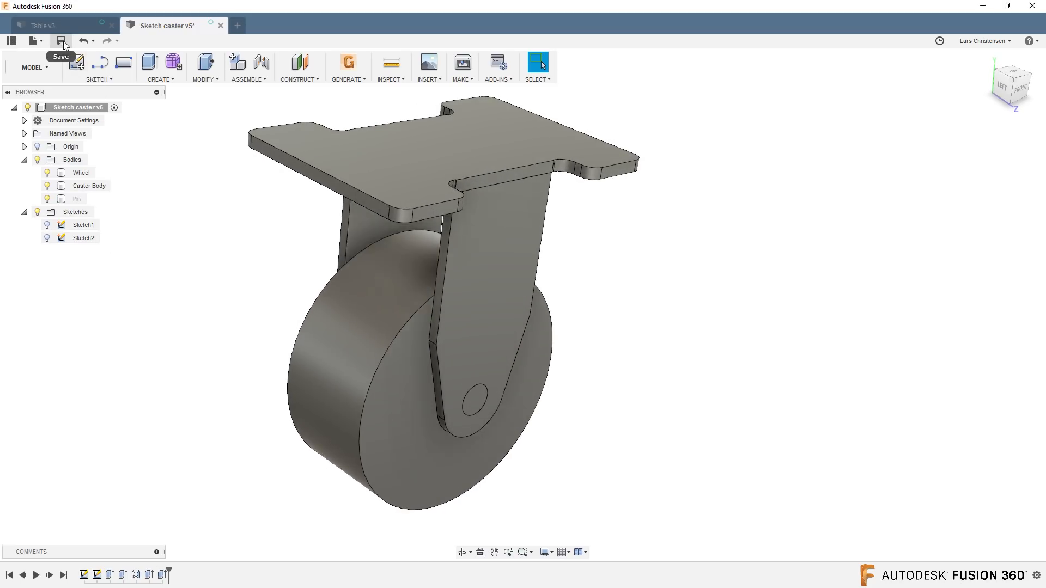
pyautogui.click(37, 40)
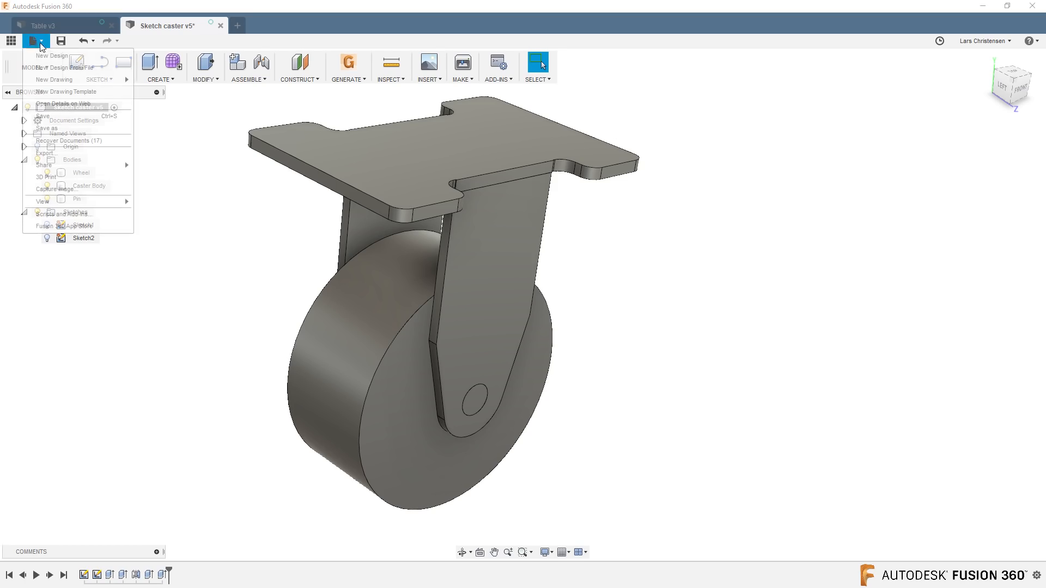
pyautogui.click(66, 128)
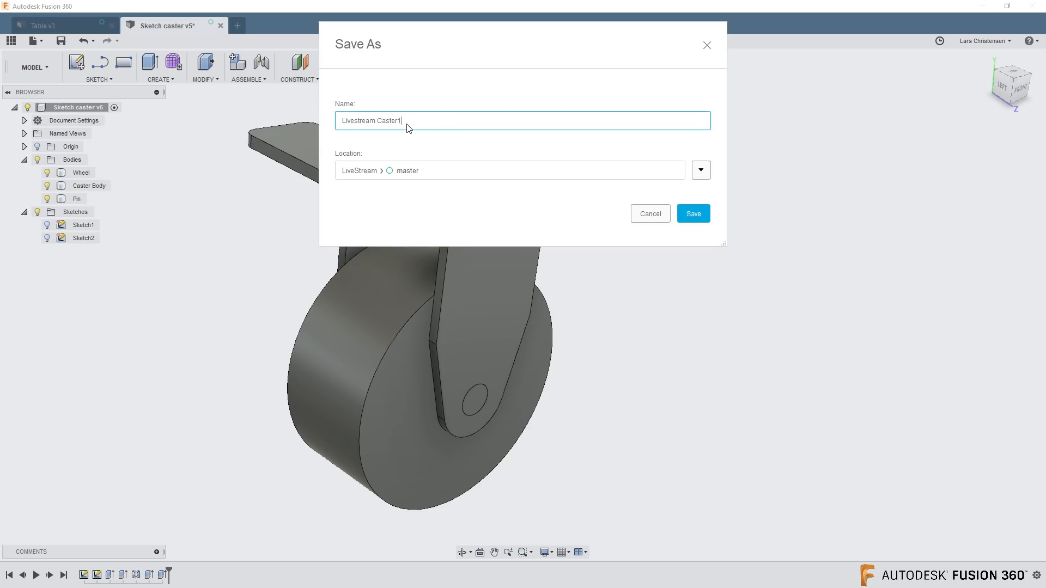
pyautogui.click(684, 215)
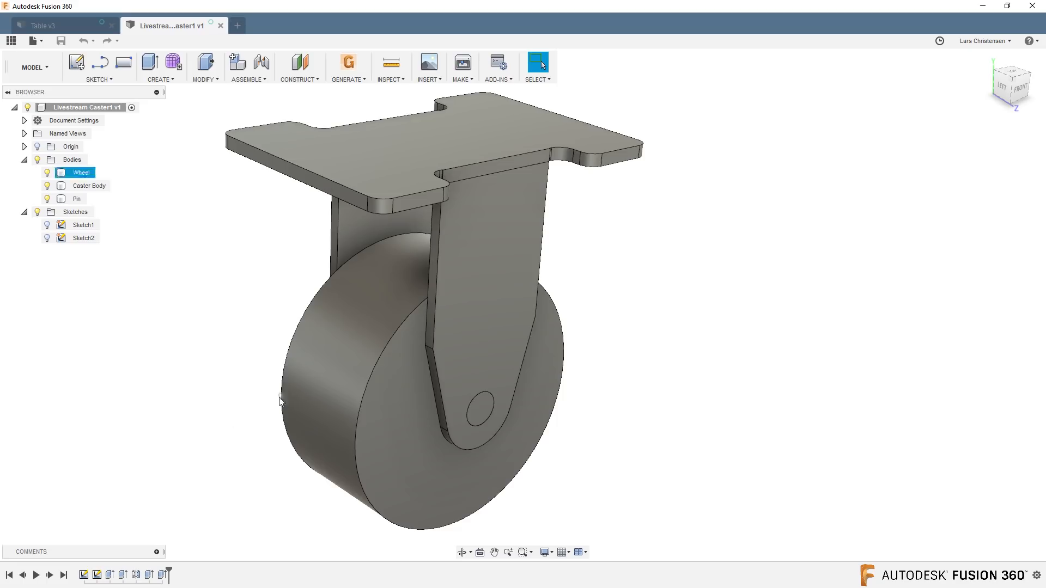
pyautogui.keyDown('shift'); pyautogui.moveTo(246, 412); pyautogui.dragTo(227, 386, button='middle'); pyautogui.keyUp('shift')
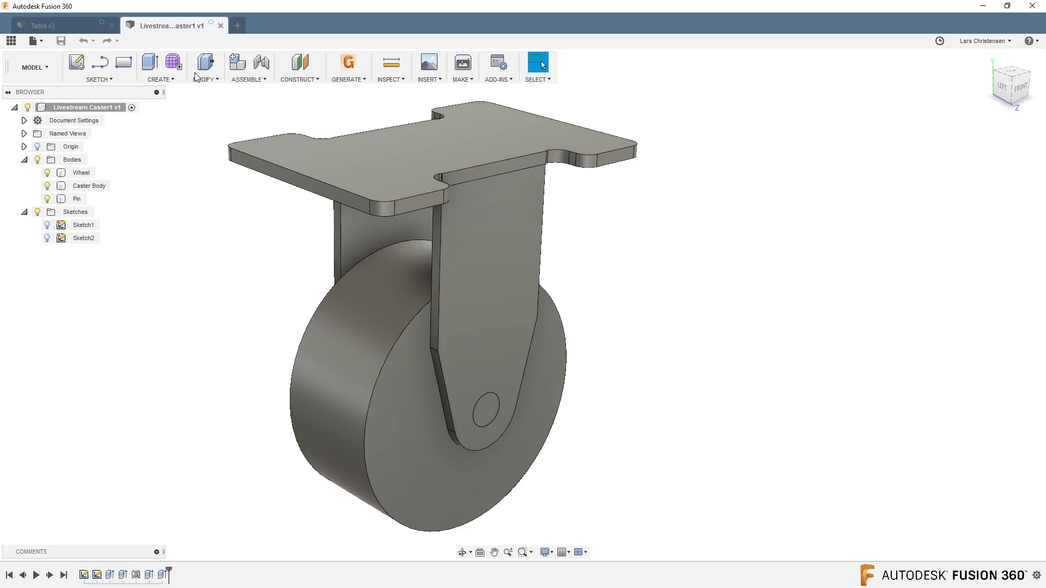
# Reopen the Sketch caster design from the LiveStream project and orient its sketches toward the front.
pyautogui.click(11, 40)
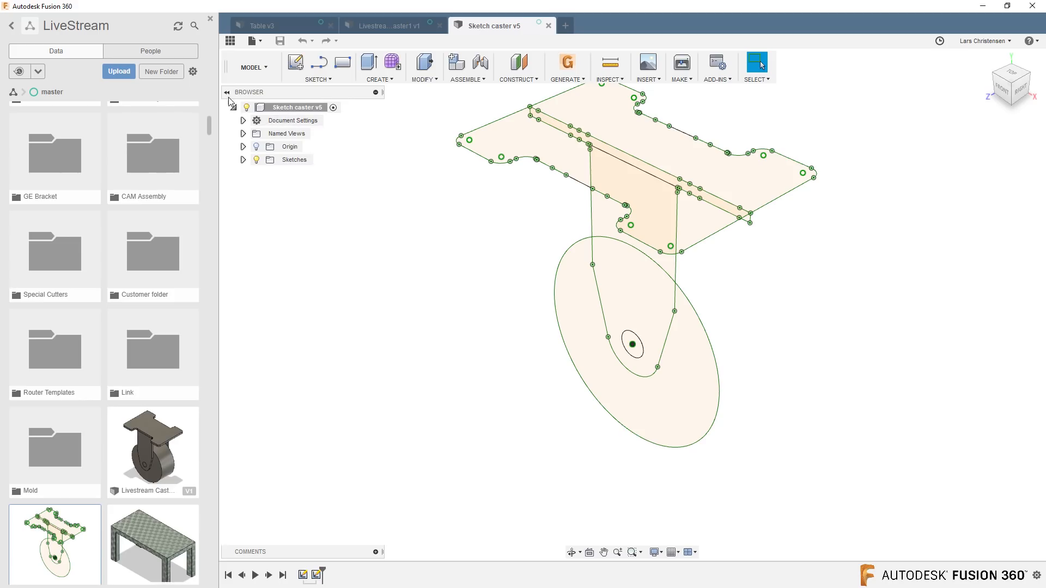
pyautogui.click(230, 40)
pyautogui.scroll(1, 401, 299)
pyautogui.moveTo(400, 299)
pyautogui.mouseDown(button='middle')
pyautogui.moveTo(348, 301)
pyautogui.moveTo(271, 347)
pyautogui.mouseUp(button='middle')
pyautogui.moveTo(270, 347)
pyautogui.keyDown('shift'); pyautogui.mouseDown(button='middle')
pyautogui.moveTo(304, 318)
pyautogui.moveTo(244, 304)
pyautogui.mouseUp(button='middle'); pyautogui.keyUp('shift')
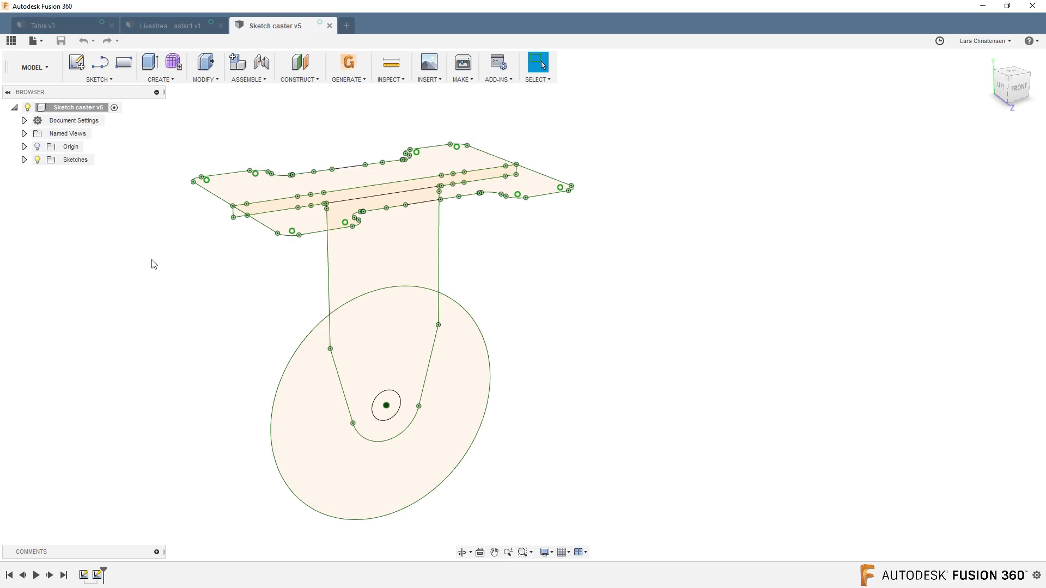
# Create a new component under the top-level Sketch caster assembly and name it Wheel.
pyautogui.rightClick(72, 107)
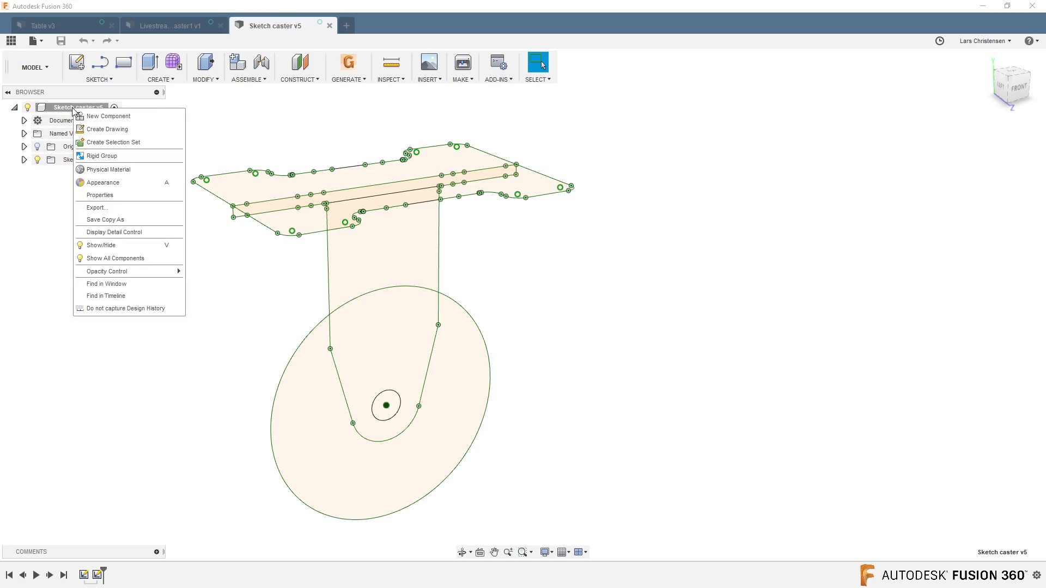
pyautogui.click(106, 116)
pyautogui.click(84, 176)
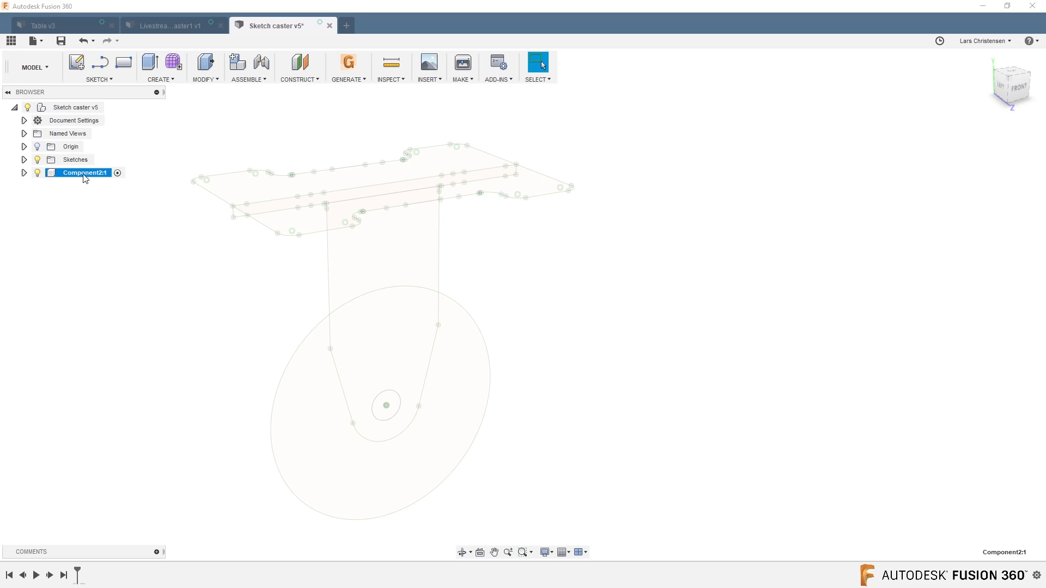
pyautogui.doubleClick(84, 175)
pyautogui.write('Wh')
pyautogui.press('Return')
# Add a second component under the top-level assembly and name it Caster Body.
pyautogui.rightClick(74, 109)
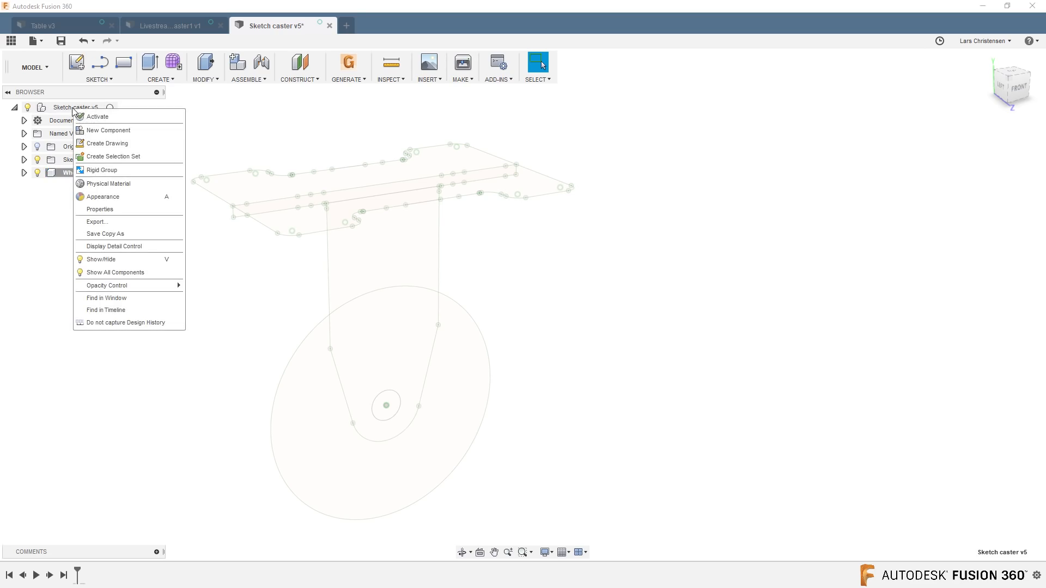
pyautogui.click(100, 131)
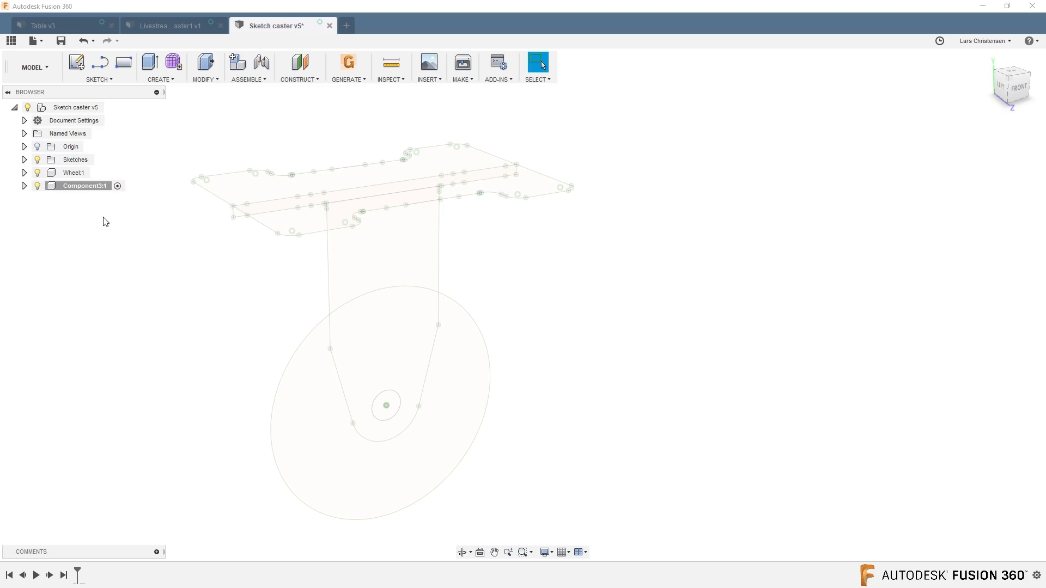
pyautogui.write('aster Body')
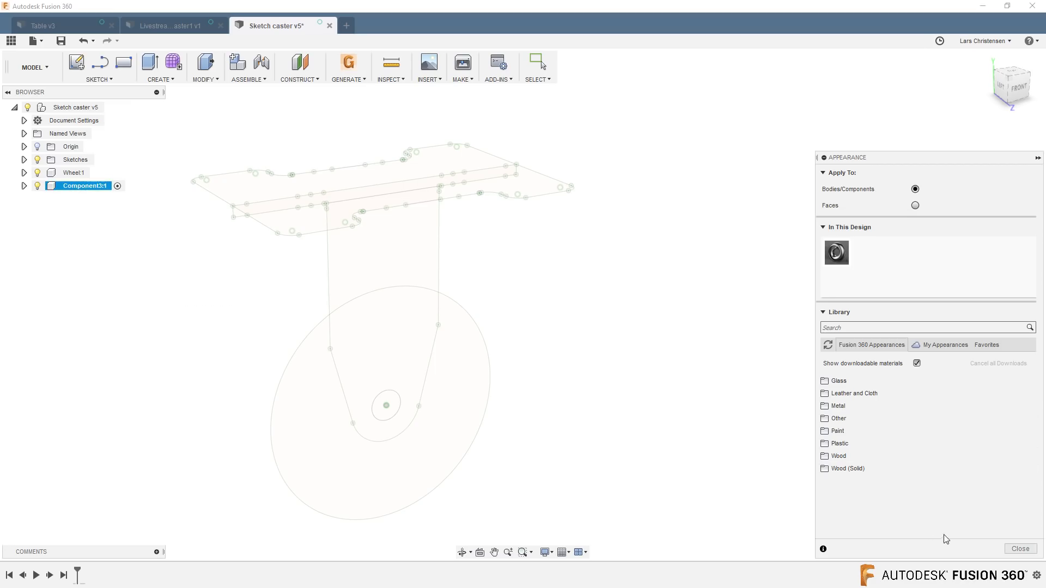
pyautogui.click(1019, 549)
pyautogui.click(68, 186)
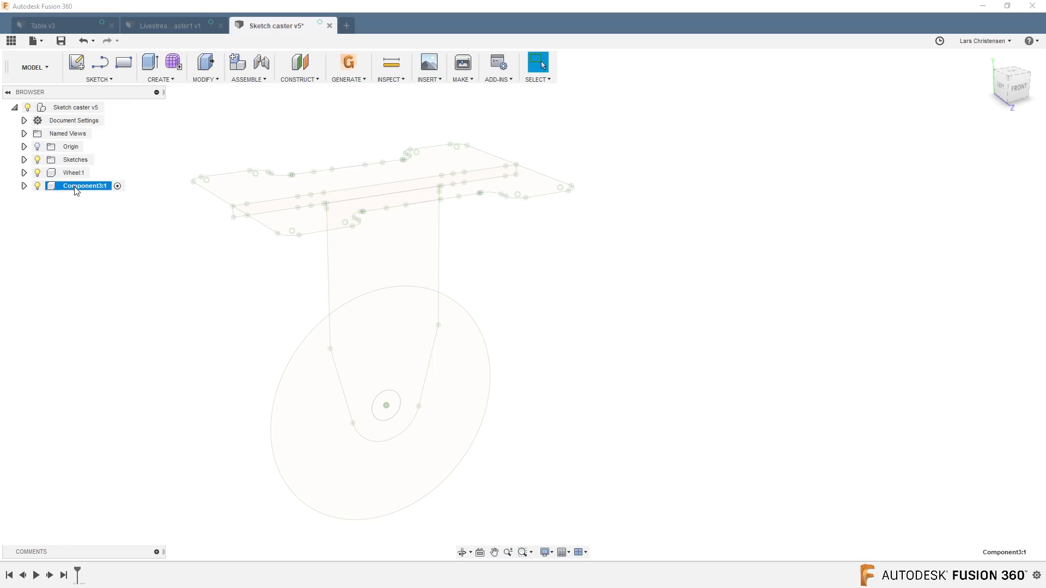
pyautogui.click(74, 187)
pyautogui.write('Caster Body')
pyautogui.press('Return')
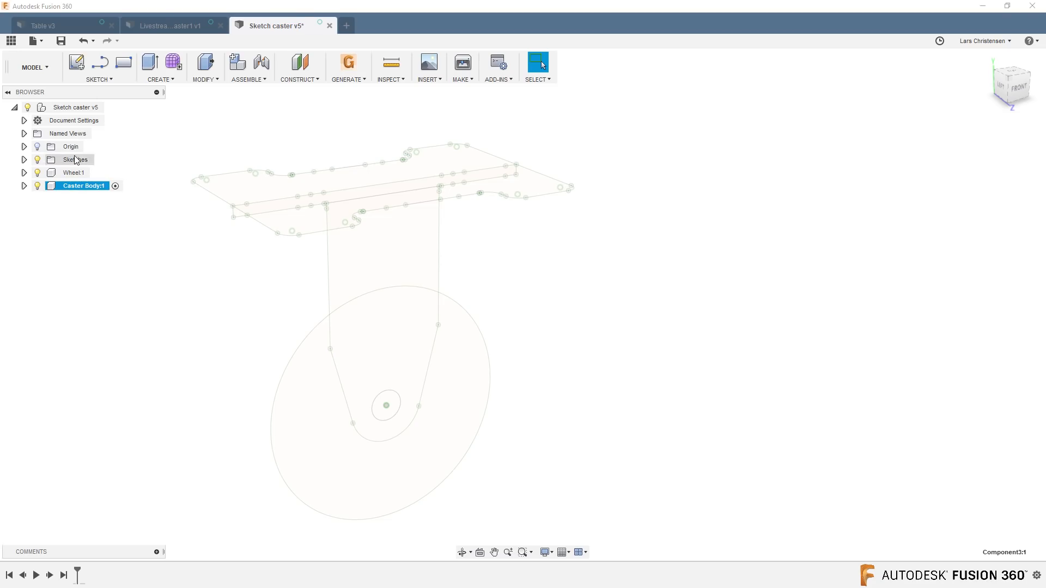
# Add a third component under the top-level assembly and name it Pin.
pyautogui.rightClick(68, 108)
pyautogui.click(81, 130)
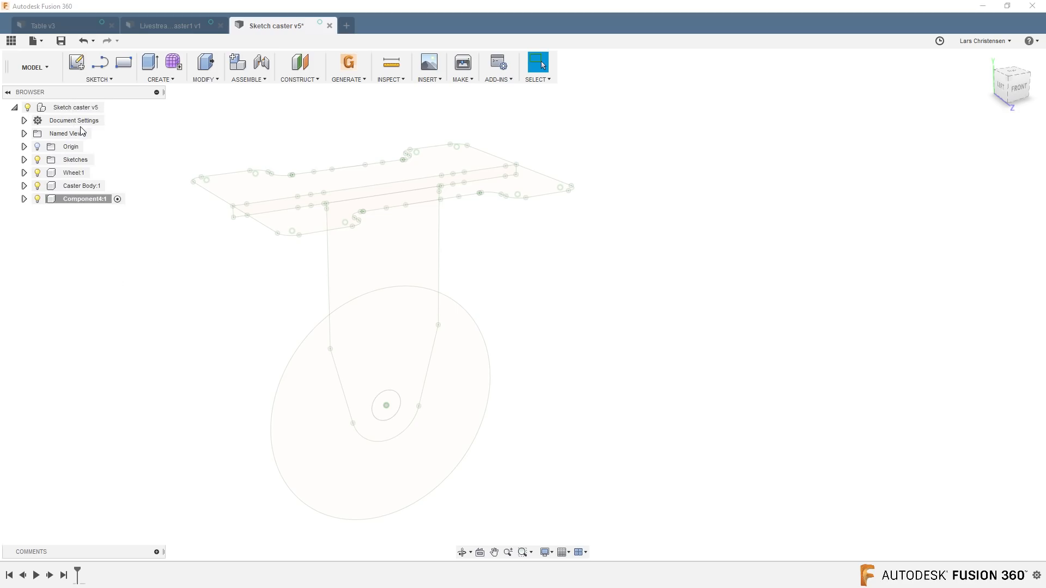
pyautogui.click(87, 202)
pyautogui.click(91, 199)
pyautogui.write('P')
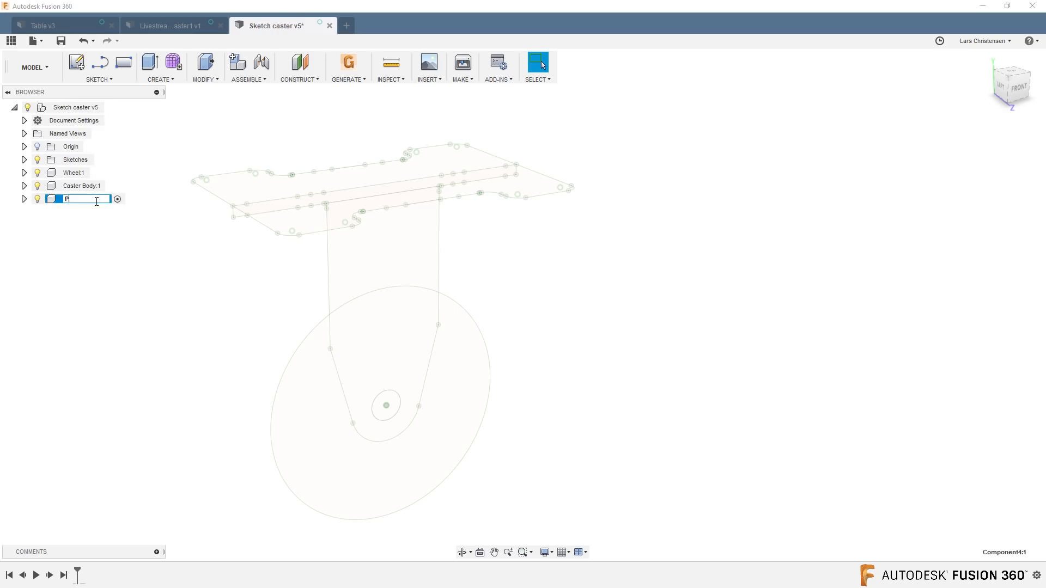
pyautogui.write('in:1')
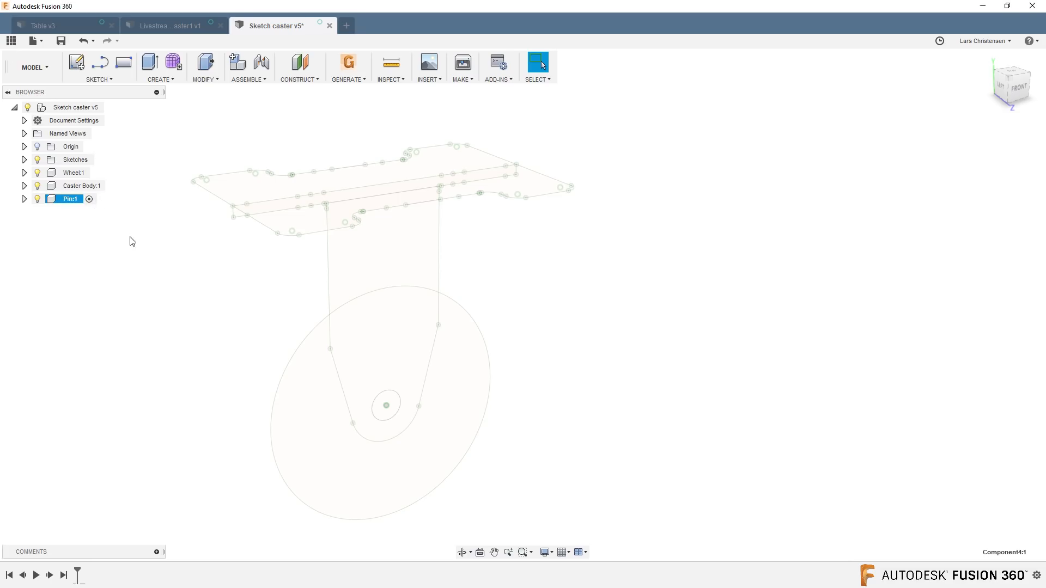
pyautogui.press('Return')
# Review the body structure in the Livestream Caster1 design, then return to the Sketch caster design.
pyautogui.click(174, 29)
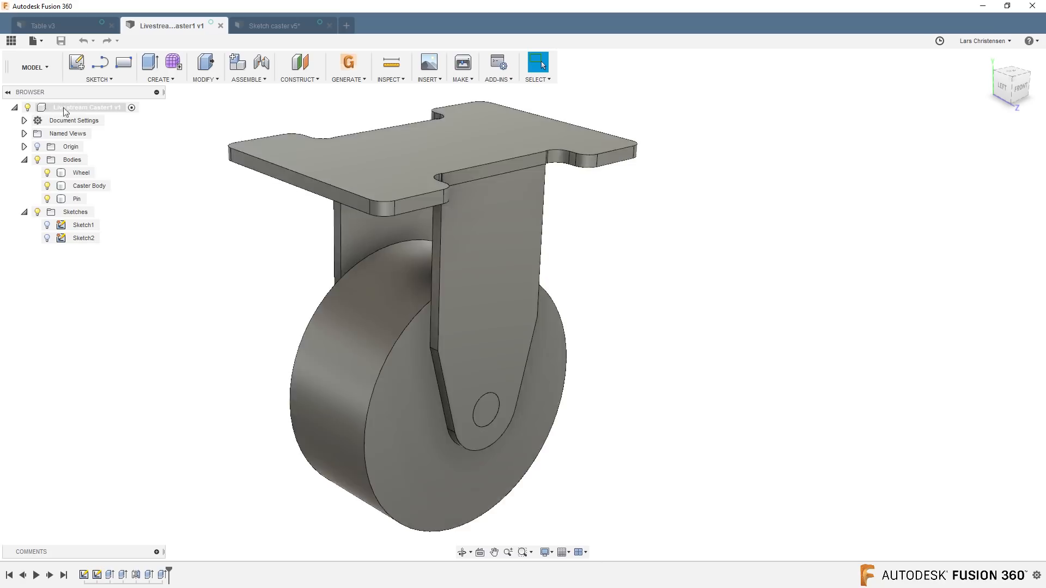
pyautogui.click(79, 200)
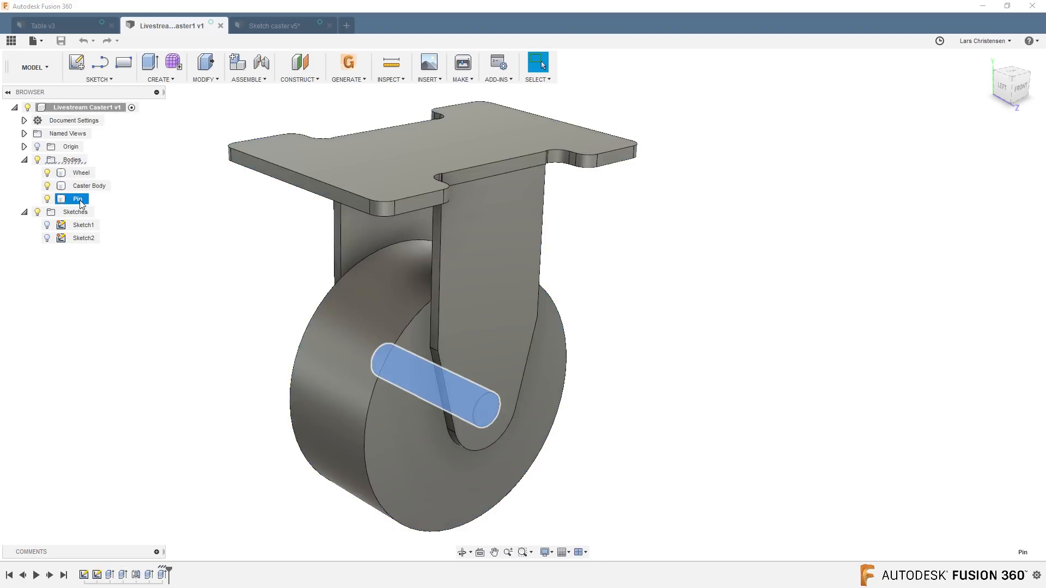
pyautogui.click(288, 27)
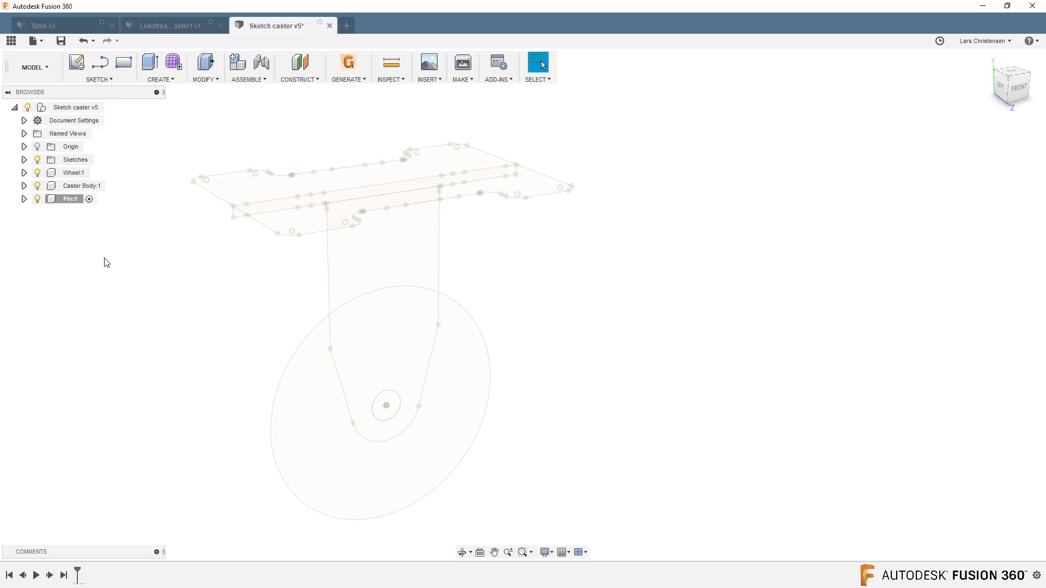
# Make the Wheel component active so new geometry is created inside it.
pyautogui.click(75, 173)
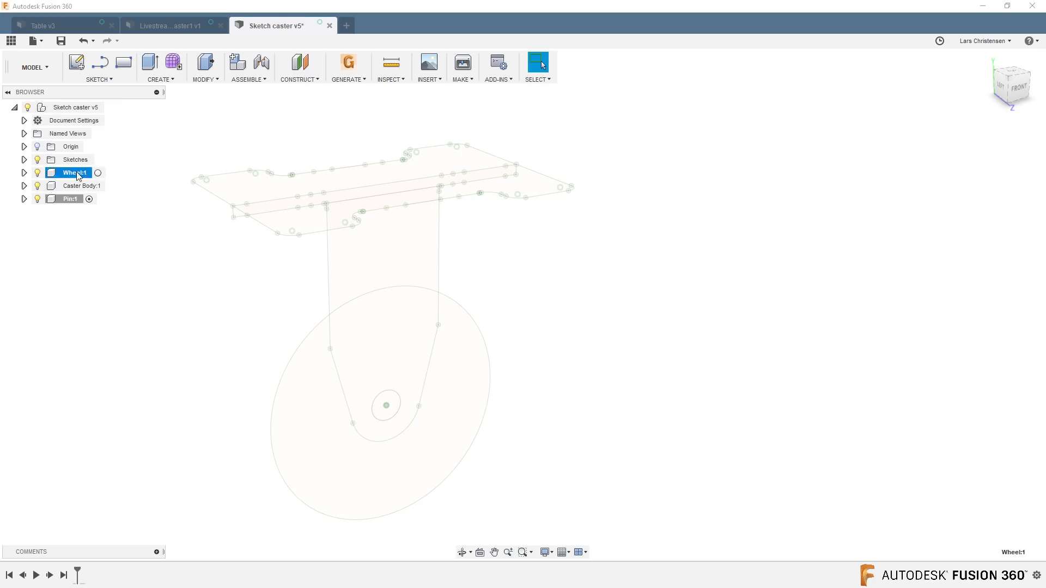
pyautogui.click(98, 173)
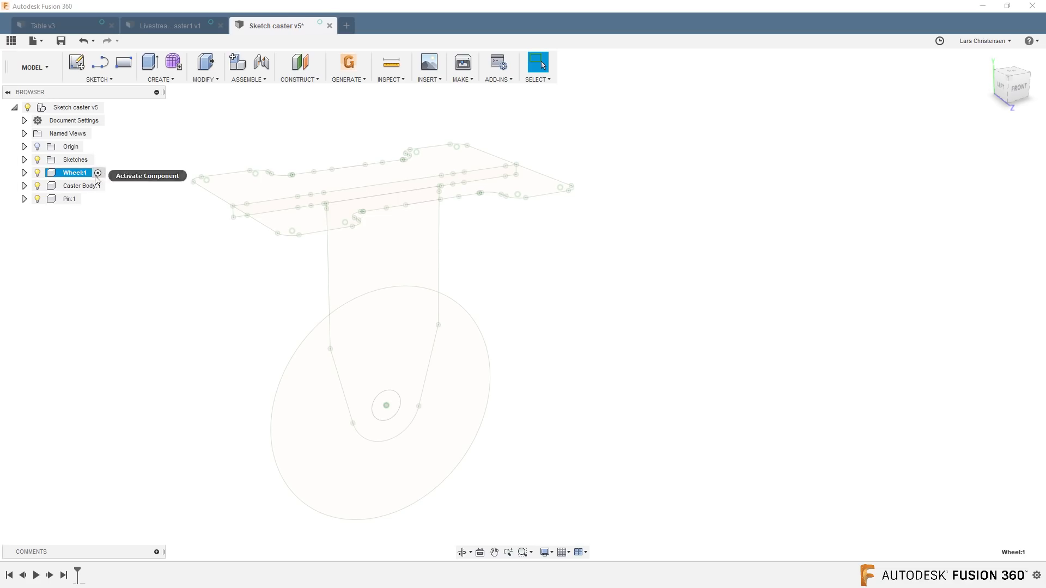
pyautogui.click(175, 272)
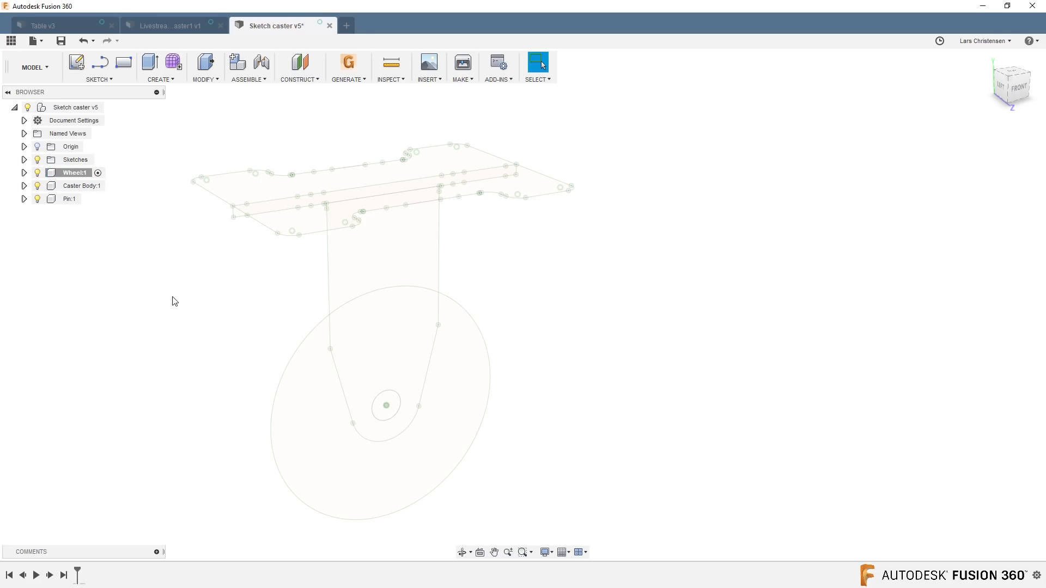
# Extrude the two wheel profiles around the axle hole as a new body, using the Symmetric direction with whole-length measurement.
pyautogui.press('q')
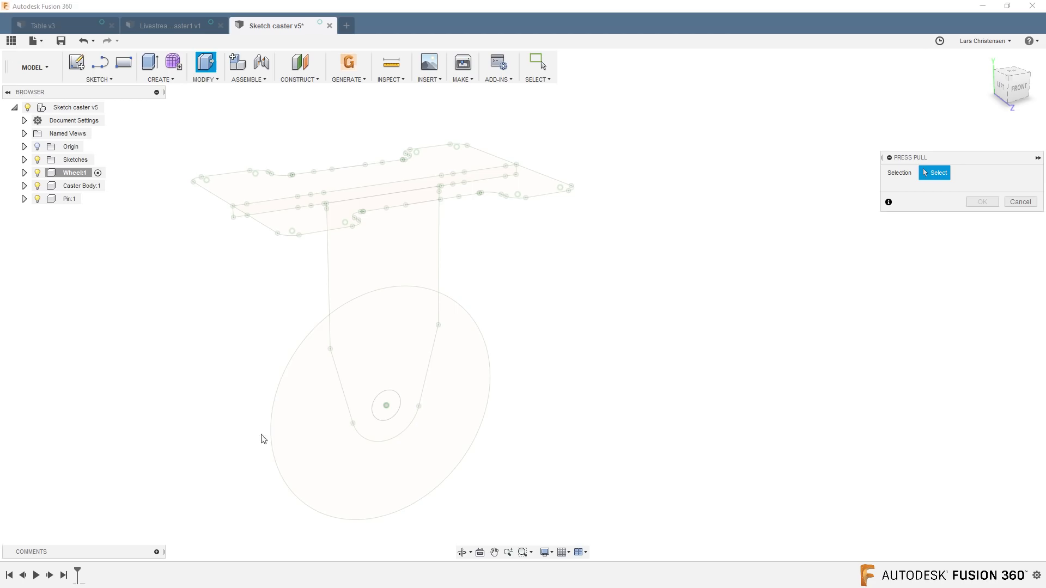
pyautogui.click(290, 418)
pyautogui.press('e')
pyautogui.click(371, 325)
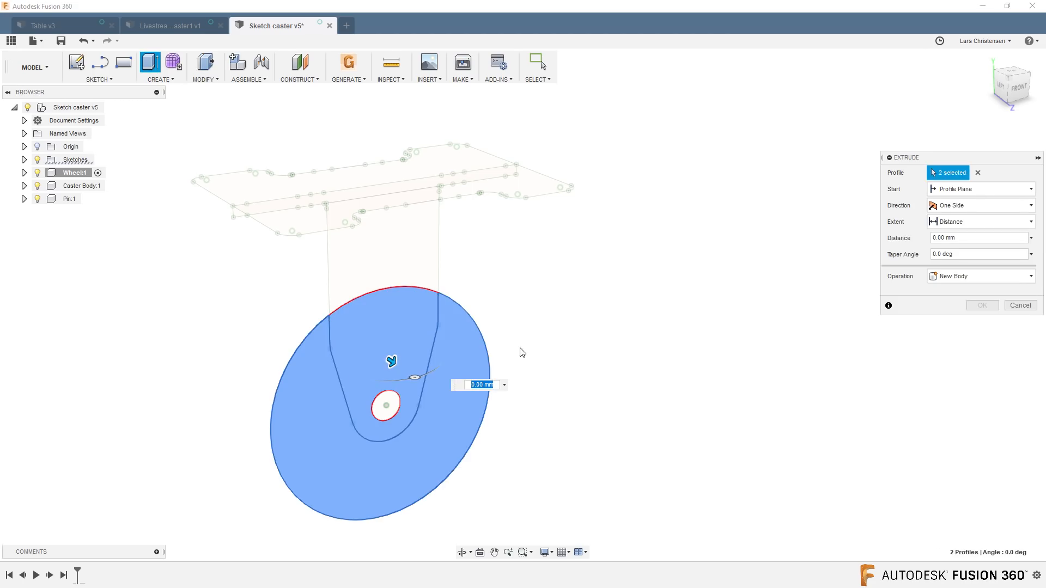
pyautogui.keyDown('shift'); pyautogui.moveTo(472, 407); pyautogui.dragTo(494, 413, button='middle'); pyautogui.keyUp('shift')
pyautogui.moveTo(409, 356); pyautogui.dragTo(460, 380)
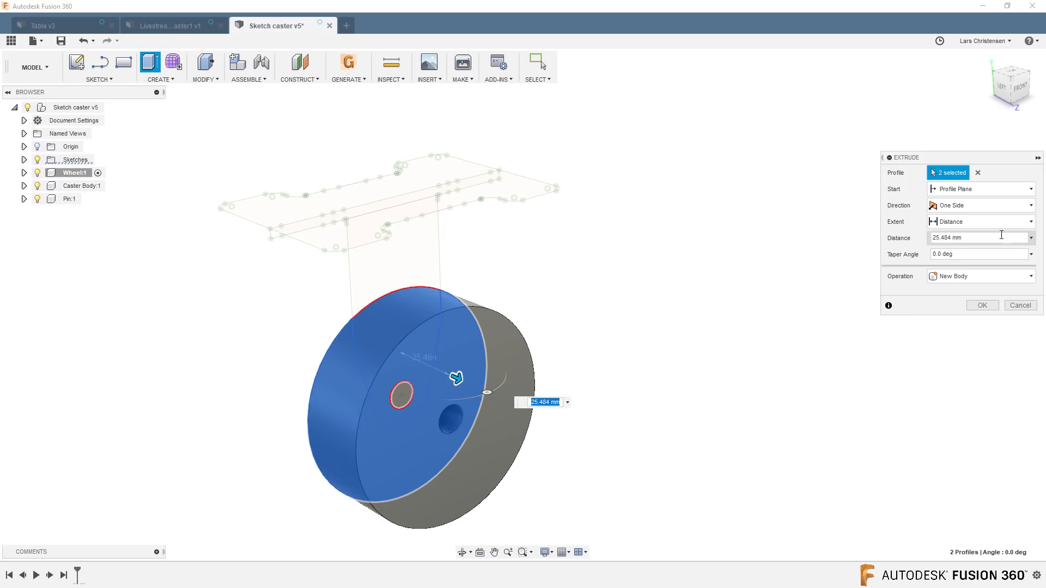
pyautogui.click(973, 207)
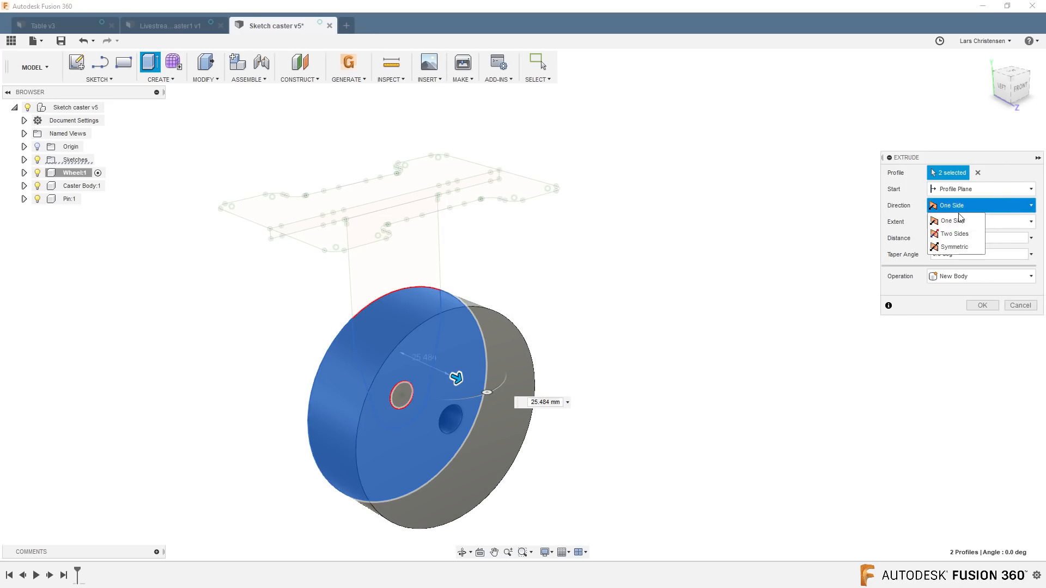
pyautogui.click(953, 247)
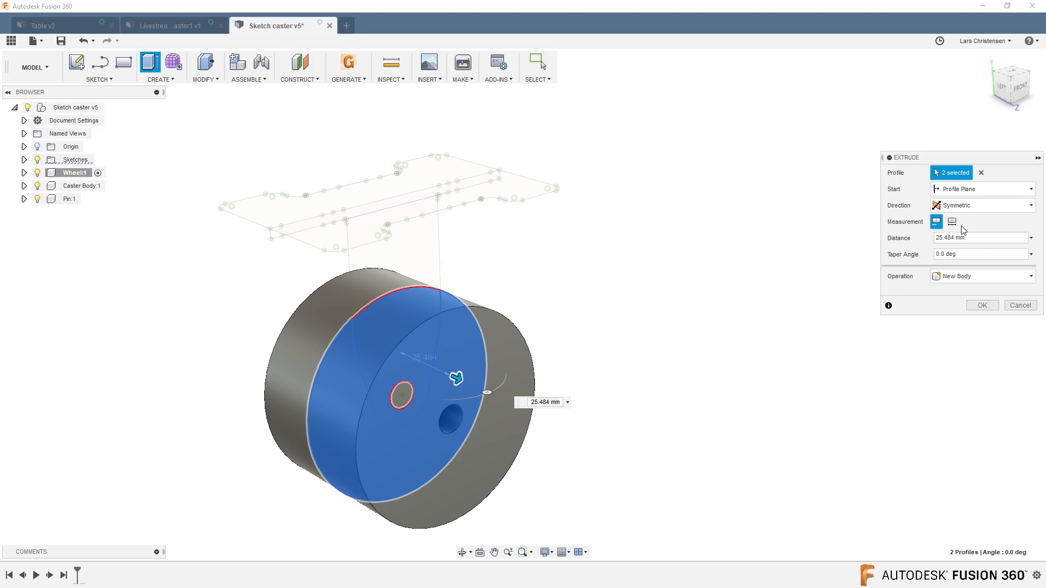
pyautogui.click(952, 223)
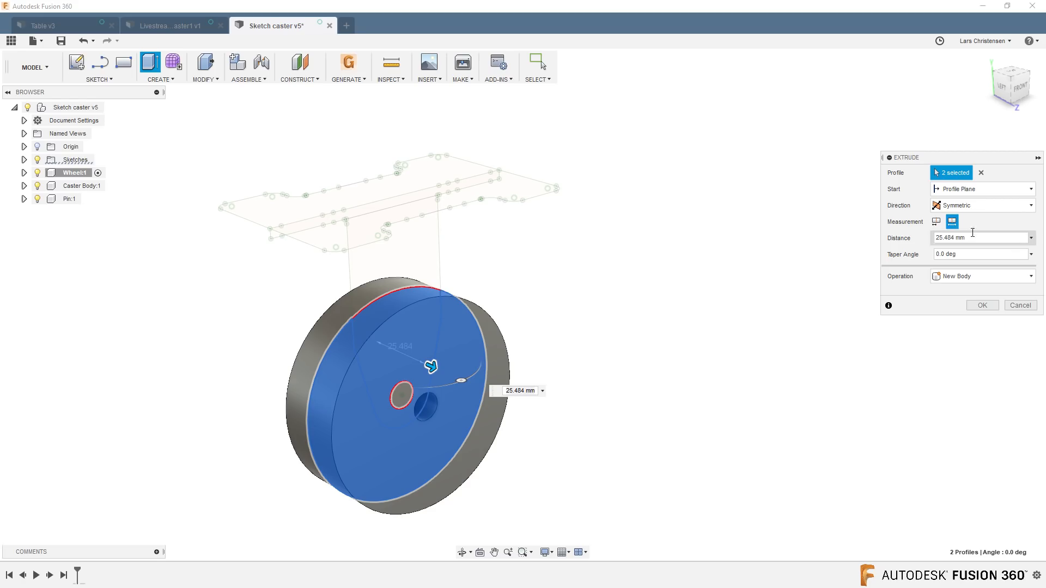
pyautogui.click(959, 238)
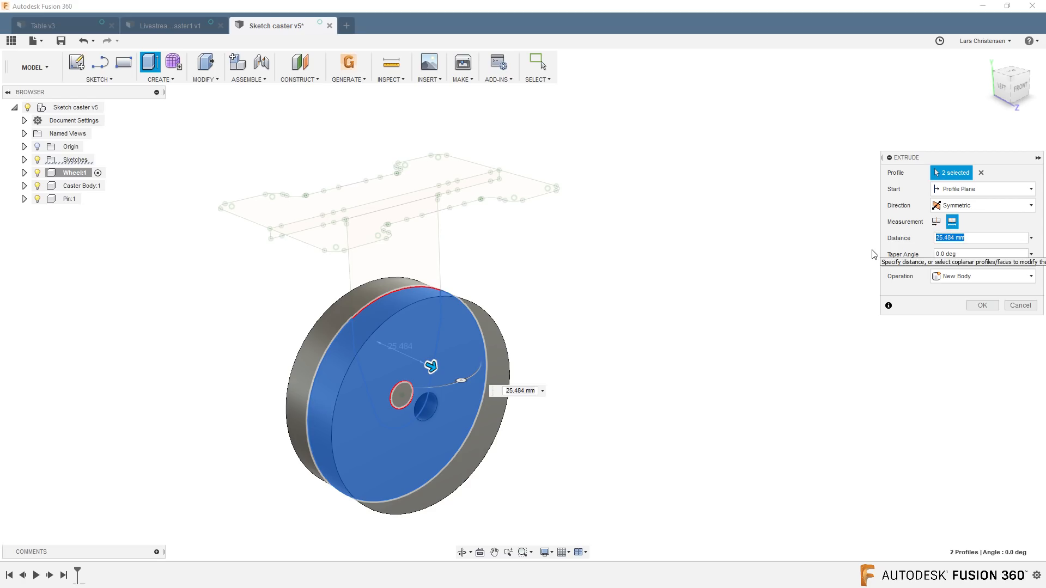
pyautogui.click(982, 305)
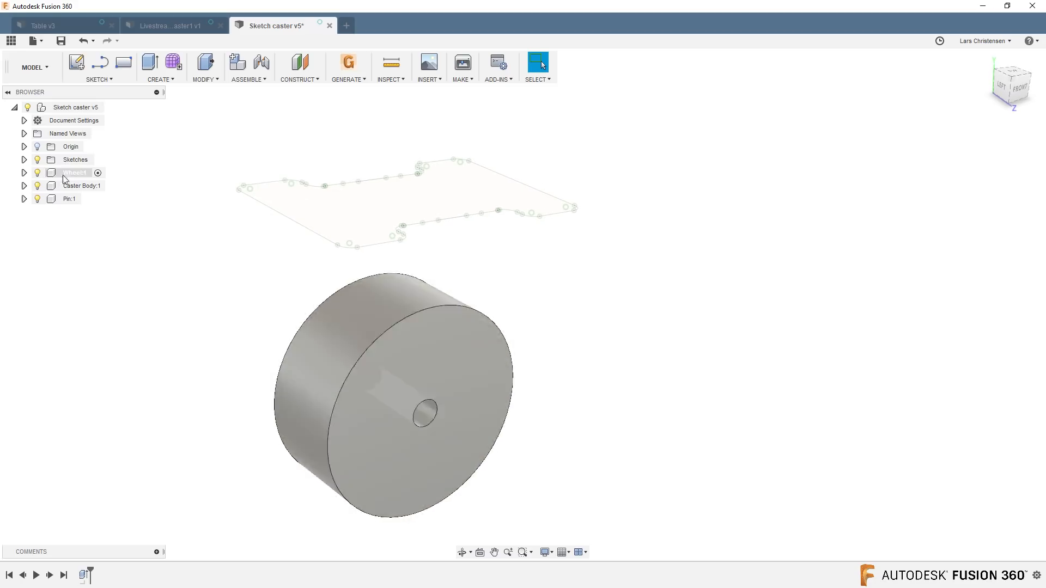
# Check the body inside the Wheel component, then make the Caster Body component active.
pyautogui.click(24, 173)
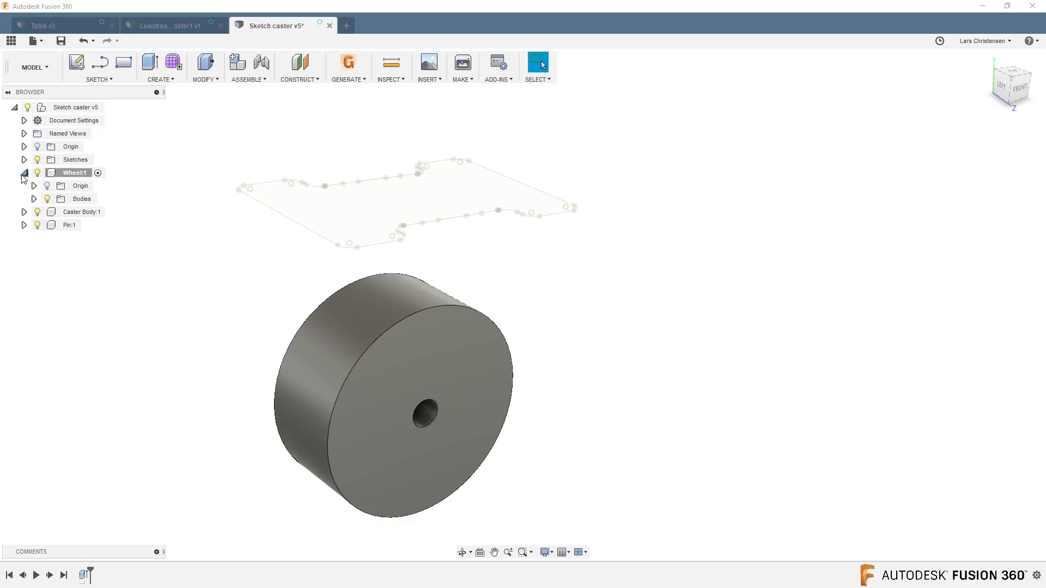
pyautogui.click(34, 199)
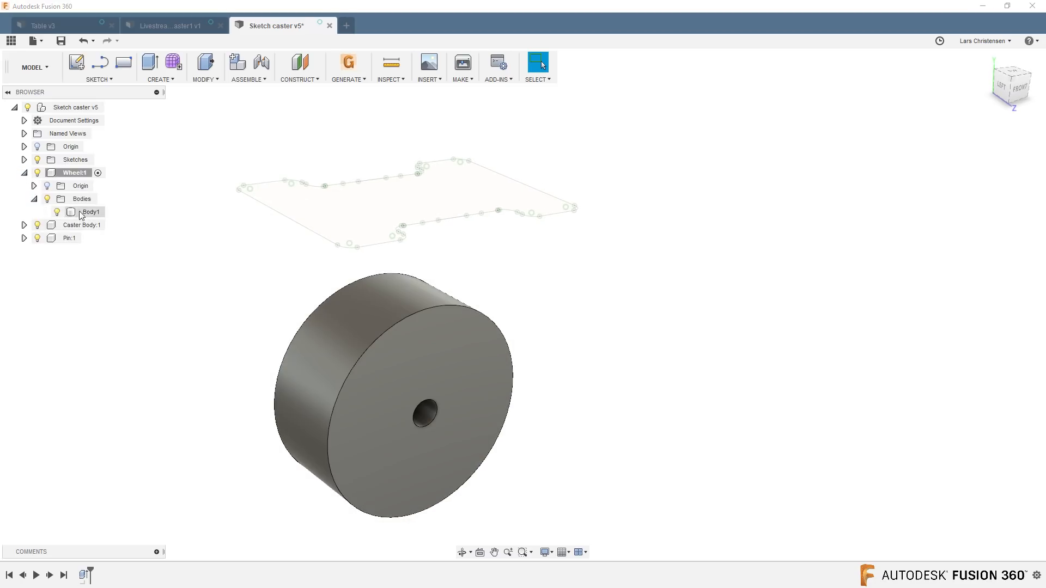
pyautogui.click(33, 198)
pyautogui.click(24, 173)
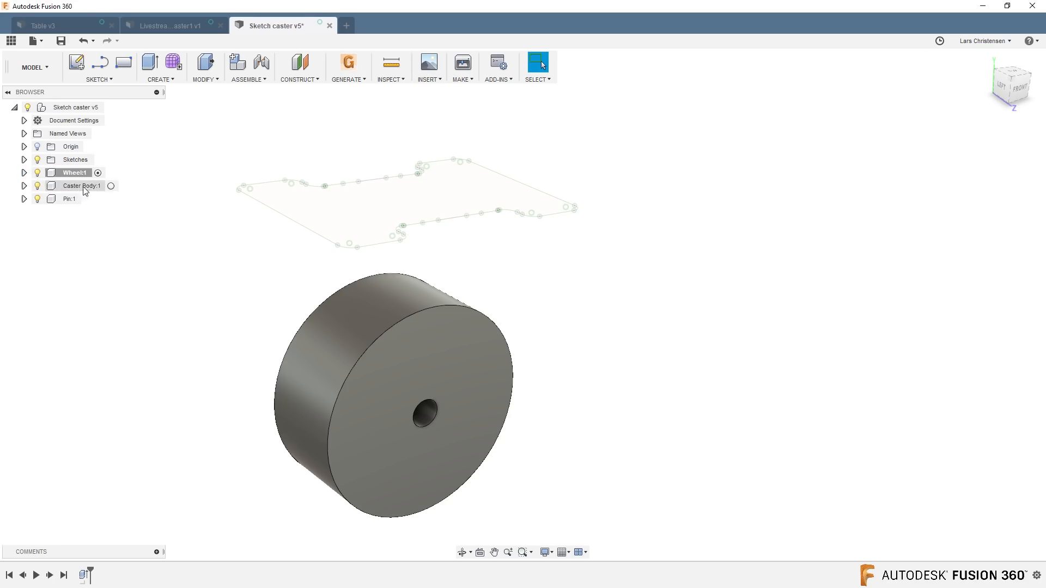
pyautogui.click(110, 186)
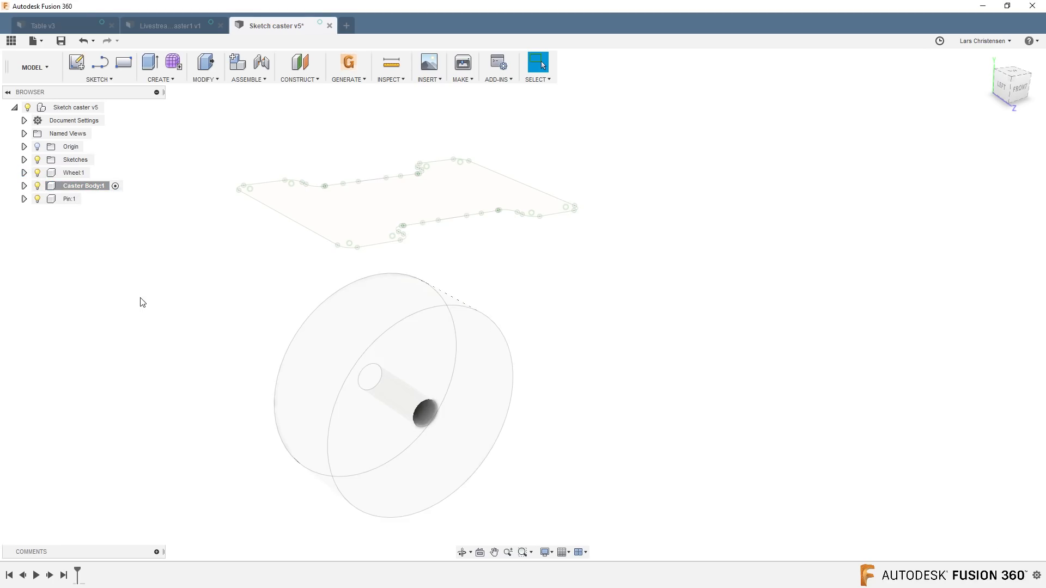
# Turn on the visibility of Sketch1, which holds the wheel and caster leg profiles.
pyautogui.click(24, 160)
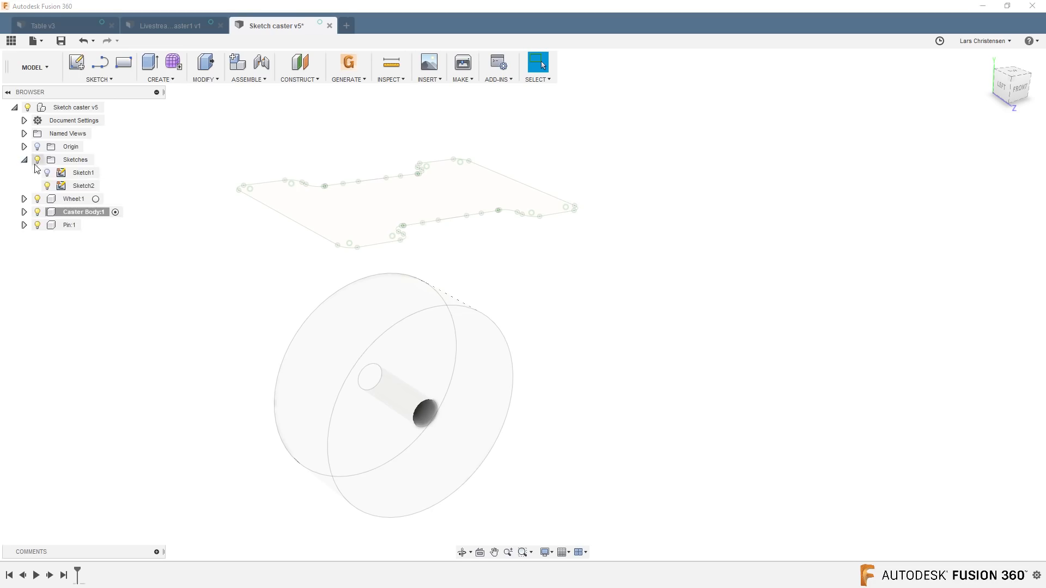
pyautogui.click(24, 160)
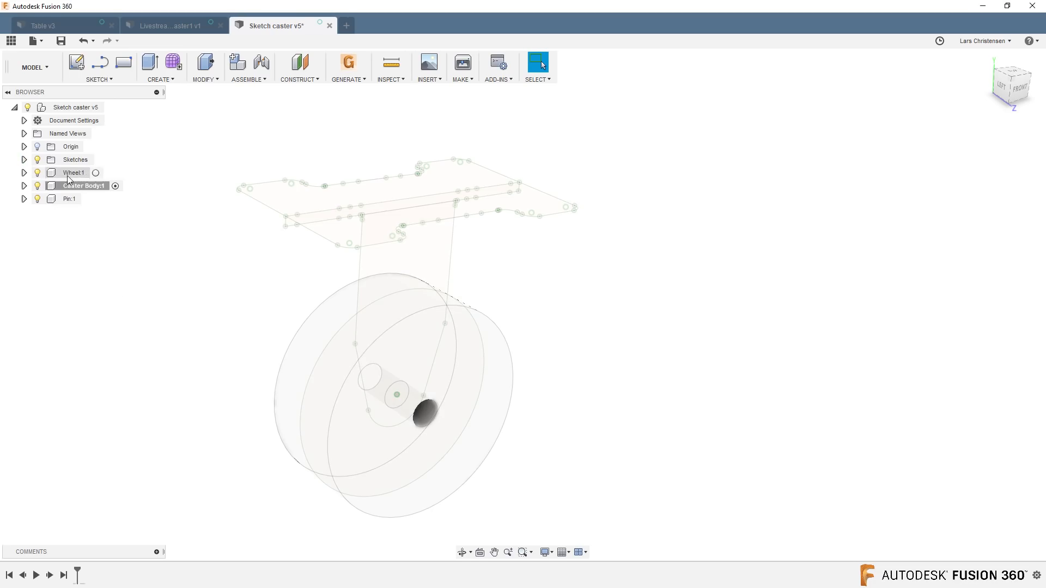
pyautogui.click(106, 188)
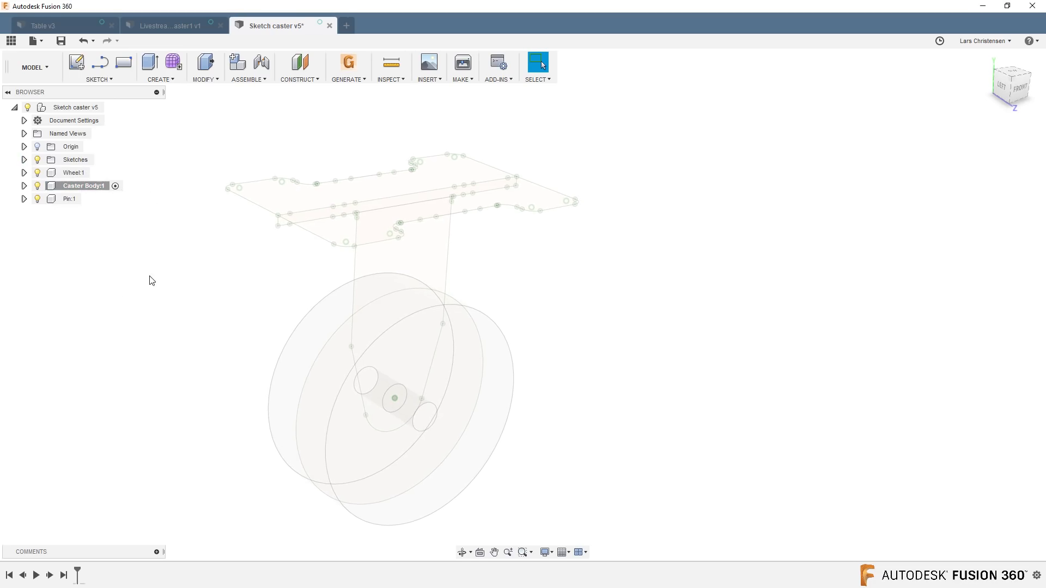
# Select the two caster leg profiles around the axle hole for an Extrude and pull them out about 77.6 mm to one side.
pyautogui.press('e')
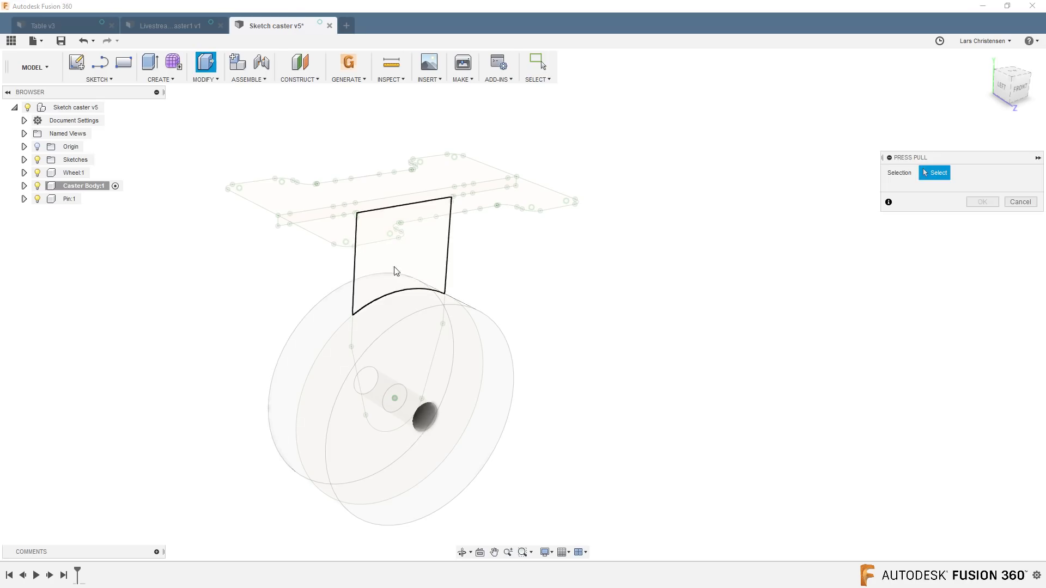
pyautogui.click(401, 269)
pyautogui.click(375, 328)
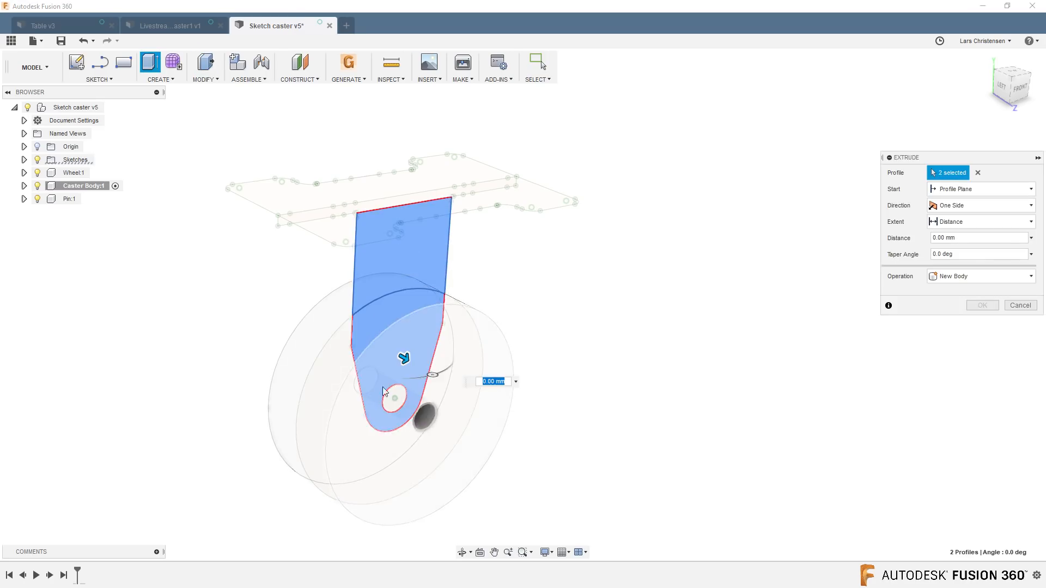
pyautogui.moveTo(478, 320)
pyautogui.keyDown('shift'); pyautogui.mouseDown(button='middle')
pyautogui.moveTo(593, 243)
pyautogui.moveTo(563, 253)
pyautogui.mouseUp(button='middle'); pyautogui.keyUp('shift')
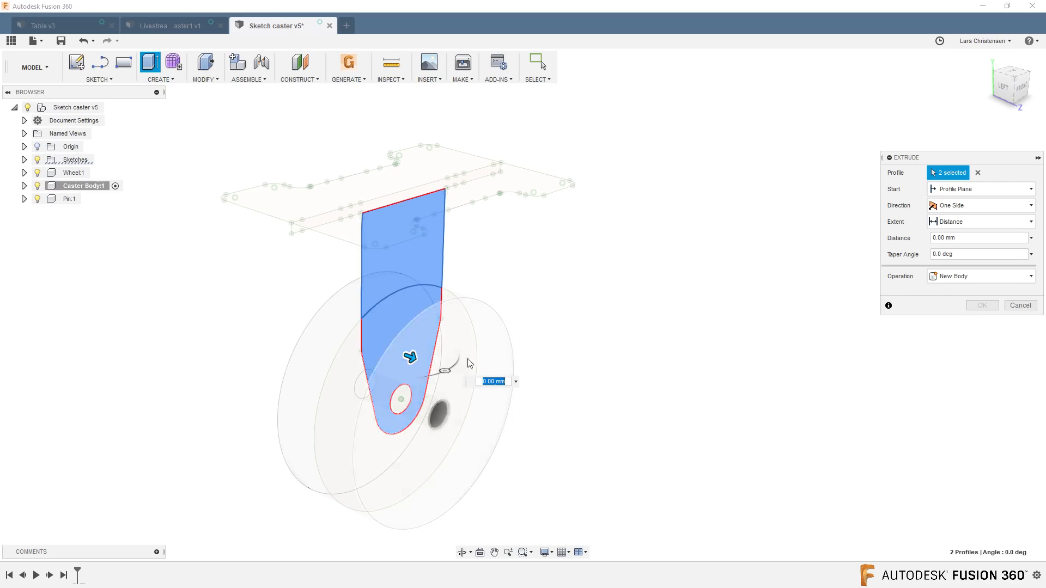
pyautogui.moveTo(410, 358); pyautogui.dragTo(619, 433)
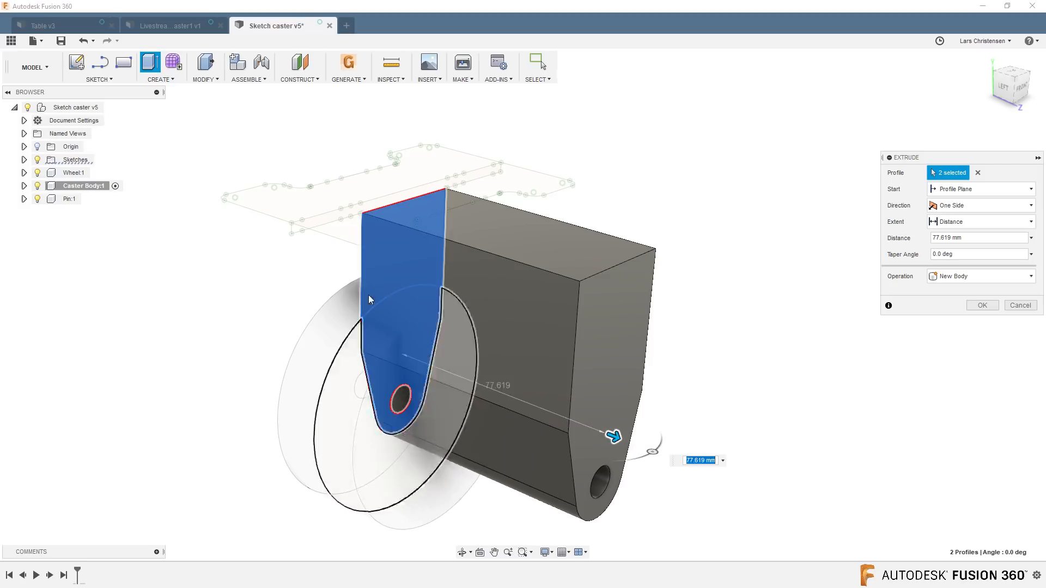
pyautogui.keyDown('shift'); pyautogui.moveTo(452, 356); pyautogui.dragTo(406, 330, button='middle'); pyautogui.keyUp('shift')
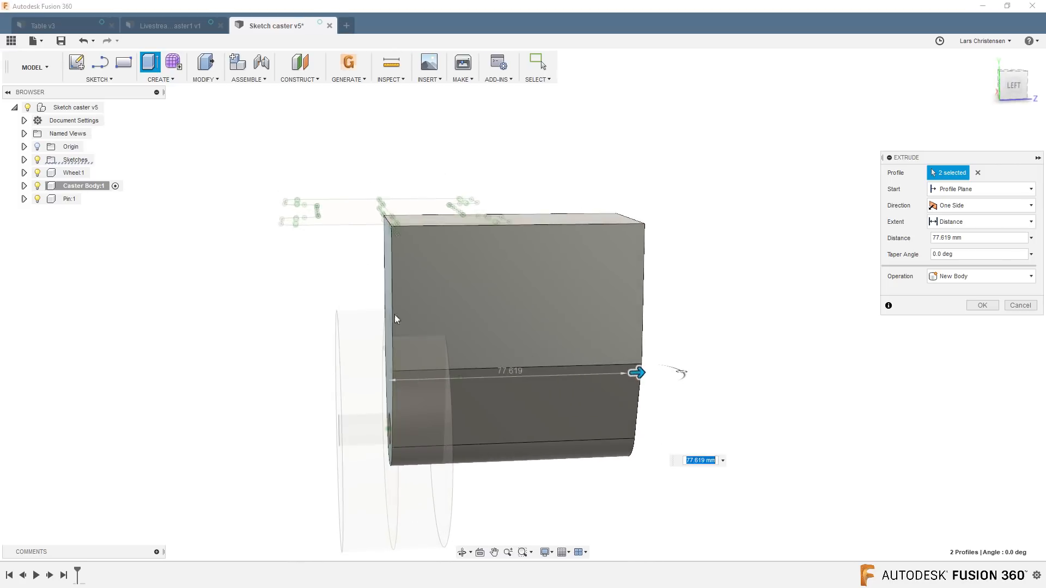
pyautogui.keyDown('shift'); pyautogui.moveTo(579, 343); pyautogui.dragTo(790, 370, button='middle'); pyautogui.keyUp('shift')
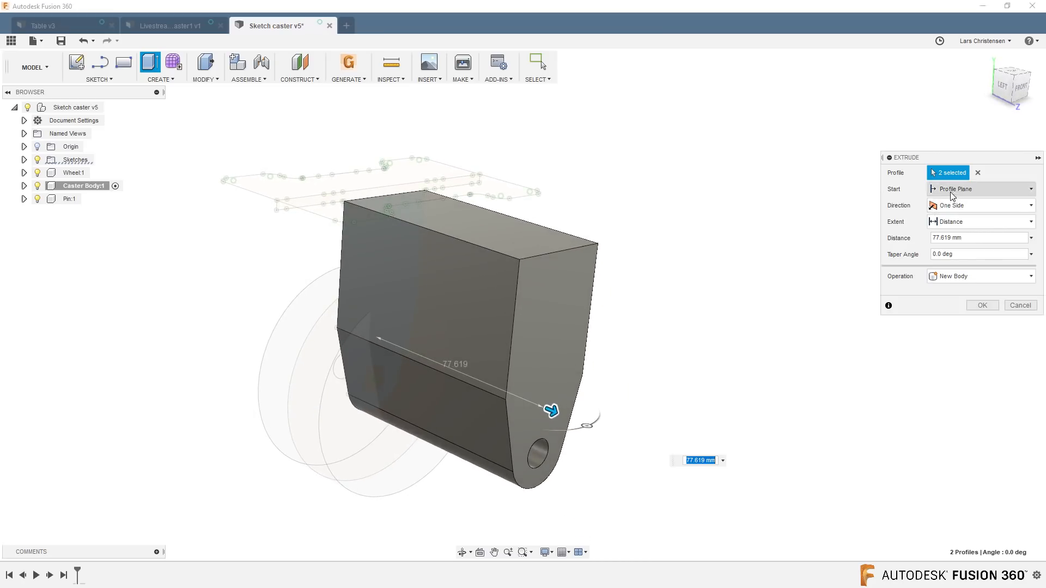
# Start the leg extrusion from an offset plane at 18.5 mm and make it 3 mm thick as a new body.
pyautogui.click(951, 191)
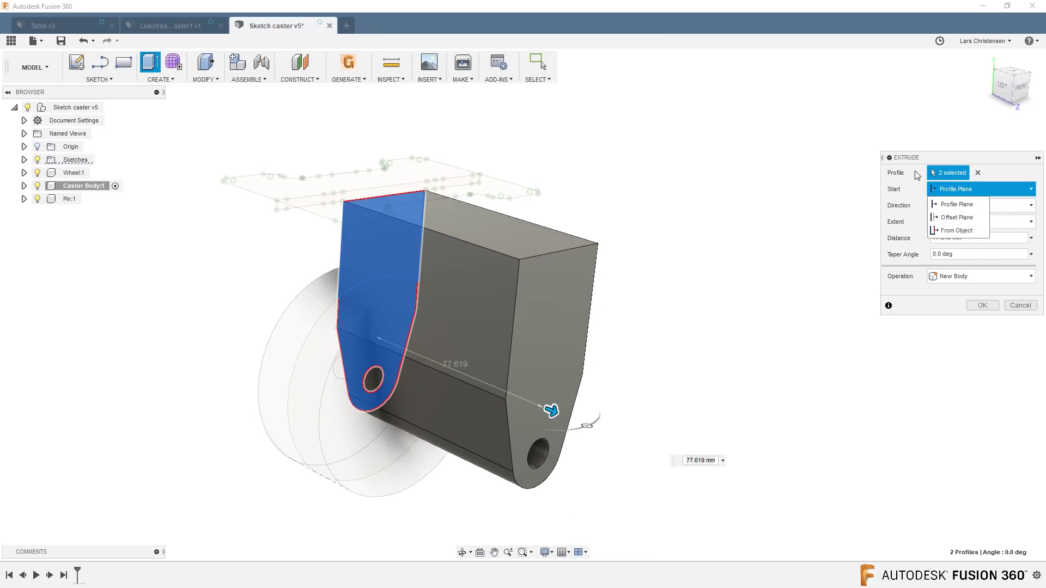
pyautogui.click(932, 218)
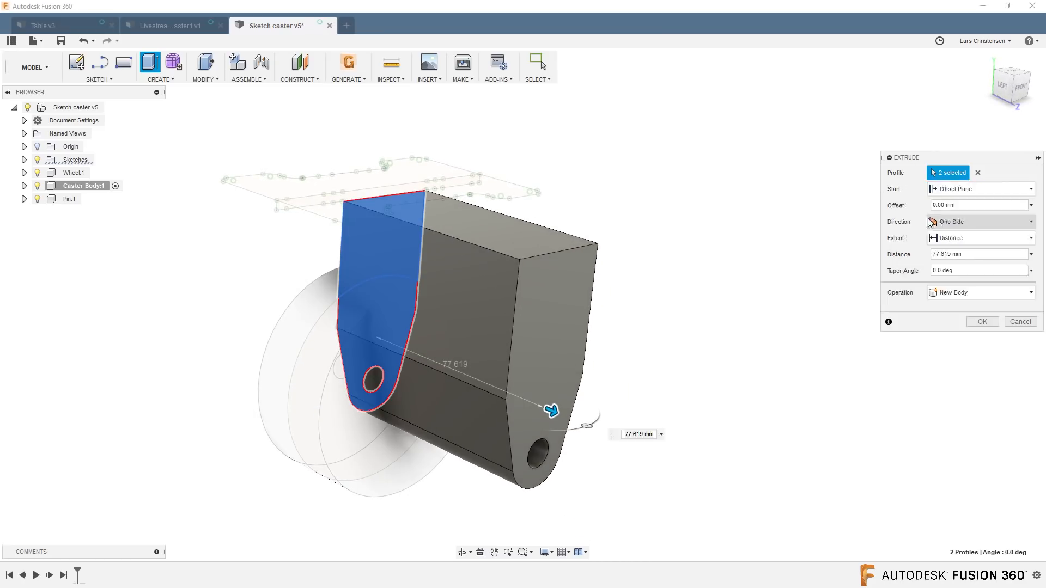
pyautogui.click(969, 207)
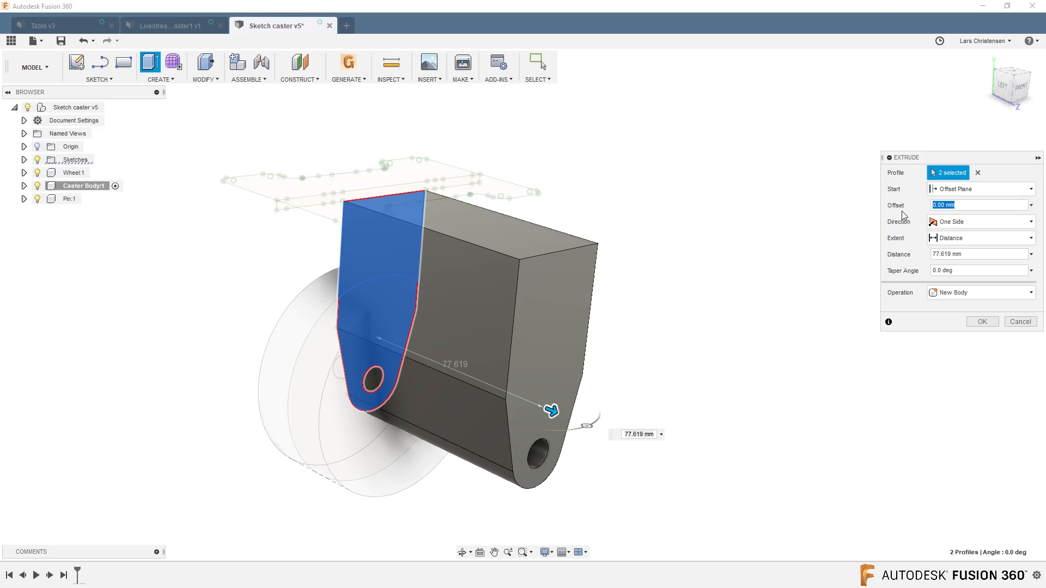
pyautogui.write('18.5')
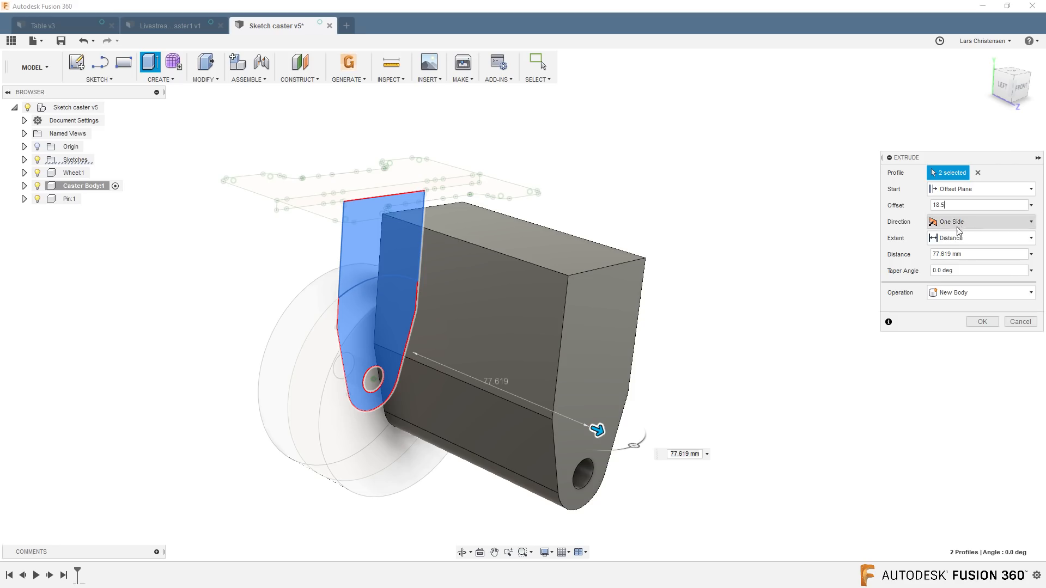
pyautogui.click(970, 254)
pyautogui.write('3.')
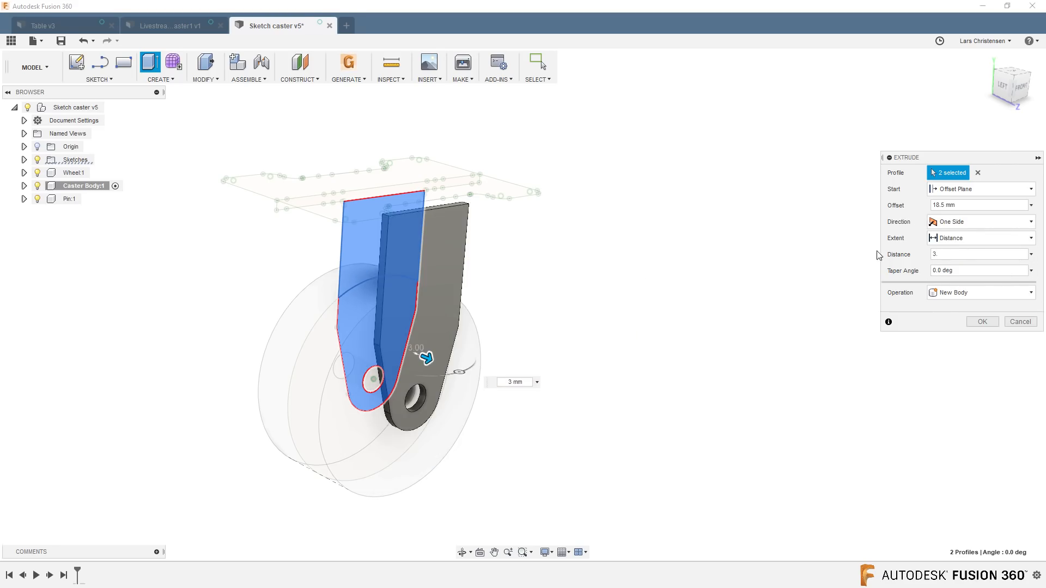
pyautogui.click(982, 321)
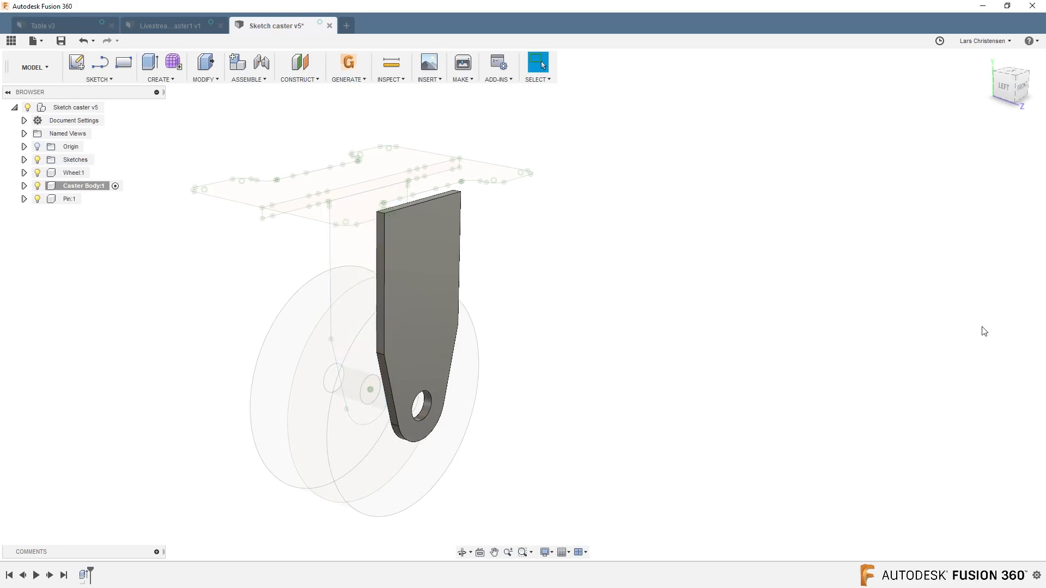
# Mirror the caster leg body across the origin plane midway through the wheel to create the opposite leg.
pyautogui.keyDown('shift'); pyautogui.moveTo(719, 436); pyautogui.dragTo(472, 325, button='middle'); pyautogui.keyUp('shift')
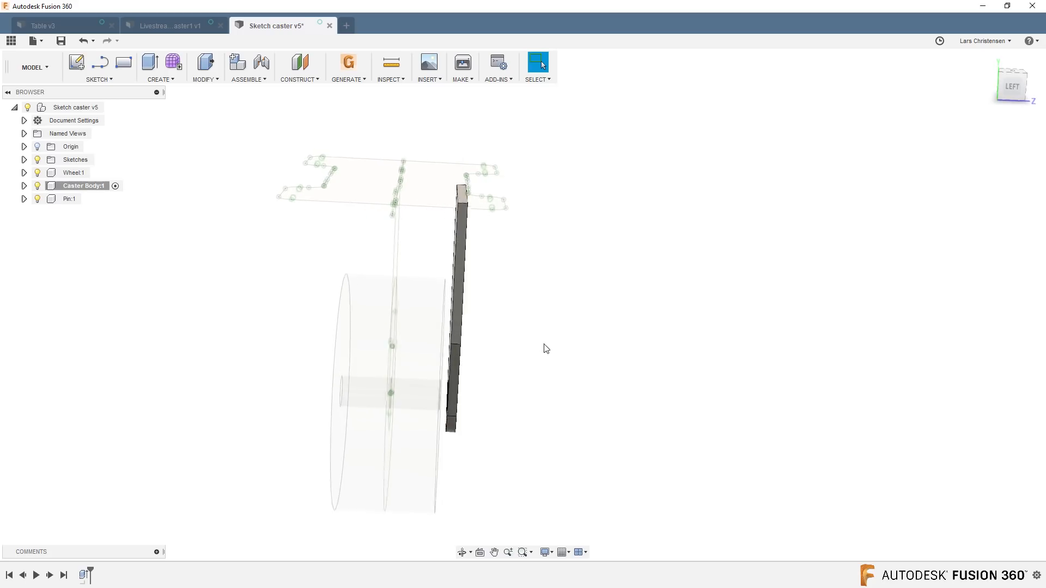
pyautogui.keyDown('shift'); pyautogui.moveTo(544, 347); pyautogui.dragTo(171, 112, button='middle'); pyautogui.keyUp('shift')
pyautogui.click(160, 80)
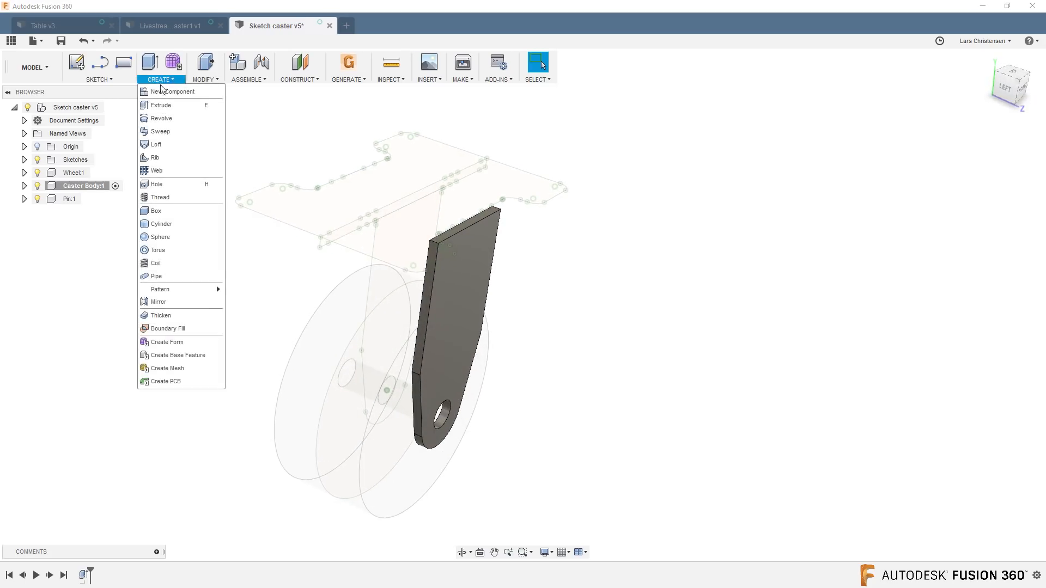
pyautogui.click(167, 301)
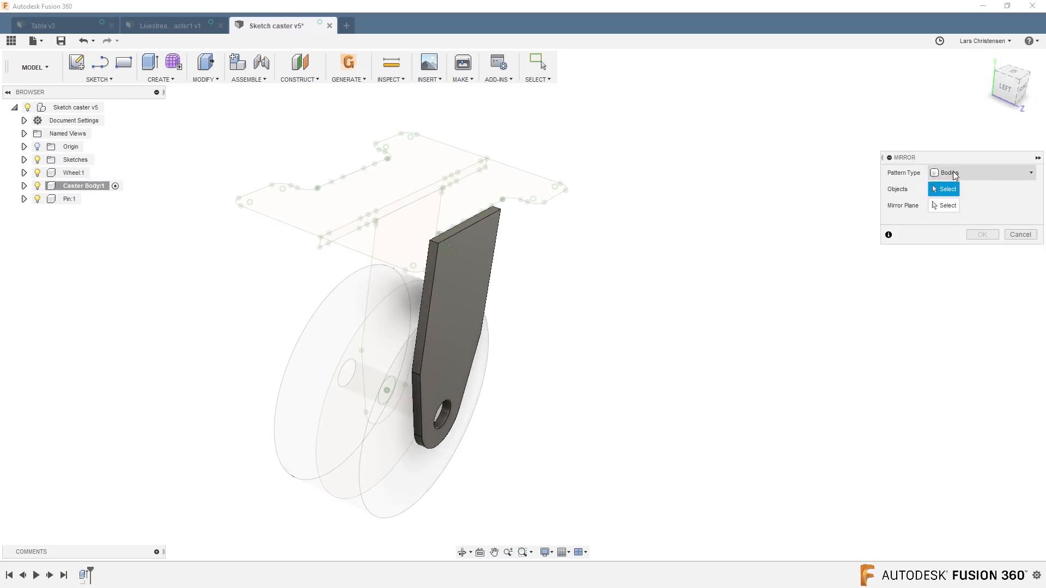
pyautogui.click(455, 275)
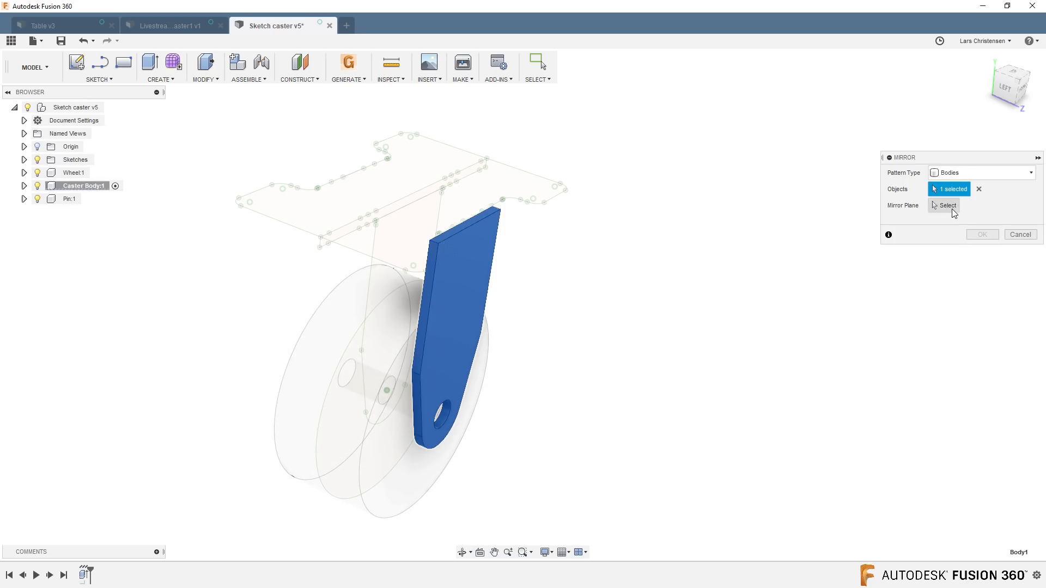
pyautogui.click(951, 207)
pyautogui.click(446, 141)
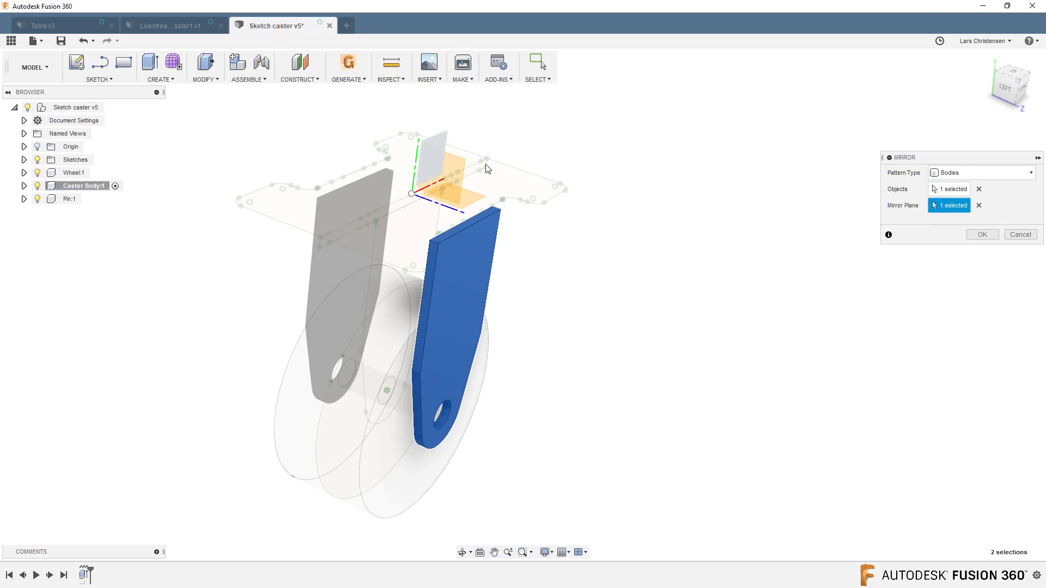
pyautogui.click(973, 234)
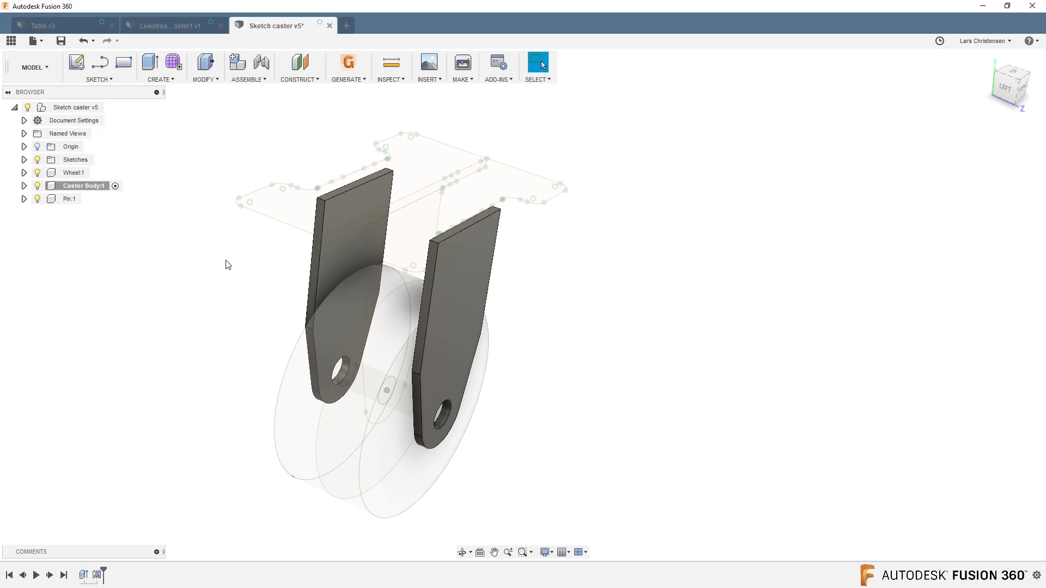
# Extrude the mounting plate profile -3.5 mm down onto the legs using the Join operation.
pyautogui.press('e')
pyautogui.click(433, 159)
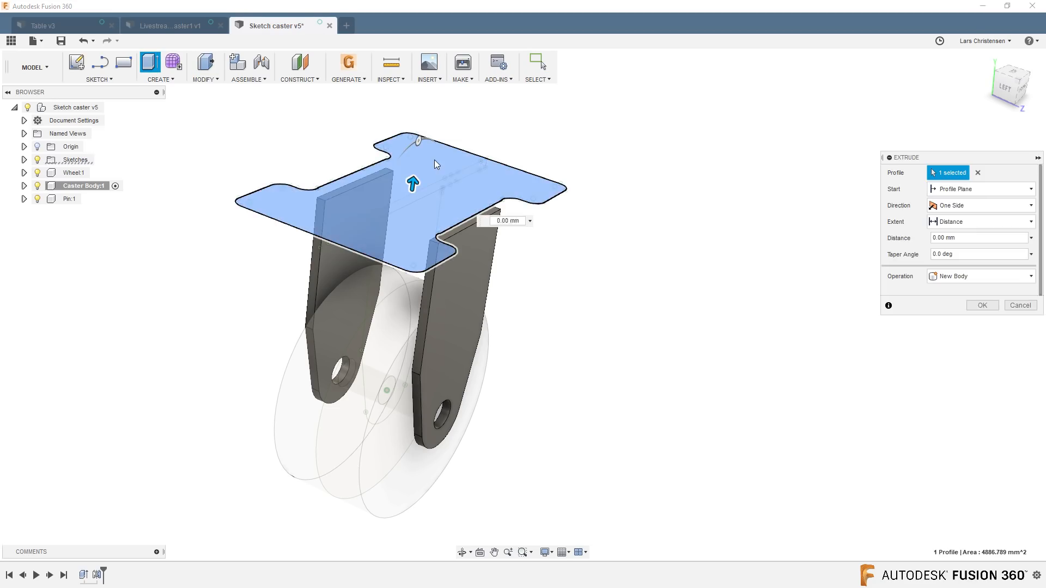
pyautogui.press('BackSpace')
pyautogui.write('-3.')
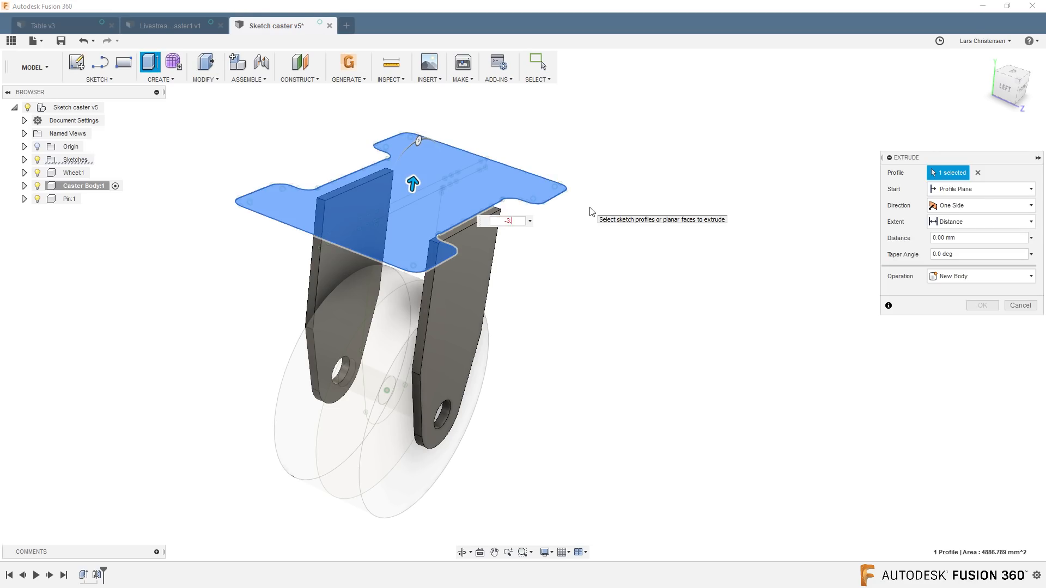
pyautogui.write('5')
pyautogui.click(978, 276)
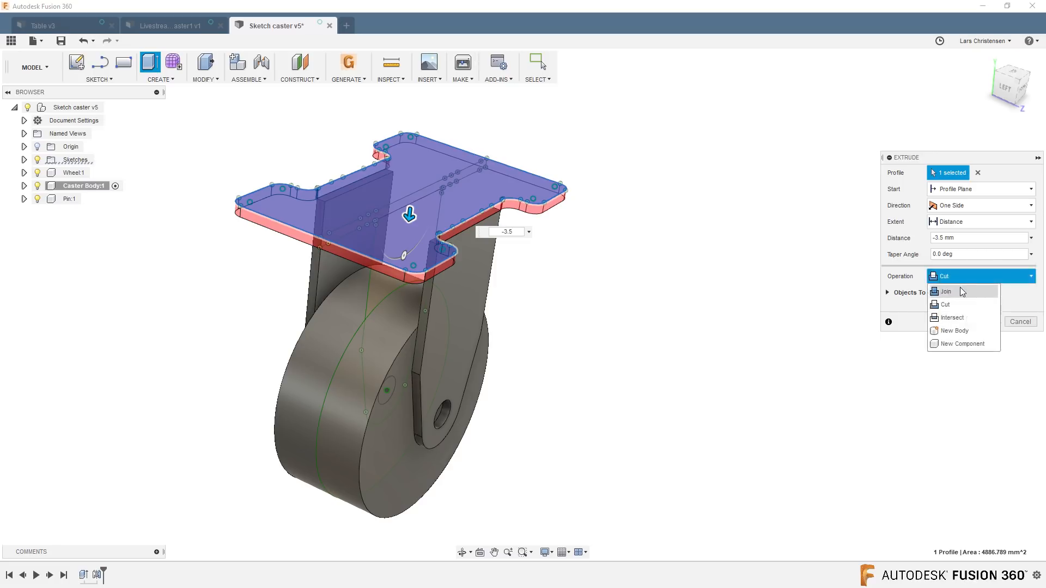
pyautogui.click(962, 292)
pyautogui.click(993, 306)
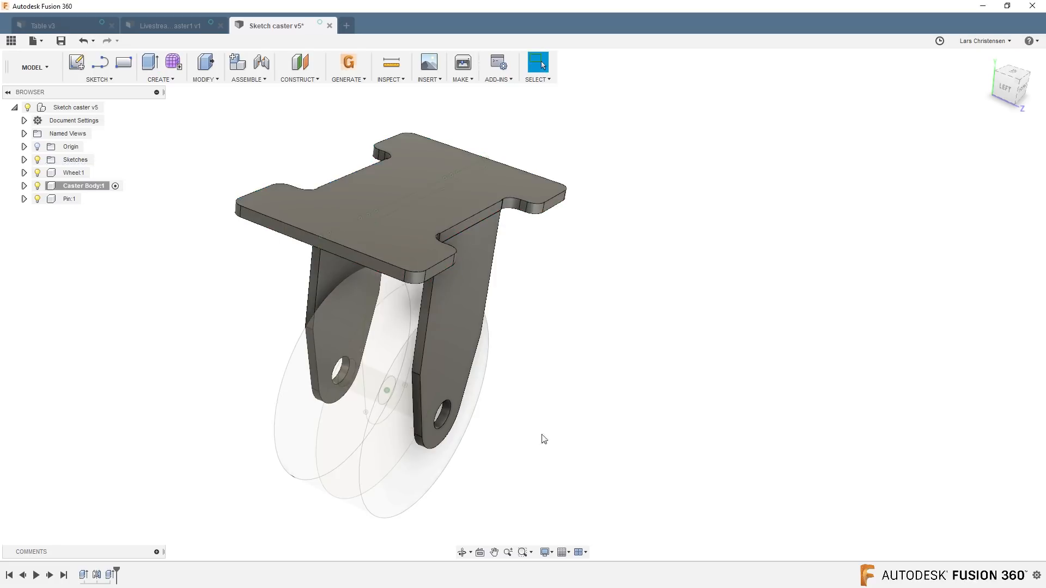
# Make the Pin component active so new geometry is created inside it.
pyautogui.keyDown('shift'); pyautogui.moveTo(593, 420); pyautogui.dragTo(103, 240, button='middle'); pyautogui.keyUp('shift')
pyautogui.doubleClick(68, 199)
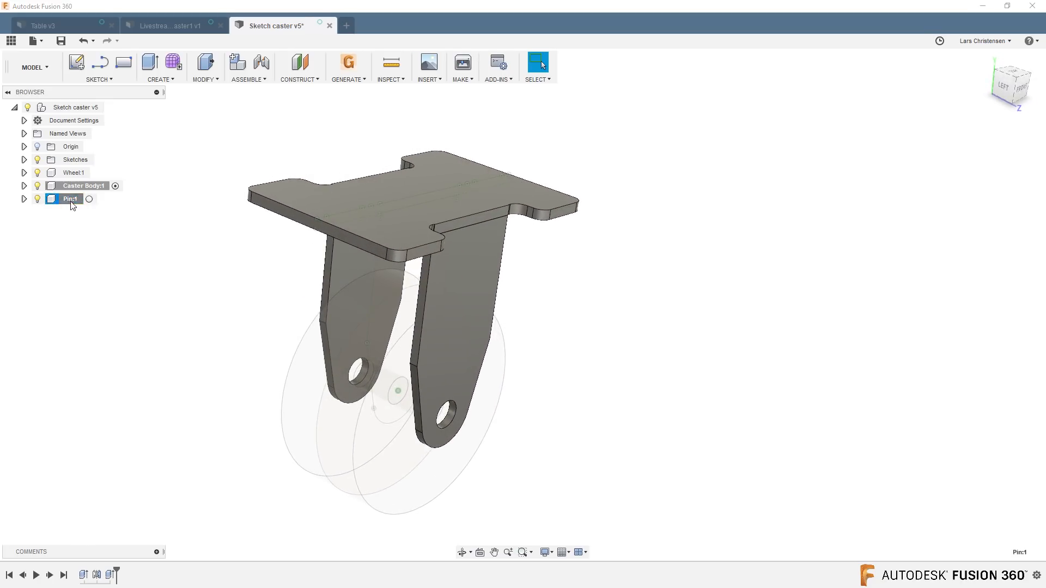
pyautogui.click(89, 199)
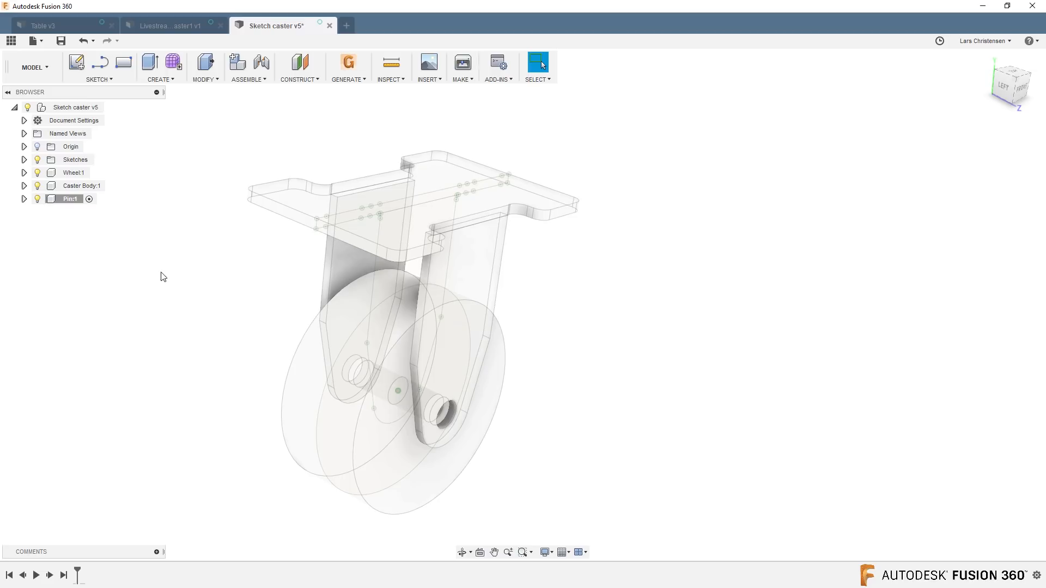
# Extrude the axle hole circle as a new body using the Symmetric direction with half-length measurement and a distance of 21.5 mm.
pyautogui.press('q')
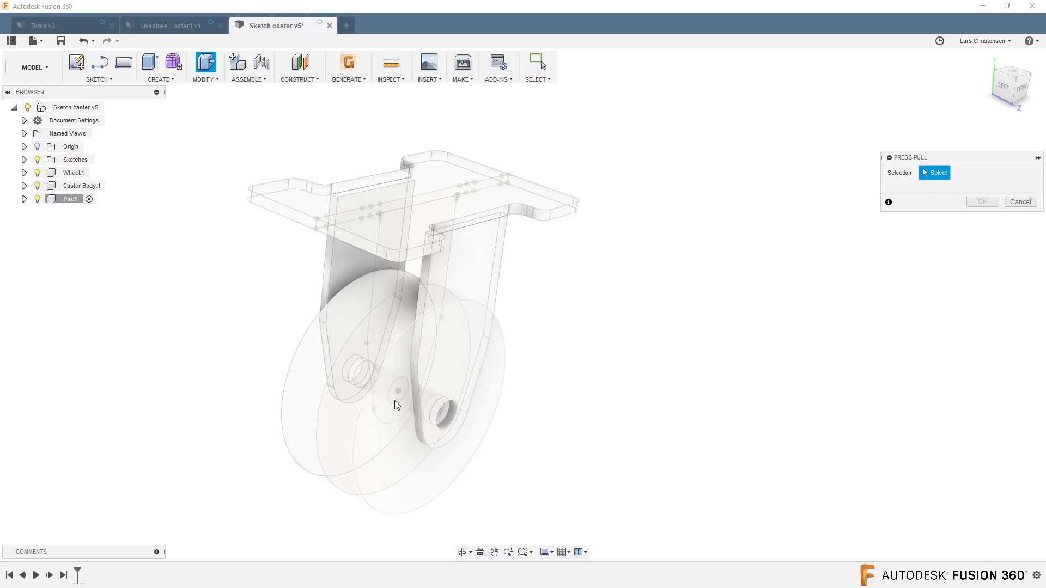
pyautogui.moveTo(395, 400)
pyautogui.keyDown('shift'); pyautogui.mouseDown(button='middle')
pyautogui.moveTo(379, 433)
pyautogui.moveTo(377, 399)
pyautogui.mouseUp(button='middle'); pyautogui.keyUp('shift')
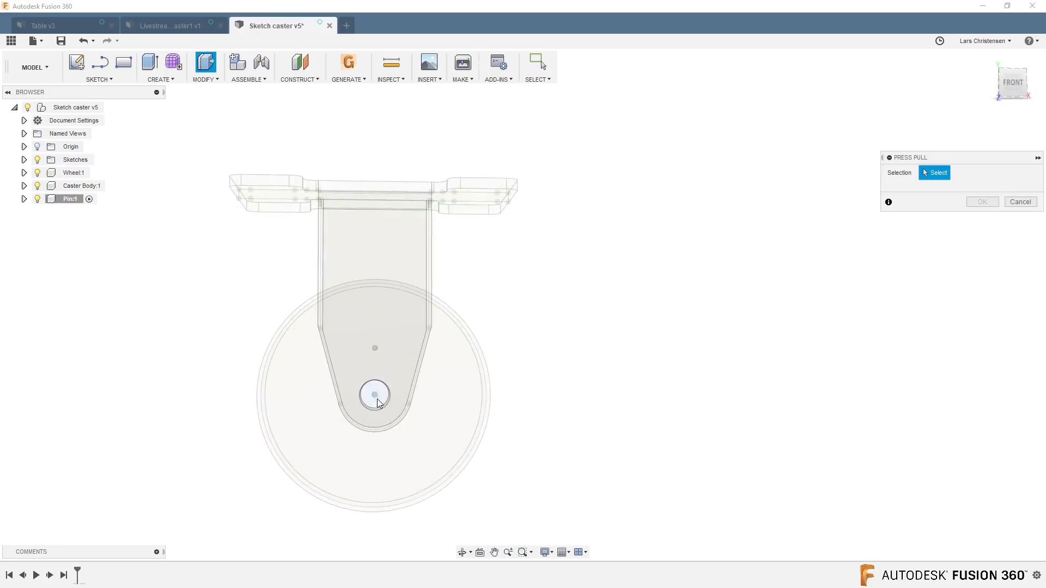
pyautogui.click(377, 400)
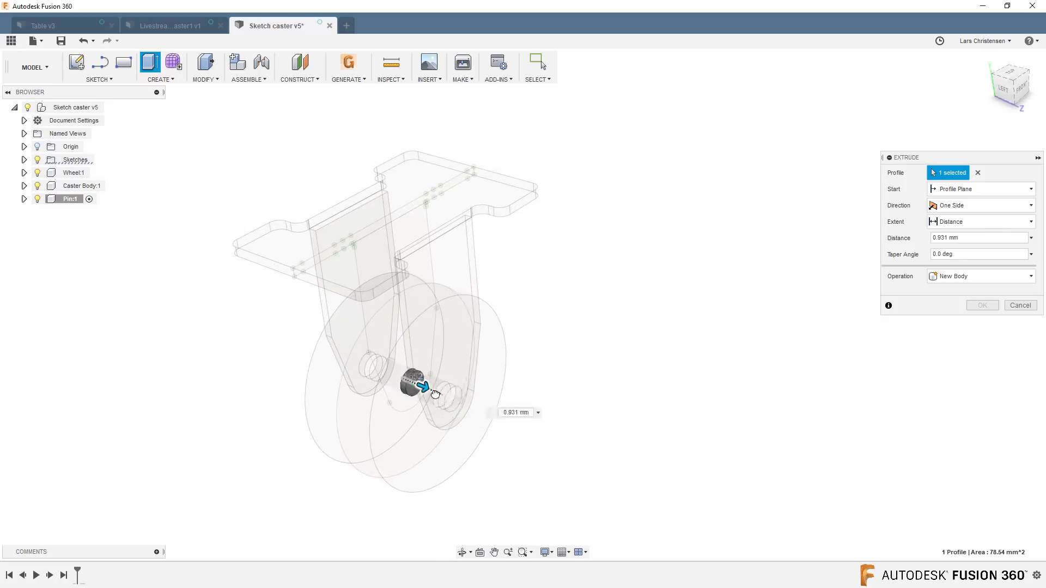
pyautogui.moveTo(435, 393); pyautogui.dragTo(608, 427)
pyautogui.click(969, 210)
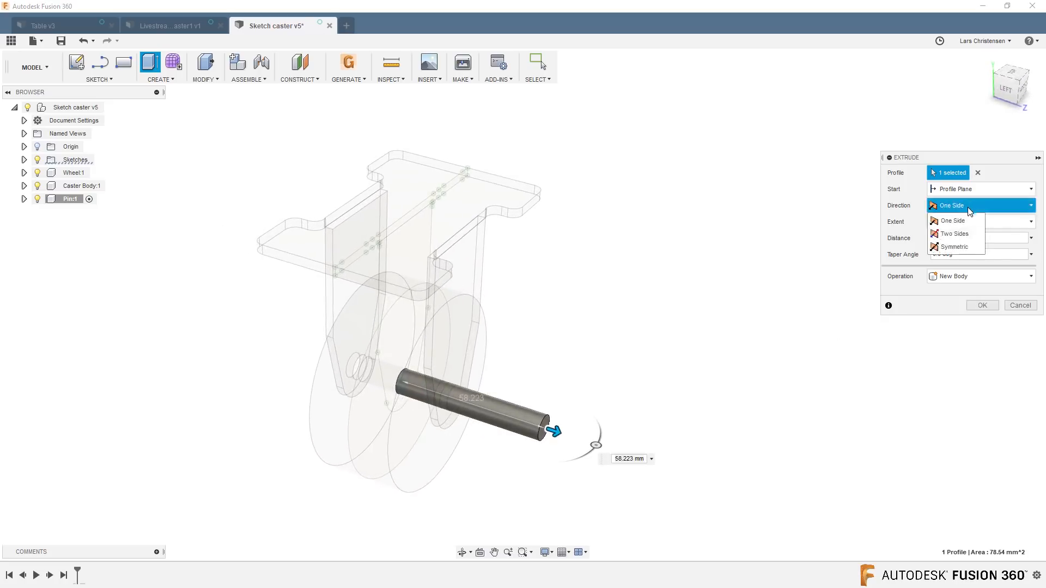
pyautogui.click(954, 246)
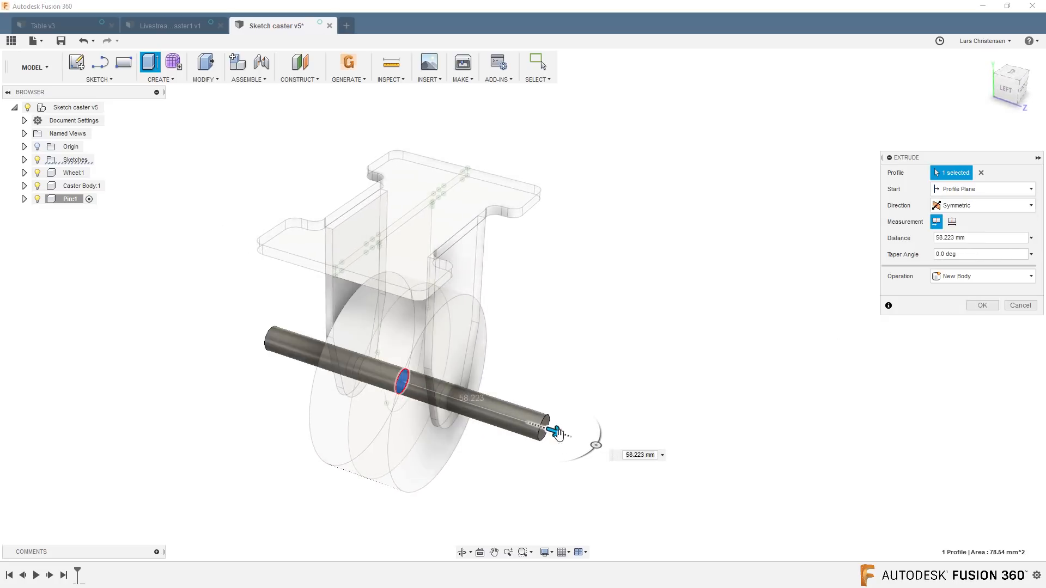
pyautogui.moveTo(558, 434)
pyautogui.mouseDown()
pyautogui.moveTo(625, 458)
pyautogui.moveTo(542, 430)
pyautogui.mouseUp()
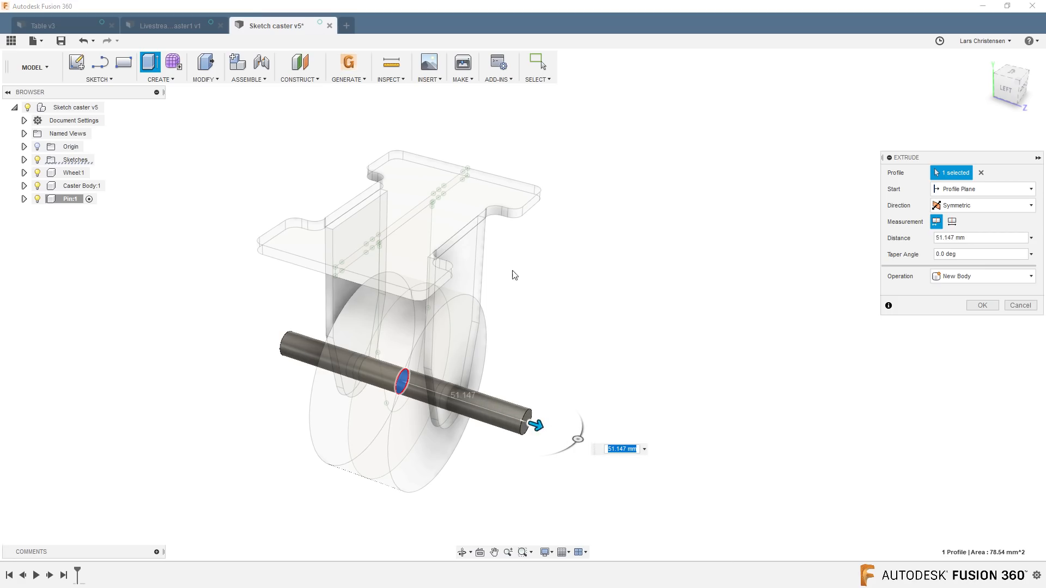
pyautogui.write('21.5')
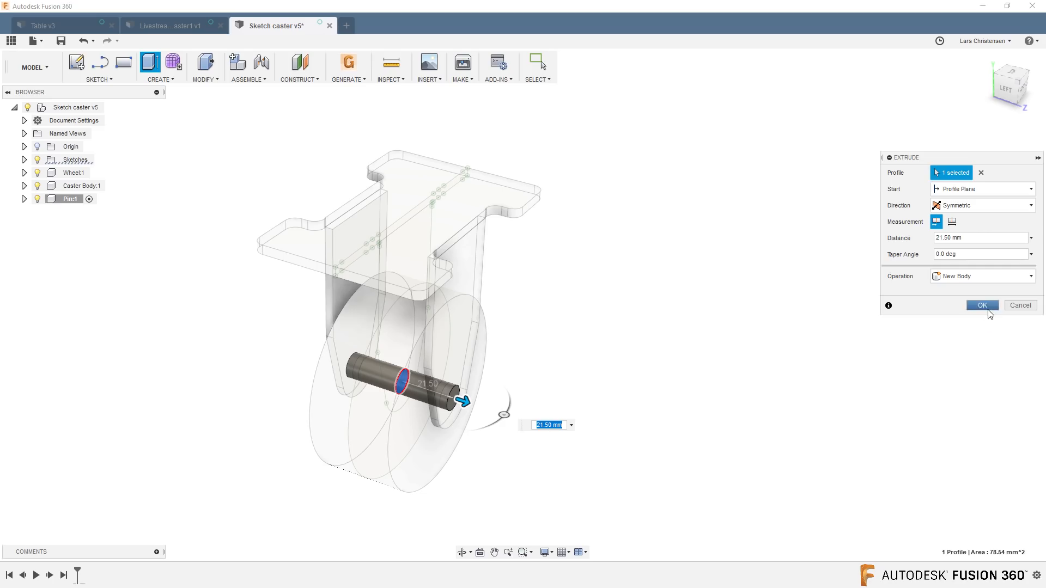
pyautogui.click(983, 307)
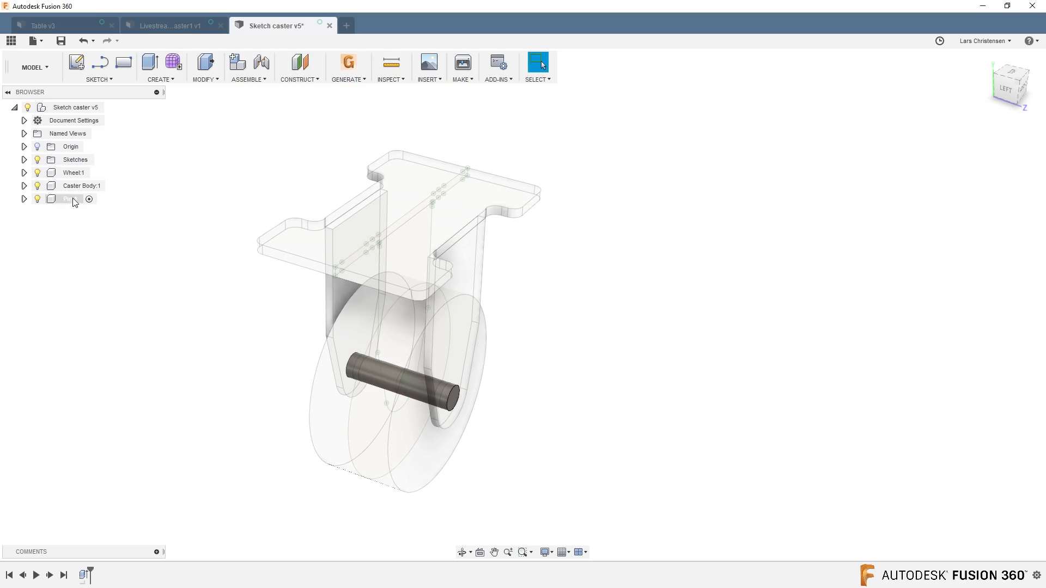
# Make the top-level component of the sketch caster design active again.
pyautogui.click(109, 107)
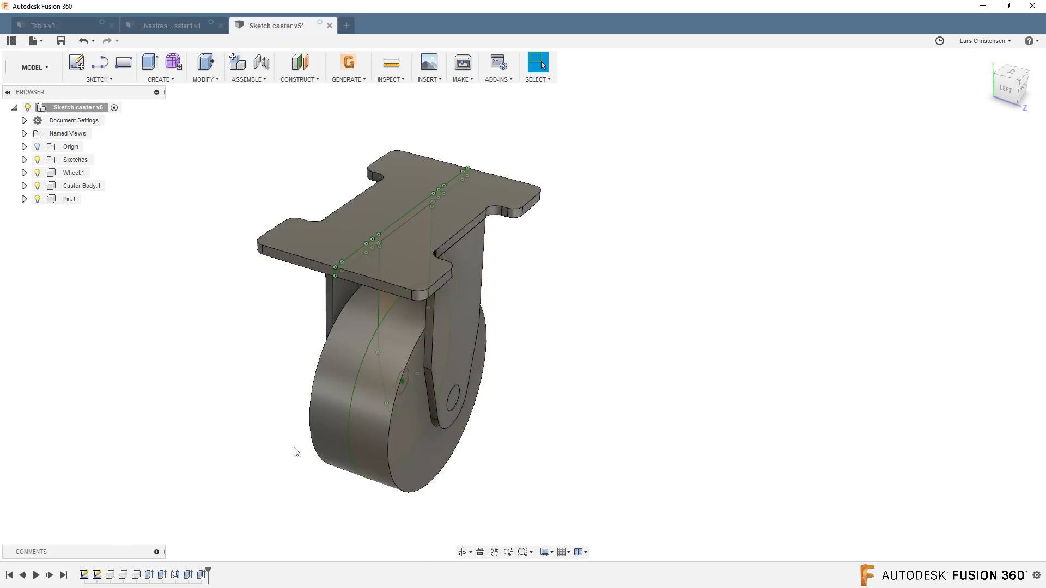
pyautogui.keyDown('shift'); pyautogui.moveTo(169, 390); pyautogui.dragTo(225, 240, button='middle'); pyautogui.keyUp('shift')
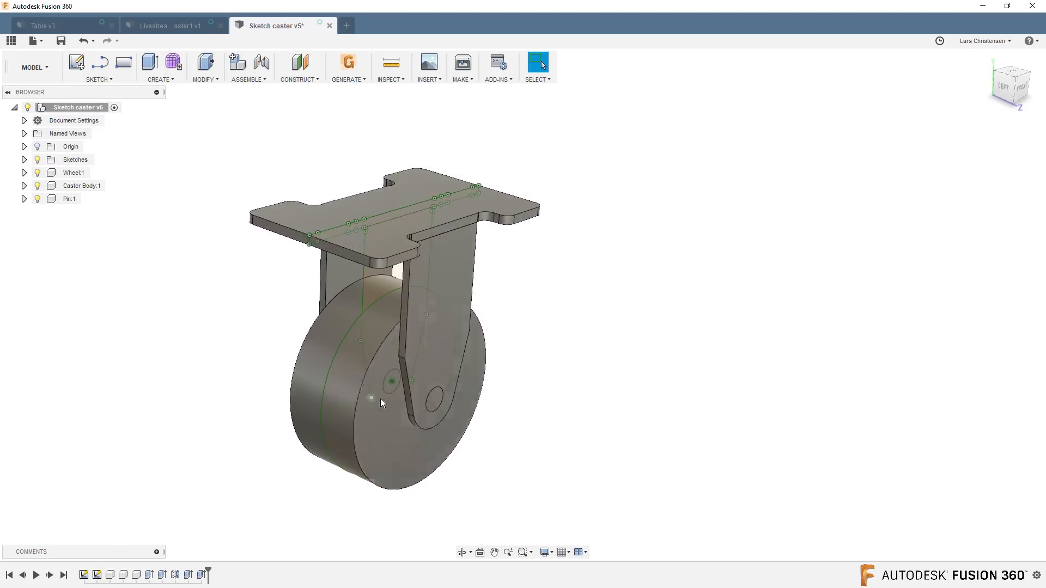
# Review the body structure of the Livestream Caster1 design with its sketches folder collapsed, and return to the component-based caster design.
pyautogui.click(161, 23)
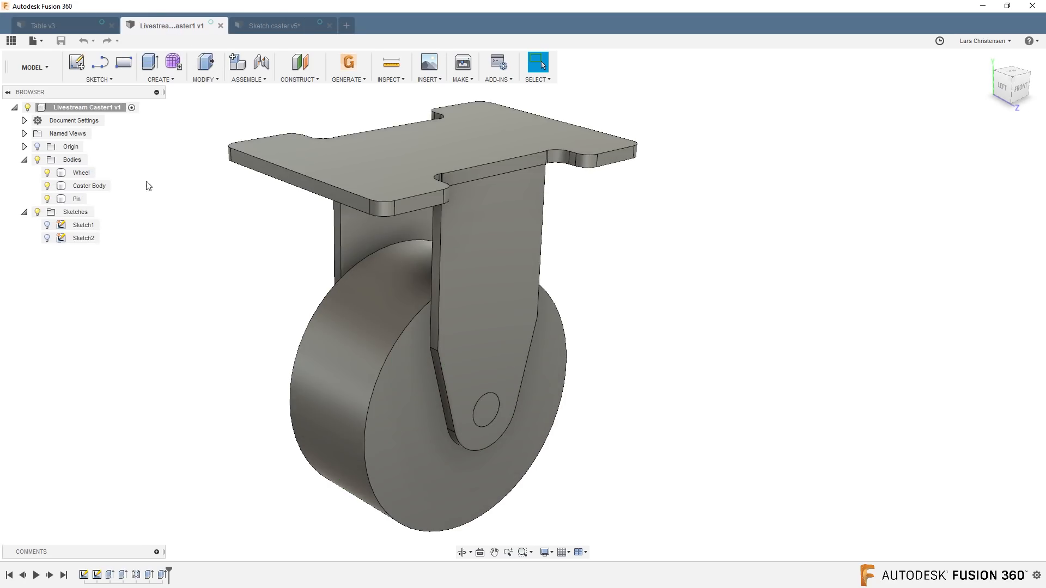
pyautogui.click(24, 212)
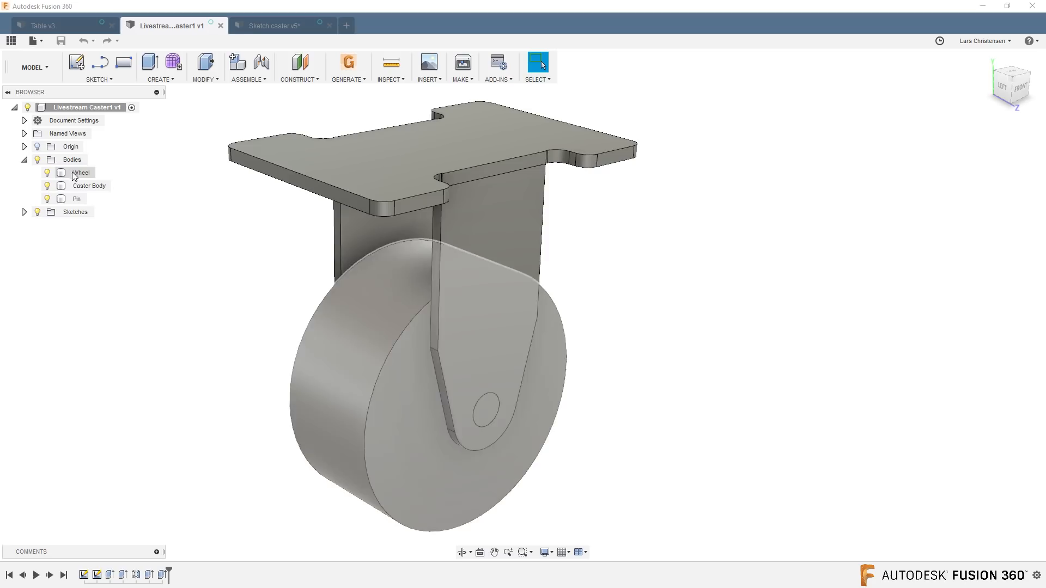
pyautogui.click(280, 27)
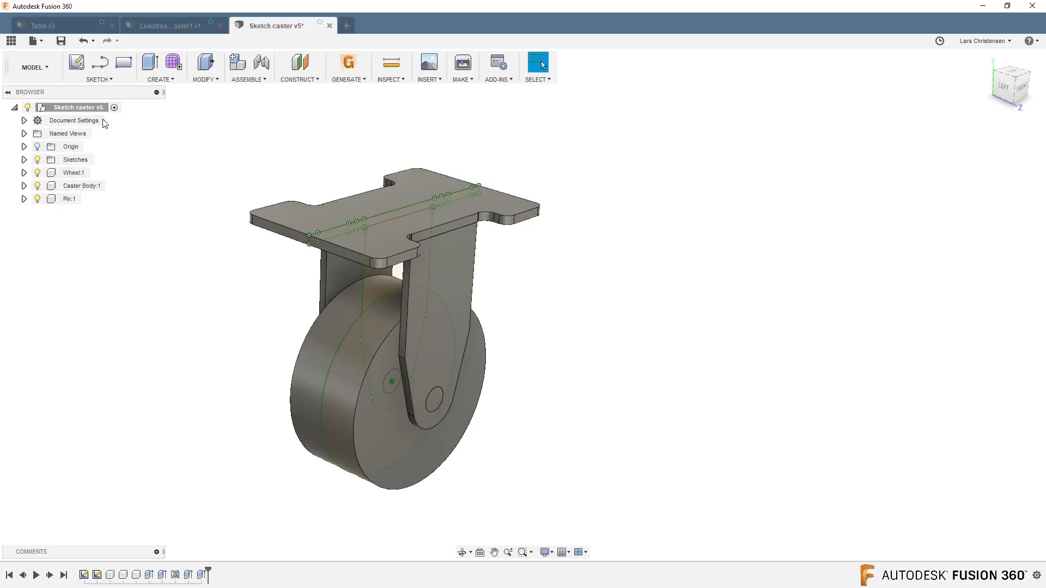
# Save the component-based caster as a new design named Livestream Caster2.
pyautogui.click(41, 43)
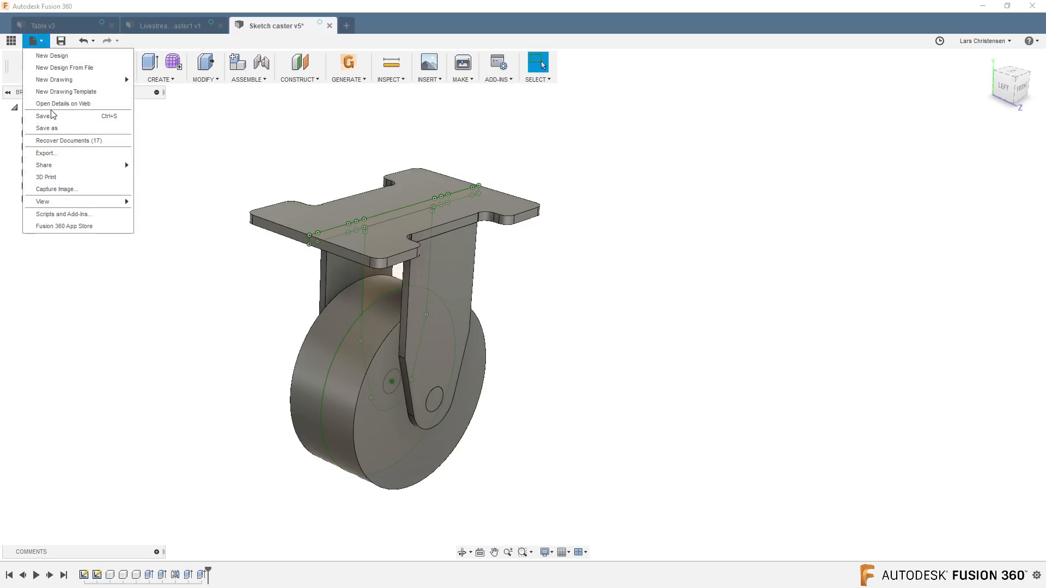
pyautogui.click(55, 128)
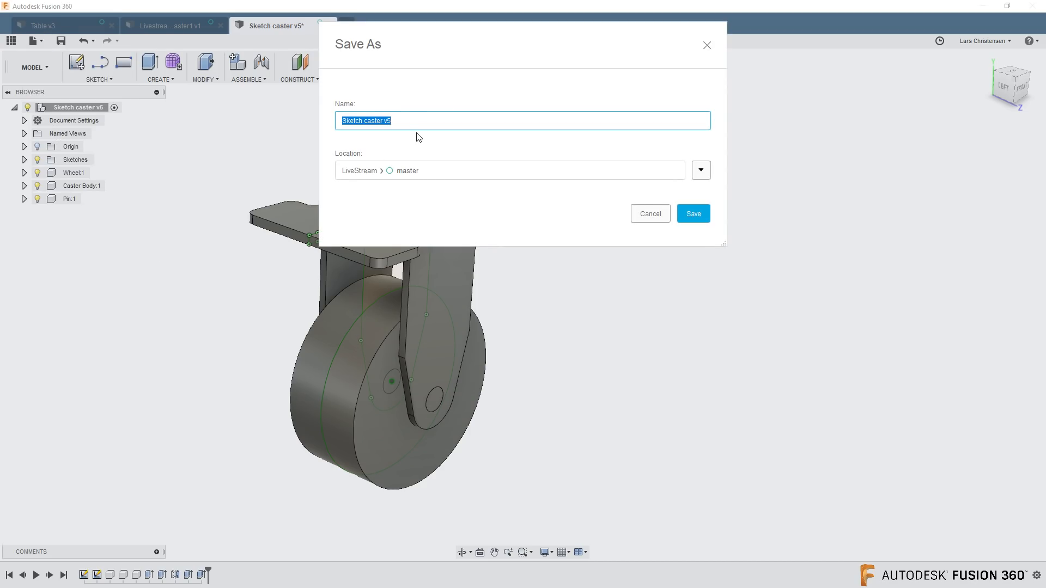
pyautogui.write('Livestream')
pyautogui.click(702, 215)
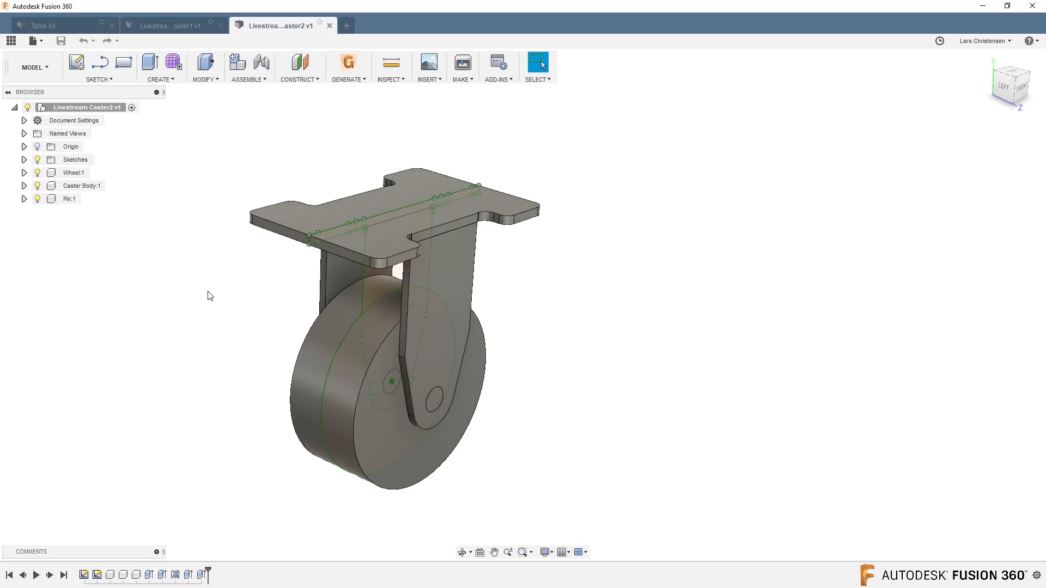
# Hide the sketch still showing over the caster in Livestream Caster2.
pyautogui.click(24, 160)
pyautogui.click(47, 172)
pyautogui.click(24, 160)
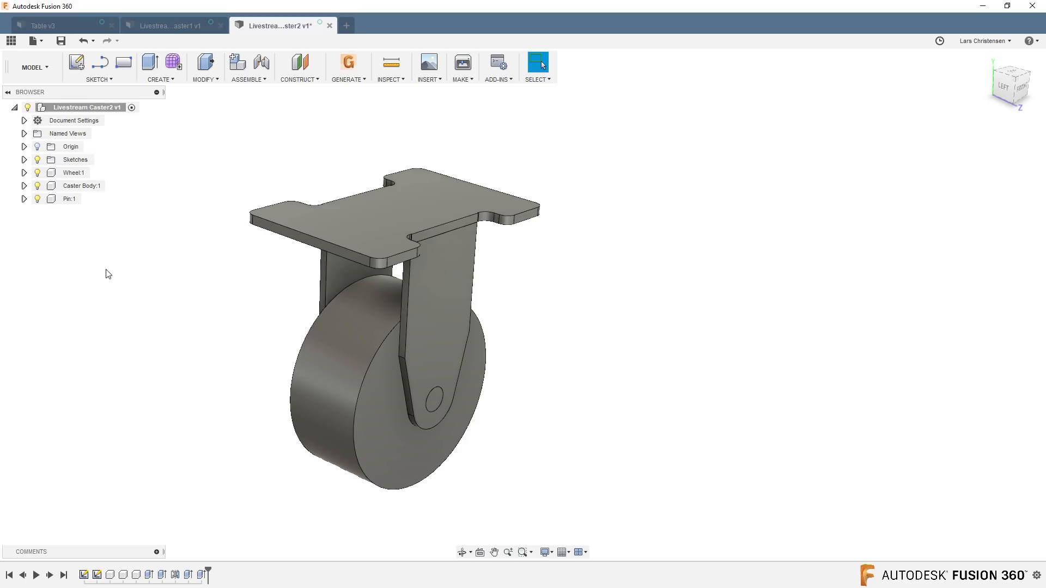
pyautogui.keyDown('shift'); pyautogui.moveTo(184, 354); pyautogui.dragTo(163, 264, button='middle'); pyautogui.keyUp('shift')
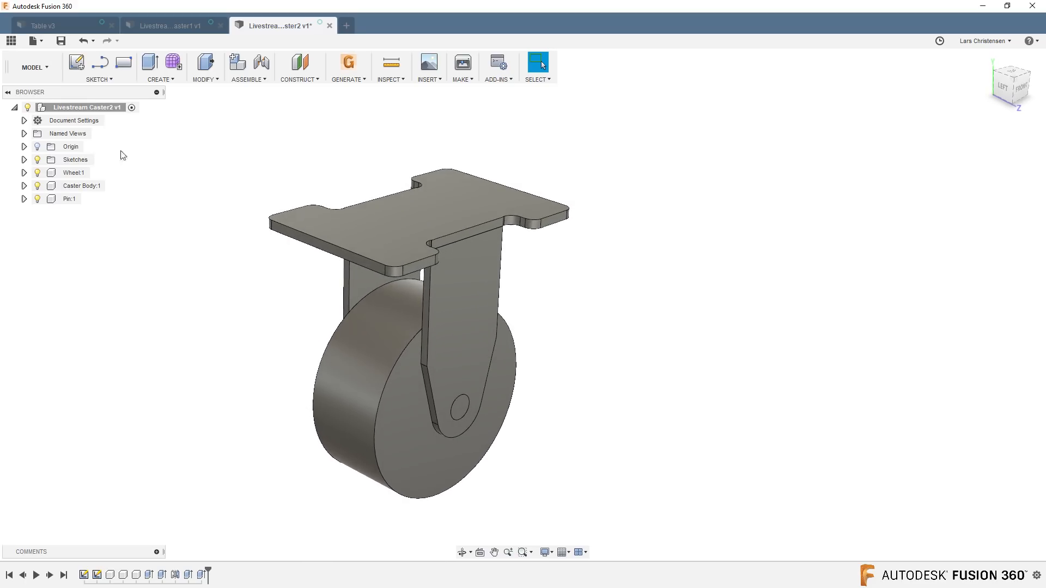
# Show the LiveStream project files and bring the Table v3 design to the front.
pyautogui.click(11, 40)
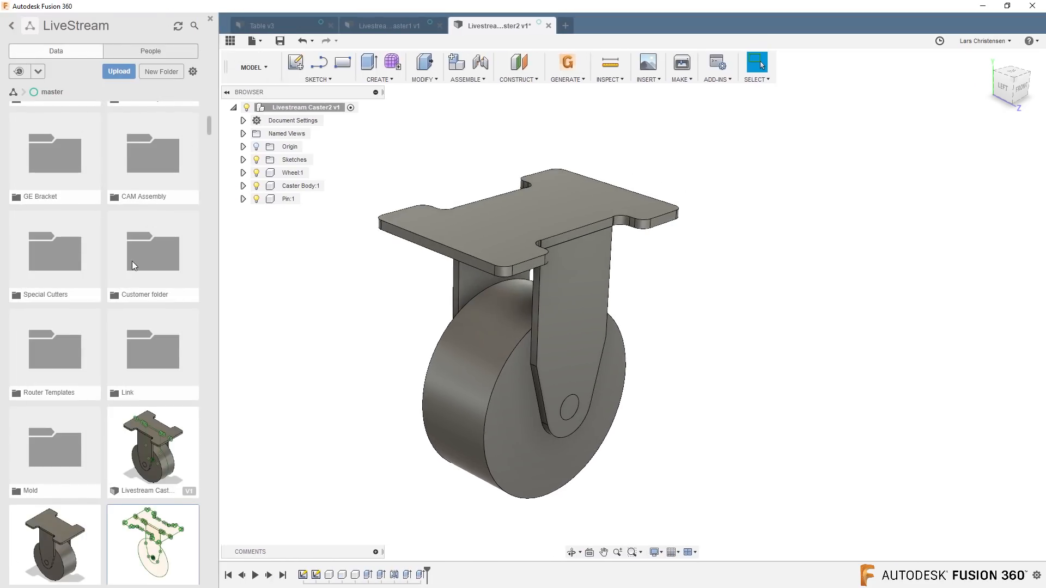
pyautogui.scroll(-5, 134, 261)
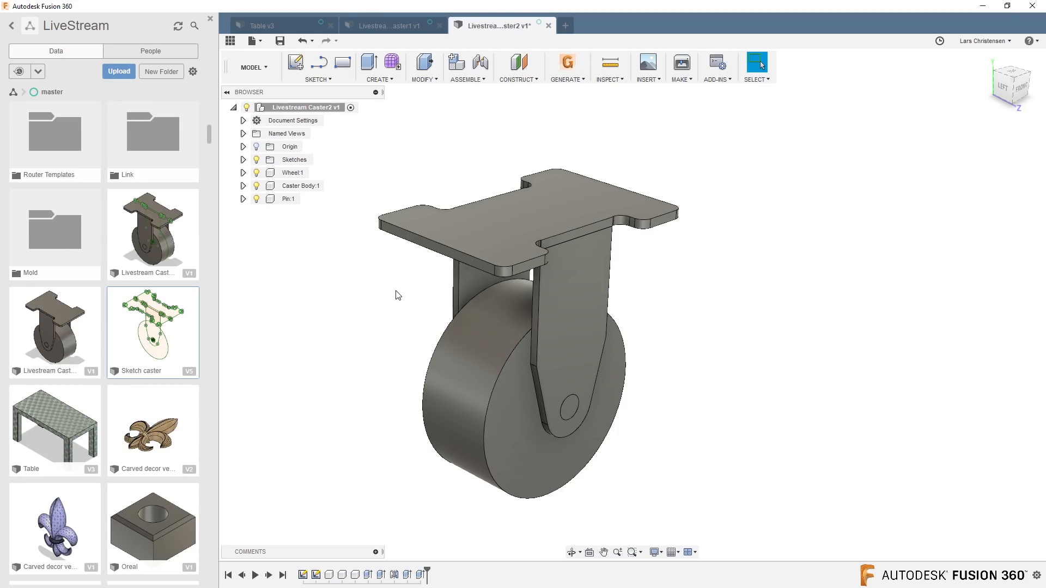
pyautogui.click(393, 28)
pyautogui.click(494, 31)
pyautogui.click(403, 26)
pyautogui.click(481, 25)
pyautogui.click(304, 27)
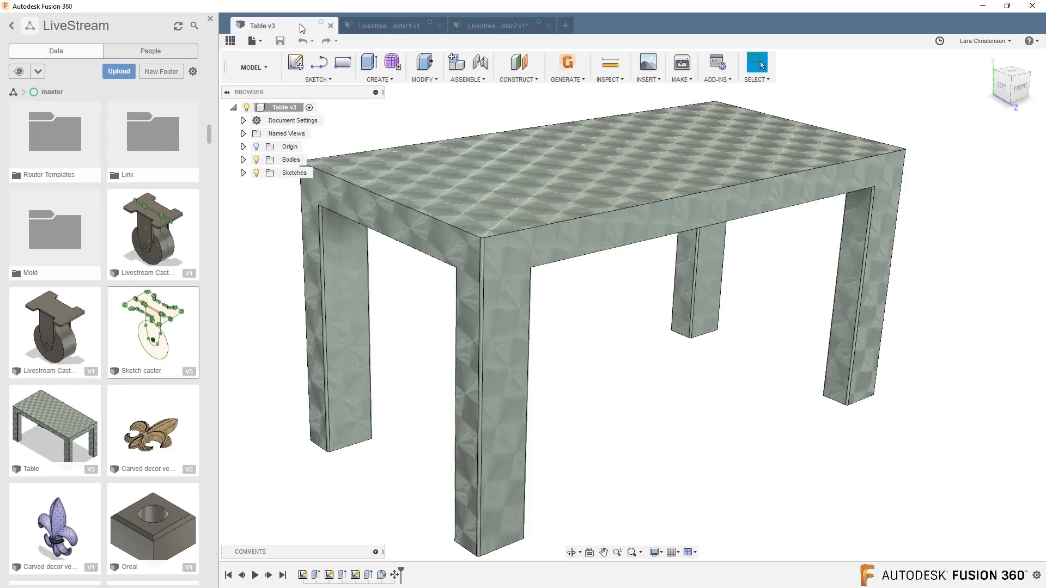
pyautogui.scroll(-3, 325, 415)
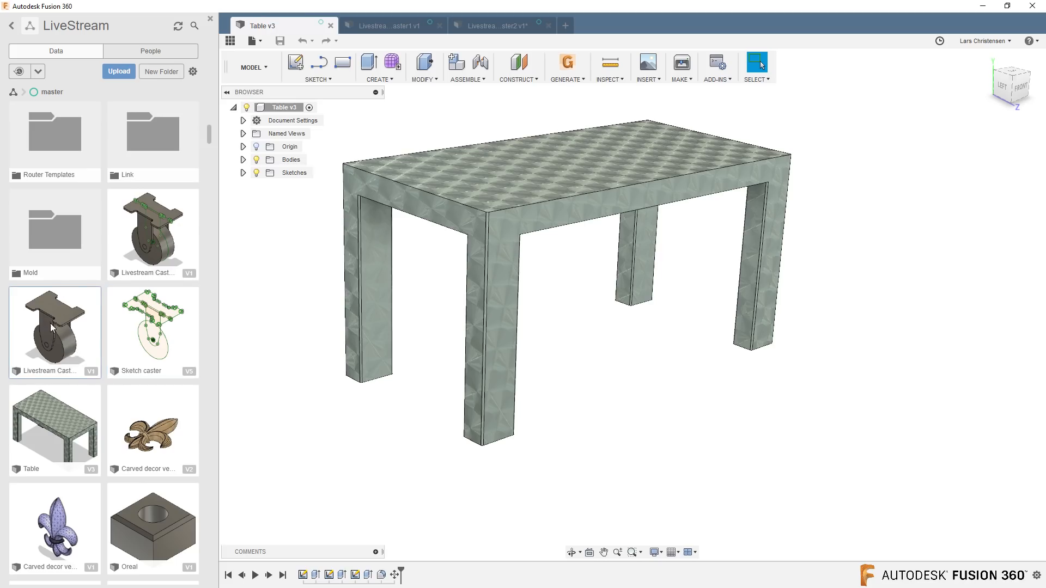
# Insert Livestream Caster1 into the table design at its default position.
pyautogui.rightClick(83, 350)
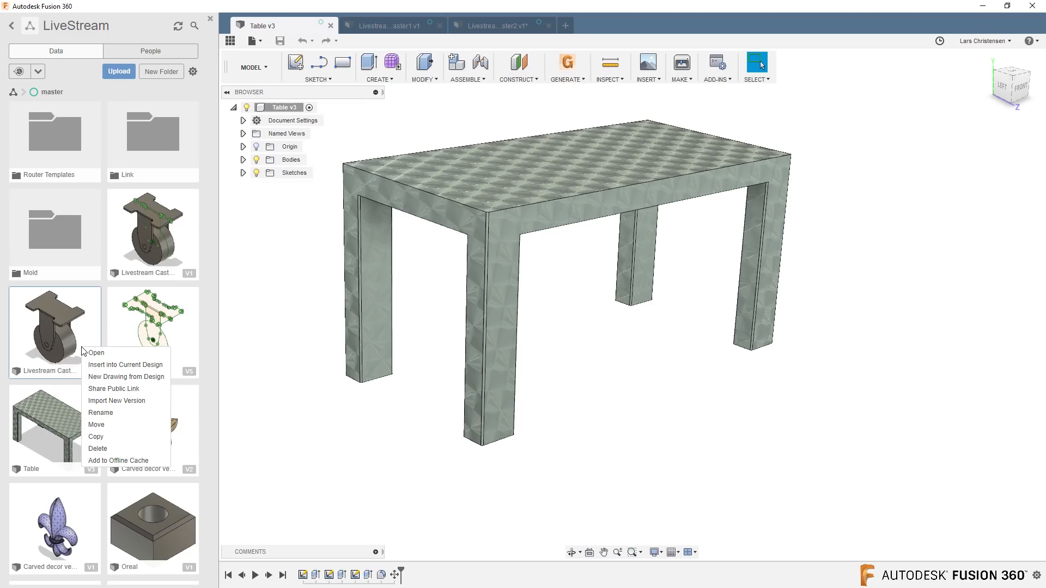
pyautogui.click(107, 365)
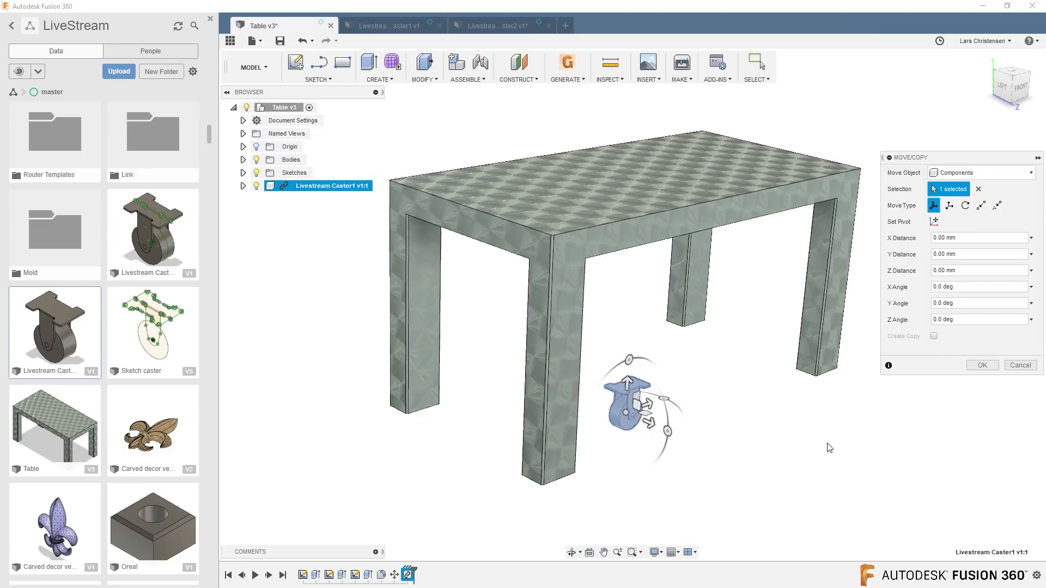
pyautogui.keyDown('shift'); pyautogui.moveTo(855, 447); pyautogui.dragTo(832, 447, button='middle'); pyautogui.keyUp('shift')
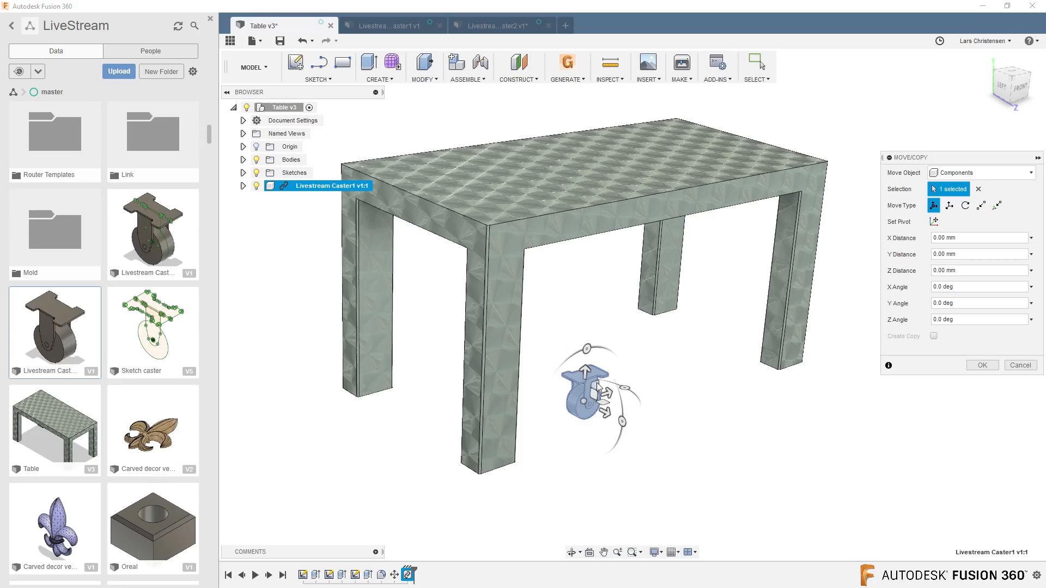
pyautogui.click(981, 365)
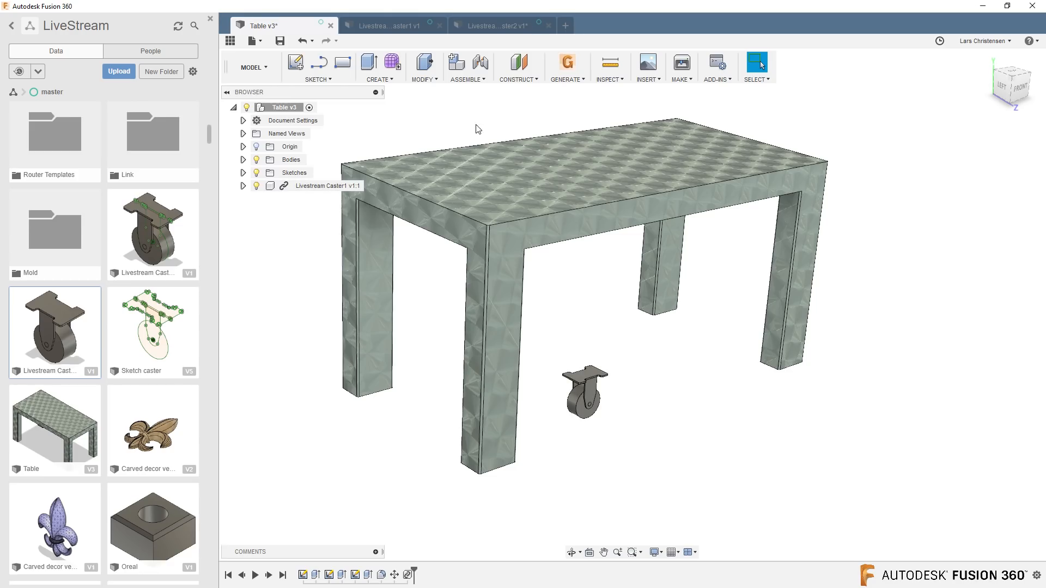
# Attach the caster's mounting plate to the bottom of a table leg with a Rigid joint, using zero angle and offsets.
pyautogui.click(480, 64)
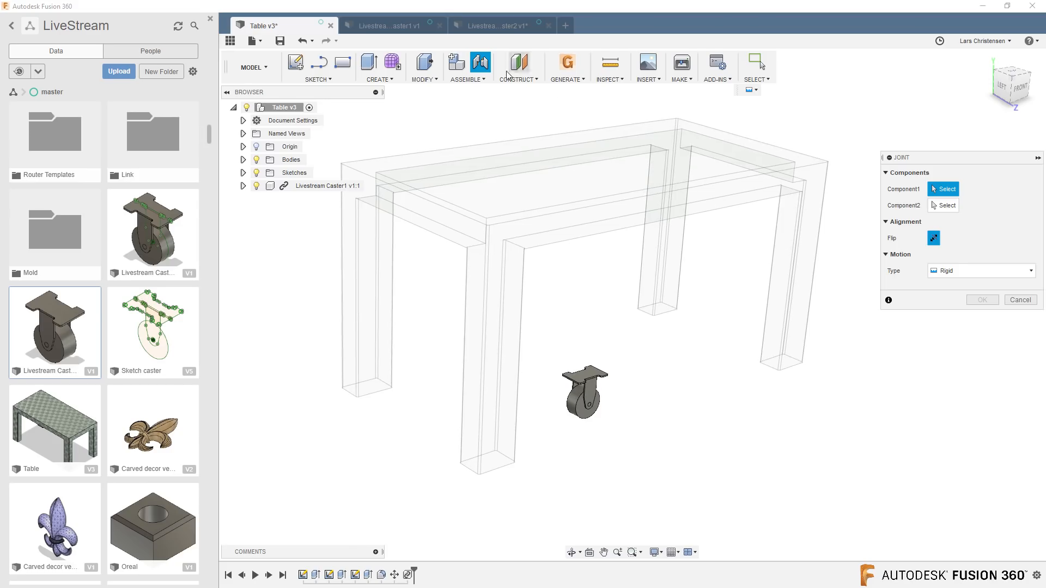
pyautogui.scroll(6, 612, 424)
pyautogui.scroll(8, 491, 390)
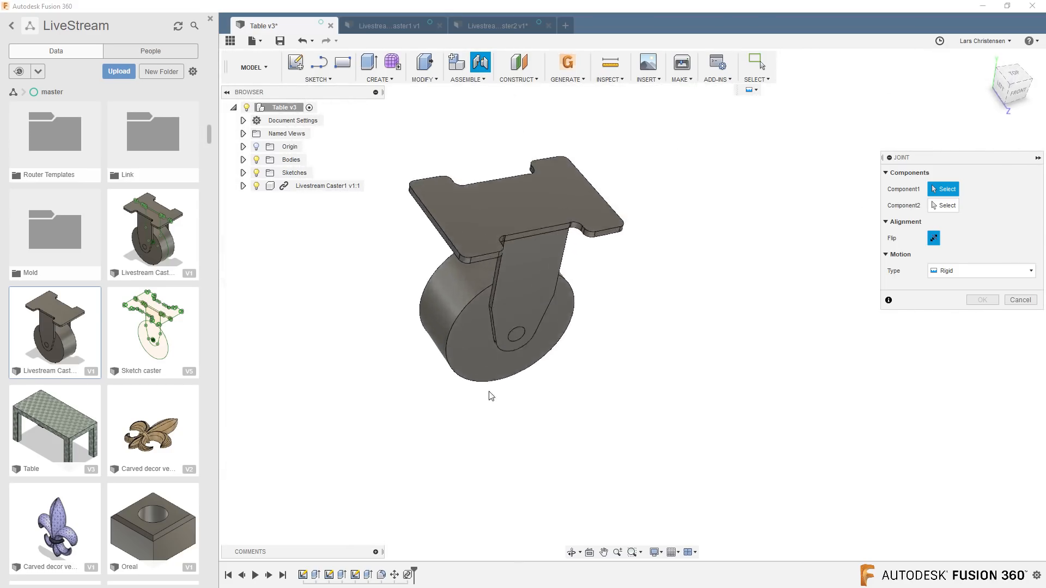
pyautogui.click(491, 264)
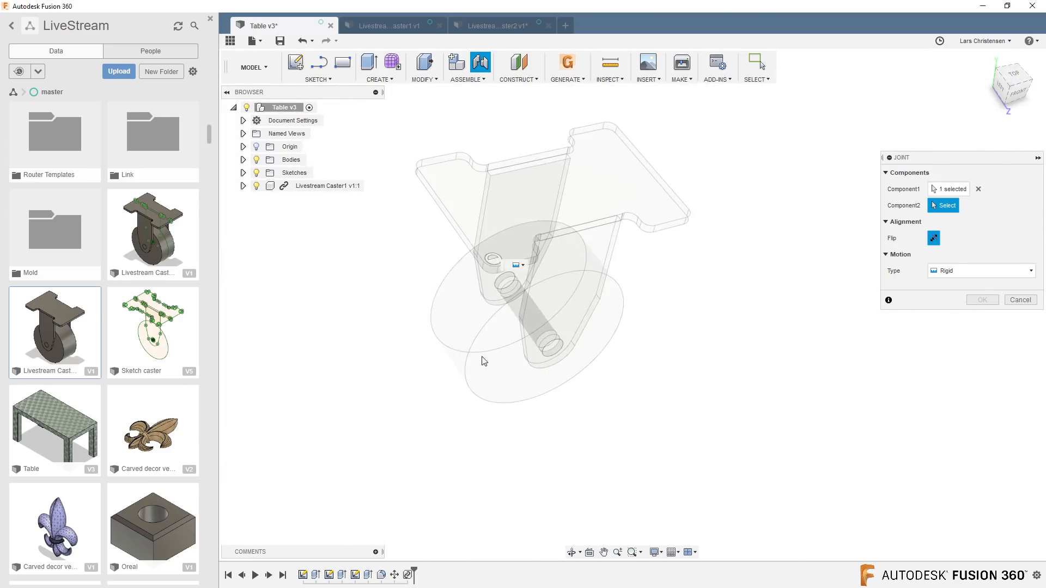
pyautogui.scroll(-10, 484, 362)
pyautogui.keyDown('shift'); pyautogui.moveTo(475, 397); pyautogui.dragTo(436, 259, button='middle'); pyautogui.keyUp('shift')
pyautogui.click(431, 225)
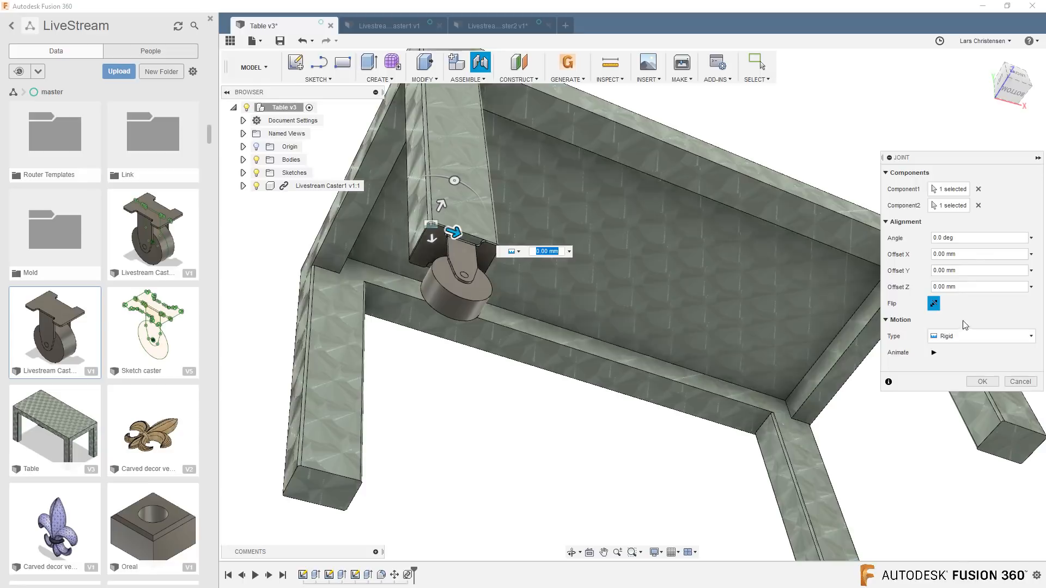
pyautogui.click(982, 381)
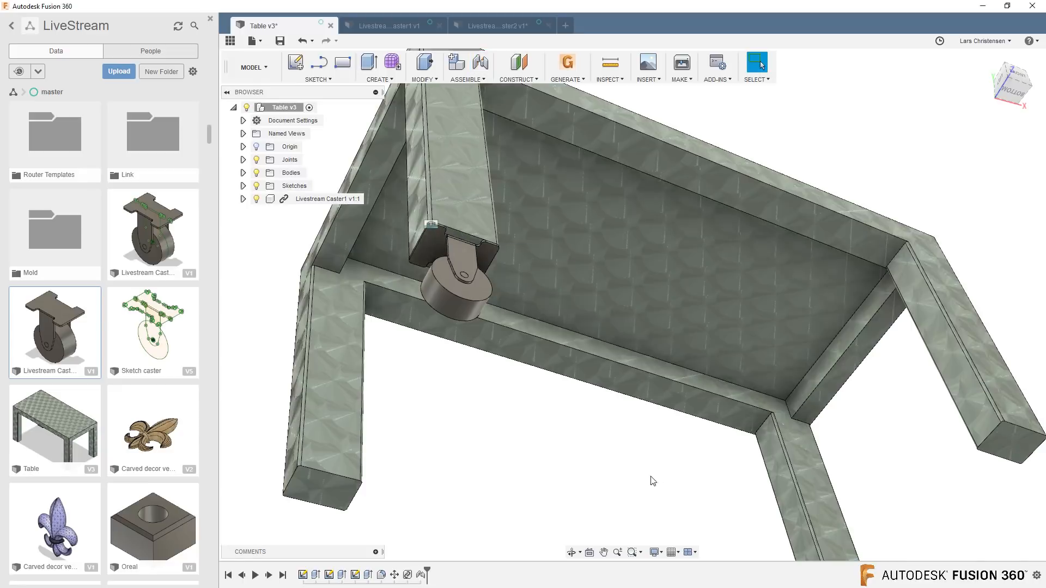
# Test whether the wheel of the attached caster can be rotated on the table leg.
pyautogui.keyDown('shift'); pyautogui.moveTo(426, 385); pyautogui.dragTo(515, 489, button='middle'); pyautogui.keyUp('shift')
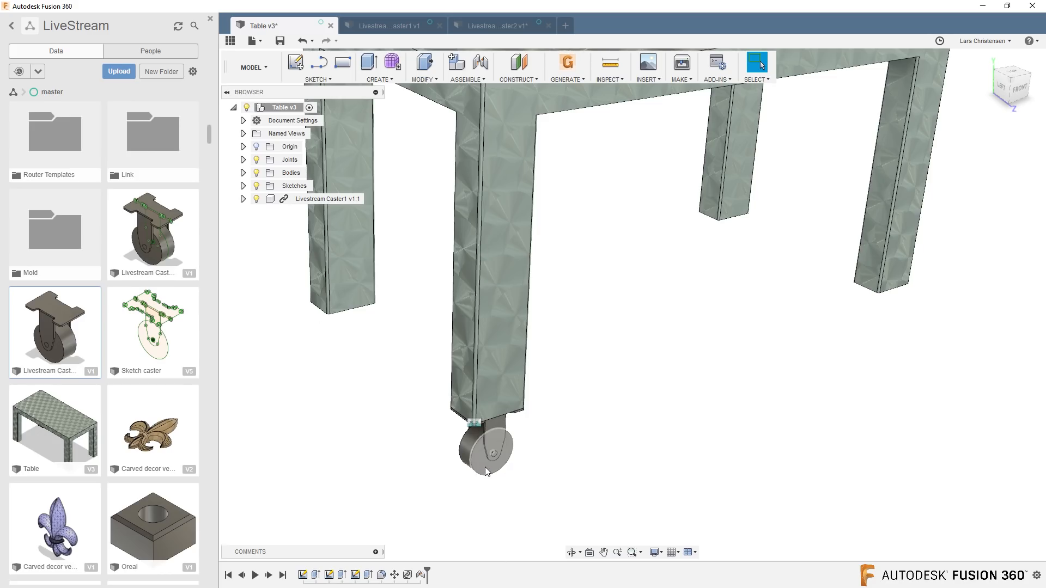
pyautogui.moveTo(491, 472); pyautogui.dragTo(512, 448)
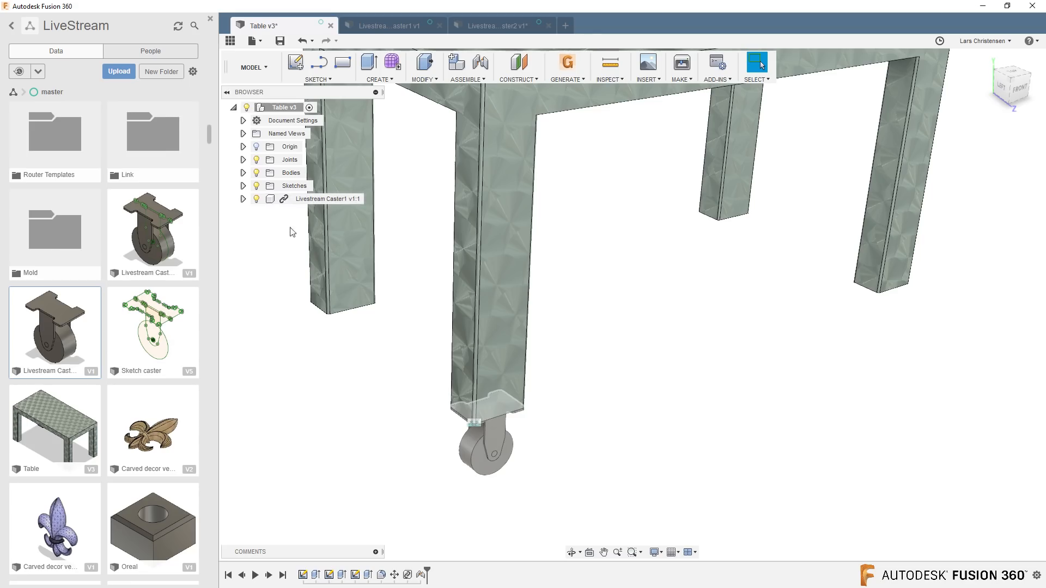
# Check the bodies in the Livestream Caster1 source design and the options of its linked component in the table design, including Break Link.
pyautogui.click(378, 26)
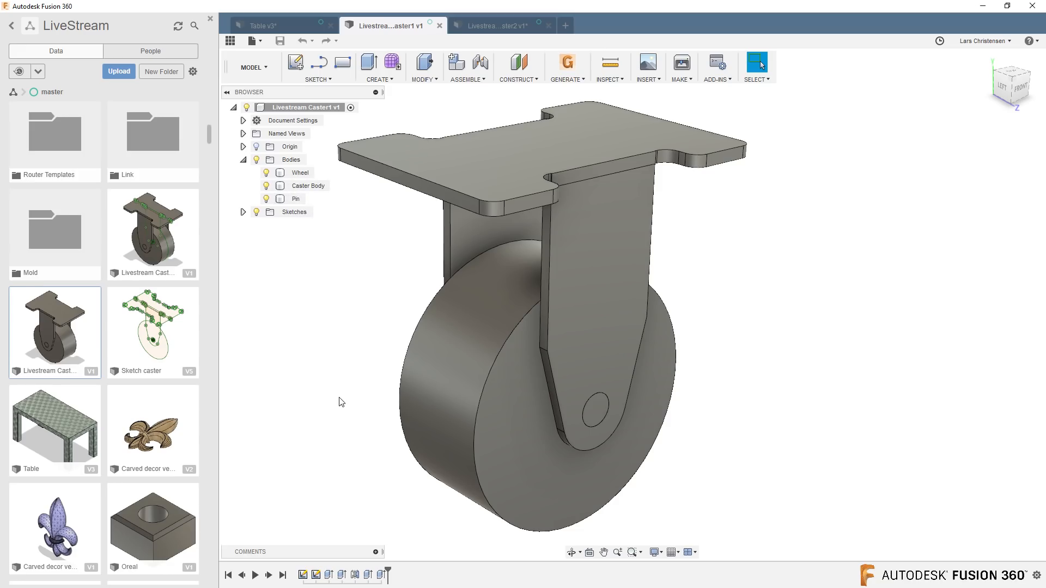
pyautogui.click(297, 29)
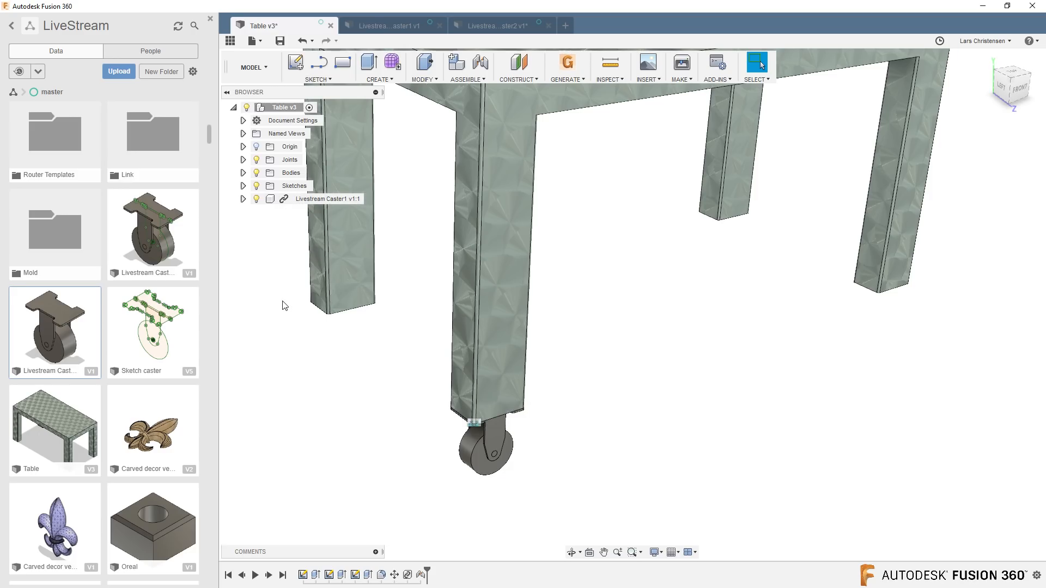
pyautogui.rightClick(291, 200)
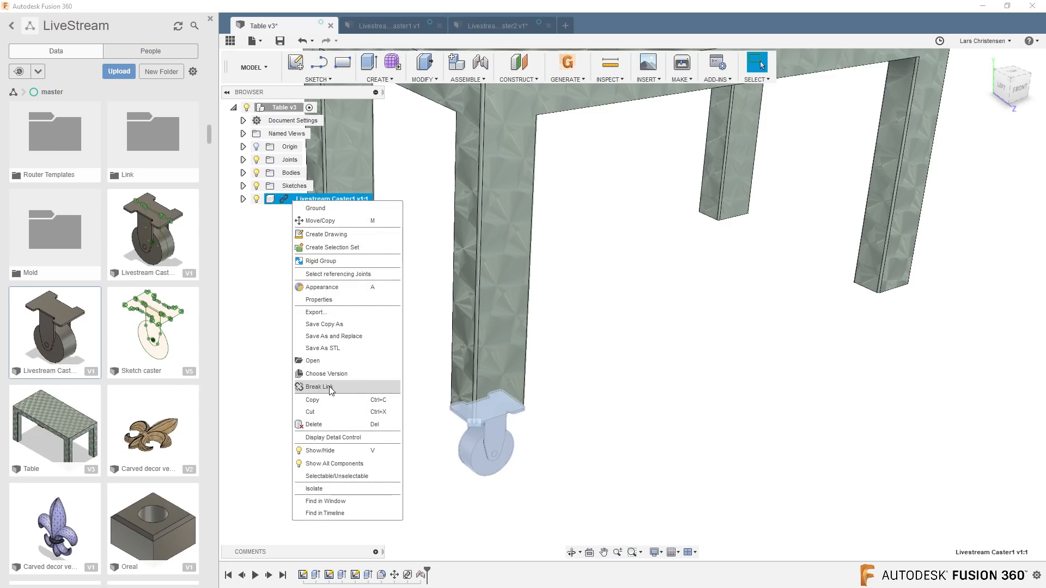
pyautogui.click(270, 370)
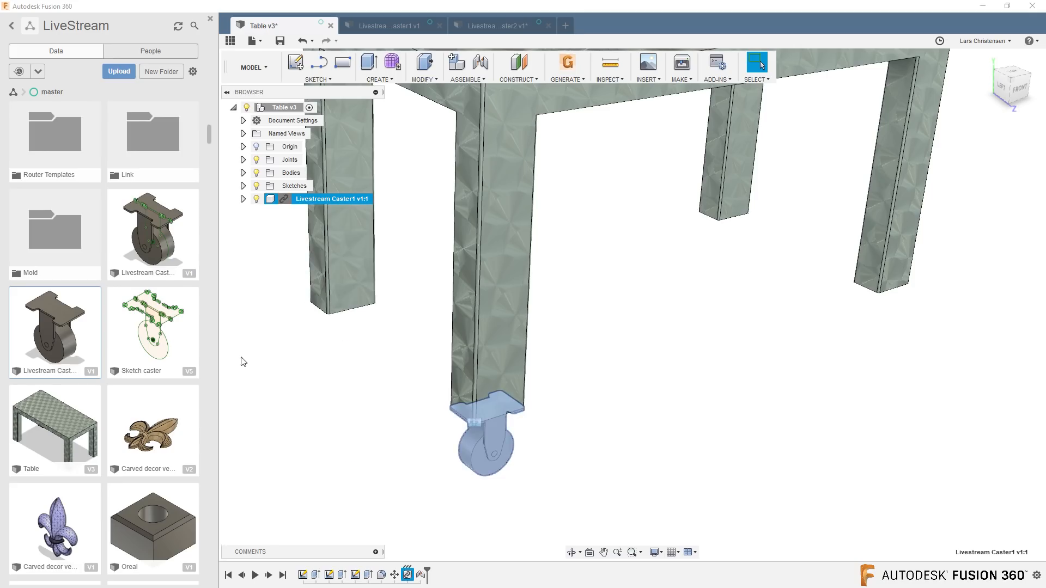
# Save the Livestream Caster2 design as a new version.
pyautogui.click(501, 28)
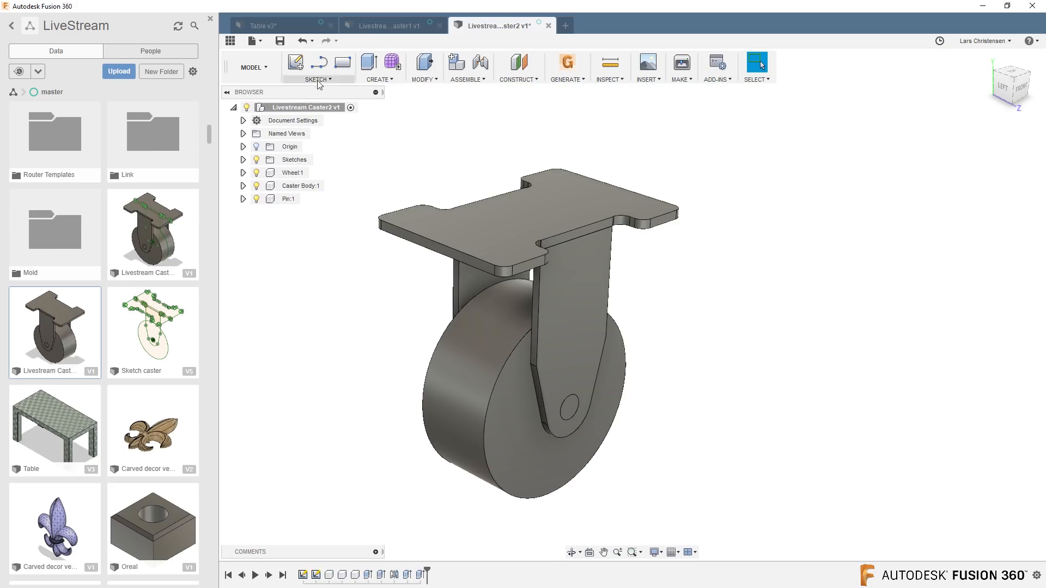
pyautogui.click(279, 41)
pyautogui.click(521, 293)
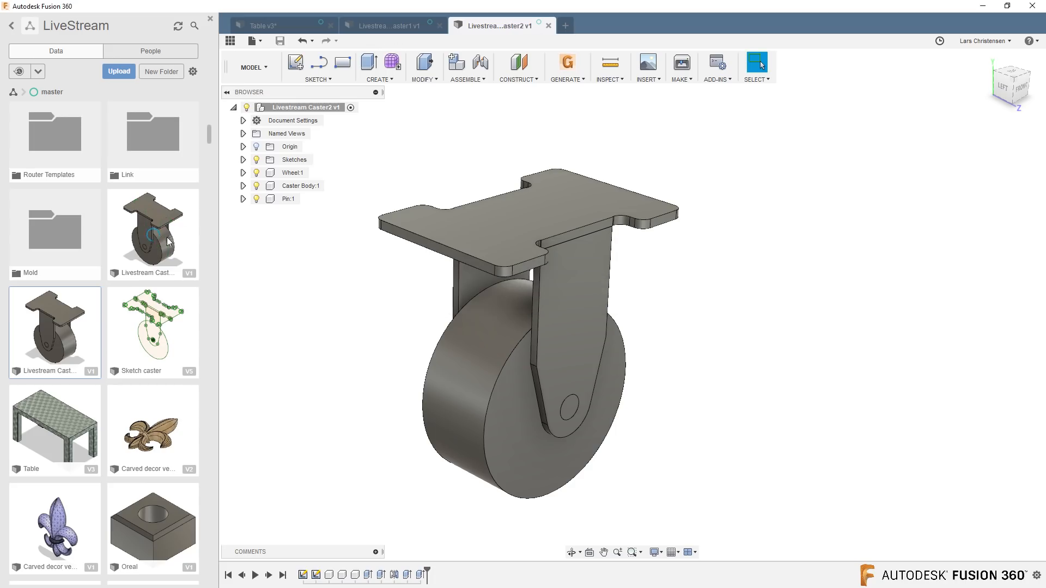
# Insert the Livestream Caster2 design into the table design at its default position, without any move or rotation.
pyautogui.click(264, 26)
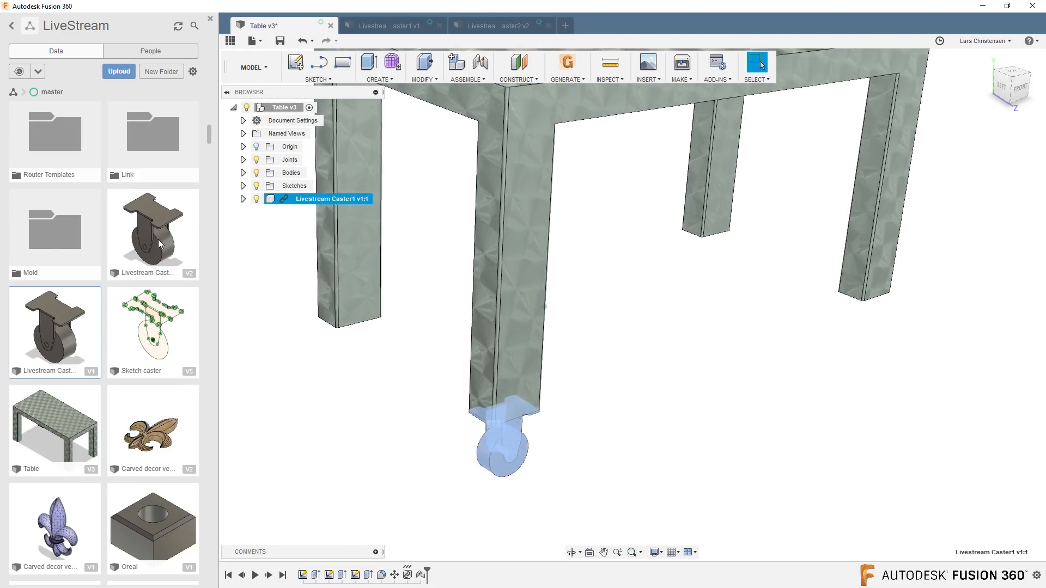
pyautogui.click(488, 26)
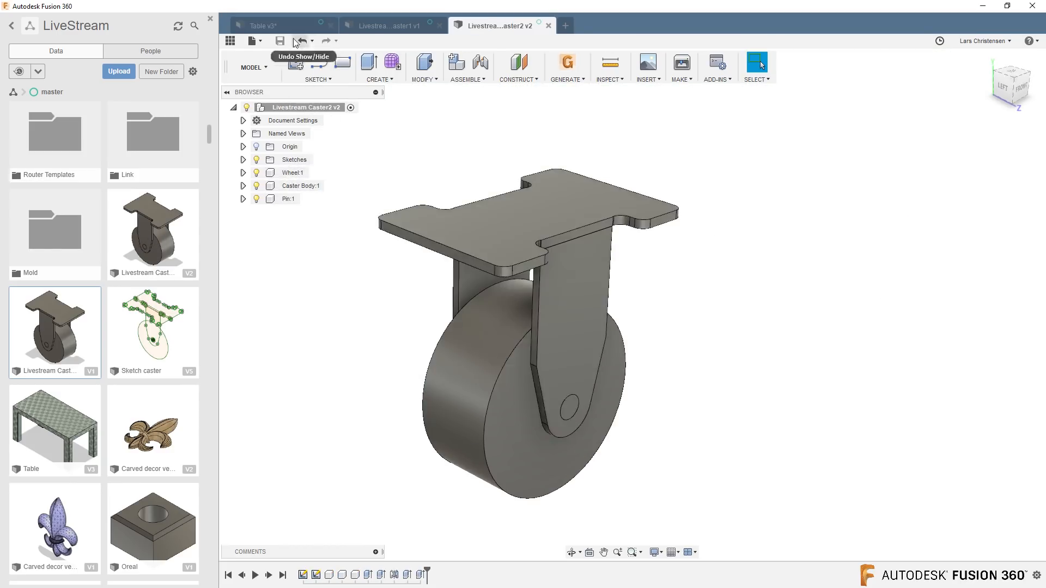
pyautogui.click(275, 26)
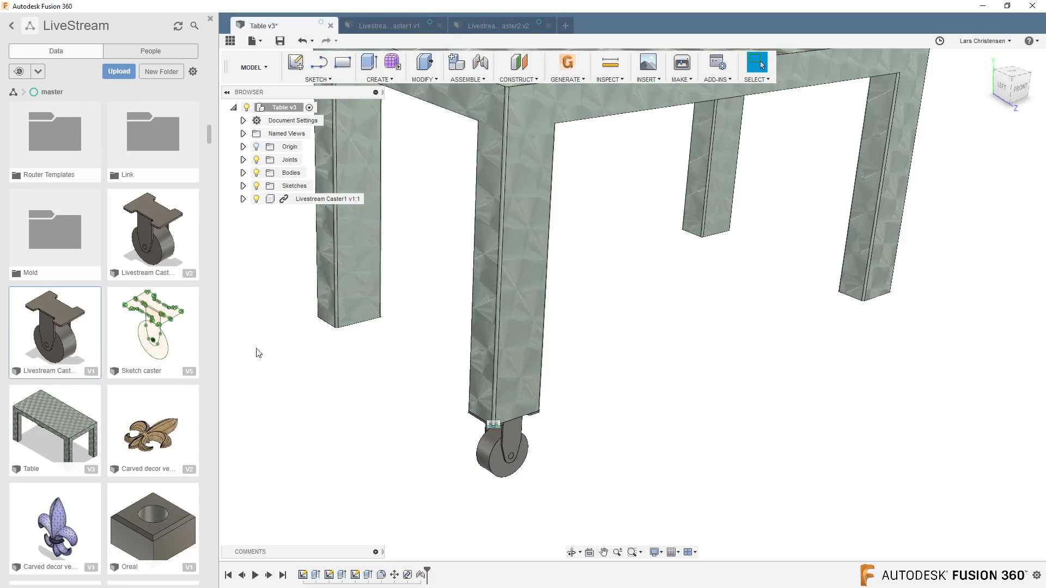
pyautogui.rightClick(145, 234)
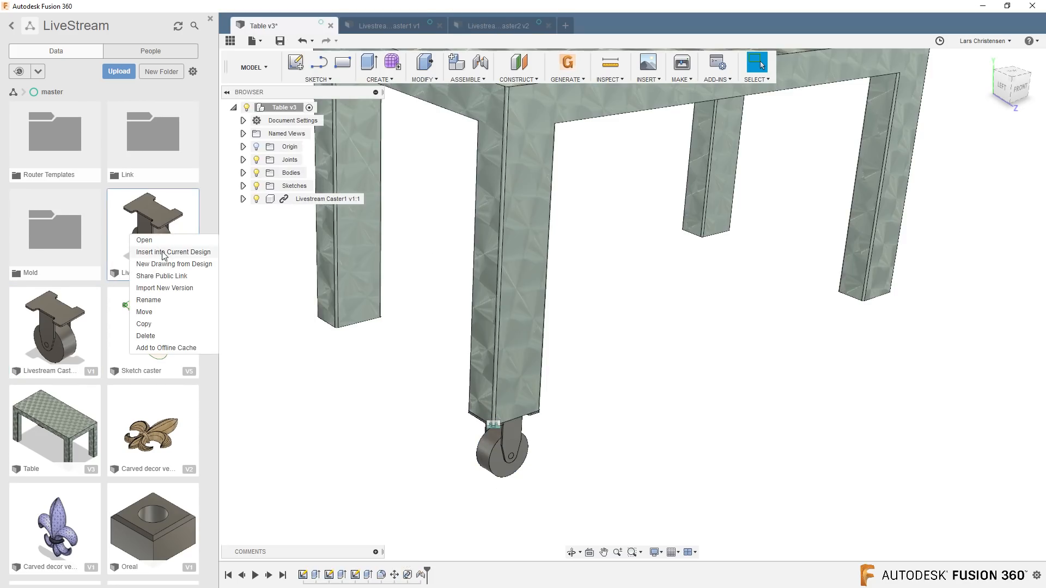
pyautogui.click(164, 252)
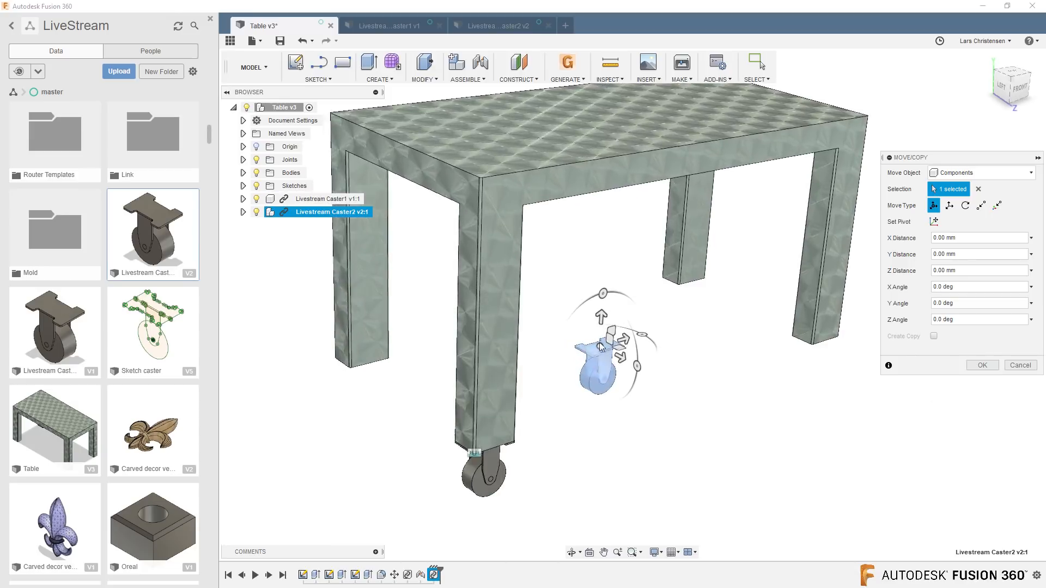
pyautogui.click(978, 366)
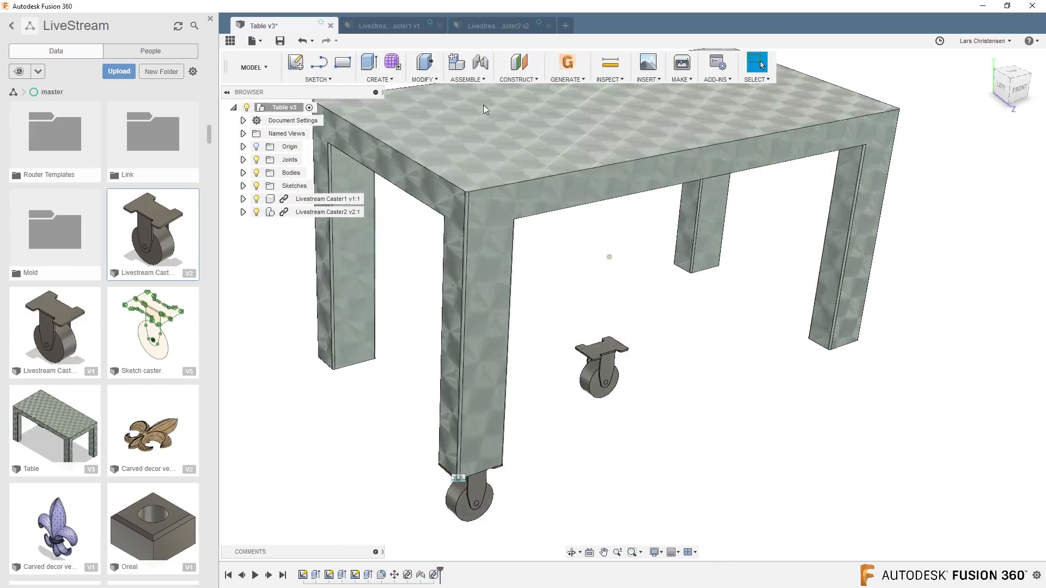
# Attach a corner of Livestream Caster2's mounting plate to the bottom of another table leg with a Rigid joint, using zero angle and offsets.
pyautogui.click(479, 64)
pyautogui.scroll(8, 610, 360)
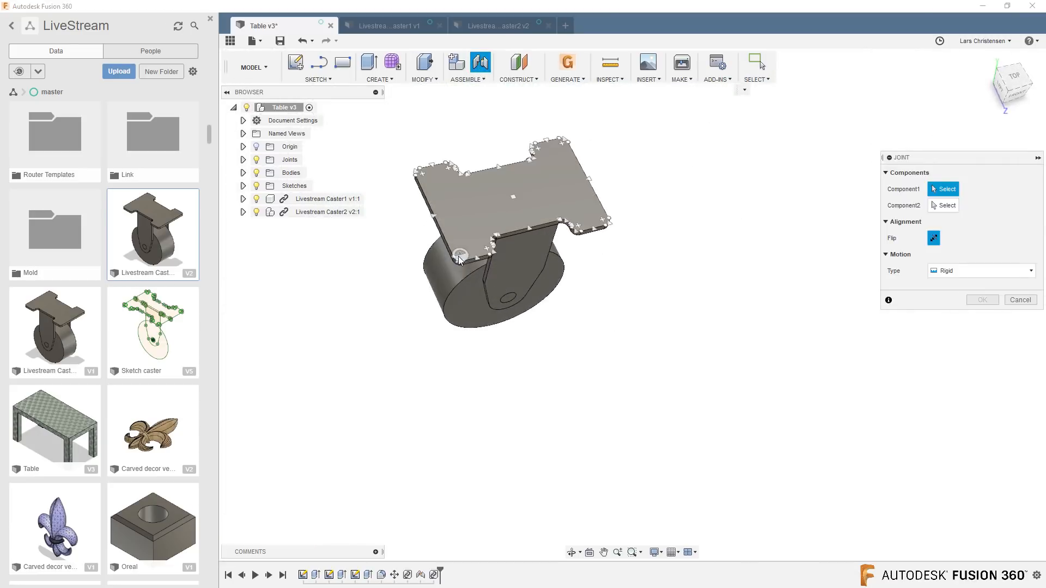
pyautogui.click(460, 259)
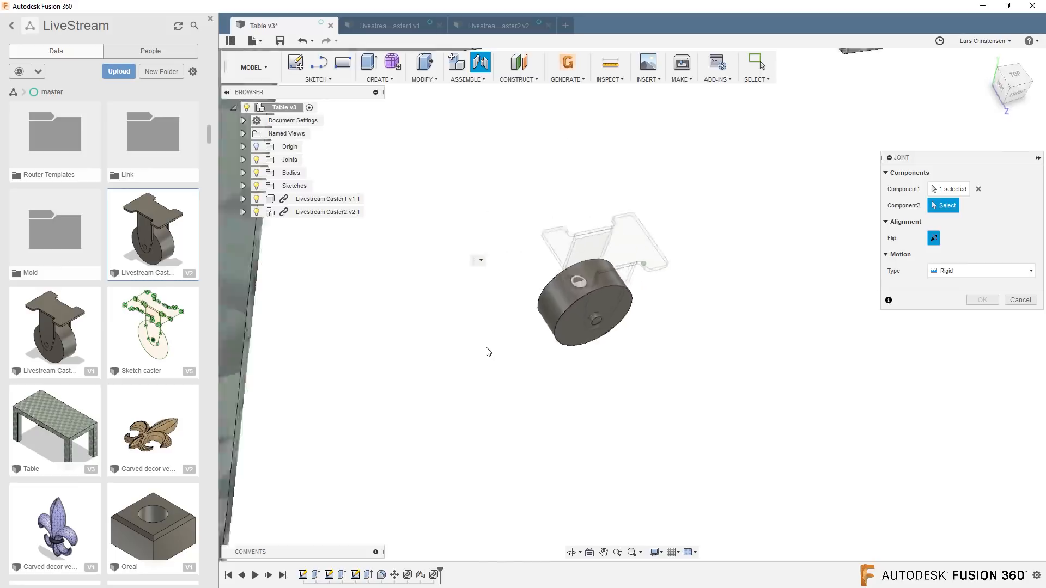
pyautogui.keyDown('shift'); pyautogui.moveTo(348, 333); pyautogui.dragTo(331, 345, button='middle'); pyautogui.keyUp('shift')
pyautogui.scroll(4, 289, 365)
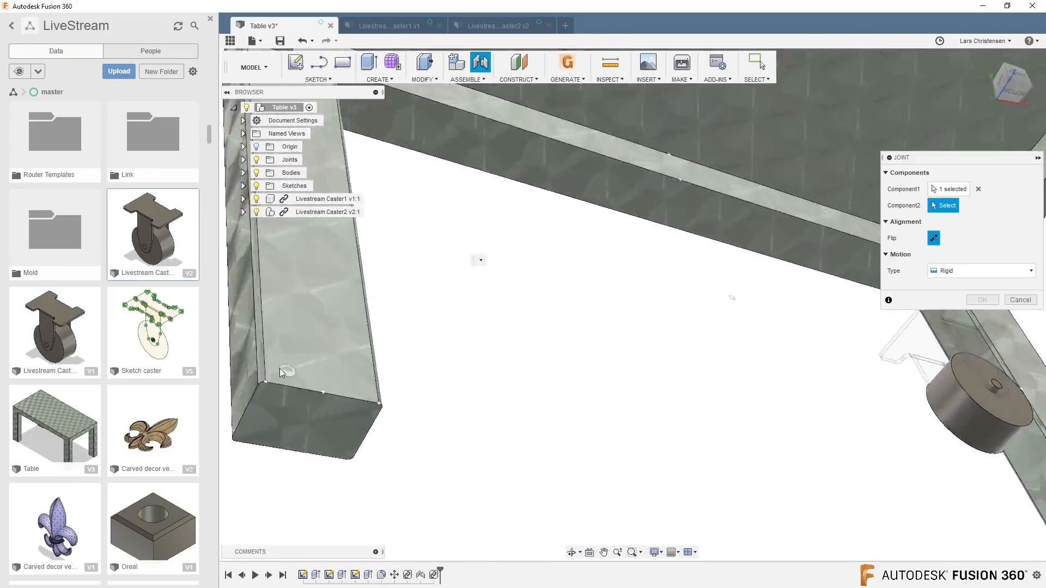
pyautogui.keyDown('shift'); pyautogui.moveTo(272, 416); pyautogui.dragTo(301, 424, button='middle'); pyautogui.keyUp('shift')
pyautogui.click(298, 394)
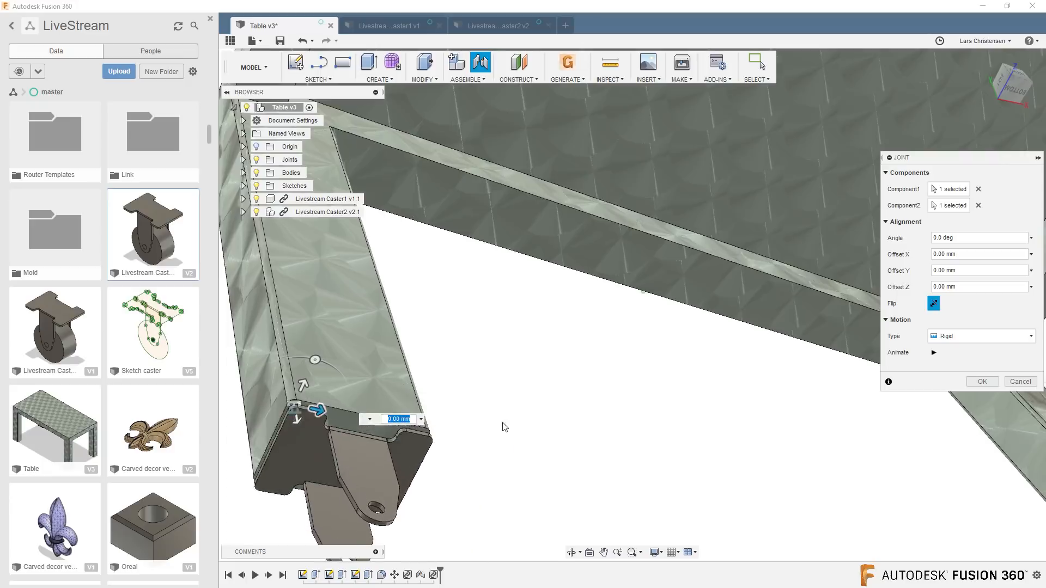
pyautogui.scroll(-5, 502, 426)
pyautogui.keyDown('shift'); pyautogui.moveTo(501, 426); pyautogui.dragTo(570, 453, button='middle'); pyautogui.keyUp('shift')
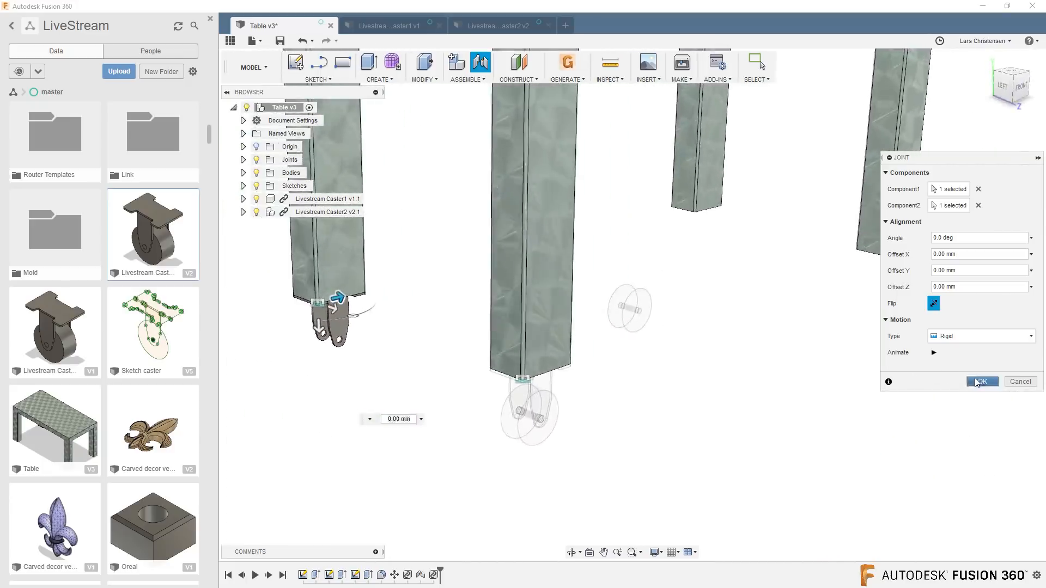
pyautogui.click(982, 382)
pyautogui.keyDown('shift'); pyautogui.moveTo(796, 454); pyautogui.dragTo(760, 452, button='middle'); pyautogui.keyUp('shift')
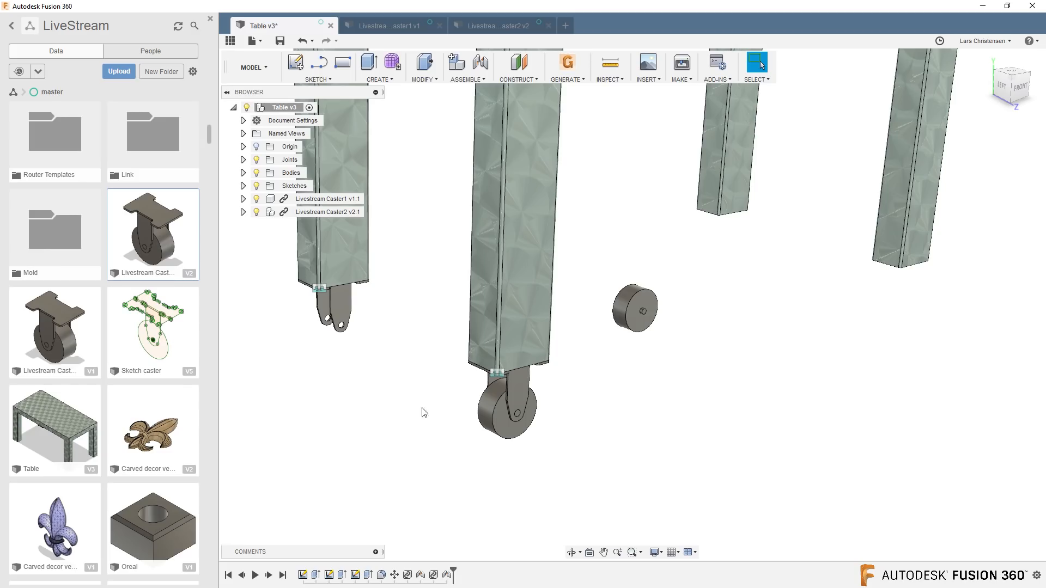
# Examine the separate Wheel, Caster Body and Pin components in the Livestream Caster2 source design.
pyautogui.click(486, 24)
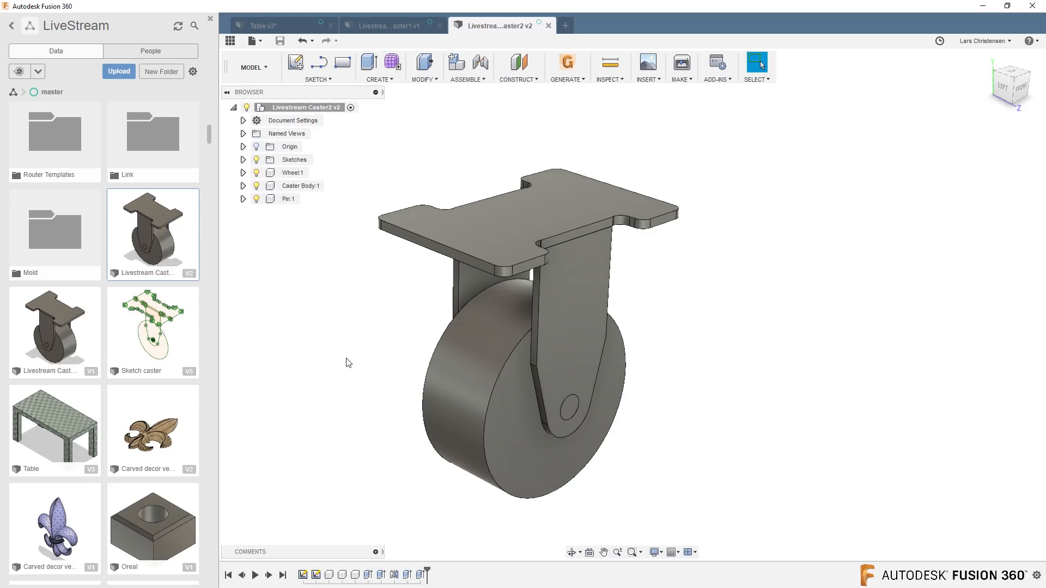
pyautogui.click(302, 187)
pyautogui.click(290, 201)
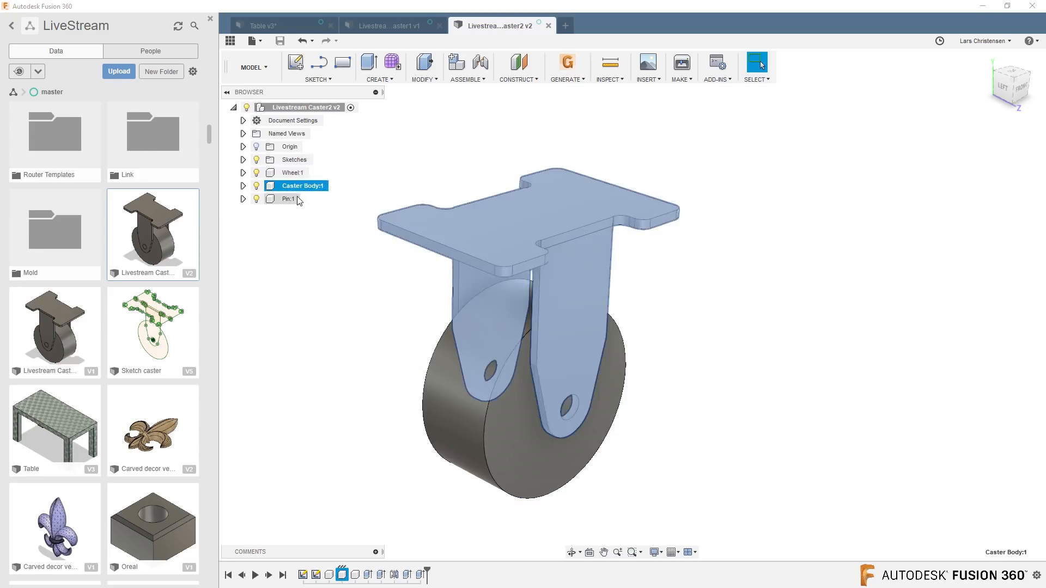
pyautogui.press('Escape')
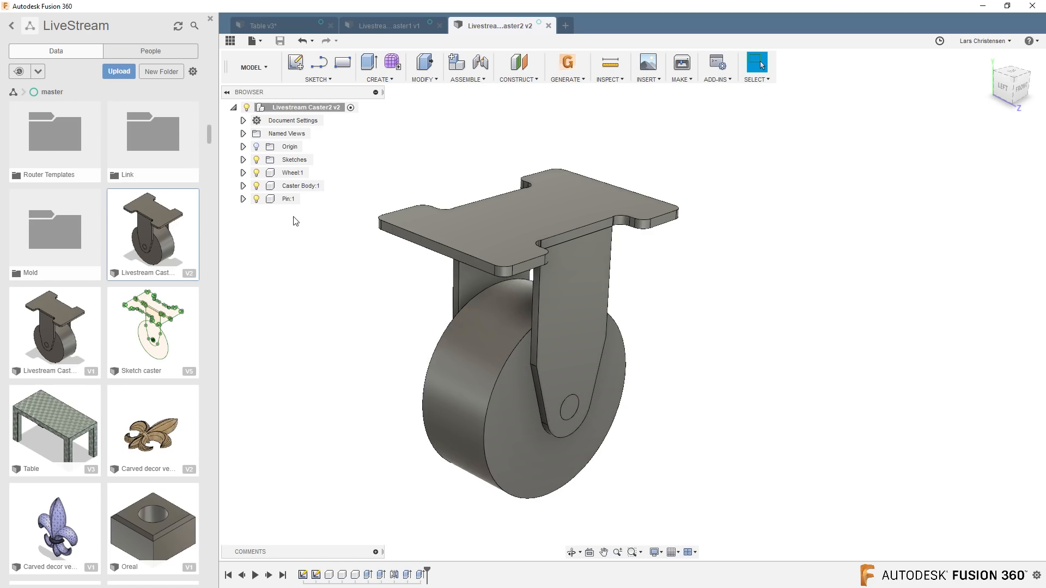
pyautogui.click(299, 185)
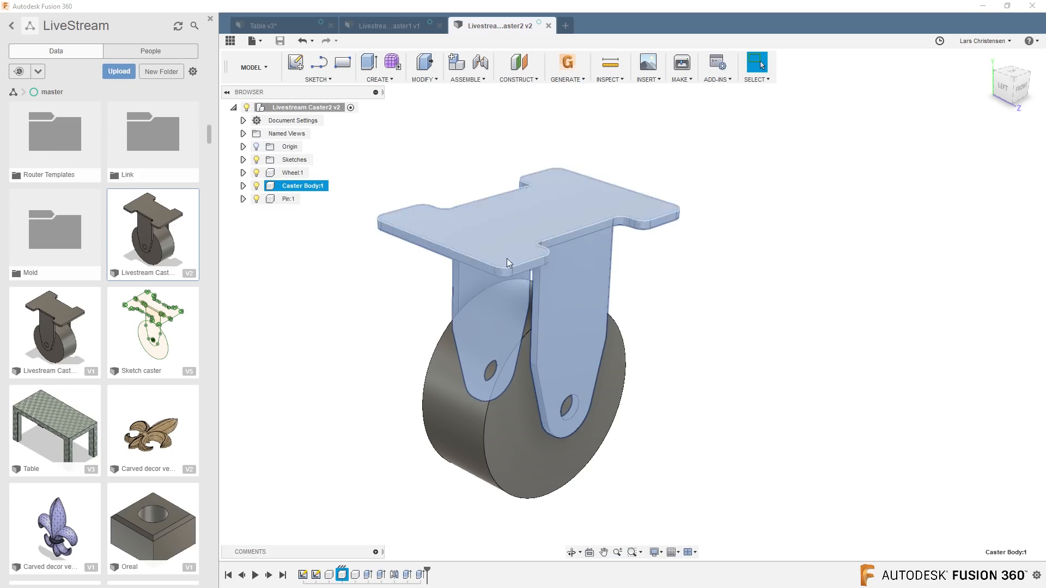
pyautogui.click(316, 289)
pyautogui.click(288, 198)
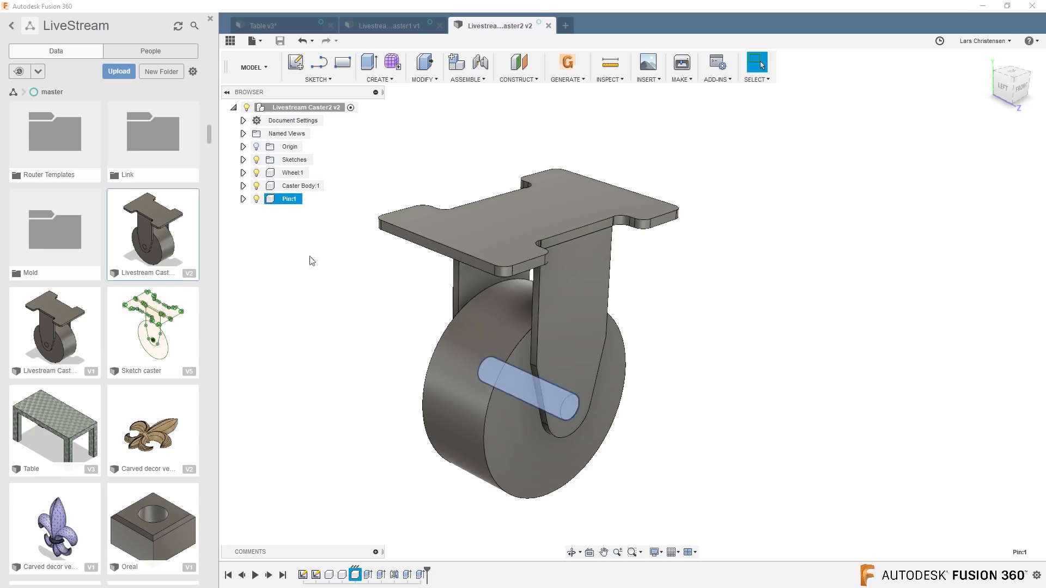
pyautogui.click(358, 401)
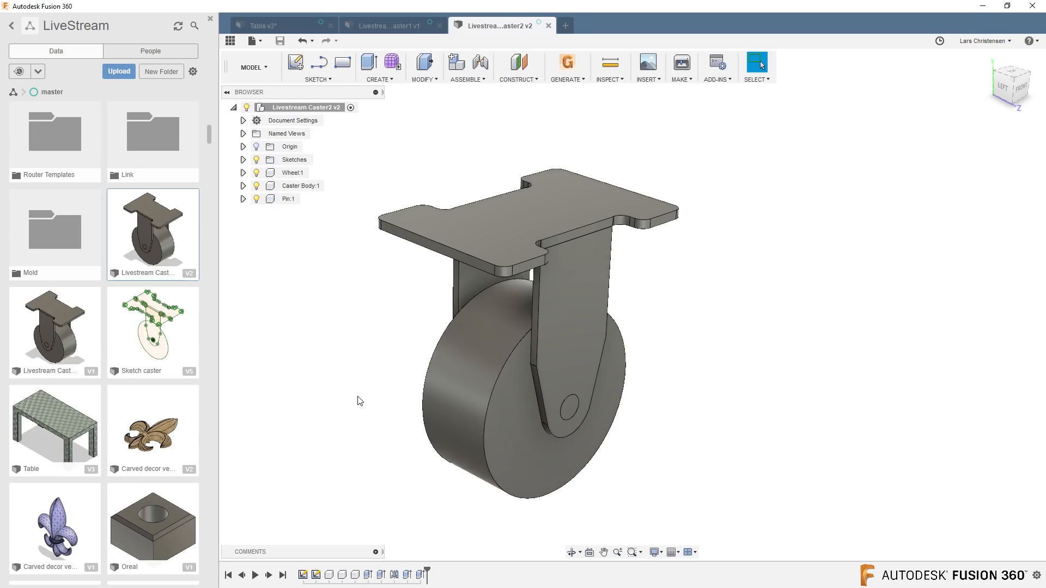
# Compare the bodies in Livestream Caster1, the two casters in the table design, and the separate components of Livestream Caster2.
pyautogui.click(393, 25)
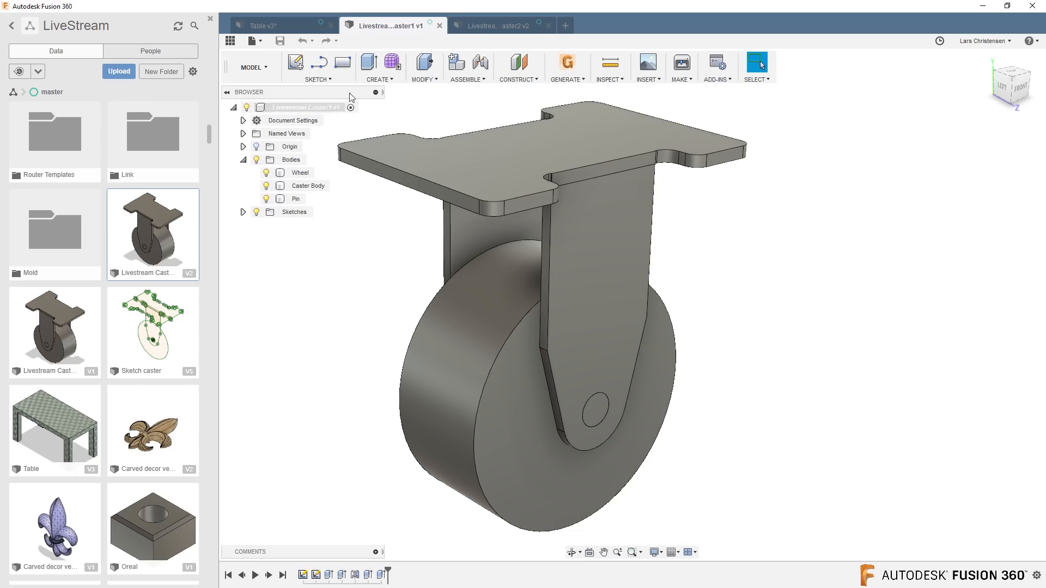
pyautogui.click(297, 26)
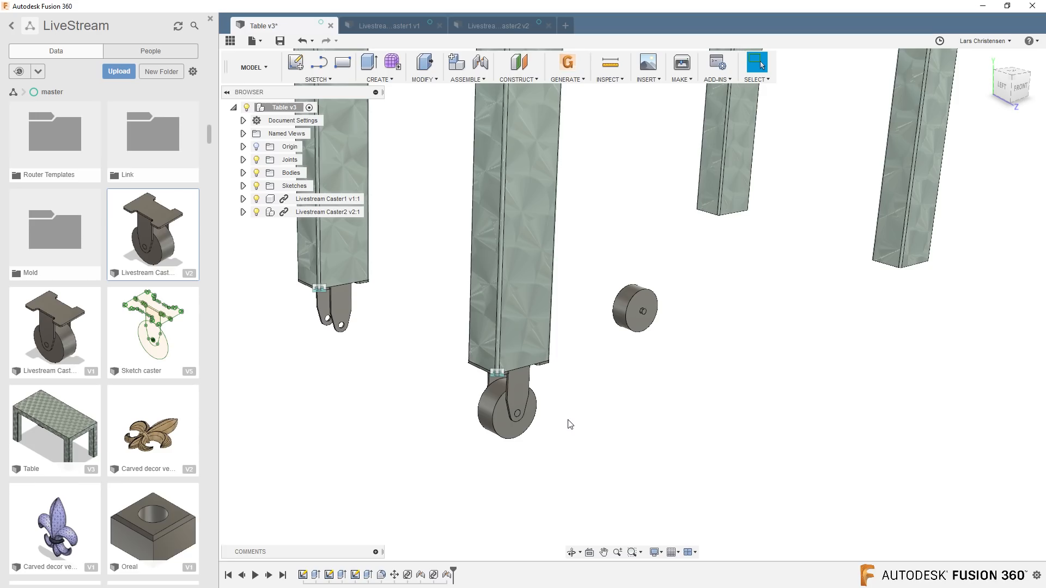
pyautogui.click(476, 28)
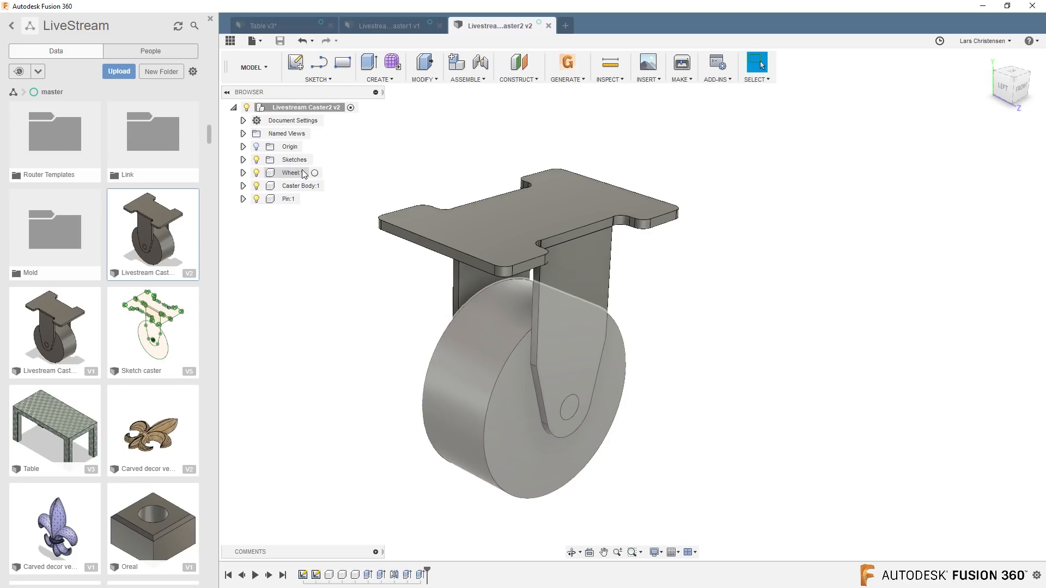
pyautogui.click(302, 173)
pyautogui.click(301, 185)
pyautogui.click(293, 200)
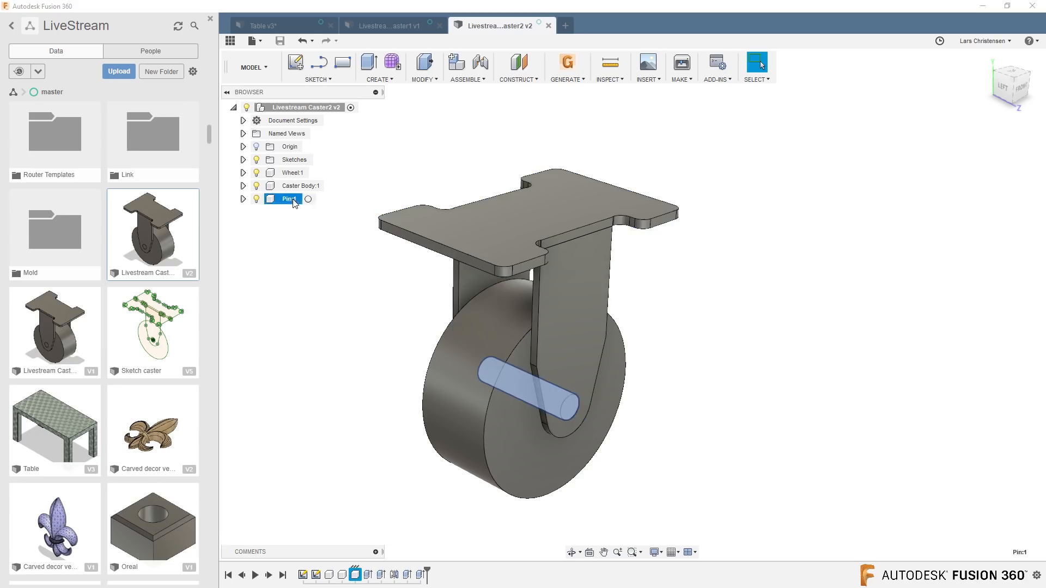
pyautogui.press('v')
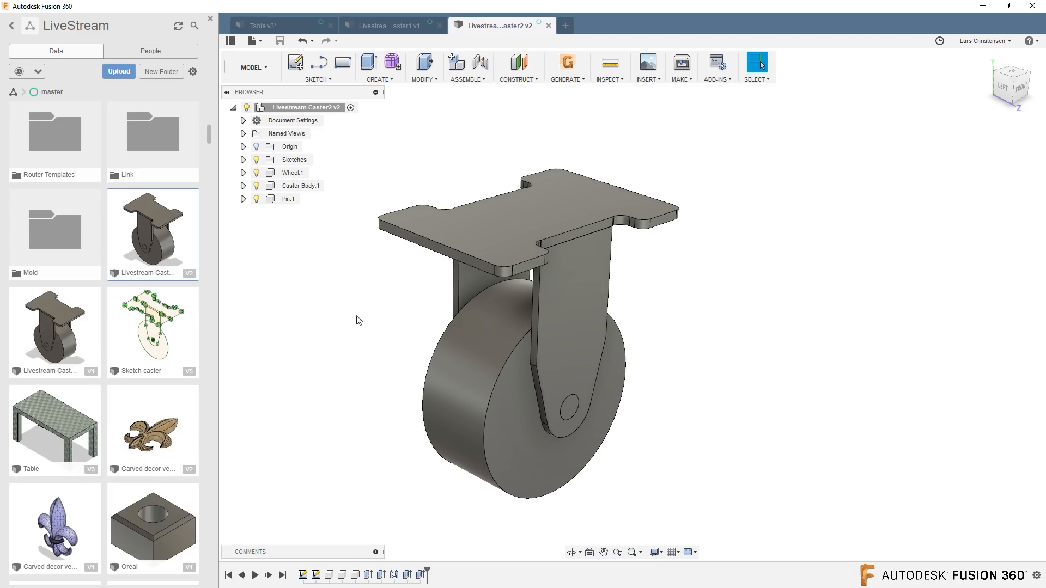
# Lock the Caster Body, Wheel and Pin components together with a Rigid Group that includes child components.
pyautogui.click(468, 80)
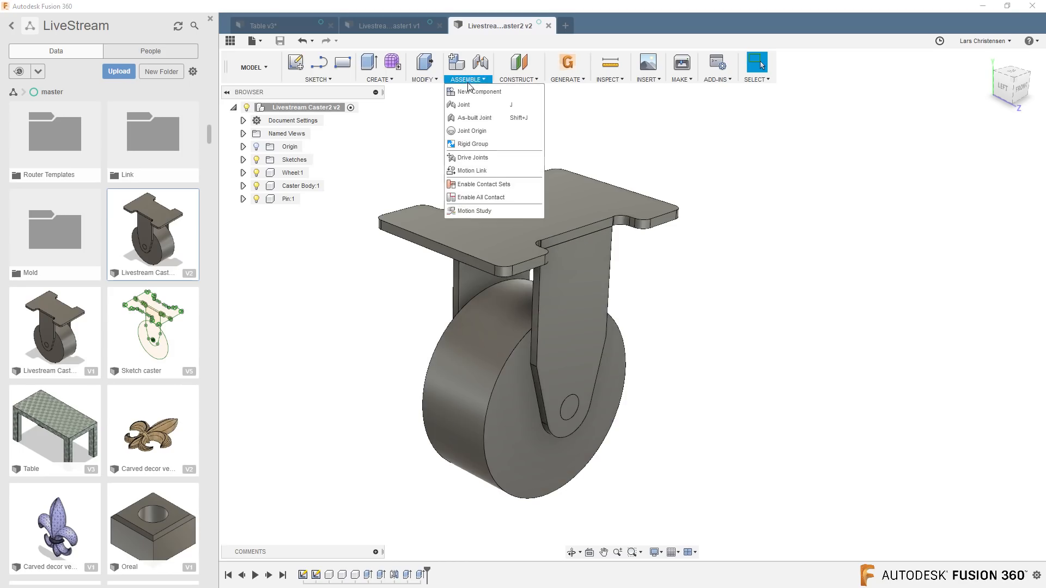
pyautogui.click(476, 143)
pyautogui.click(485, 229)
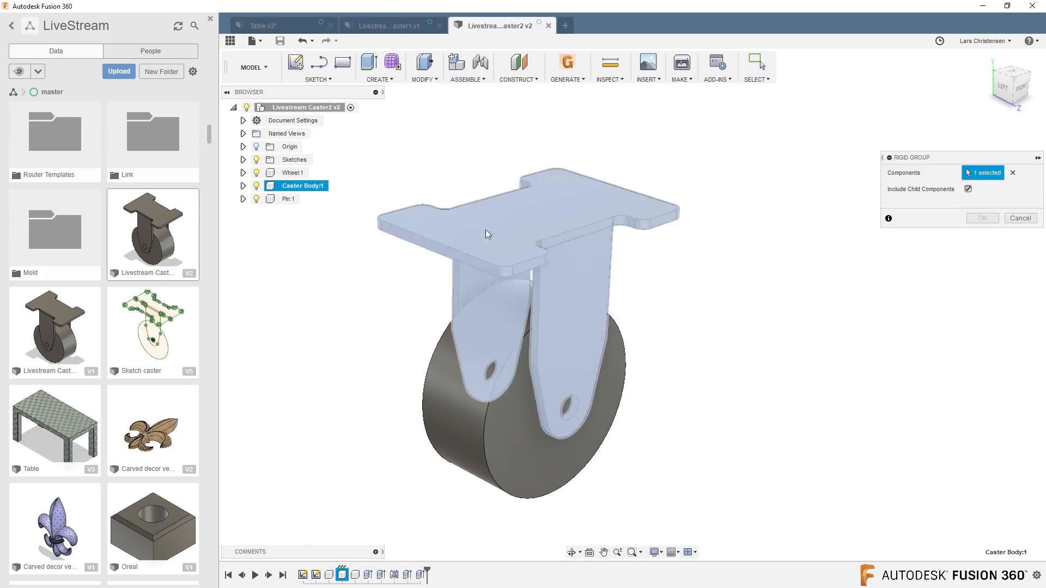
pyautogui.click(460, 407)
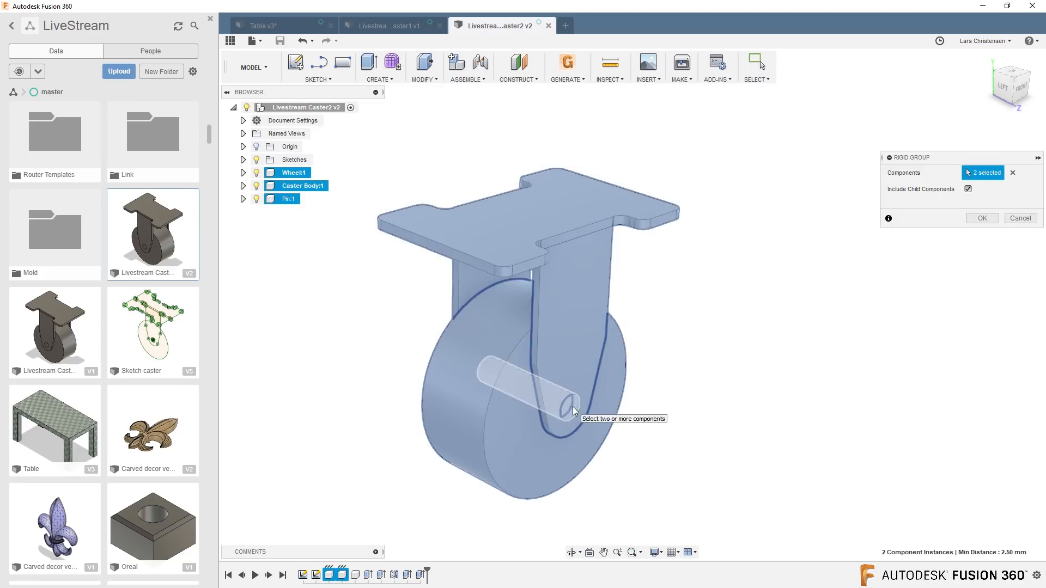
pyautogui.click(573, 407)
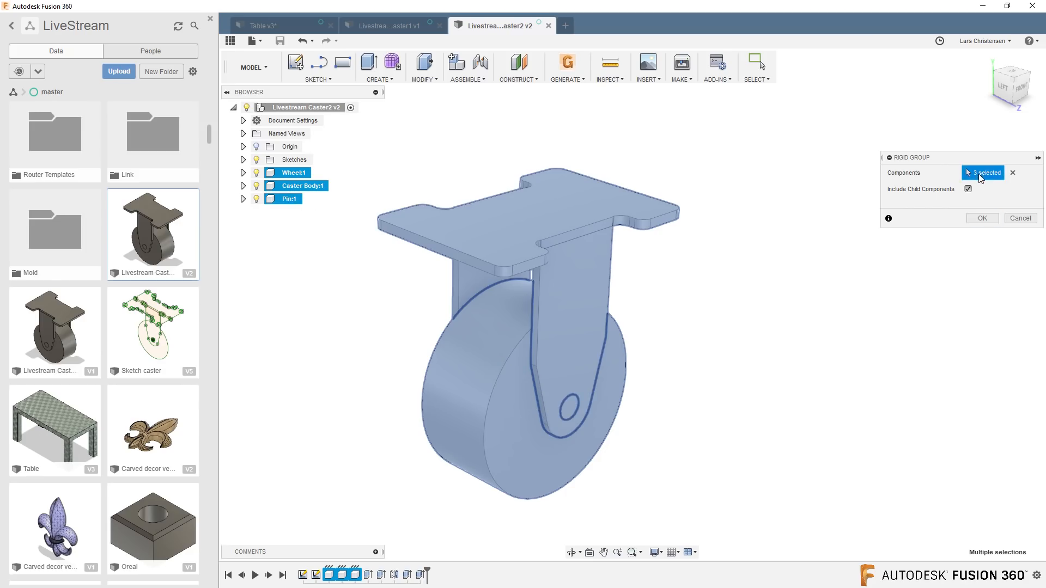
pyautogui.click(990, 218)
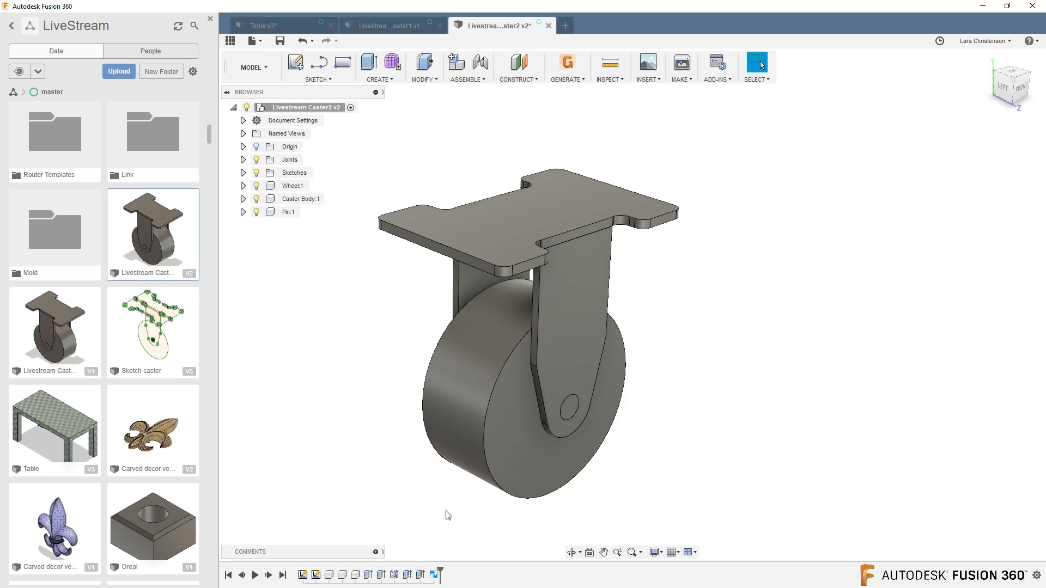
# Save Livestream Caster2 as a new version described as User Saved, and update its out-of-date reference in the table design.
pyautogui.click(280, 41)
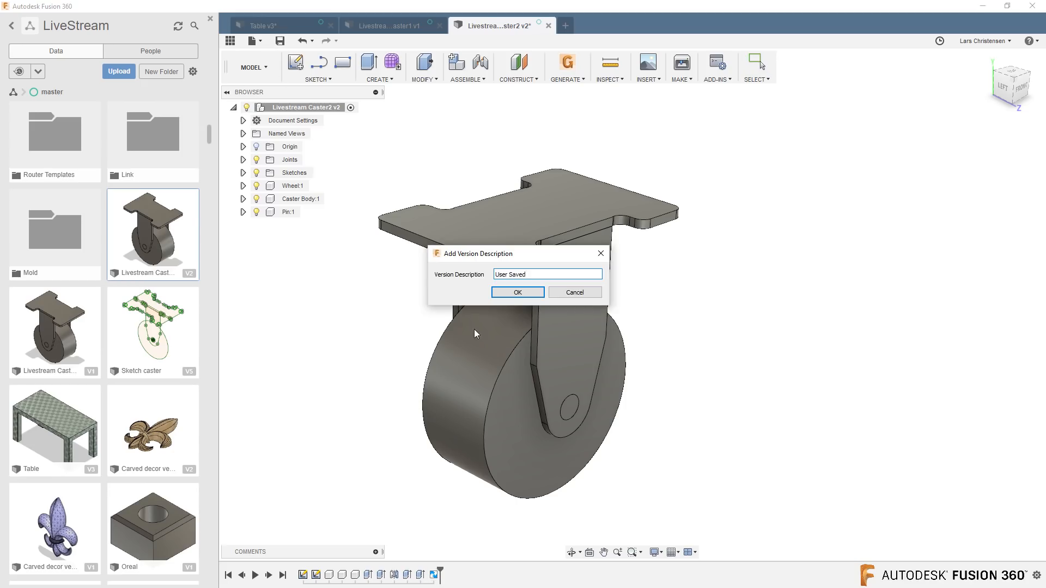
pyautogui.click(512, 293)
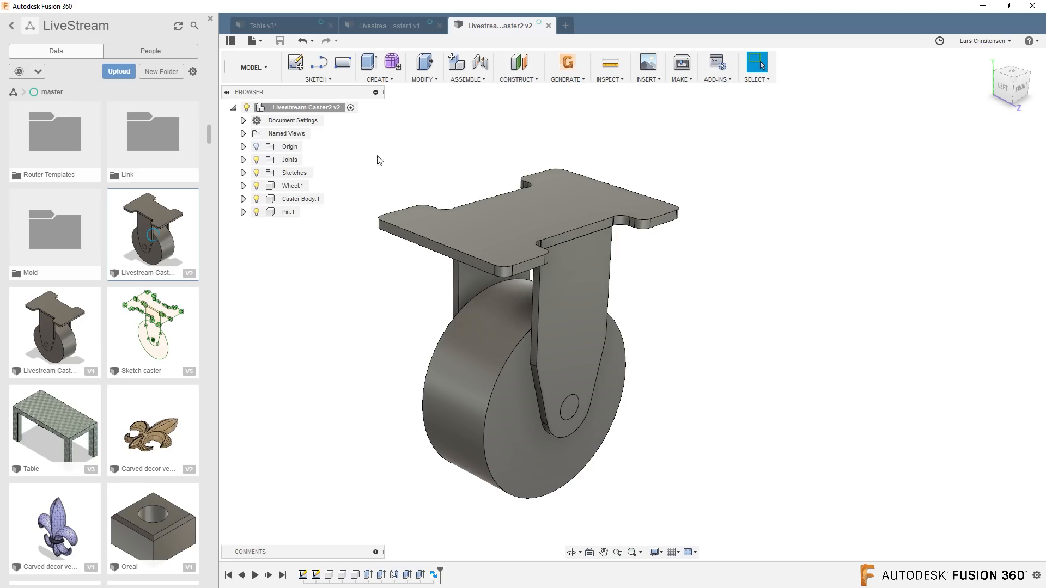
pyautogui.click(291, 29)
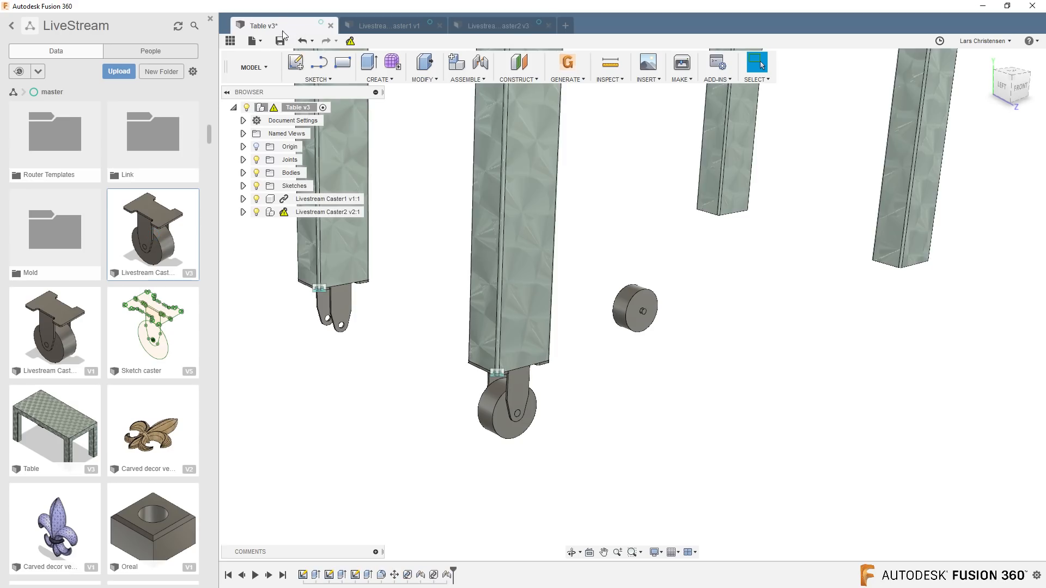
pyautogui.click(351, 44)
pyautogui.moveTo(284, 211)
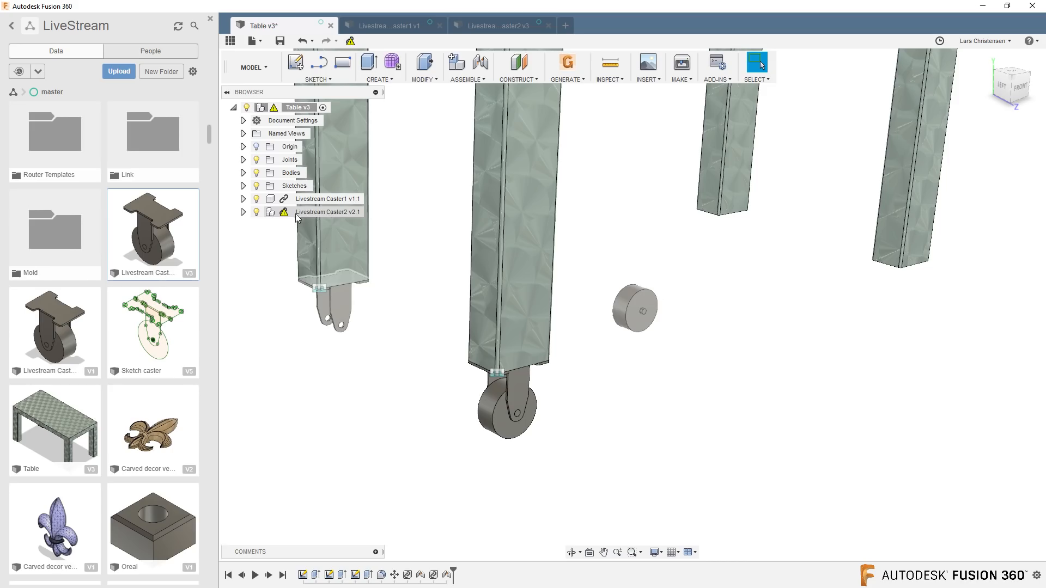
pyautogui.click(350, 41)
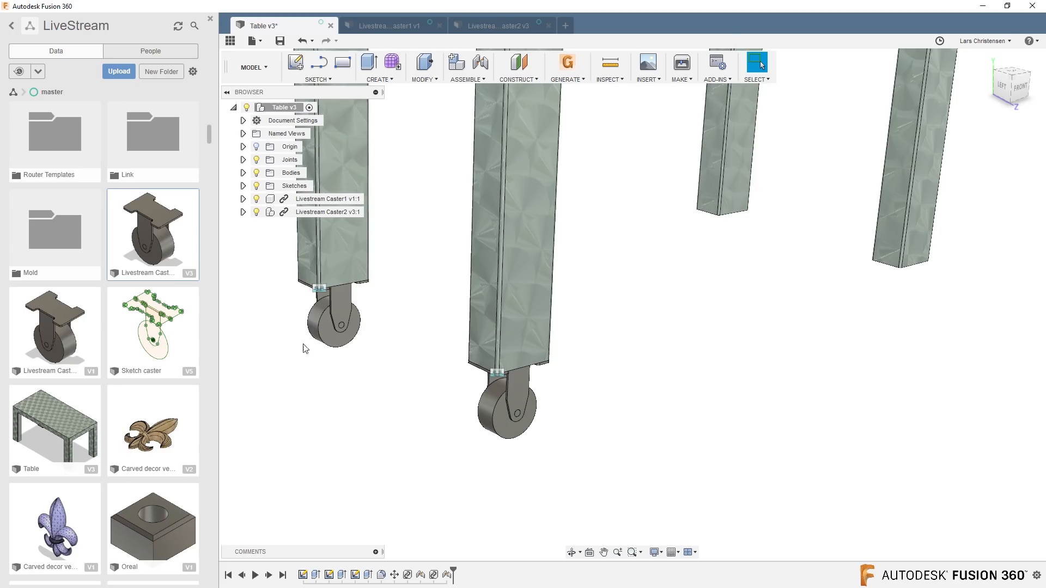
# Undo the Rigid Group in the Livestream Caster2 design and the reference update in the table design.
pyautogui.click(485, 28)
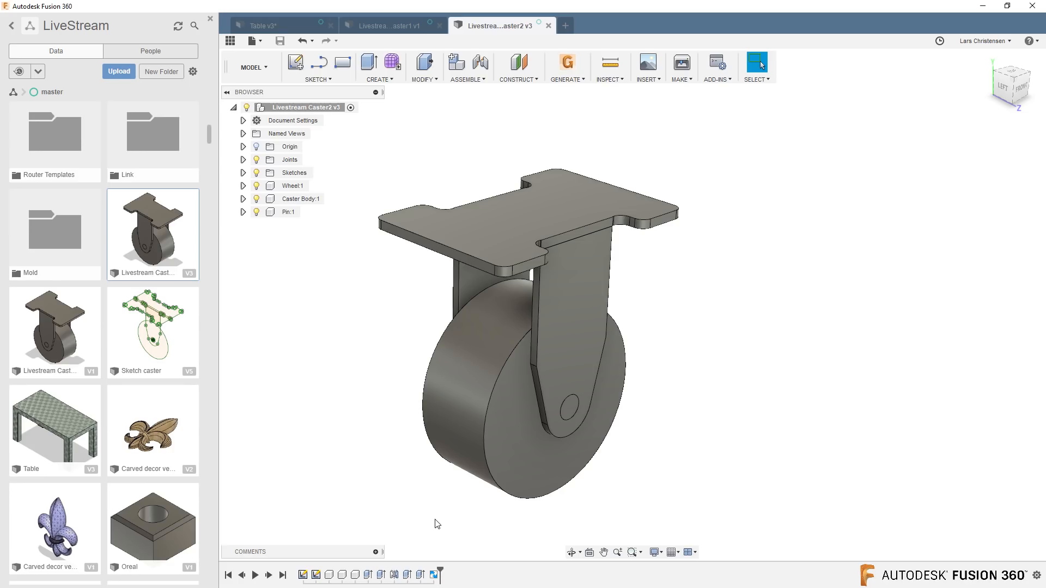
pyautogui.click(301, 42)
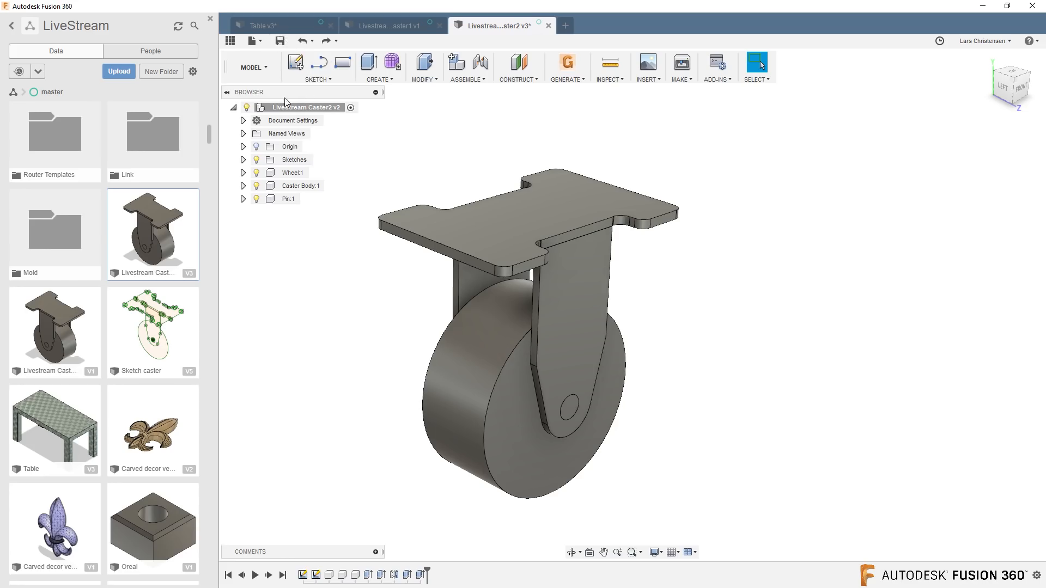
pyautogui.click(279, 26)
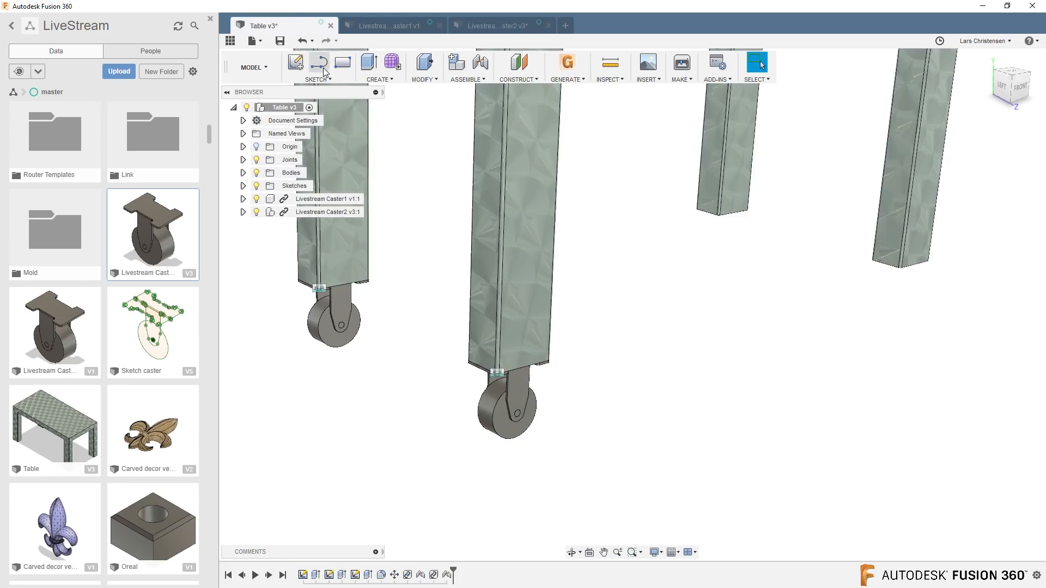
pyautogui.click(301, 41)
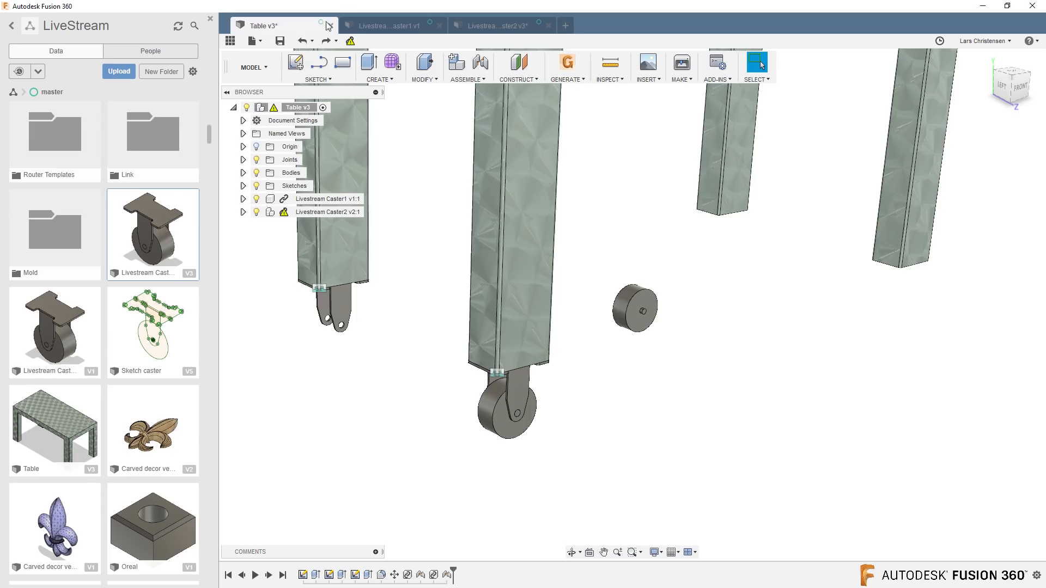
# Save Livestream Caster2 without the Rigid Group as a new version and update its out-of-date reference in the table design.
pyautogui.click(492, 32)
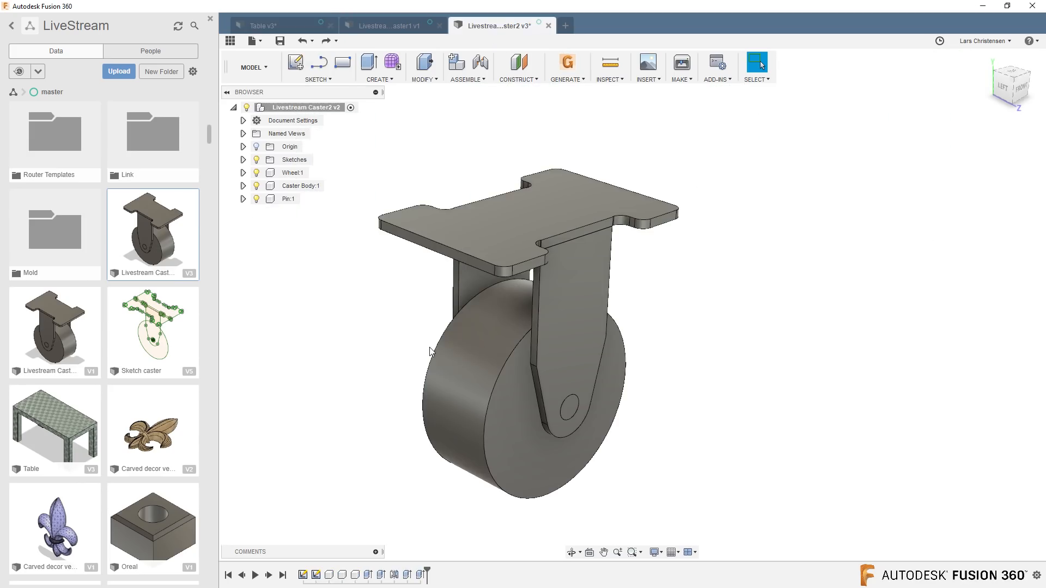
pyautogui.click(280, 41)
pyautogui.click(518, 289)
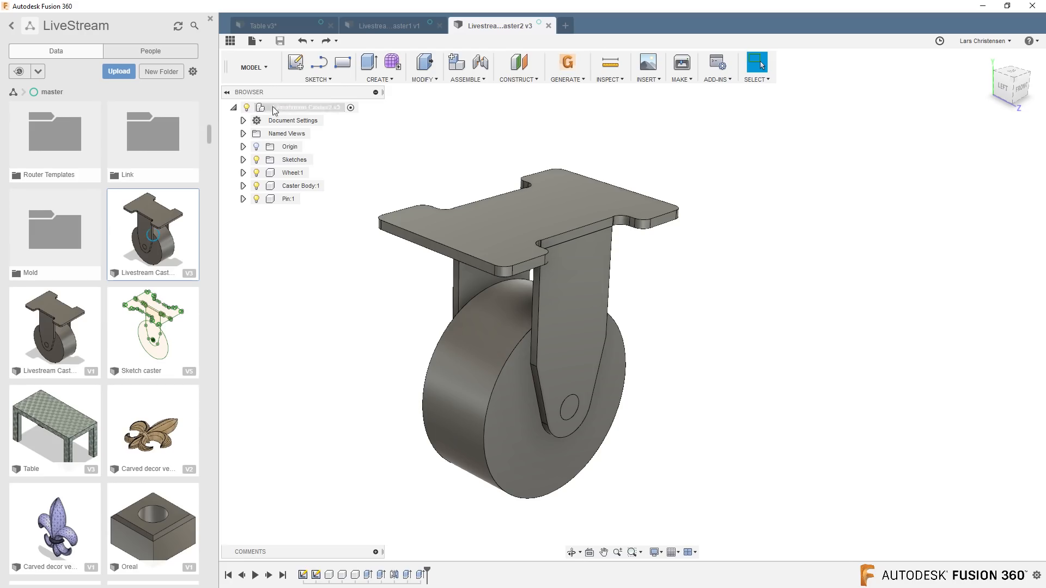
pyautogui.click(269, 25)
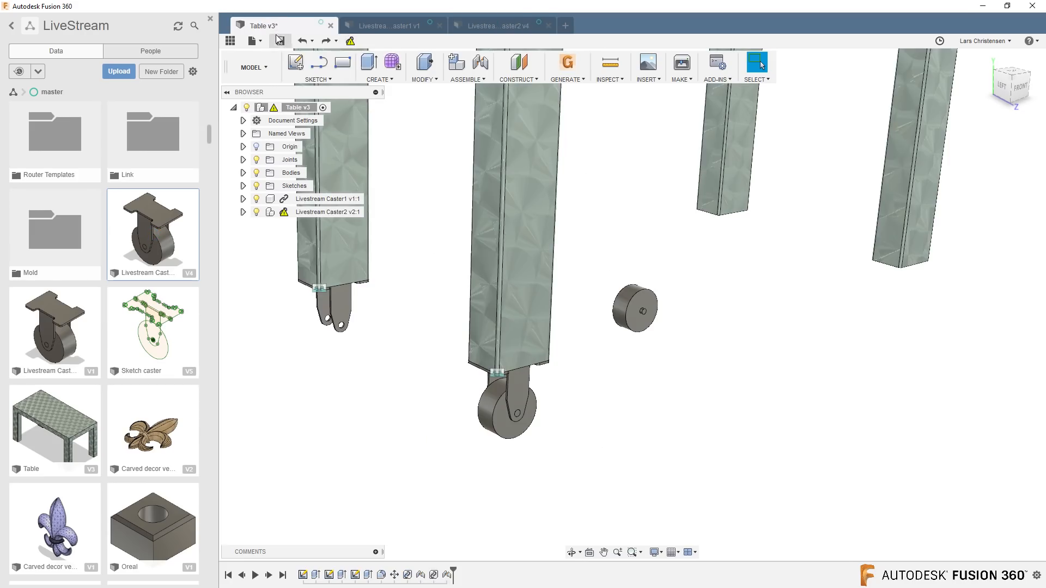
pyautogui.click(350, 42)
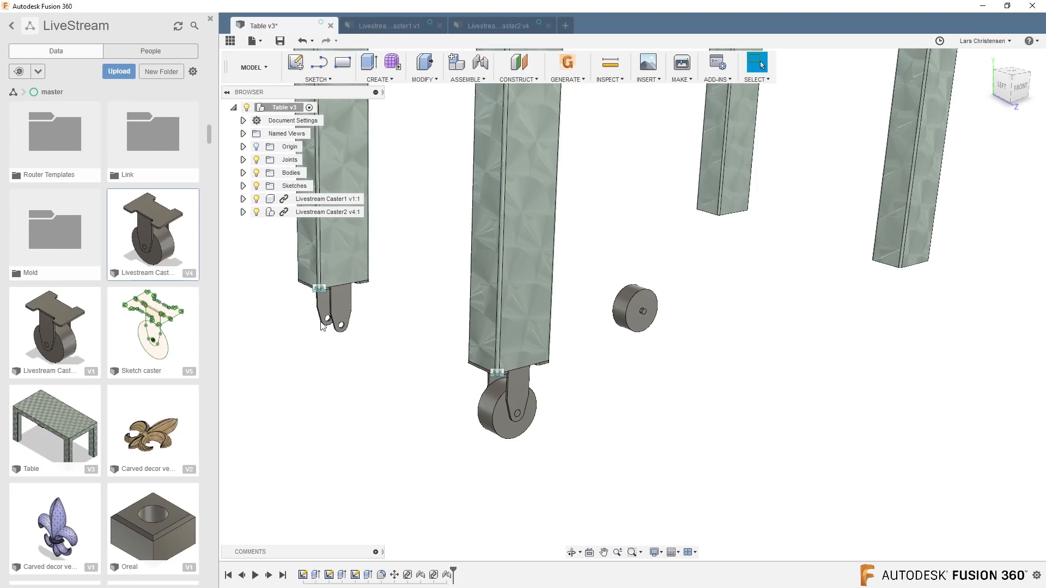
# In the Livestream Caster2 design, add a Rigid as-built joint between the Caster Body and the Pin.
pyautogui.click(491, 25)
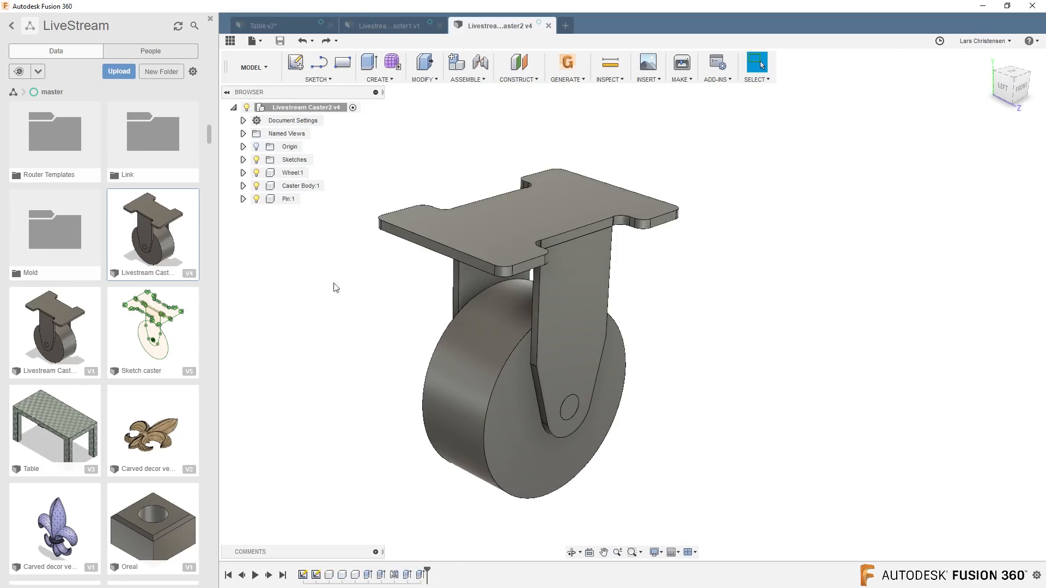
pyautogui.click(479, 79)
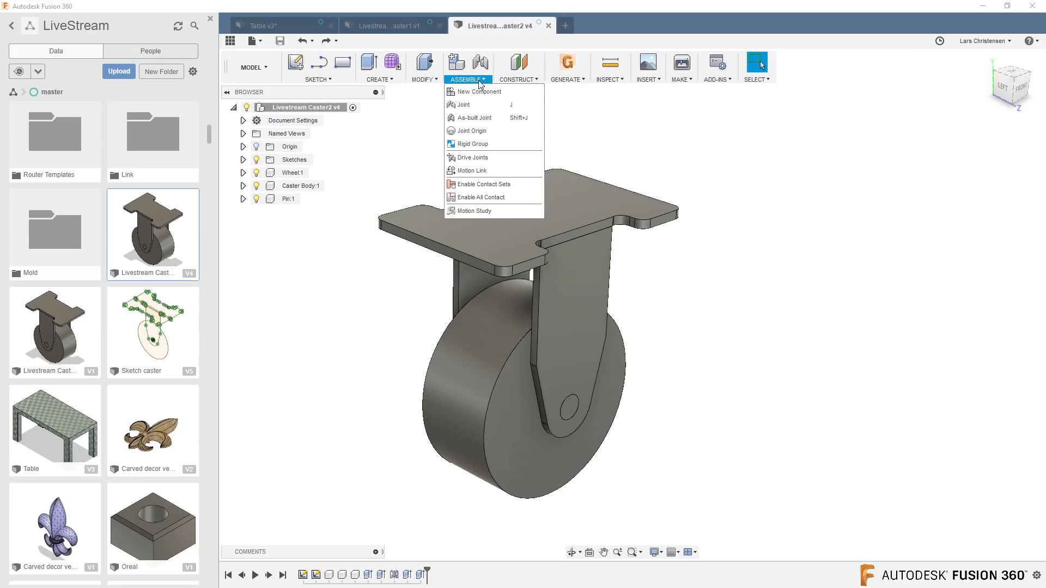
pyautogui.click(439, 253)
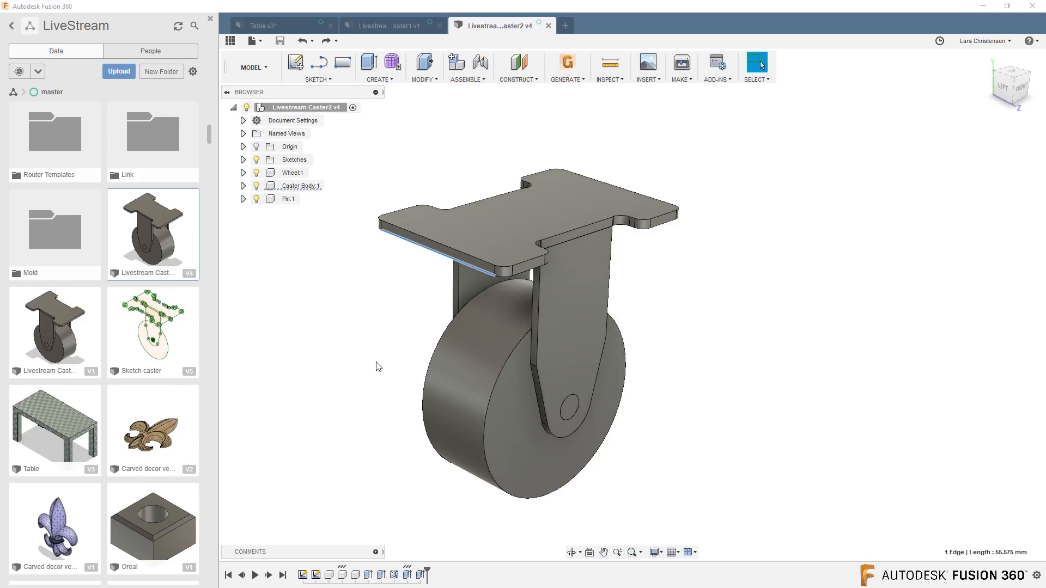
pyautogui.click(460, 81)
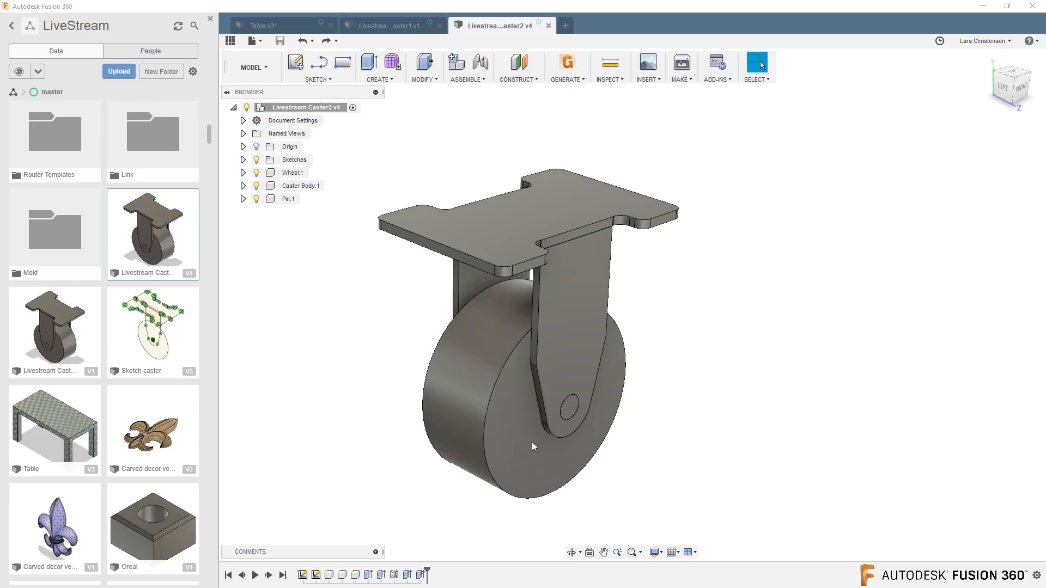
pyautogui.click(466, 83)
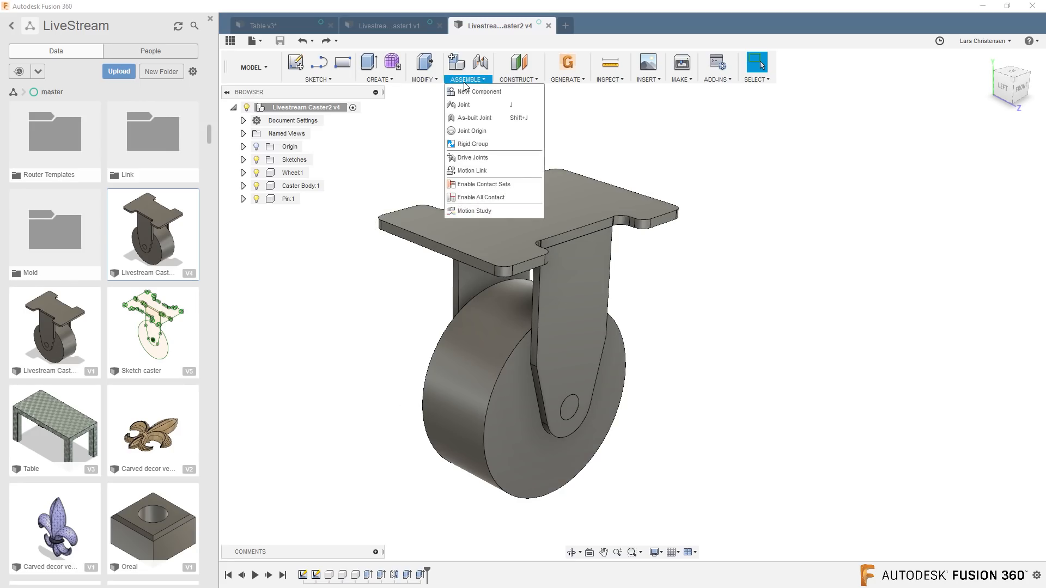
pyautogui.click(474, 118)
pyautogui.click(531, 221)
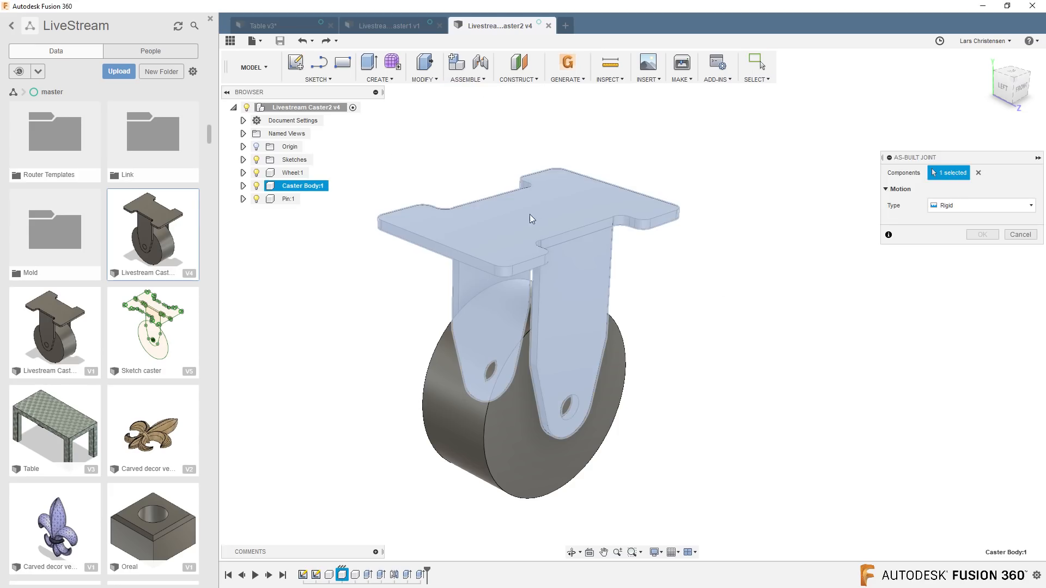
pyautogui.click(567, 408)
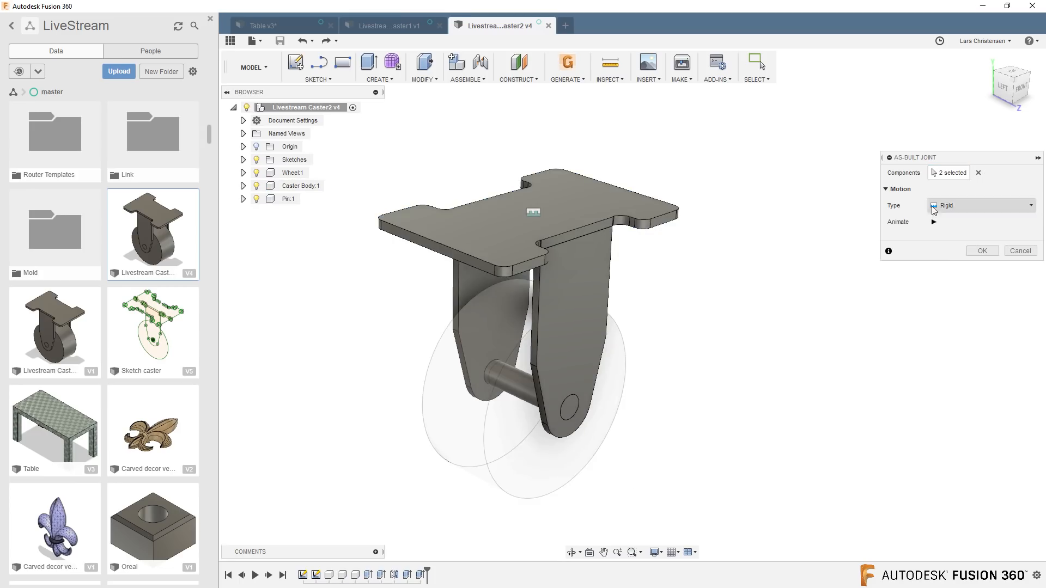
pyautogui.click(976, 252)
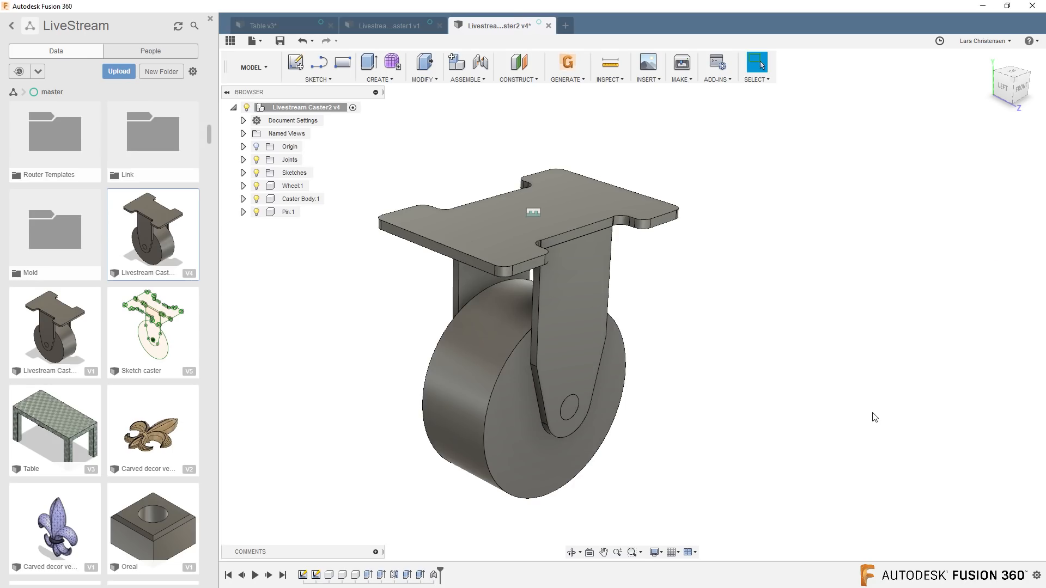
# Add a Revolute as-built joint between the Wheel and the Pin, positioned at the pin's centre and rotating about the Z Axis.
pyautogui.click(463, 80)
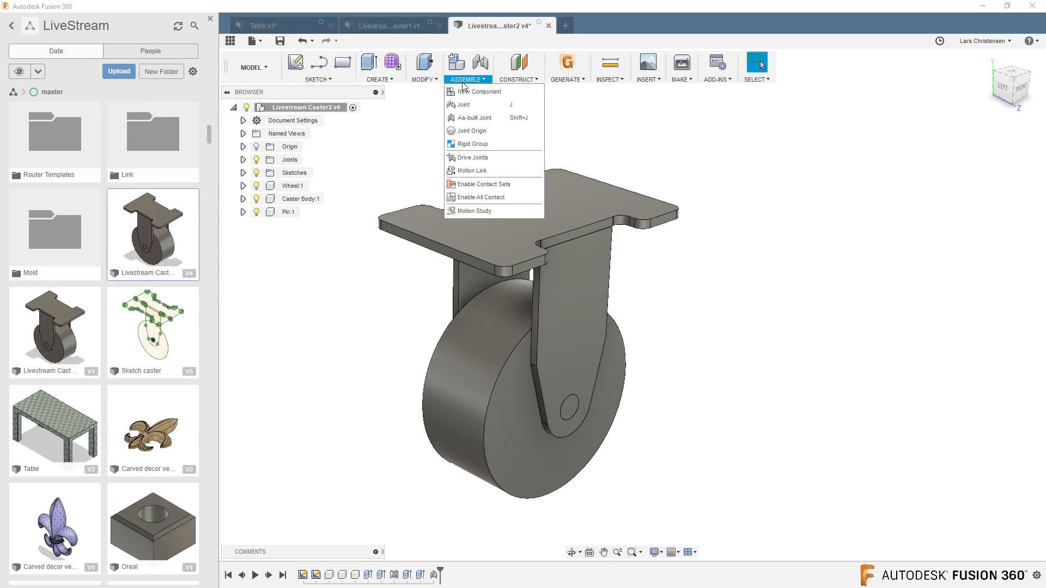
pyautogui.click(471, 119)
pyautogui.click(430, 422)
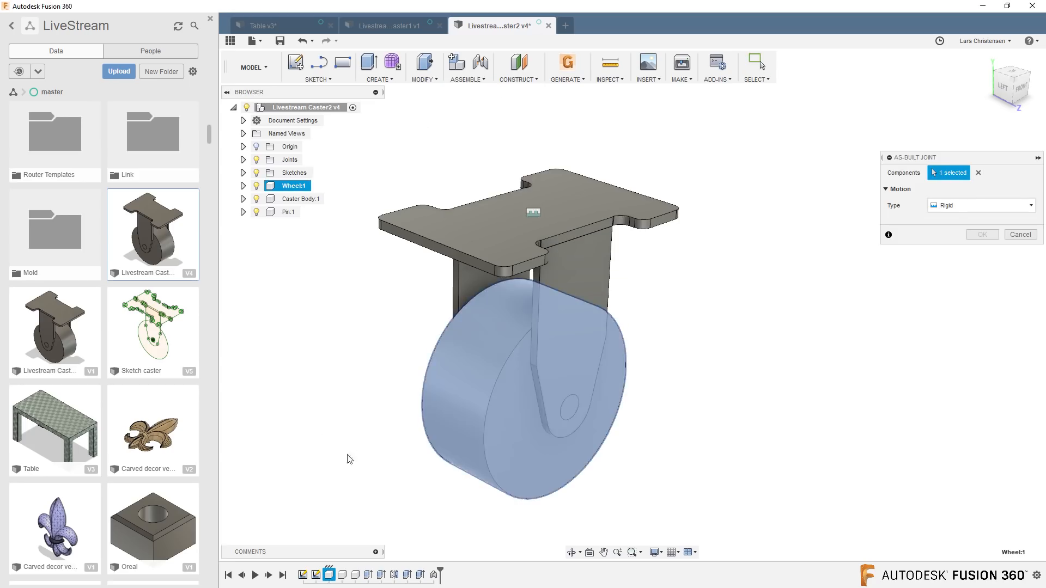
pyautogui.click(570, 406)
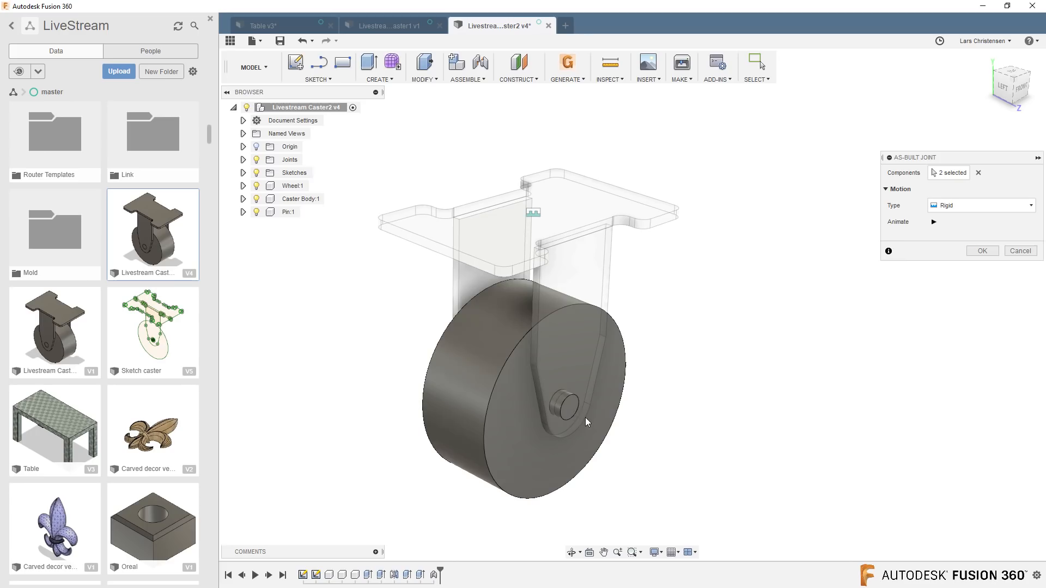
pyautogui.click(979, 202)
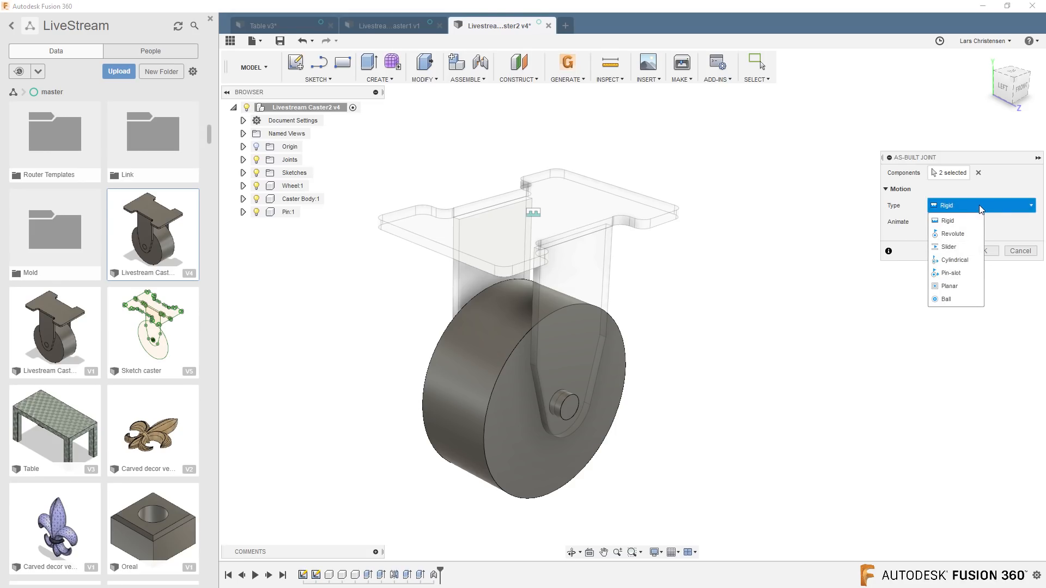
pyautogui.click(962, 235)
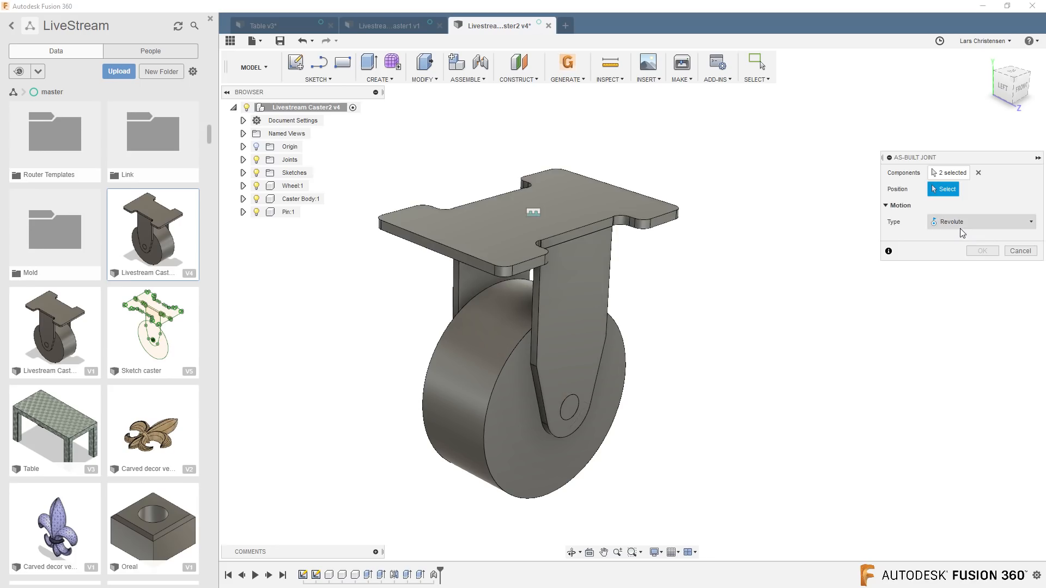
pyautogui.click(571, 411)
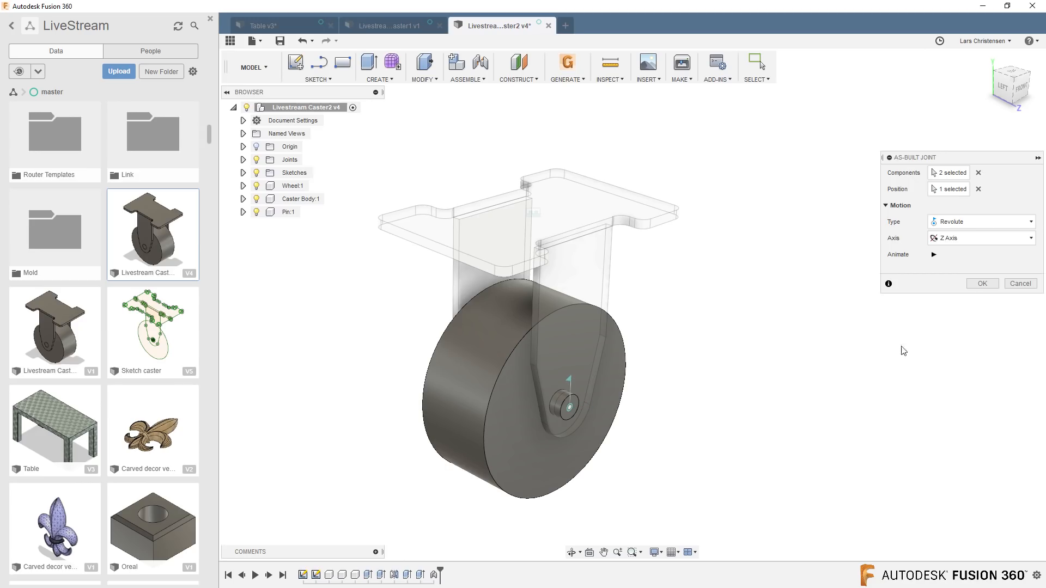
pyautogui.click(982, 283)
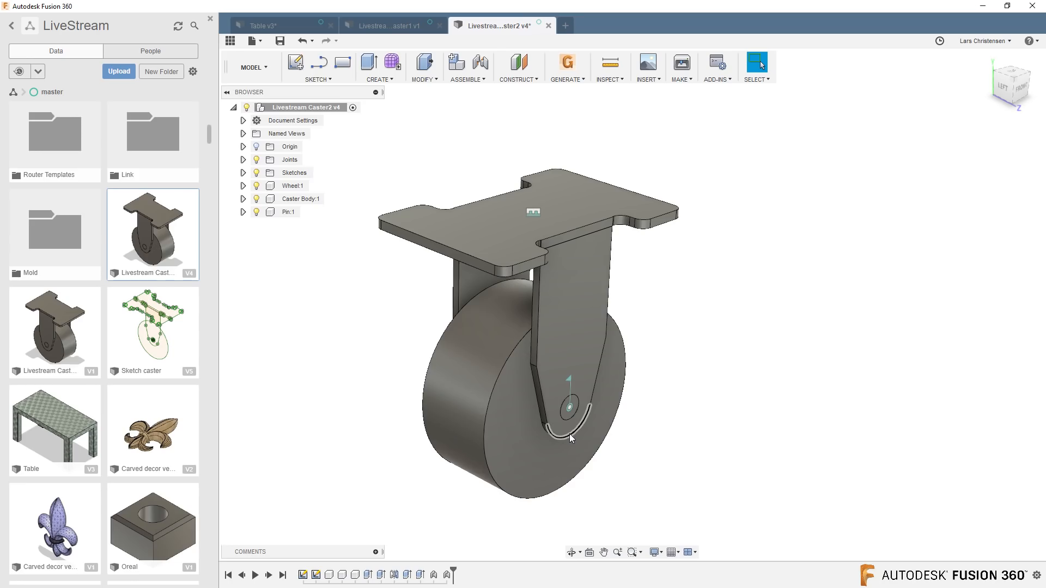
# Apply the Pine - Glossy finished wood appearance to the Wheel.
pyautogui.rightClick(790, 326)
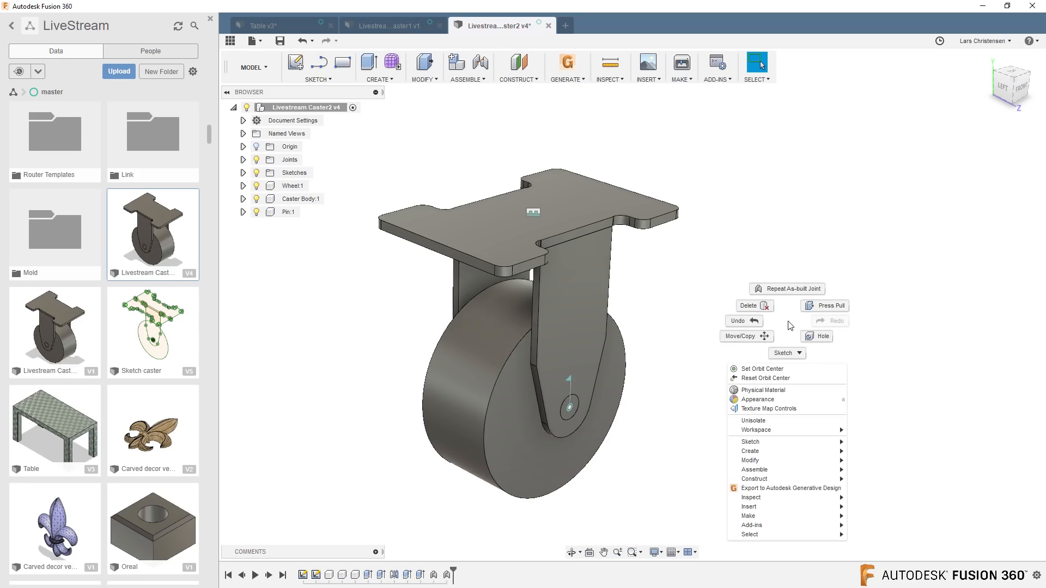
pyautogui.click(771, 400)
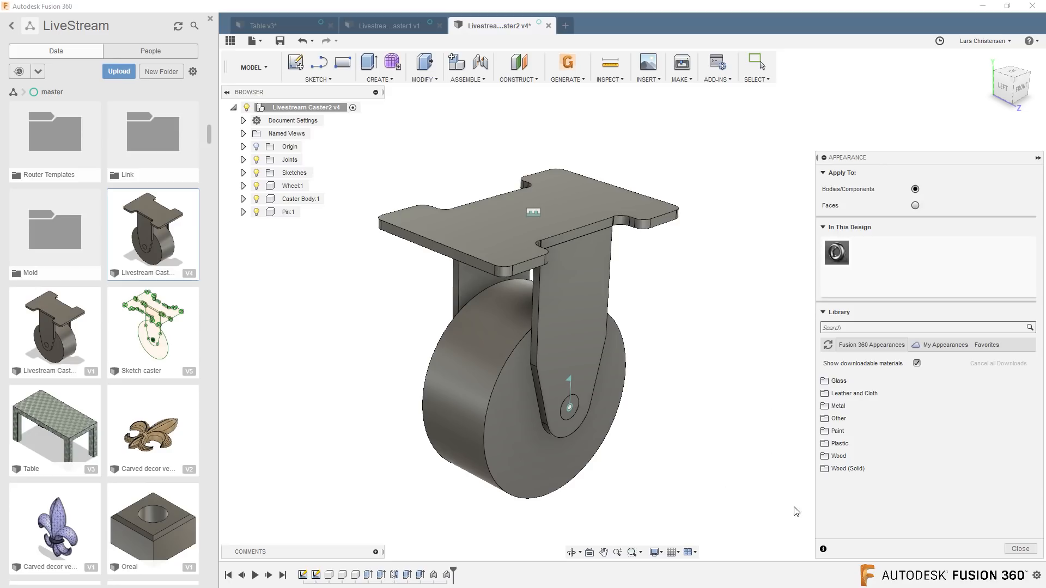
pyautogui.click(839, 456)
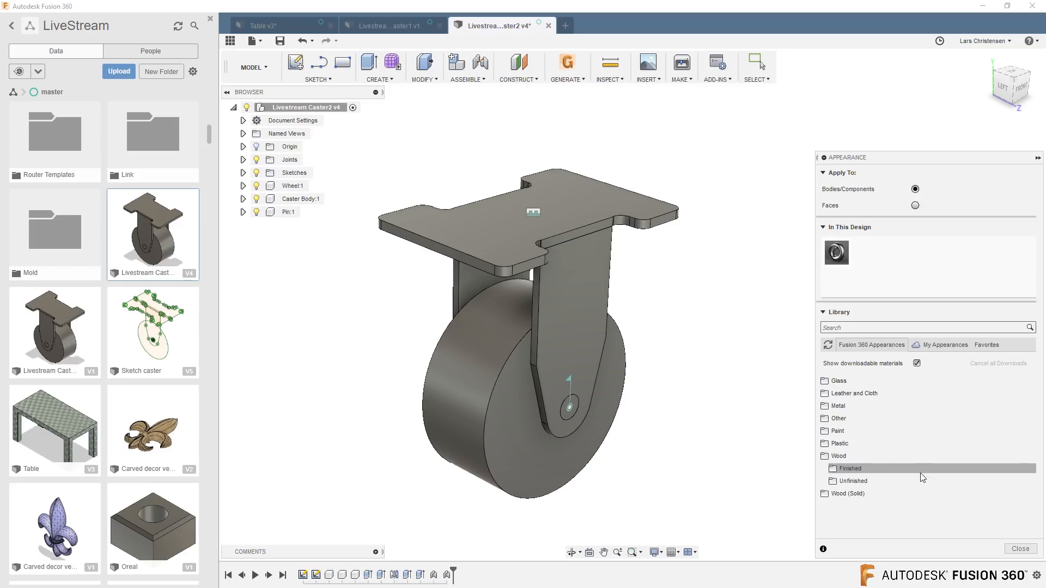
pyautogui.click(851, 469)
pyautogui.scroll(-5, 872, 466)
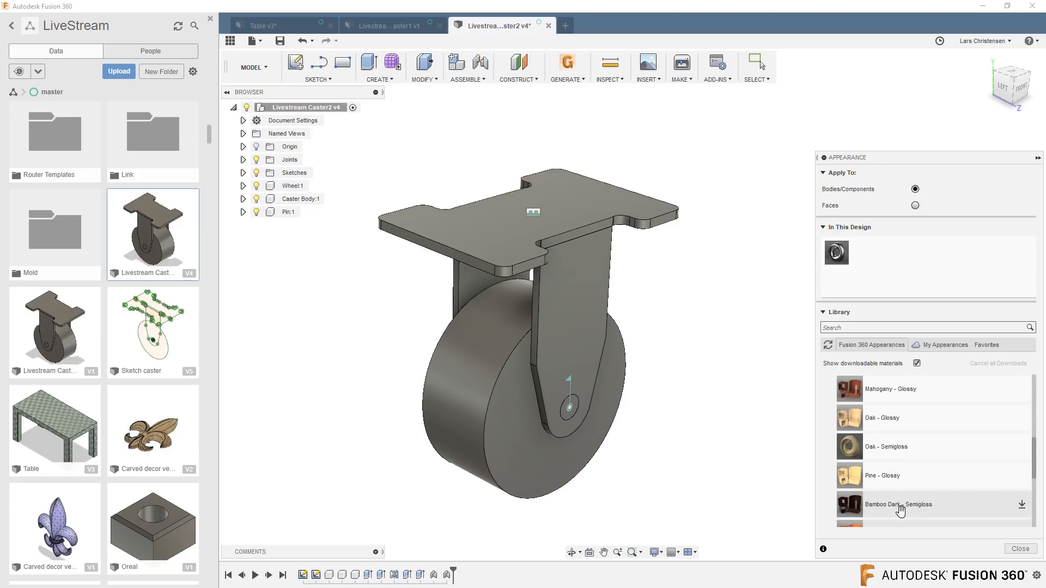
pyautogui.moveTo(942, 475); pyautogui.dragTo(736, 494)
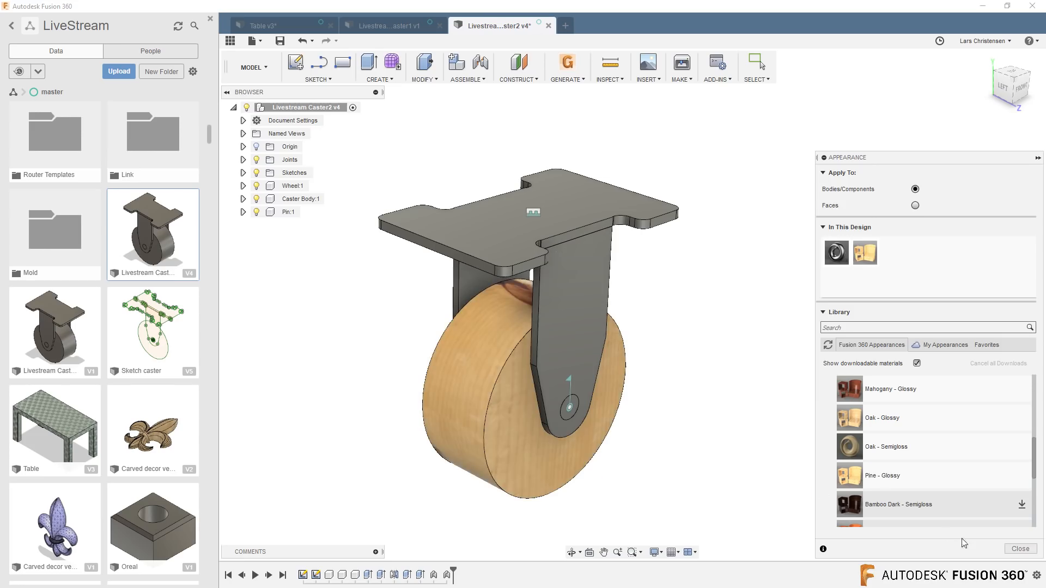
pyautogui.click(1020, 549)
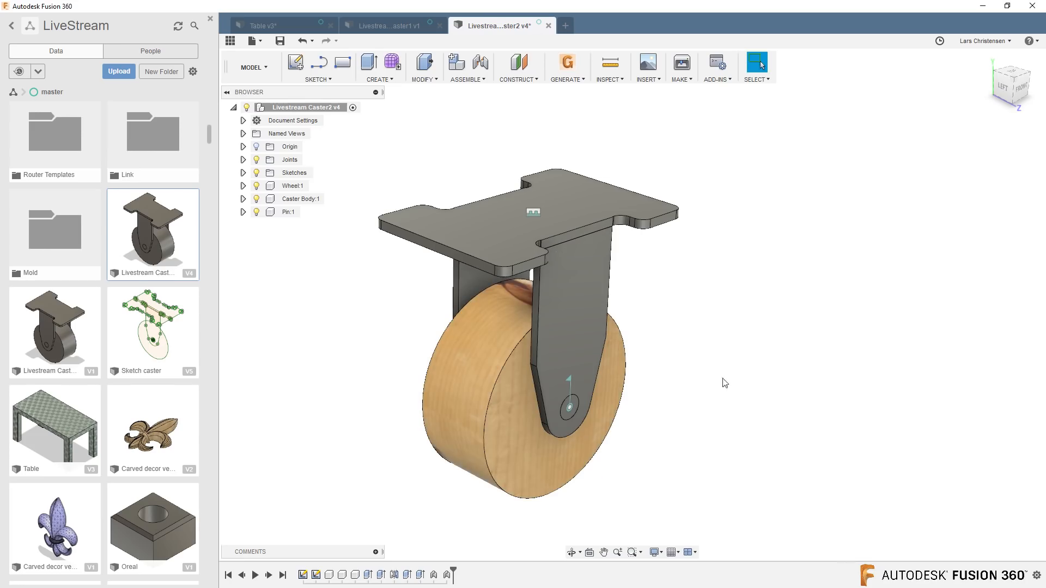
# Save the jointed Livestream Caster2 with its wooden wheel as a new version and get the latest version in the table design.
pyautogui.click(279, 40)
pyautogui.click(516, 292)
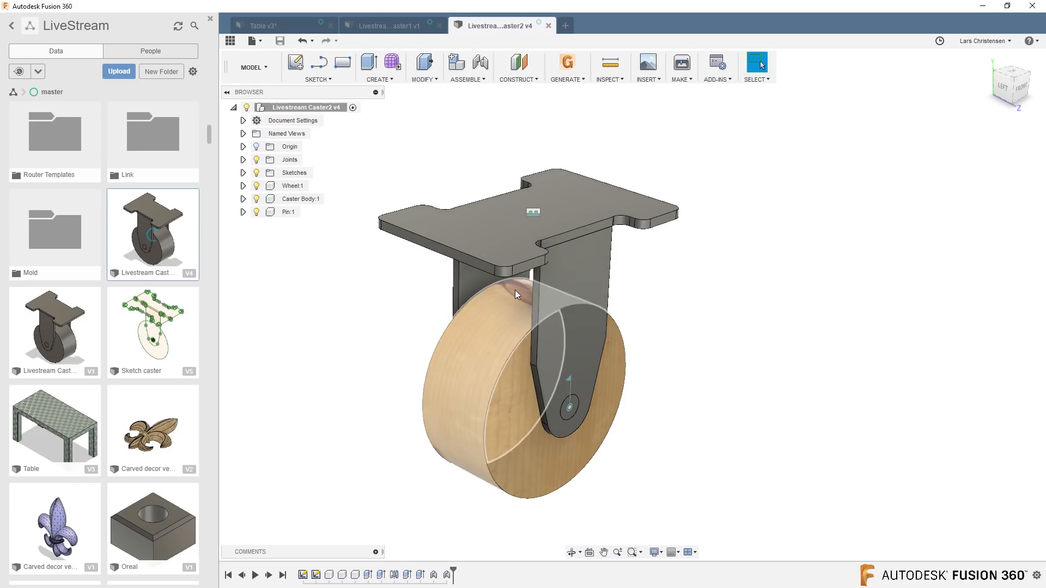
pyautogui.click(278, 26)
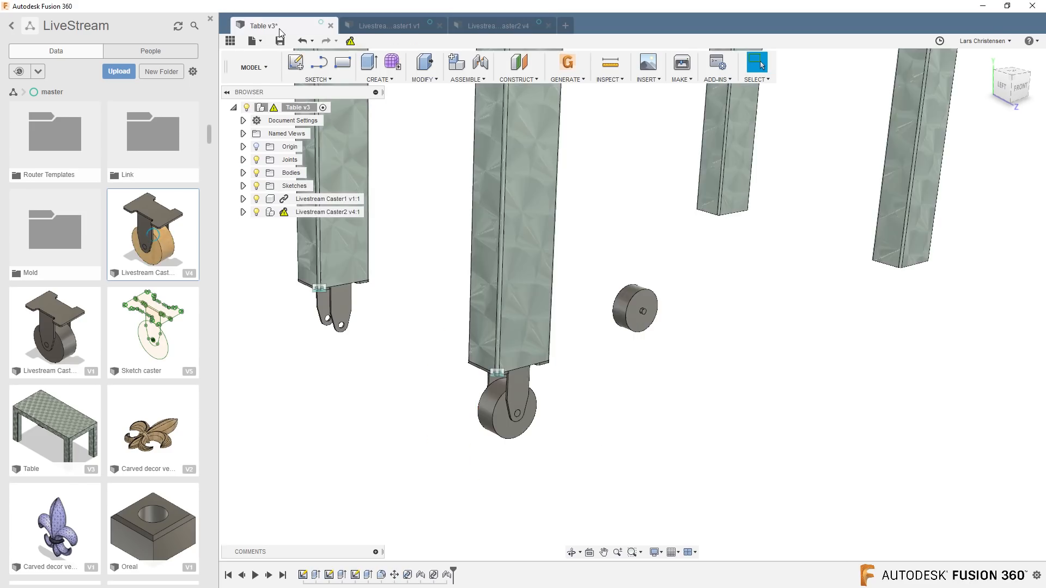
pyautogui.click(350, 40)
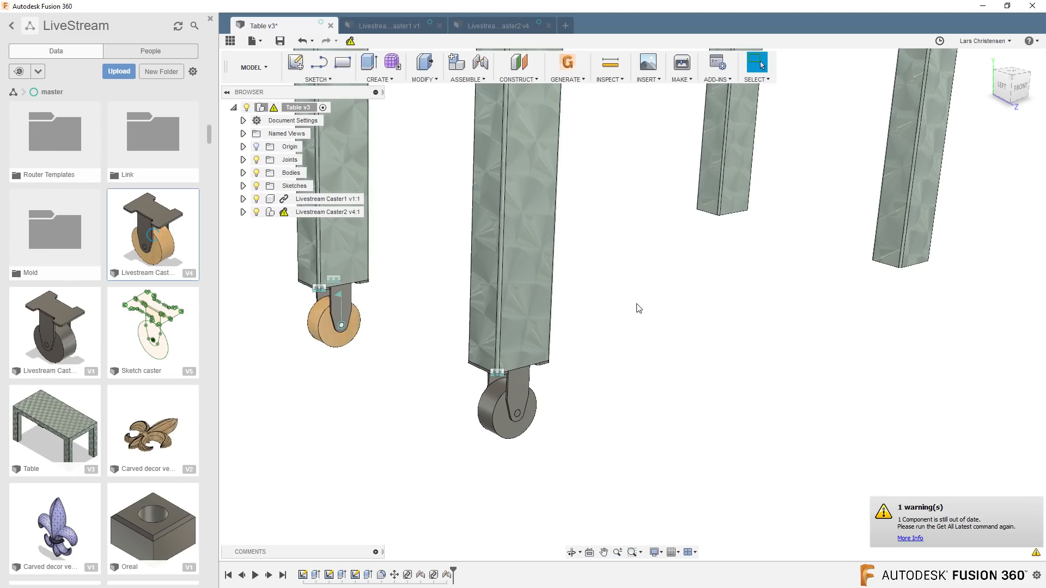
# Test the revolute joint in the table design by rotating Livestream Caster2's wooden wheel about a quarter turn around its pin.
pyautogui.scroll(10, 305, 338)
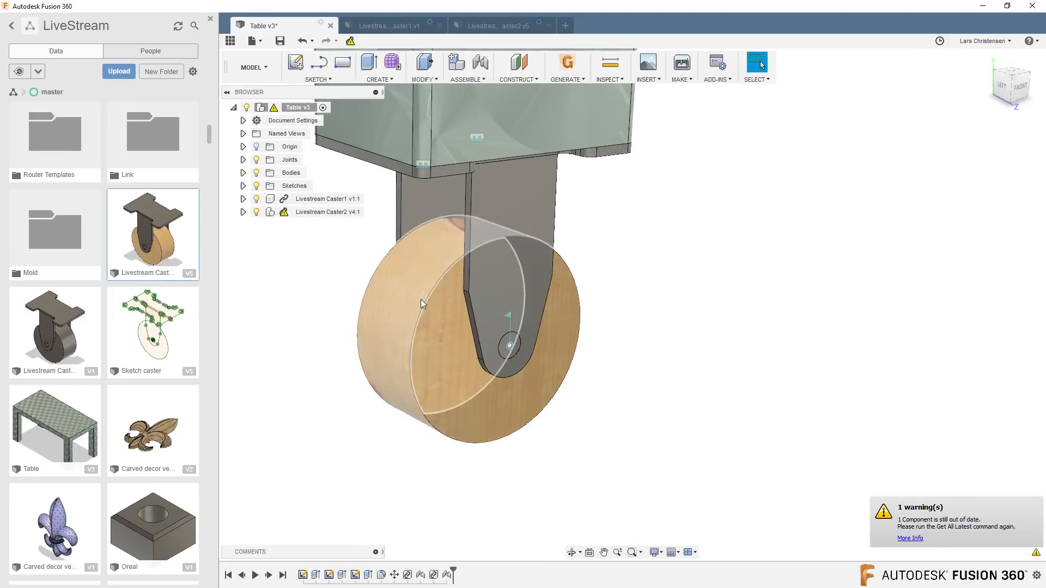
pyautogui.moveTo(426, 299); pyautogui.dragTo(234, 293)
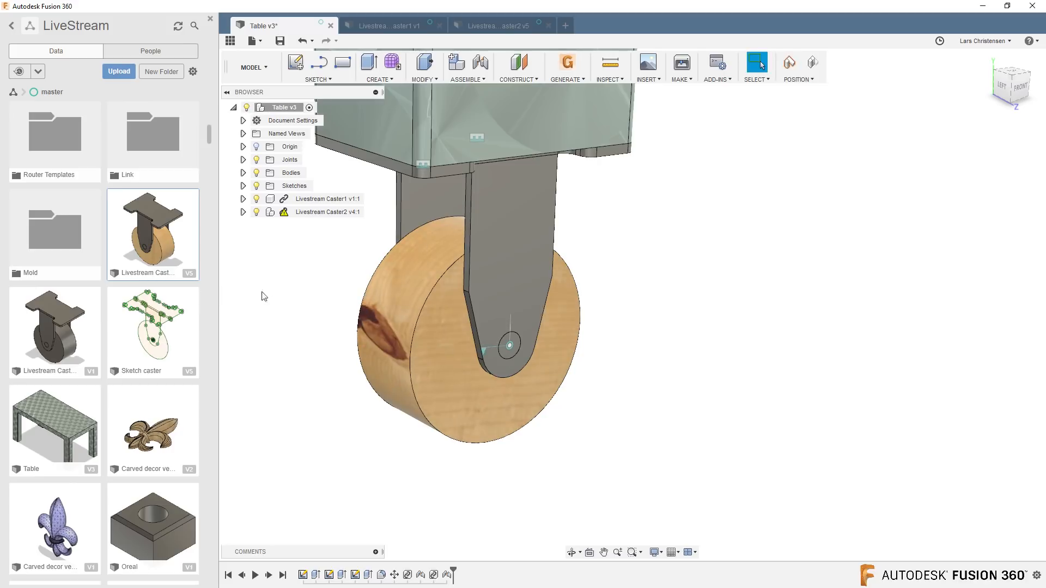
pyautogui.scroll(-6, 341, 311)
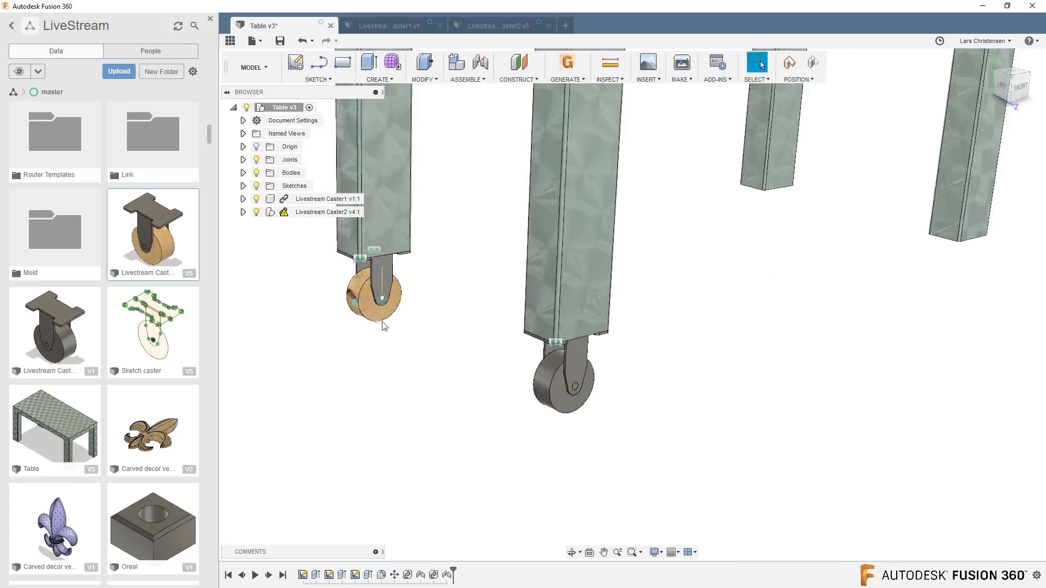
# Compare Livestream Caster1's bodies with Livestream Caster2's components, and turn Caster2's wooden wheel slightly in the table design.
pyautogui.scroll(-3, 384, 326)
pyautogui.scroll(2, 432, 234)
pyautogui.scroll(2, 361, 264)
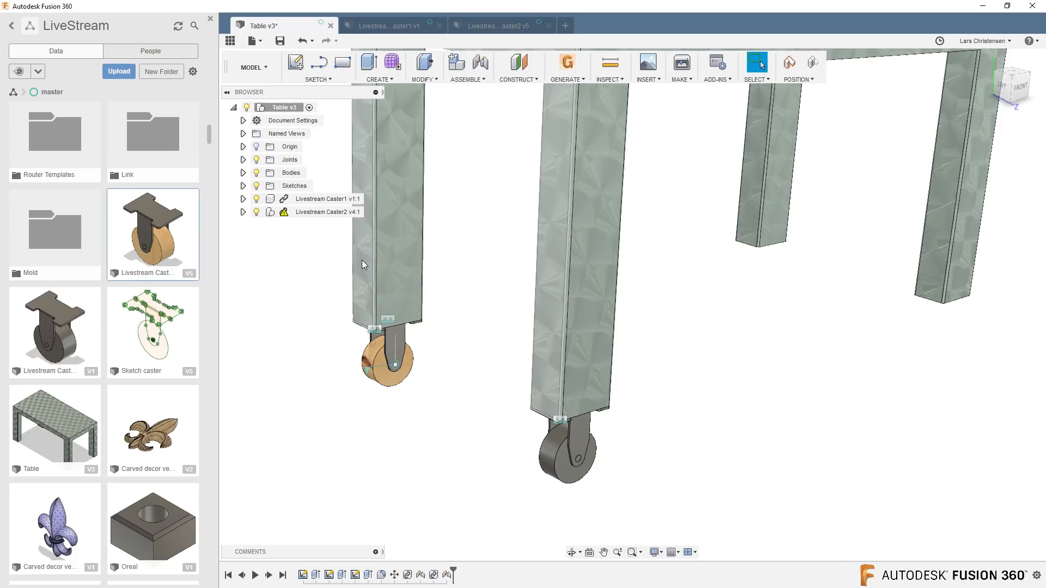
pyautogui.click(390, 26)
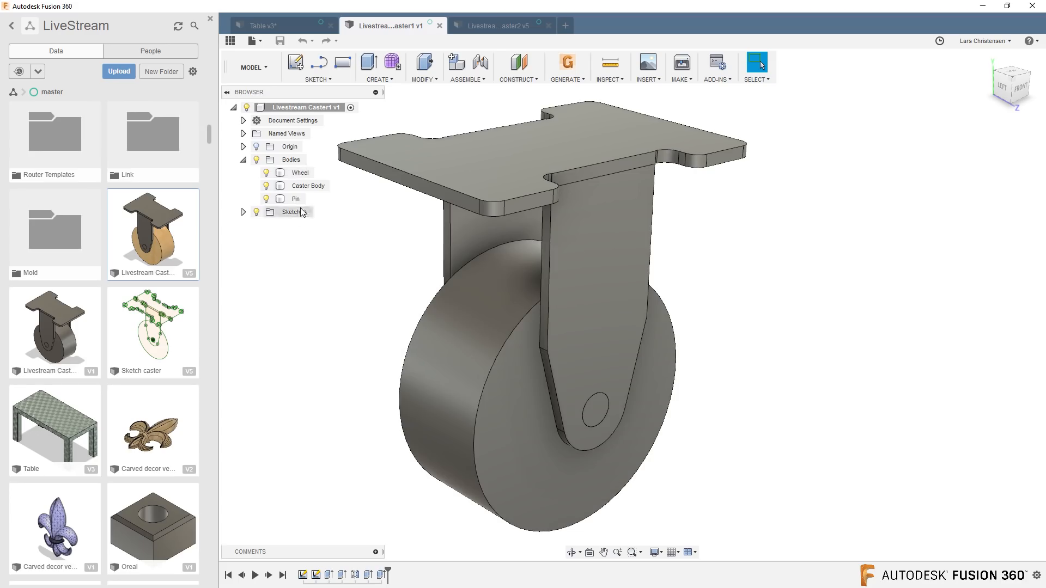
pyautogui.click(493, 27)
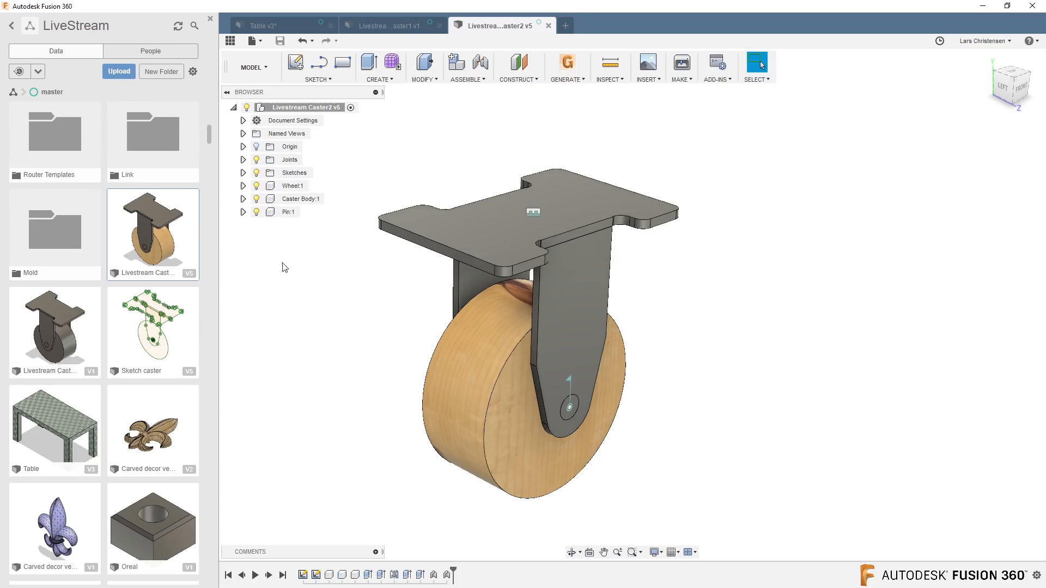
pyautogui.scroll(2, 296, 283)
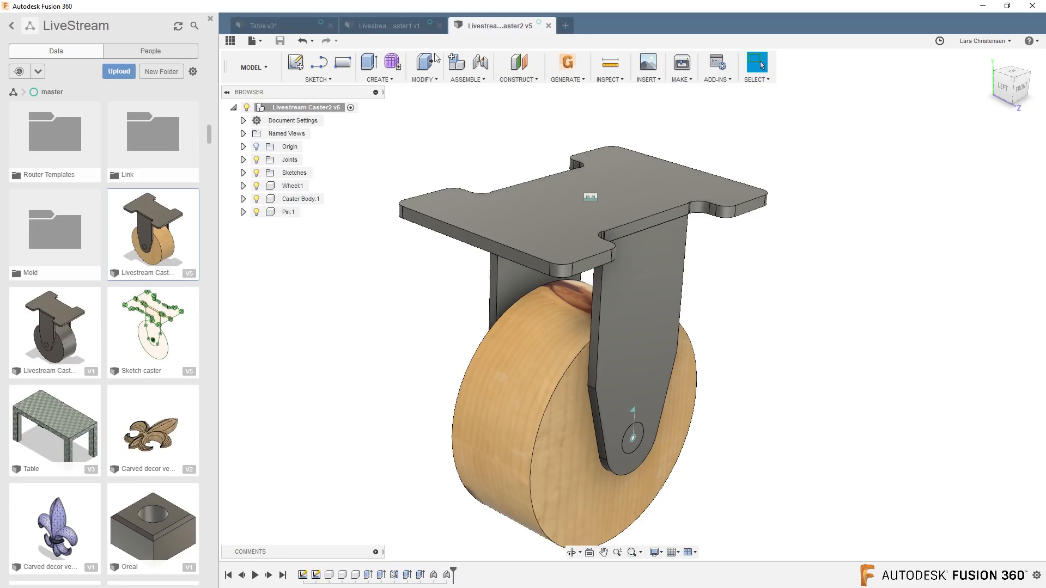
pyautogui.click(284, 30)
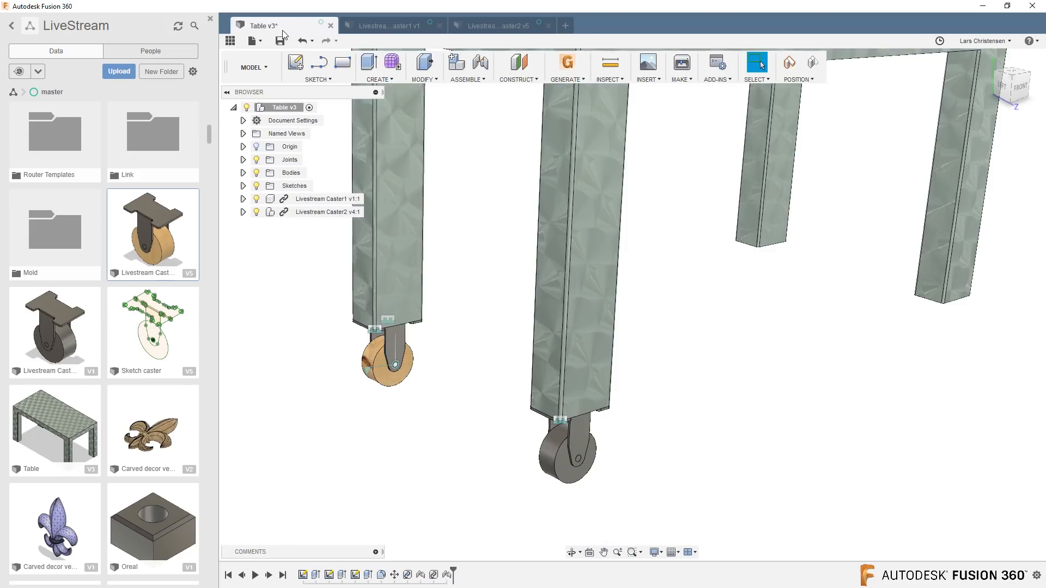
pyautogui.scroll(3, 578, 497)
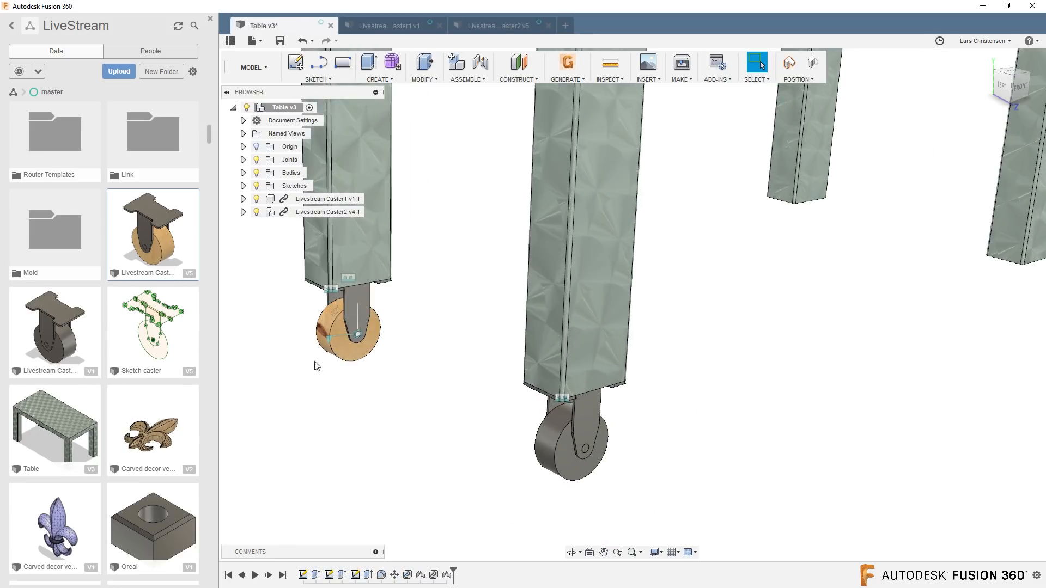
pyautogui.moveTo(335, 343)
pyautogui.mouseDown()
pyautogui.moveTo(340, 326)
pyautogui.moveTo(339, 375)
pyautogui.moveTo(324, 353)
pyautogui.mouseUp()
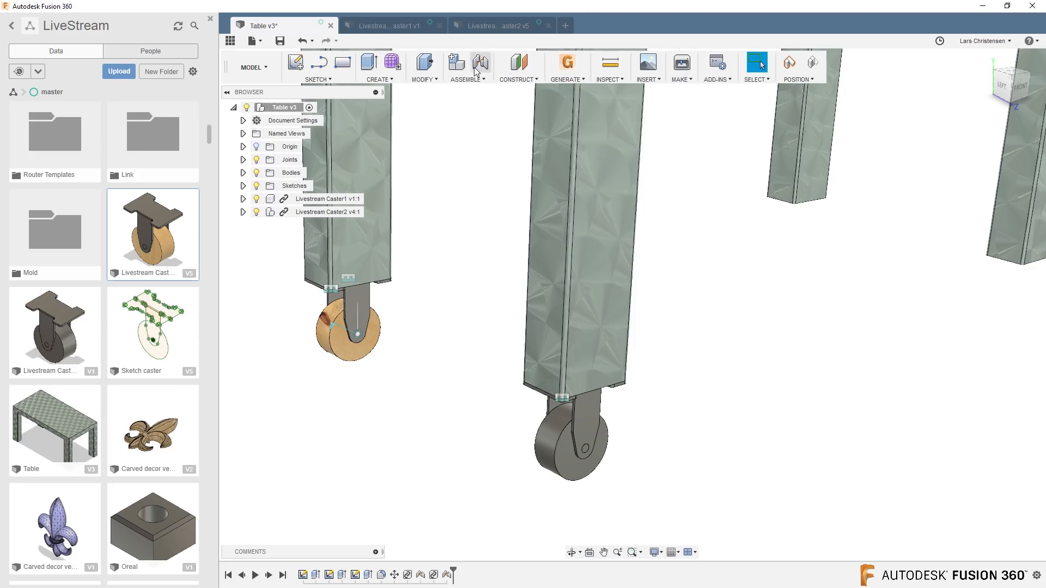
# Review both caster designs again and examine how each caster is mounted under its table leg.
pyautogui.click(404, 24)
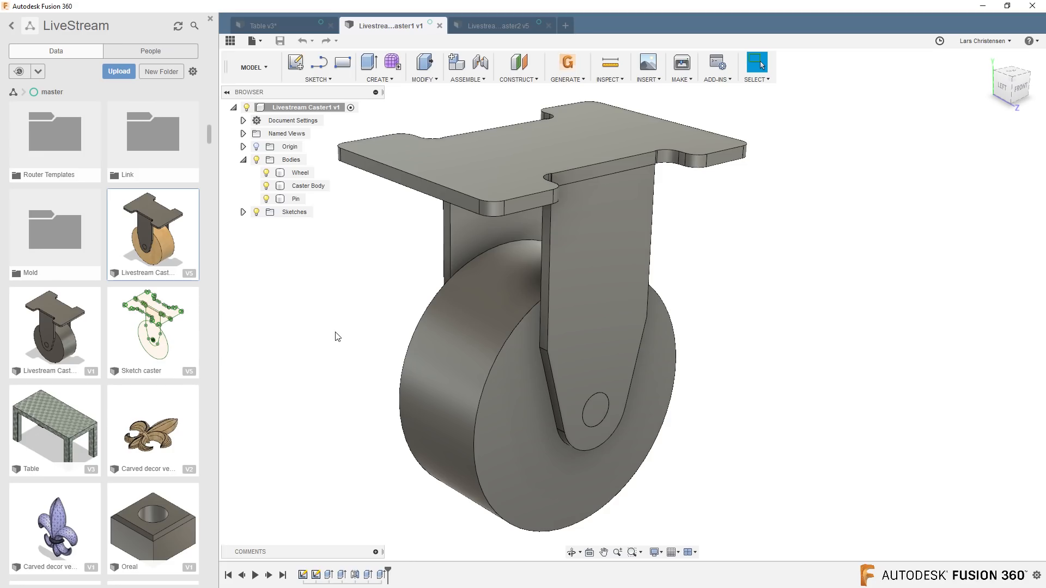
pyautogui.click(512, 22)
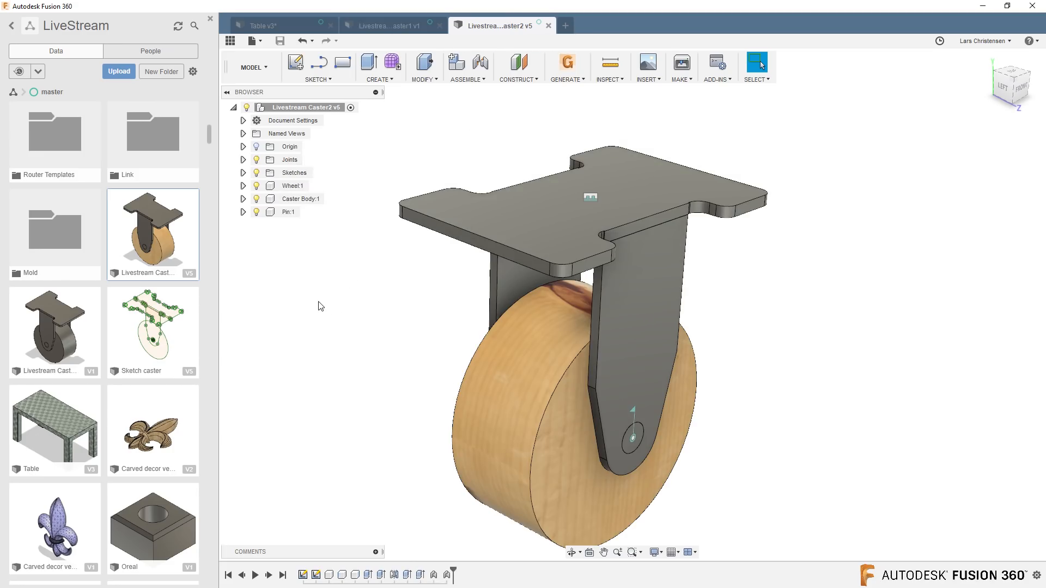
pyautogui.click(264, 26)
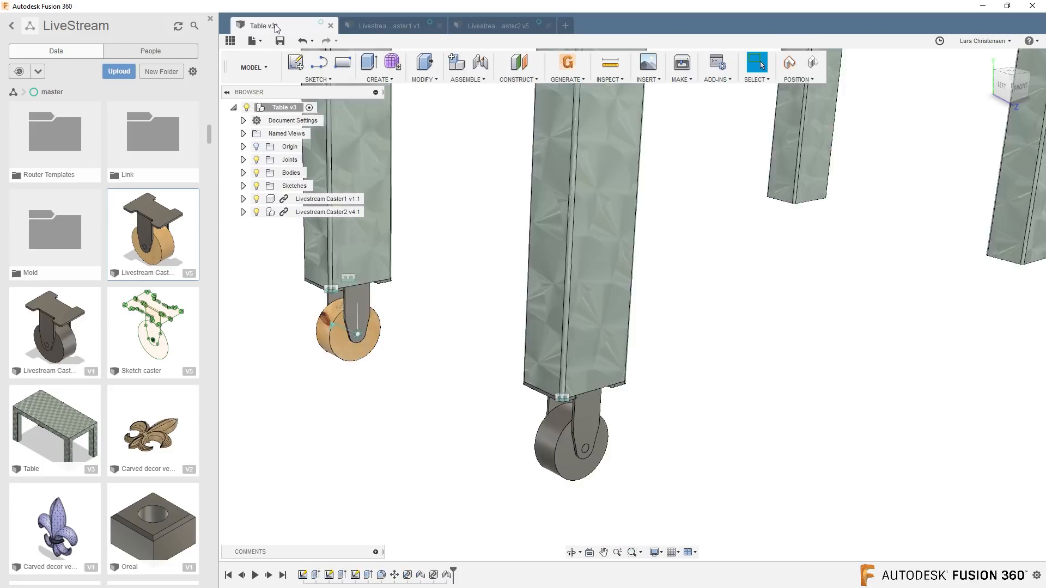
pyautogui.scroll(-2, 488, 500)
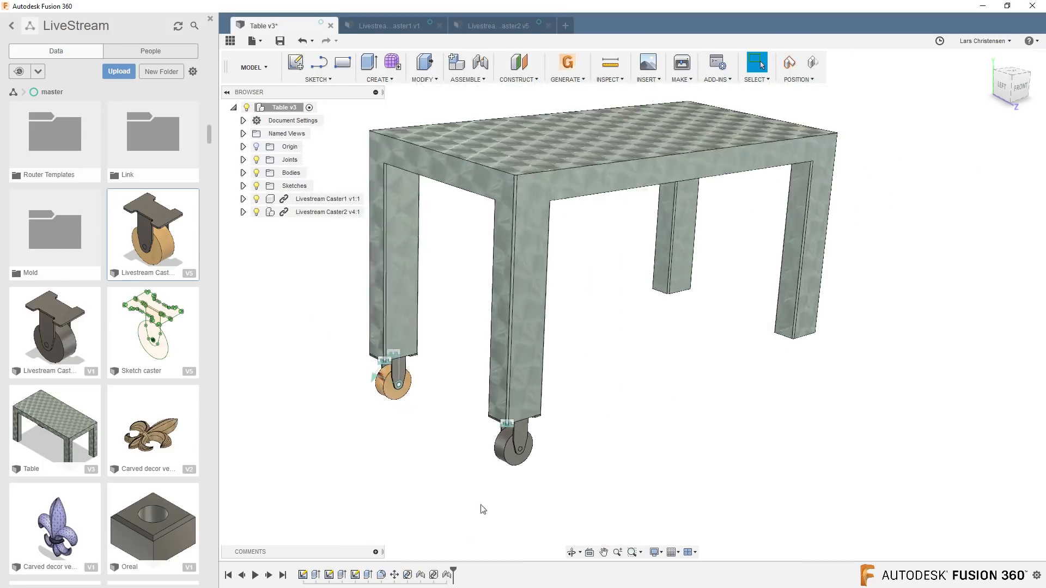
pyautogui.scroll(1, 482, 506)
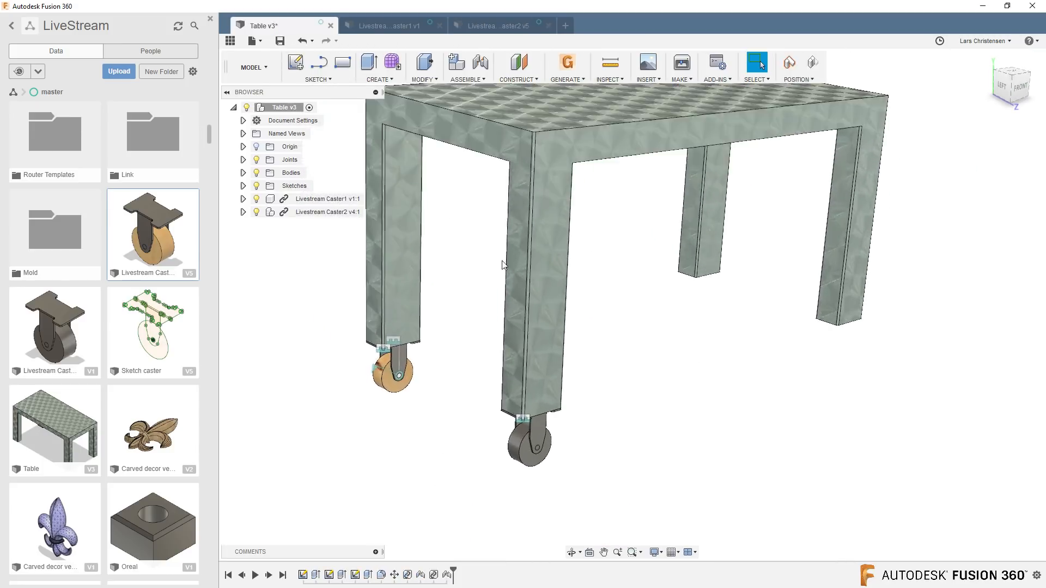
pyautogui.click(643, 79)
pyautogui.click(617, 348)
pyautogui.click(388, 21)
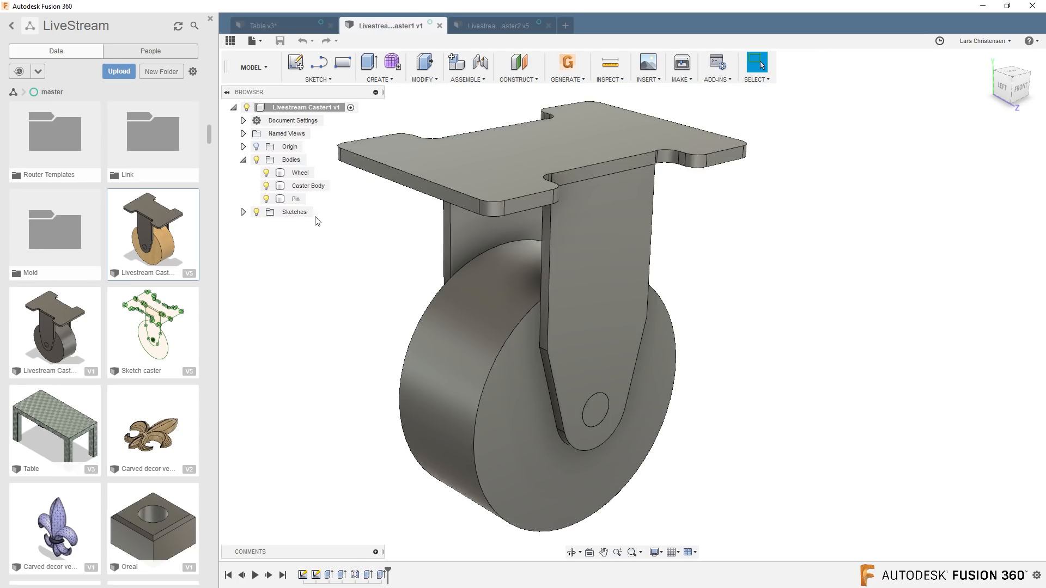
pyautogui.click(266, 26)
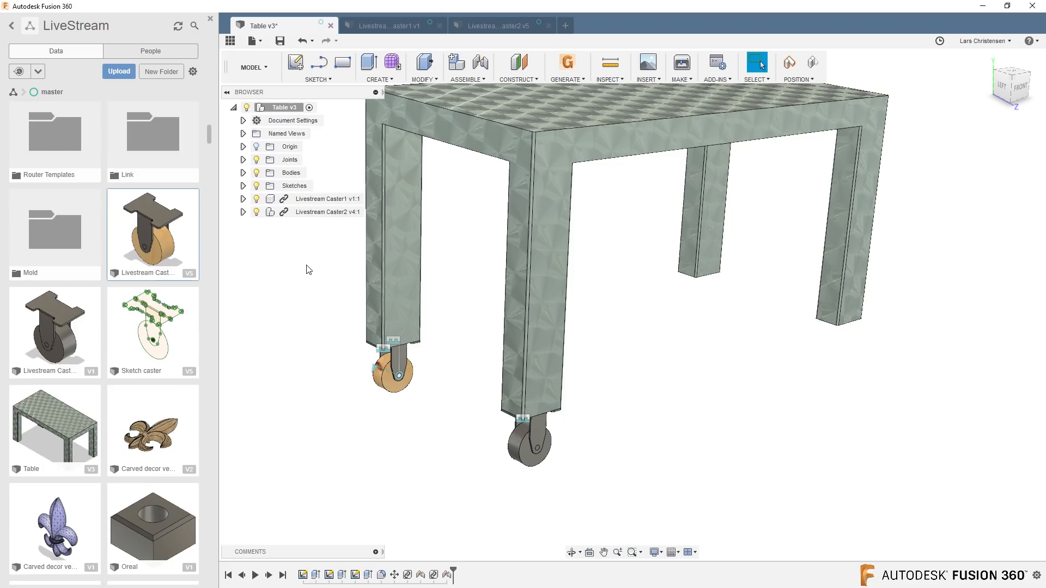
pyautogui.scroll(3, 472, 384)
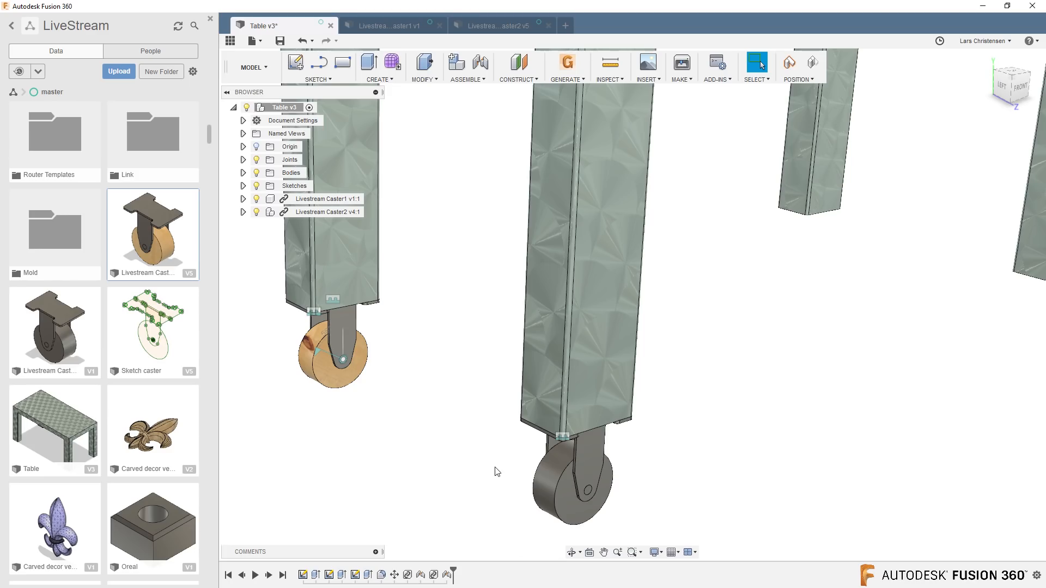
pyautogui.scroll(-3, 554, 357)
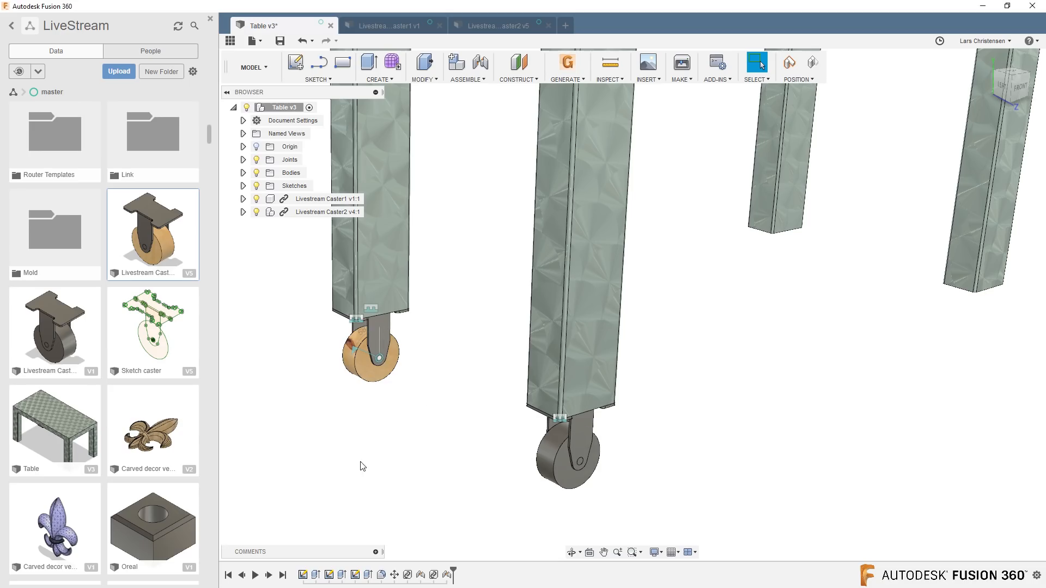
# In Livestream Caster1, convert the Wheel, Caster Body and Pin bodies into separate components.
pyautogui.click(375, 27)
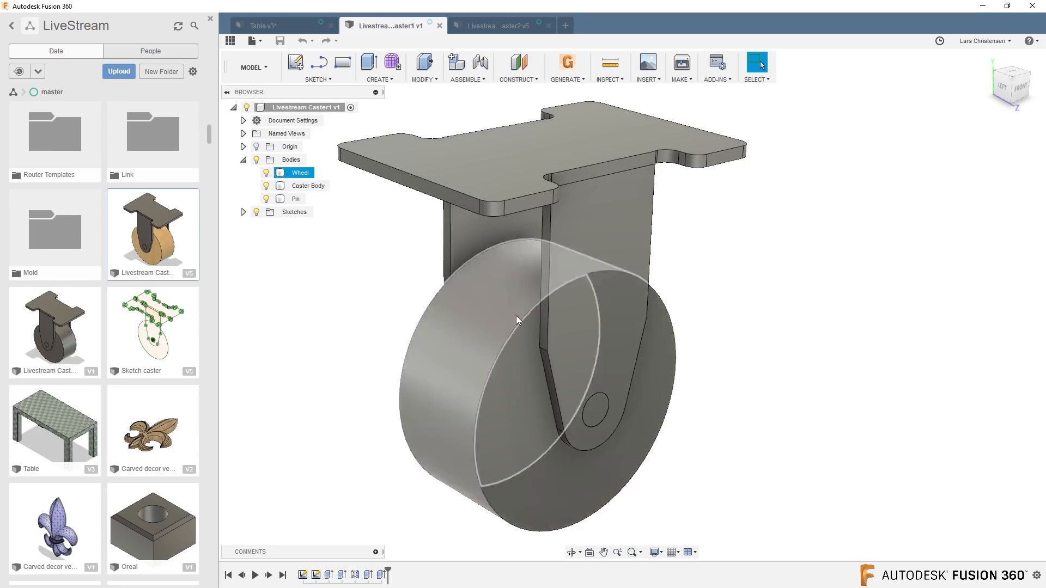
pyautogui.scroll(-2, 388, 313)
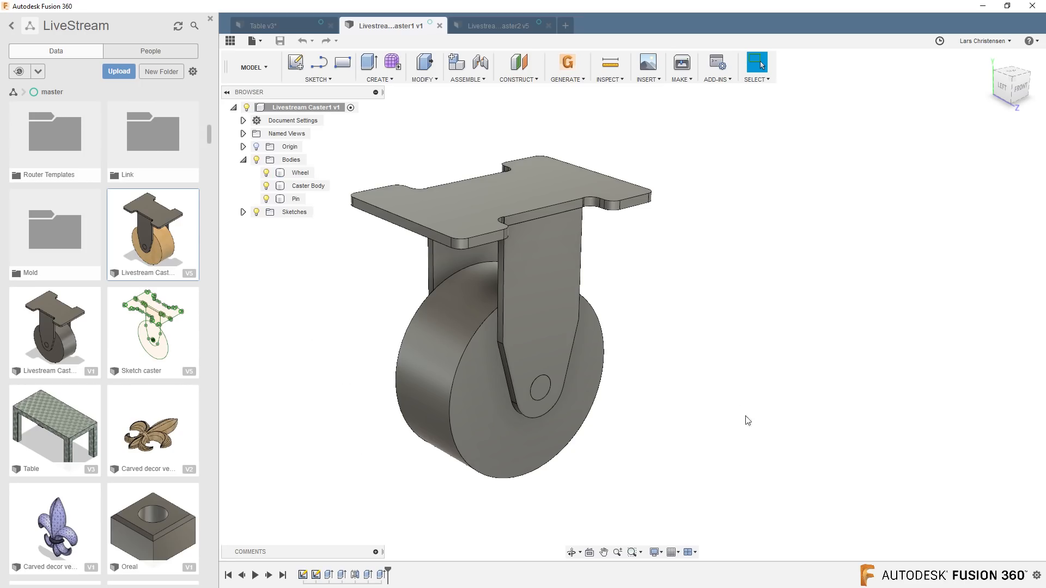
pyautogui.scroll(1, 237, 421)
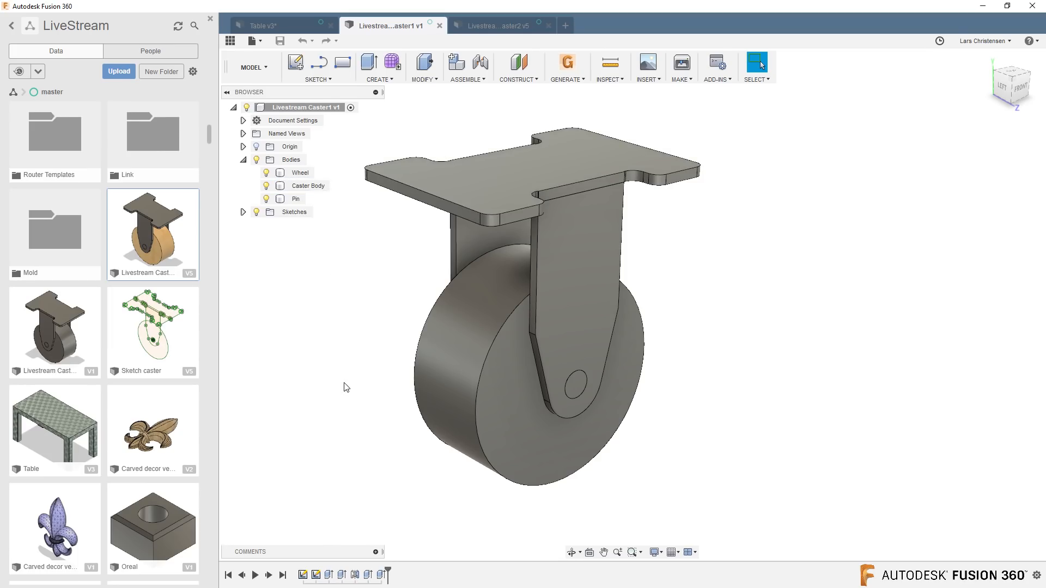
pyautogui.click(499, 419)
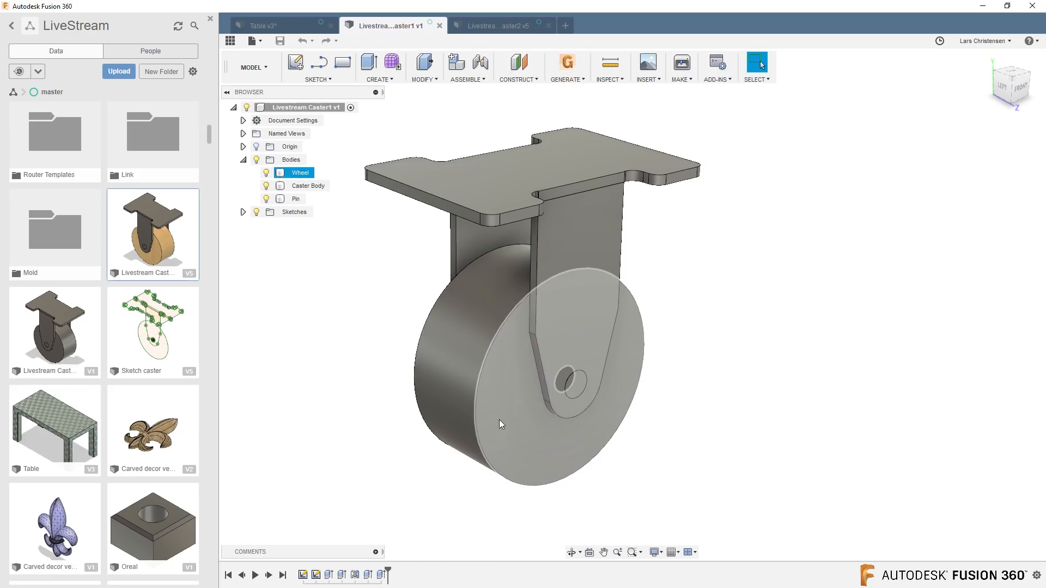
pyautogui.scroll(-1, 556, 355)
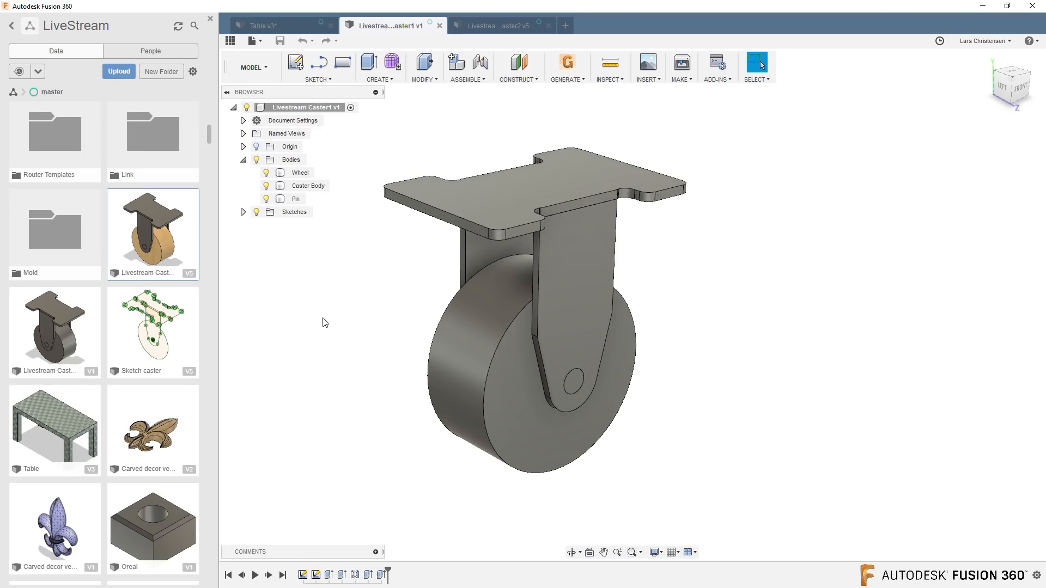
pyautogui.scroll(-1, 371, 285)
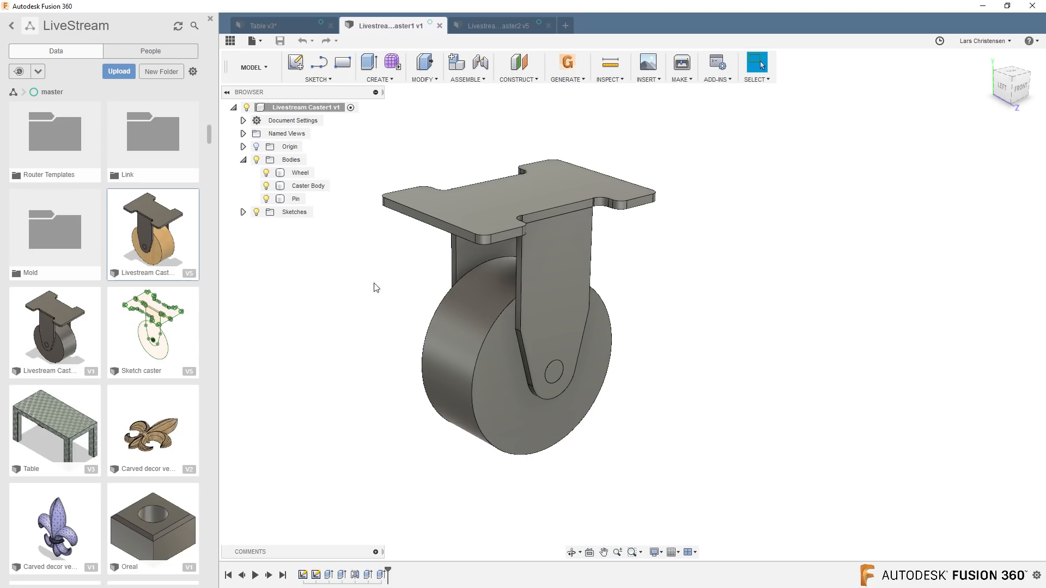
pyautogui.rightClick(305, 172)
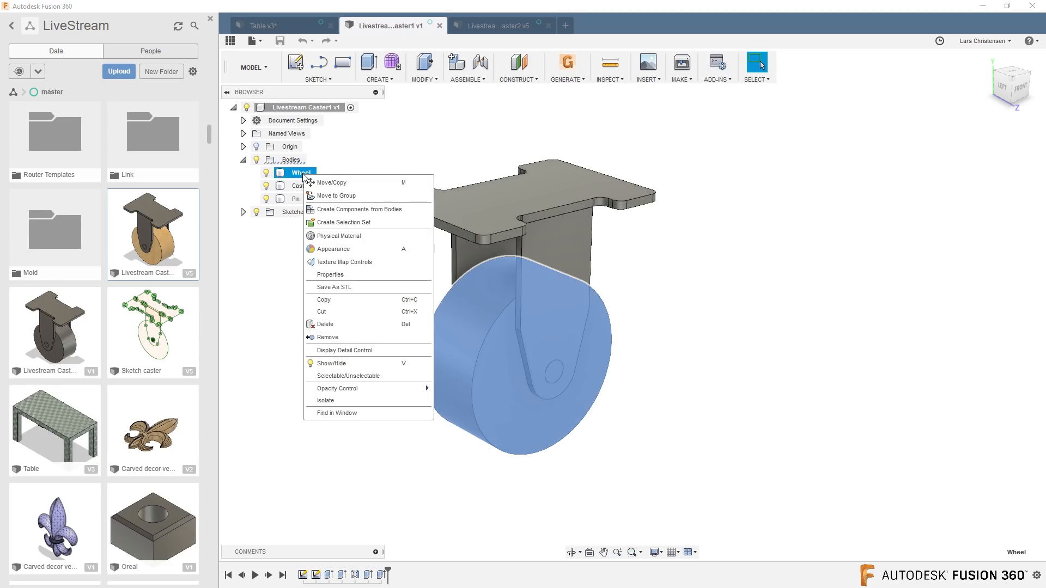
pyautogui.click(363, 211)
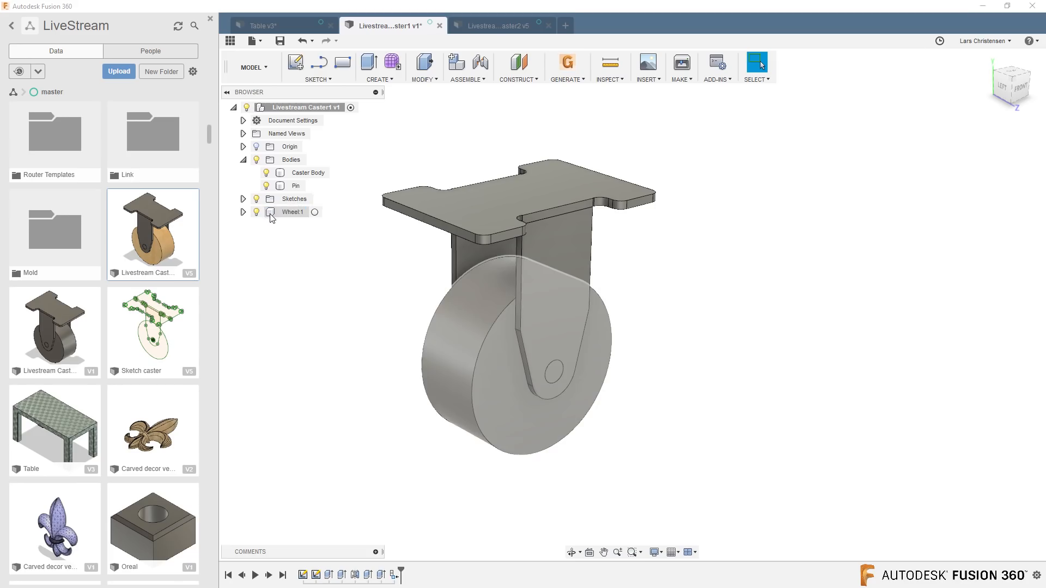
pyautogui.rightClick(309, 173)
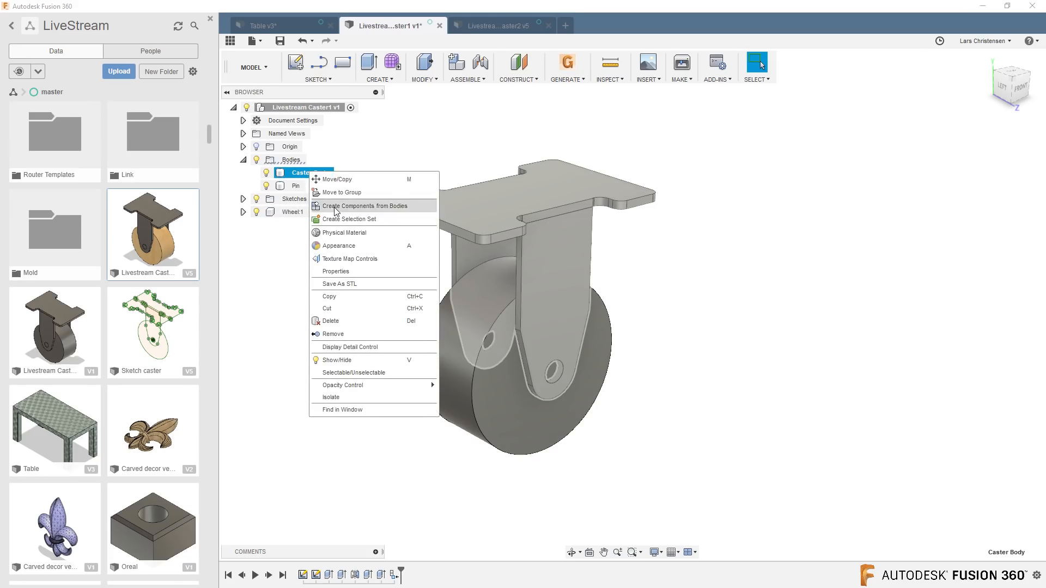
pyautogui.click(348, 204)
pyautogui.rightClick(296, 173)
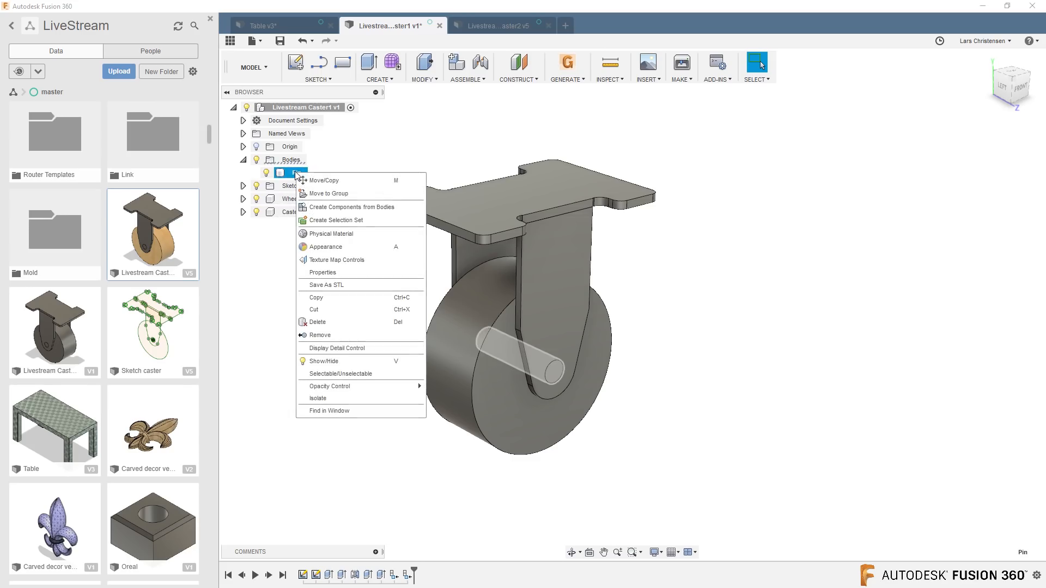
pyautogui.click(316, 207)
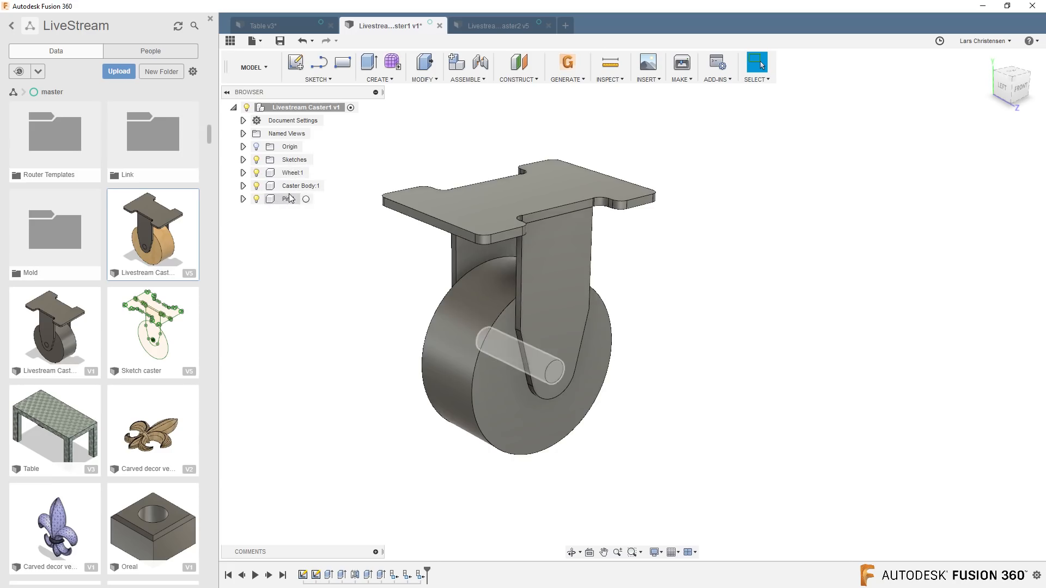
# Pull Livestream Caster1's Wheel and Caster Body components apart to test their free movement, and undo both moves.
pyautogui.click(505, 30)
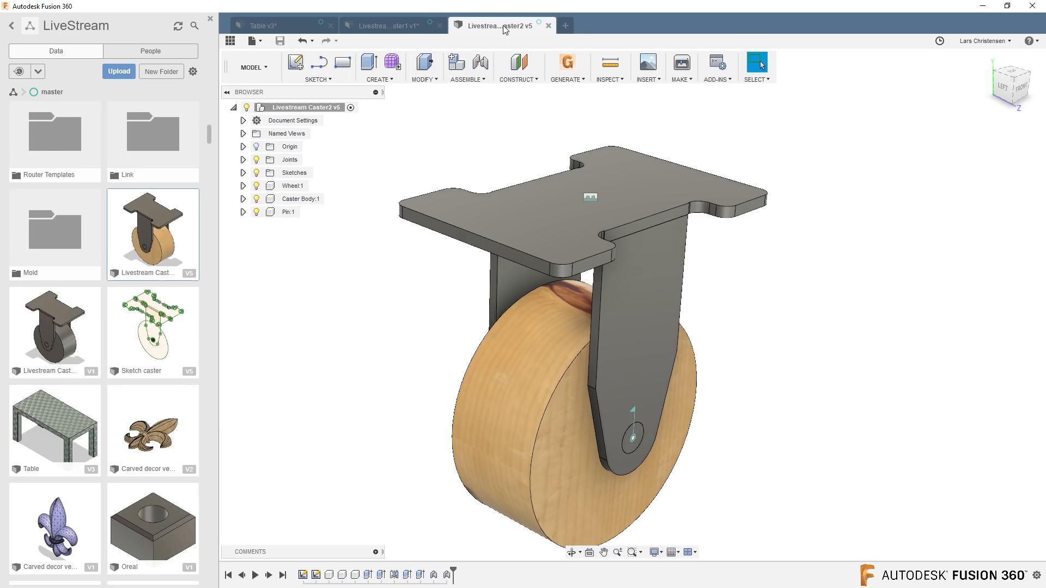
pyautogui.click(425, 31)
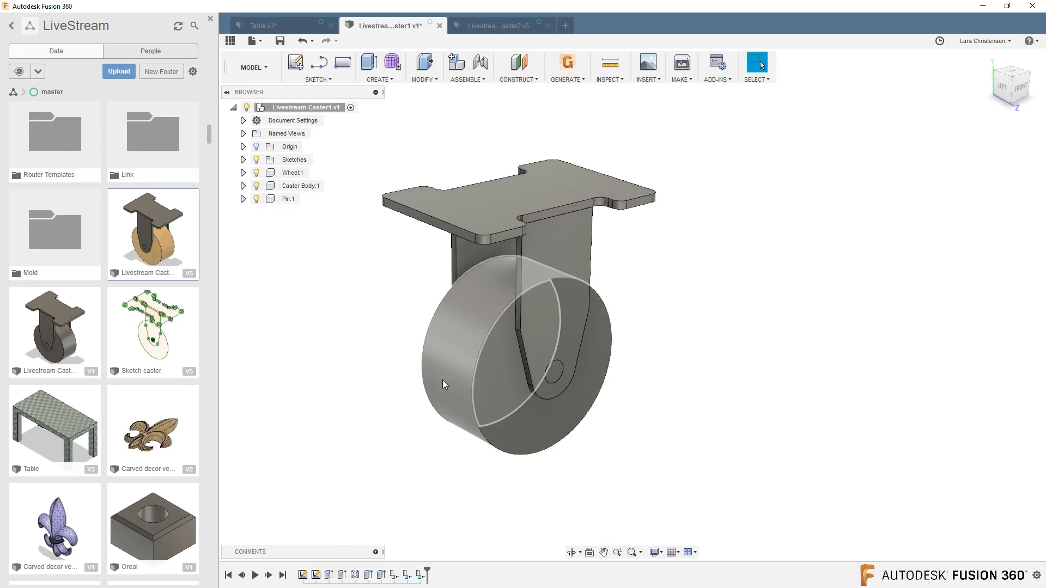
pyautogui.moveTo(443, 380); pyautogui.dragTo(324, 436)
pyautogui.moveTo(534, 335); pyautogui.dragTo(613, 325)
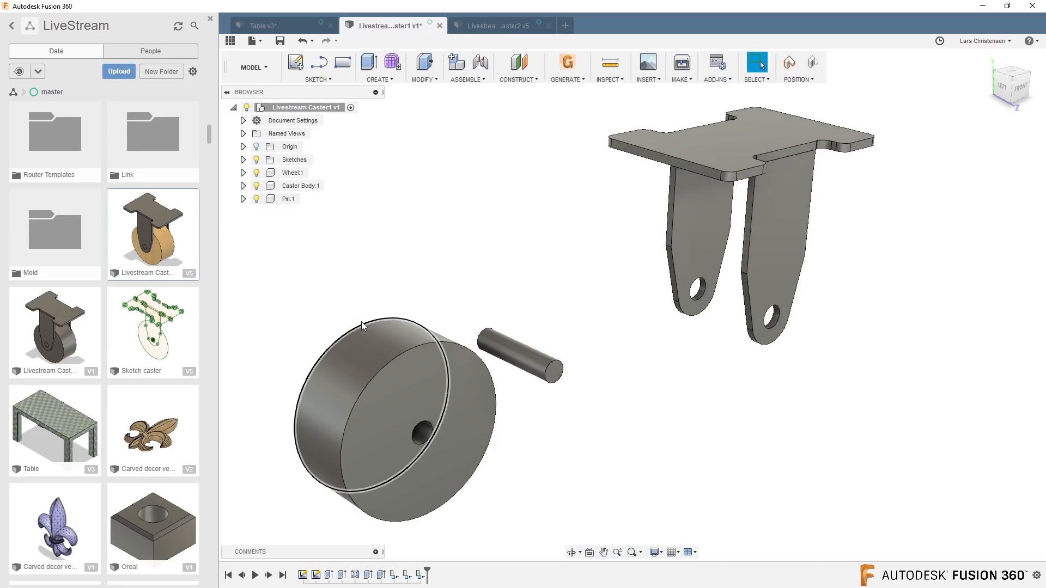
pyautogui.hotkey('ctrl', 'z')
pyautogui.hotkey('ctrl', 'z')
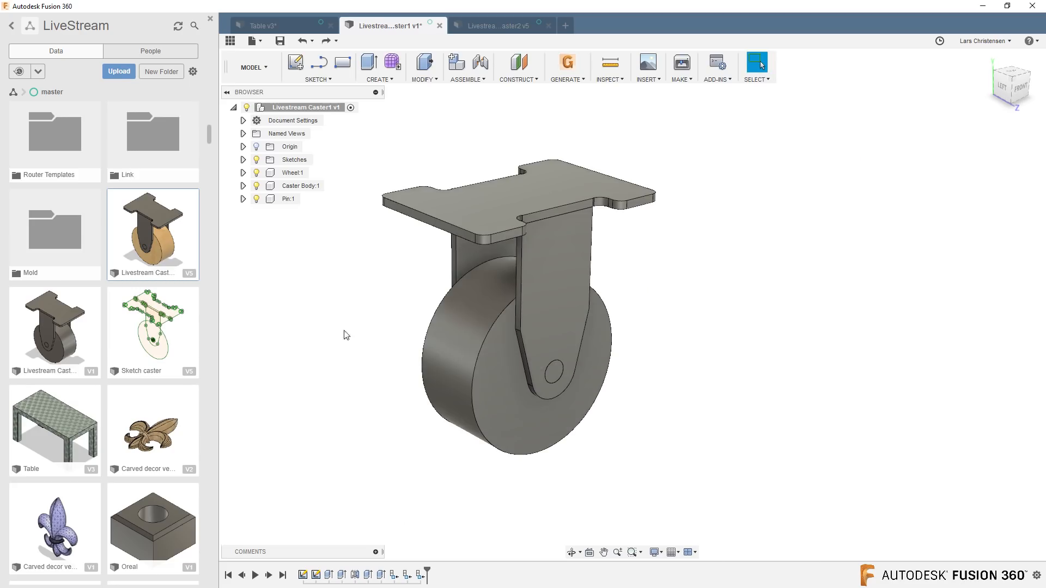
# Create a Rigid as-built joint between the Caster Body and Pin components.
pyautogui.scroll(-1, 310, 385)
pyautogui.scroll(1, 310, 385)
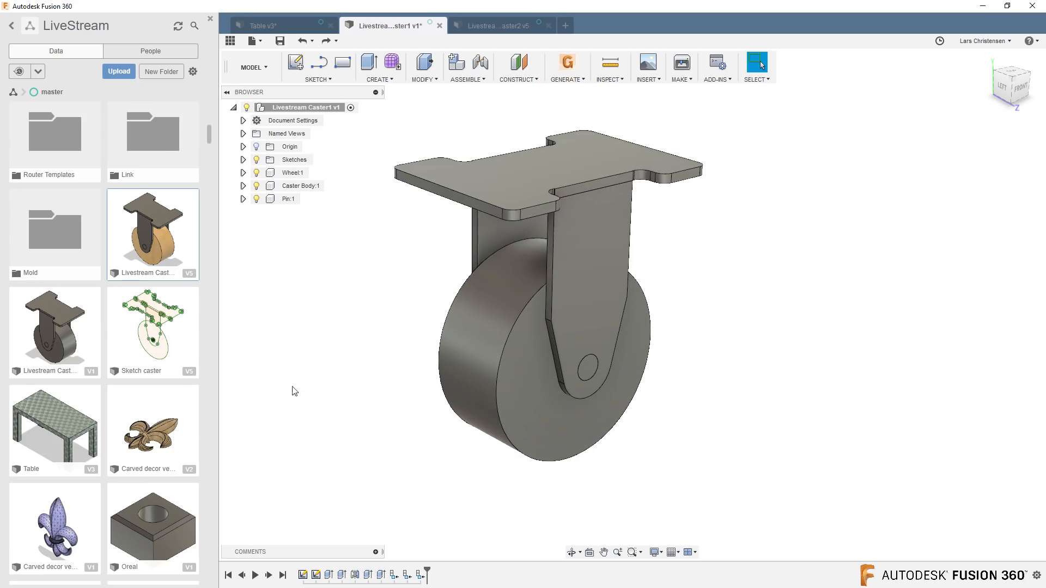
pyautogui.click(465, 79)
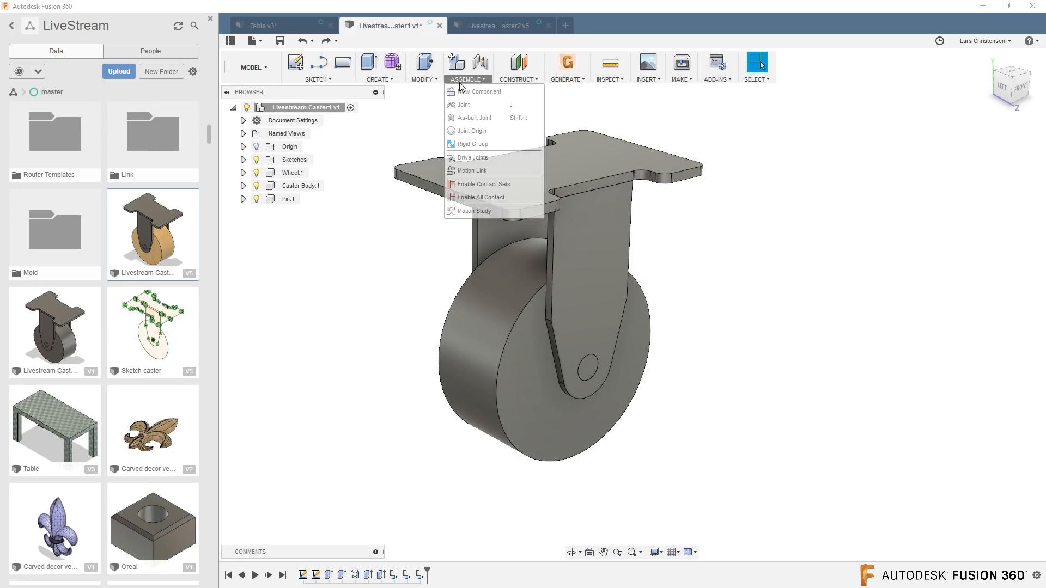
pyautogui.click(467, 117)
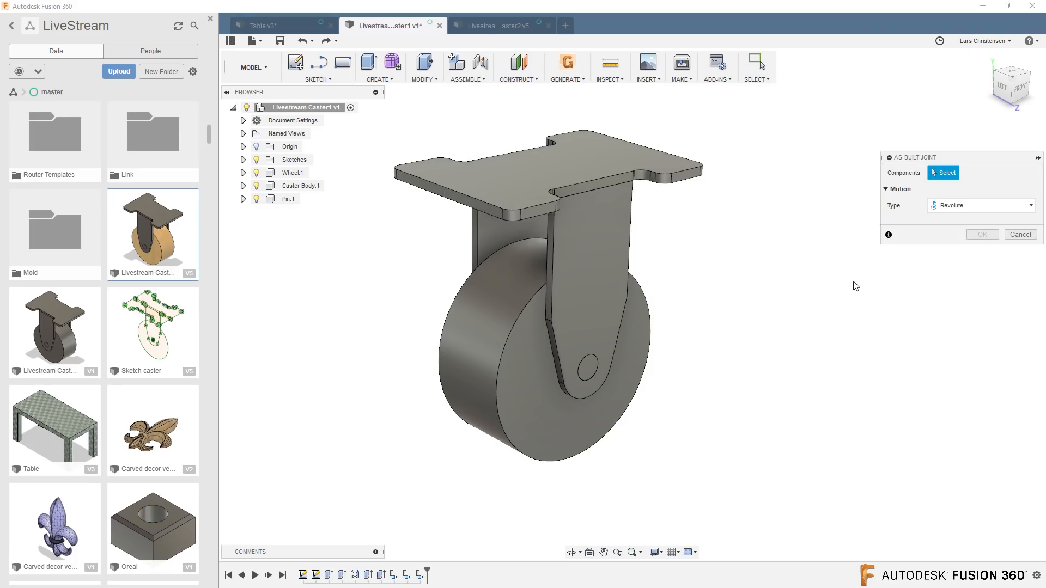
pyautogui.click(550, 172)
pyautogui.click(642, 332)
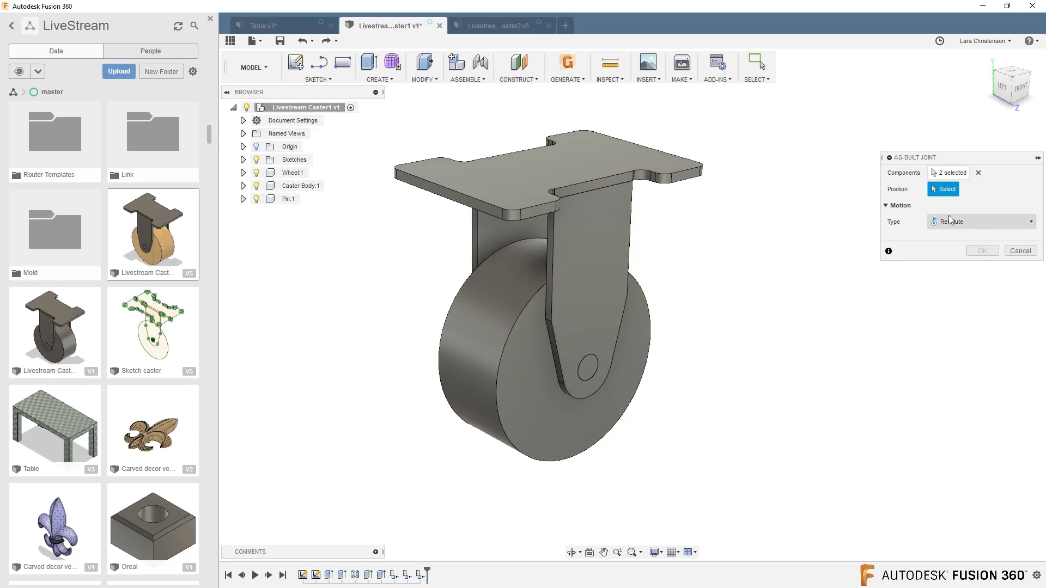
pyautogui.click(951, 223)
pyautogui.click(948, 237)
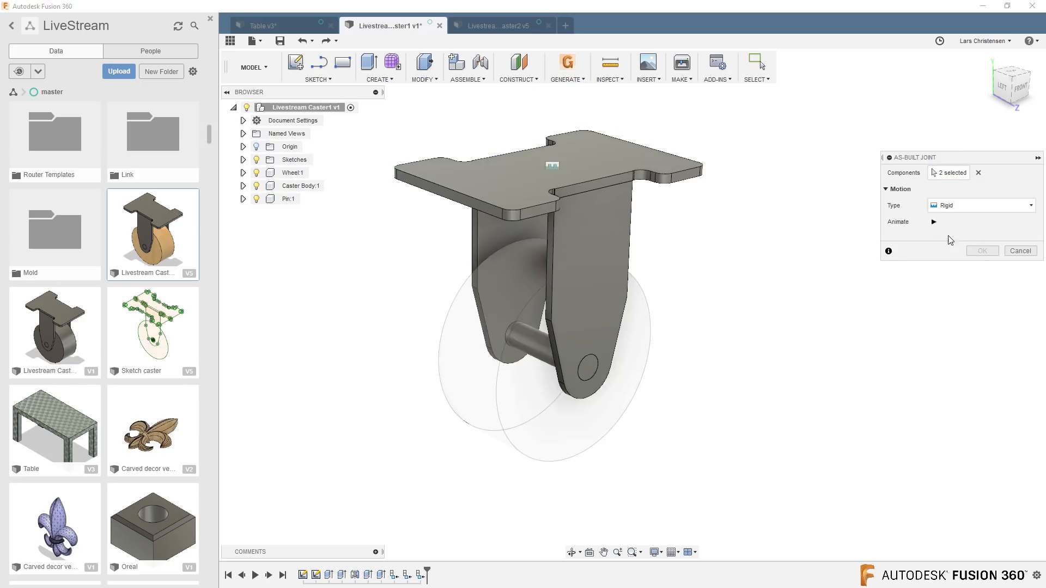
pyautogui.click(979, 251)
# Create a Revolute as-built joint between the Wheel and Pin, positioned at the centre of the pin's end face and rotating about the Z axis.
pyautogui.rightClick(868, 275)
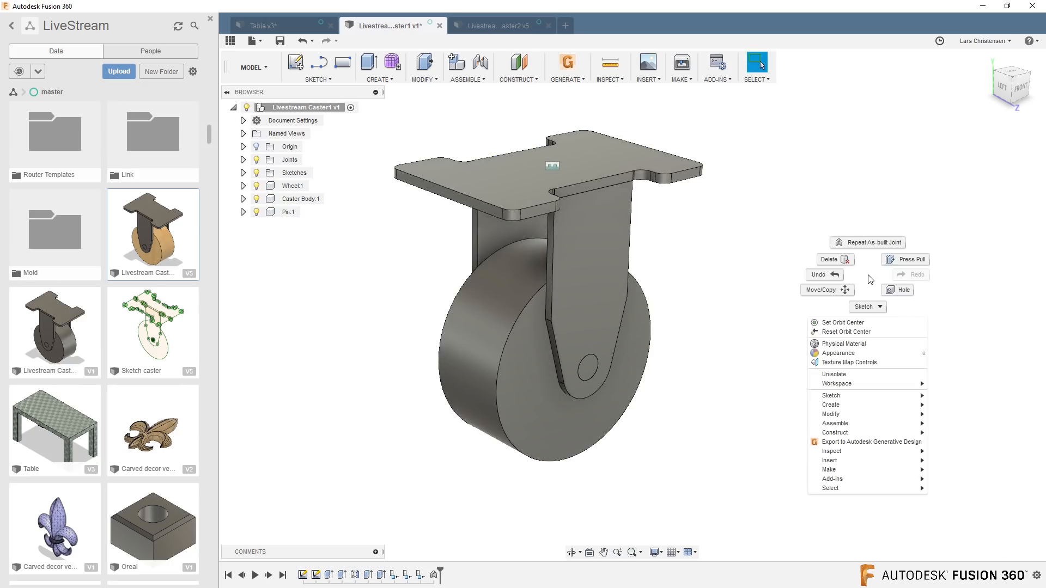
pyautogui.click(882, 243)
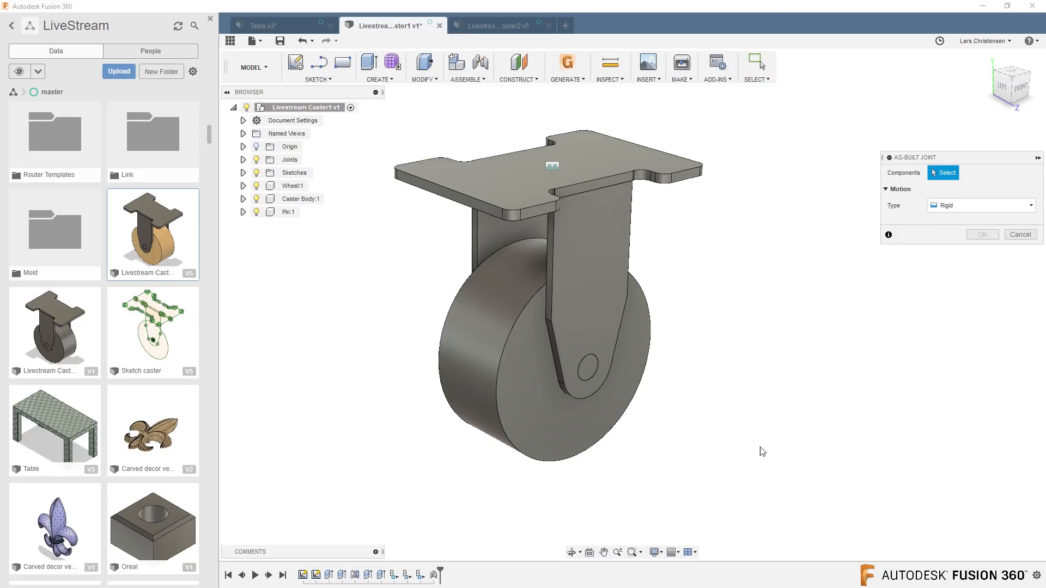
pyautogui.click(522, 429)
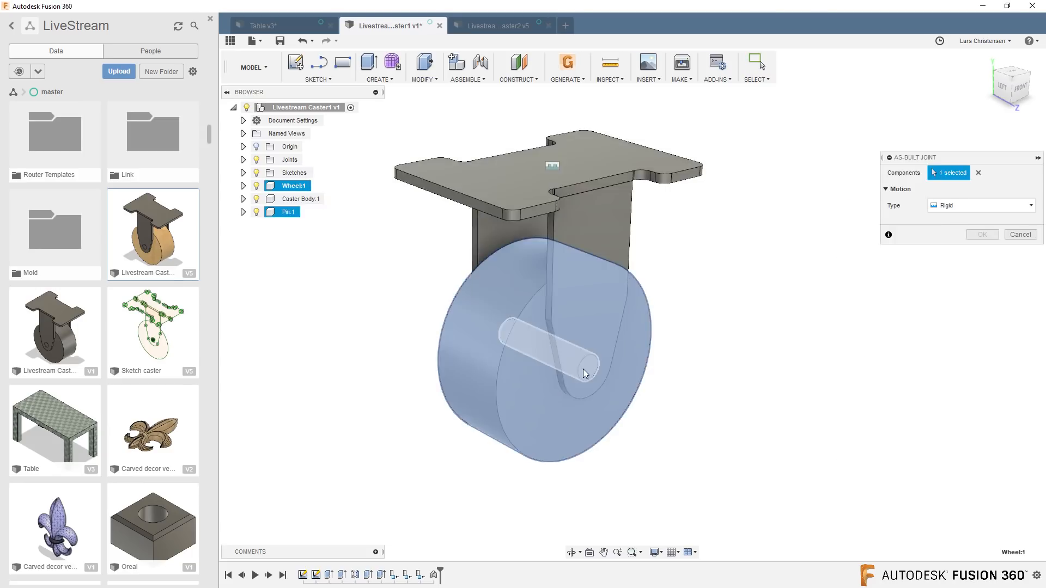
pyautogui.click(583, 369)
pyautogui.click(970, 207)
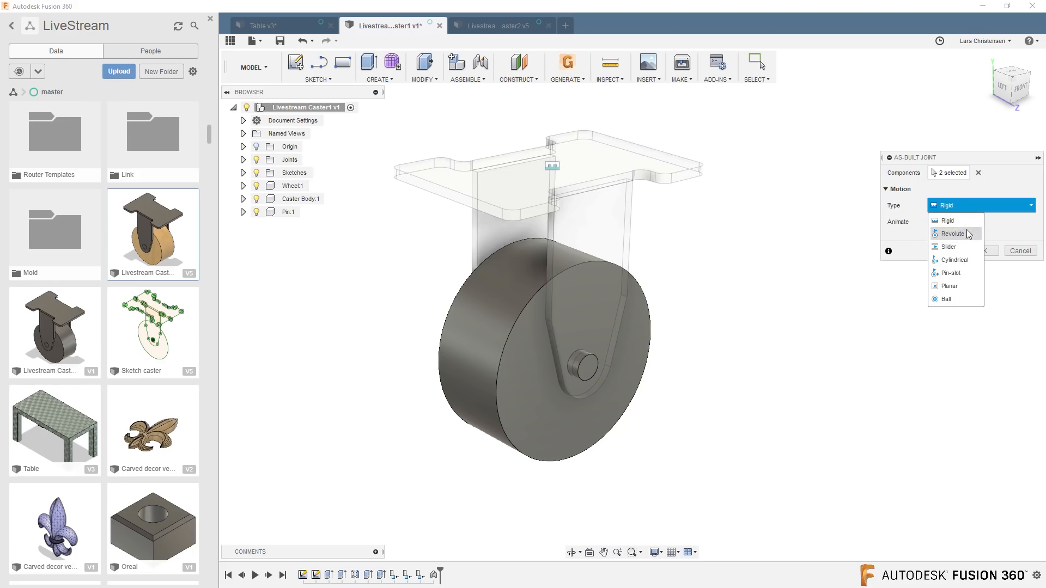
pyautogui.click(969, 234)
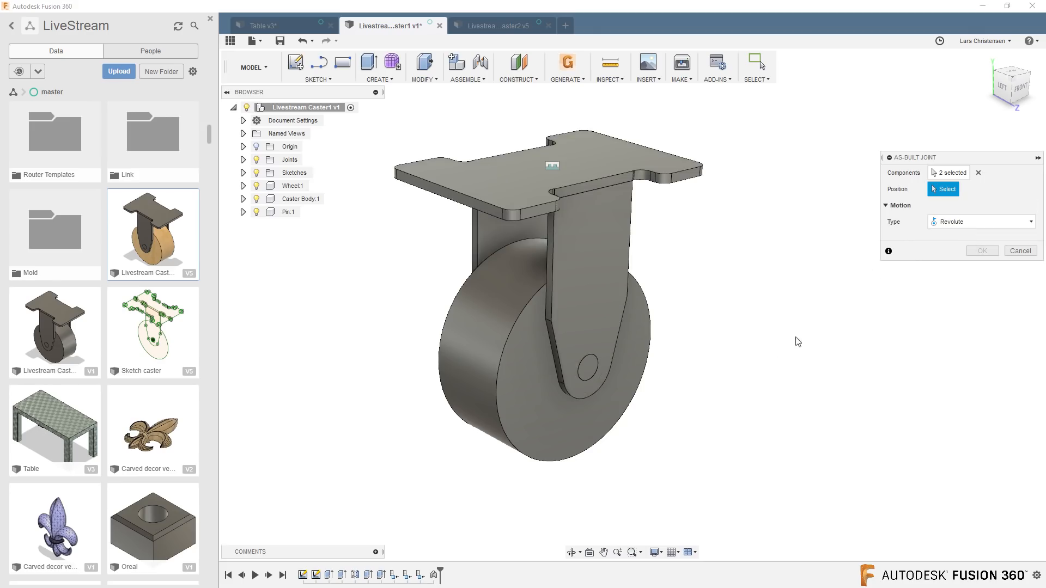
pyautogui.click(588, 369)
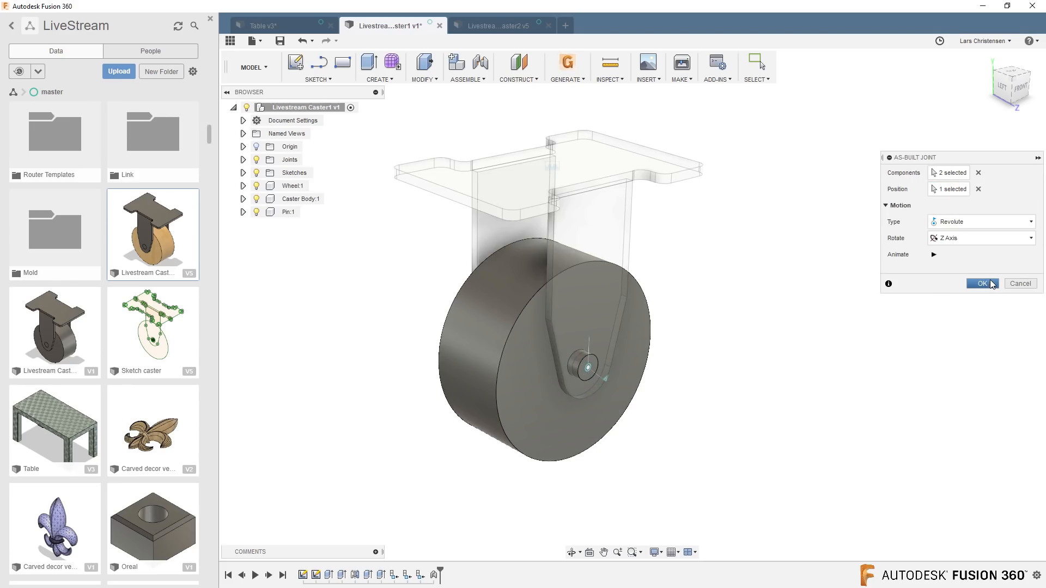
pyautogui.click(982, 284)
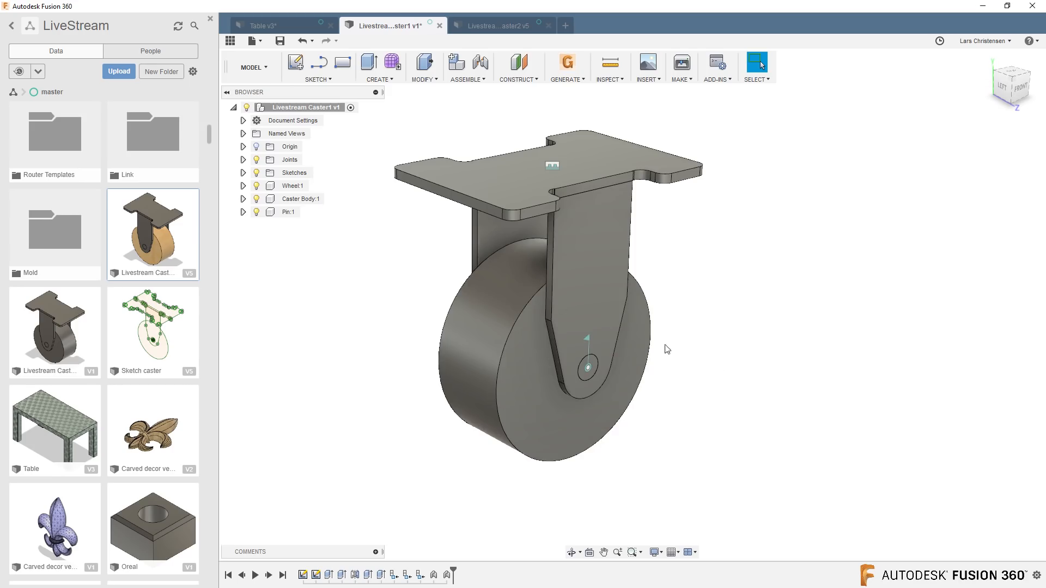
# Compare the jointed Livestream Caster1 with the Livestream Caster2 design and return to Caster1.
pyautogui.click(486, 28)
pyautogui.click(415, 32)
pyautogui.click(487, 29)
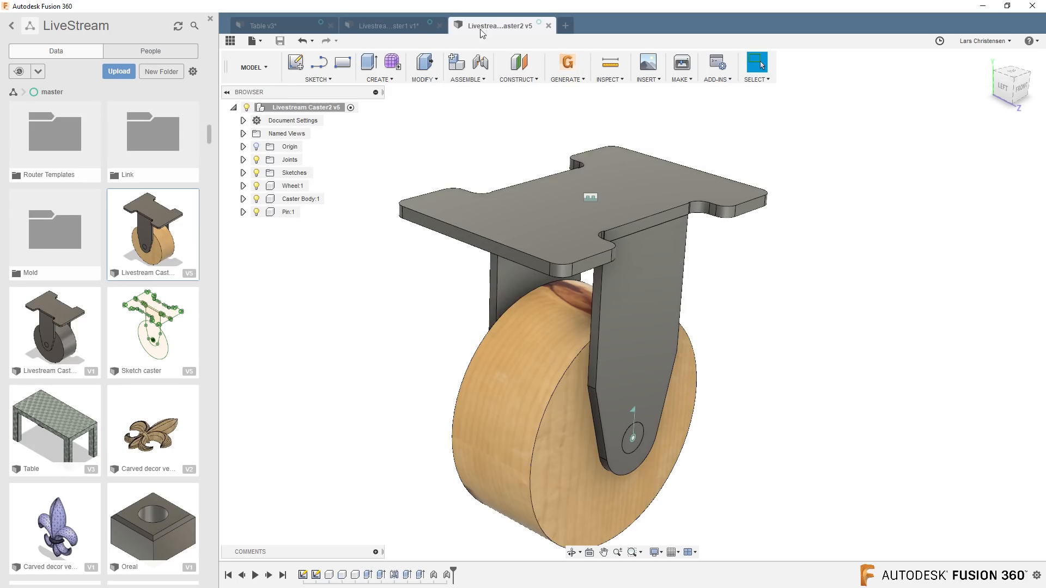
pyautogui.click(390, 26)
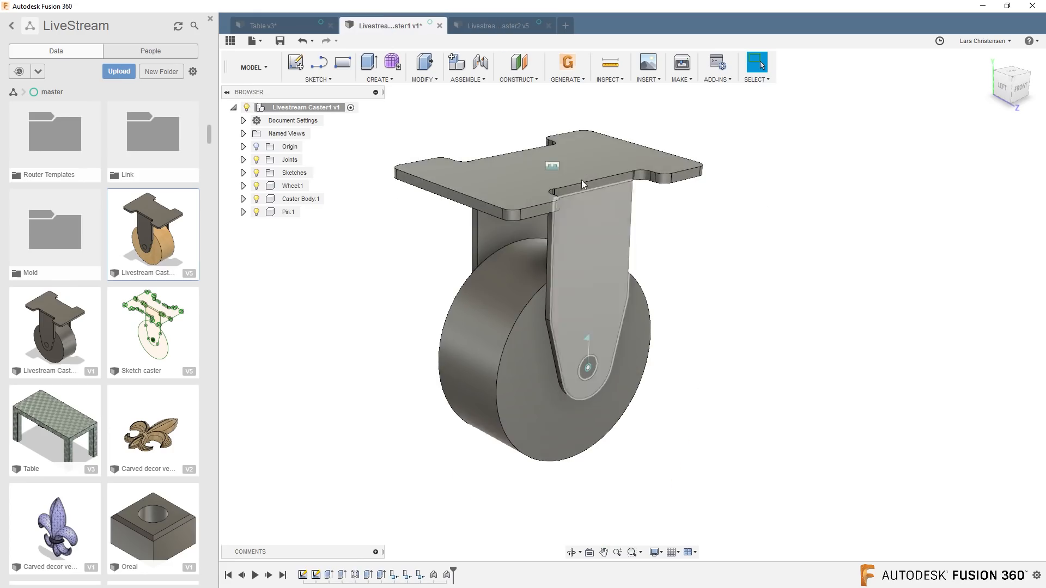
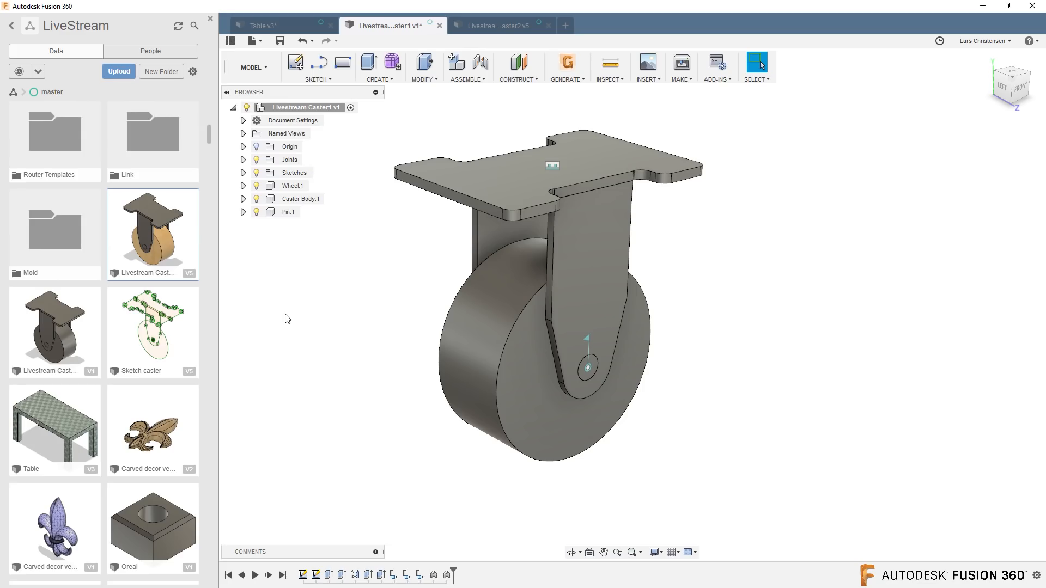
# Save a copy of Livestream Caster1's Wheel component as "Caster1 v1_Wheel" in the master folder and open the copy.
pyautogui.rightClick(298, 187)
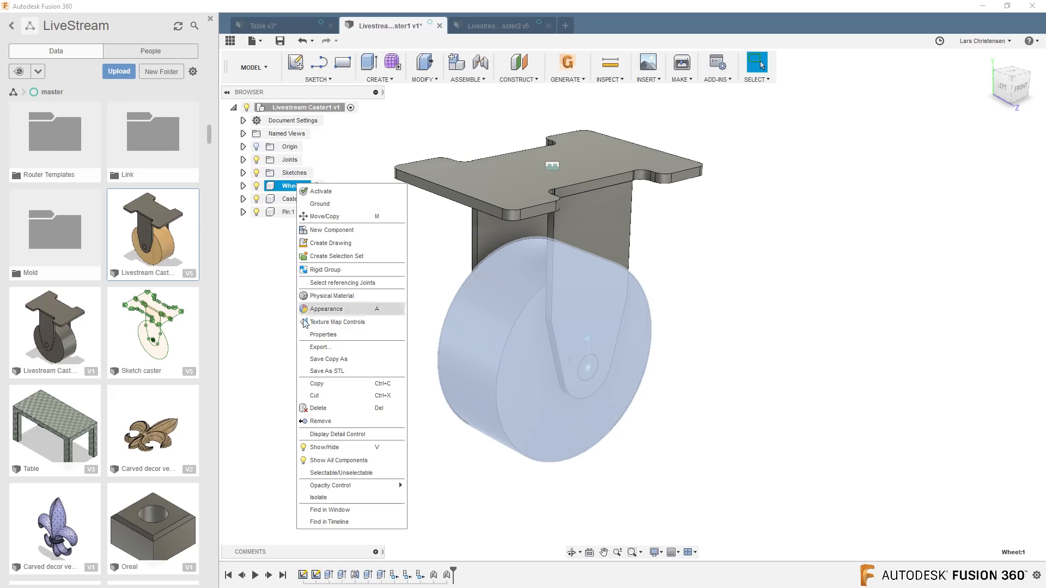
pyautogui.click(334, 359)
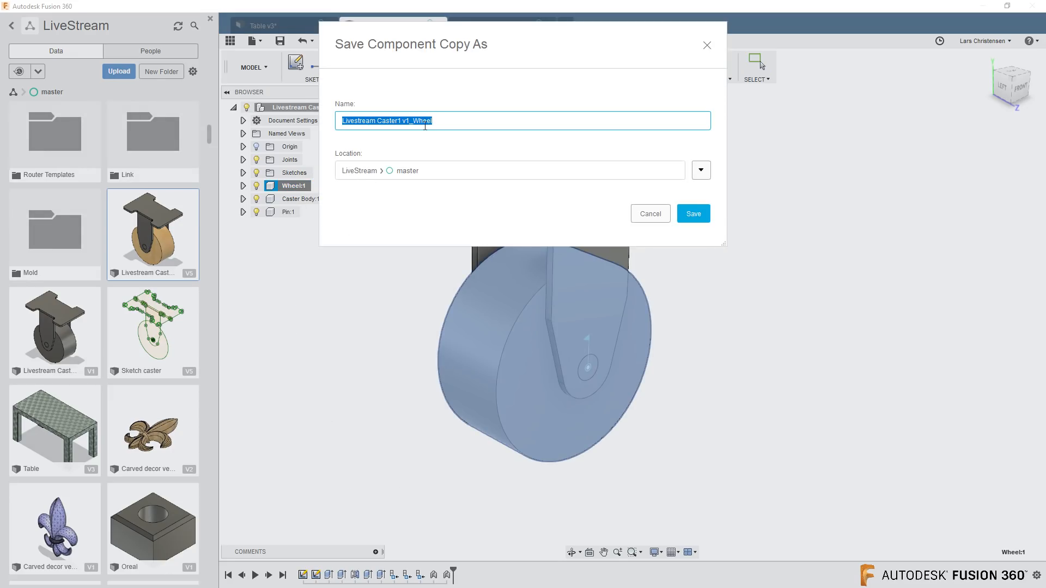
pyautogui.moveTo(378, 120); pyautogui.dragTo(277, 146)
pyautogui.press('BackSpace')
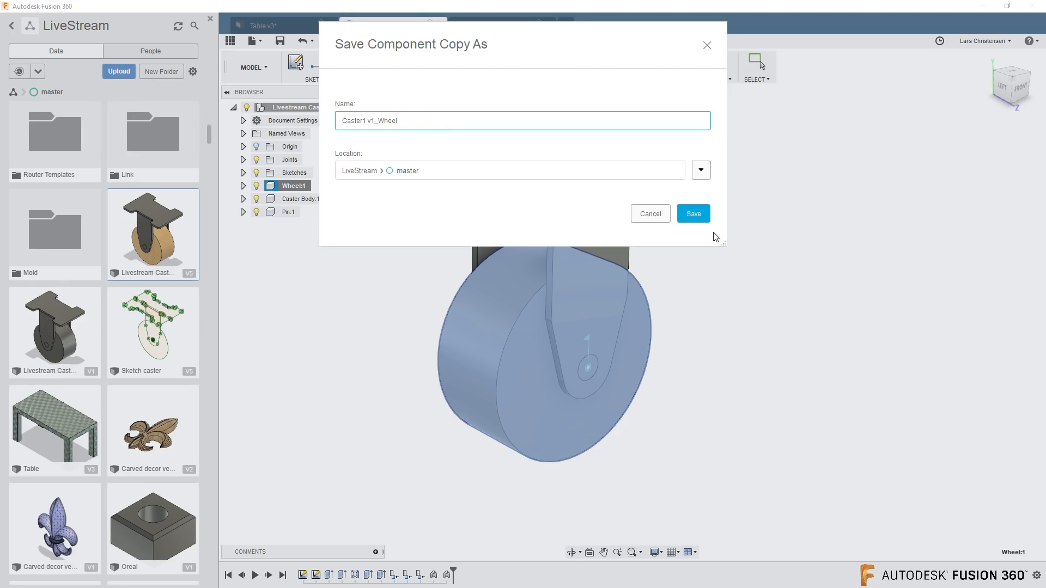
pyautogui.click(705, 213)
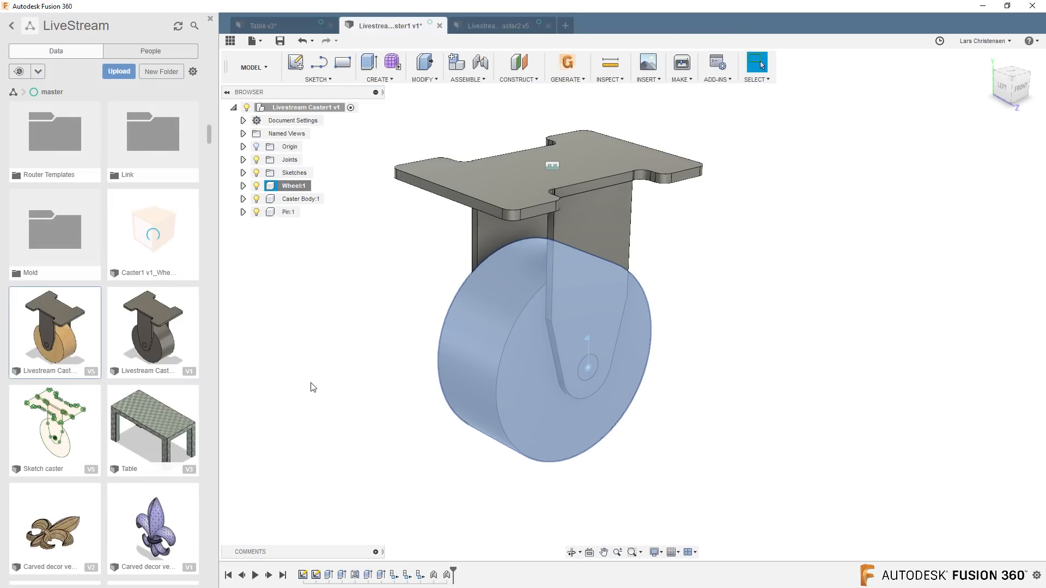
pyautogui.doubleClick(145, 258)
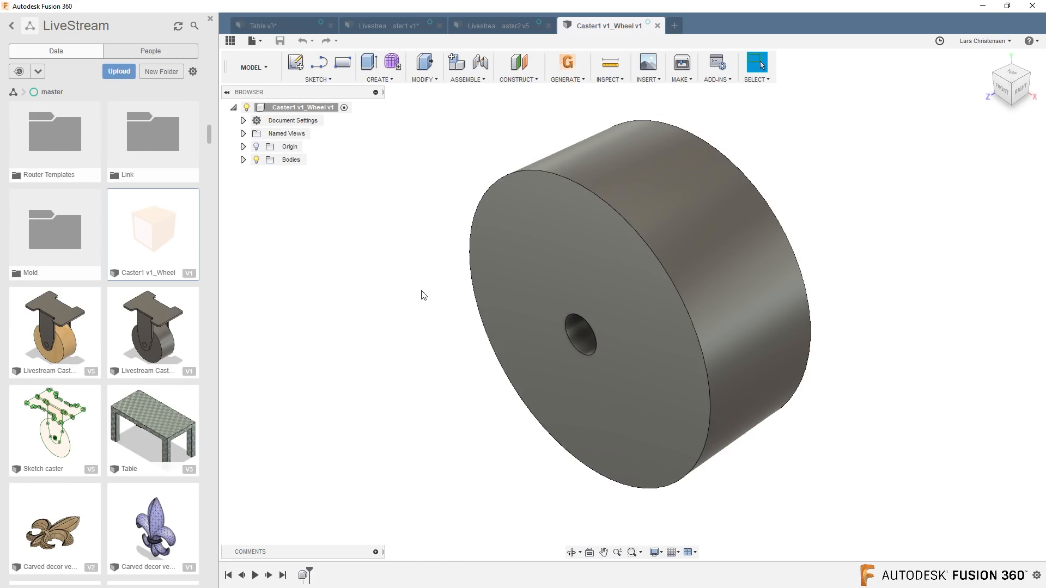
# Save a copy of Livestream Caster2's Wheel component as "Caster2 v5_Wheel" in the master folder and open the copy.
pyautogui.click(496, 25)
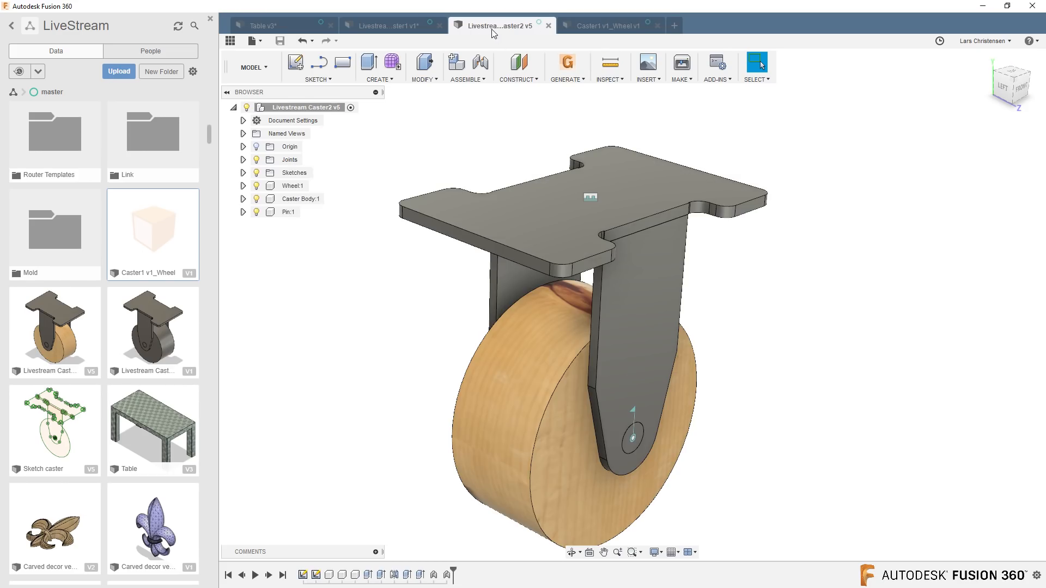
pyautogui.rightClick(293, 186)
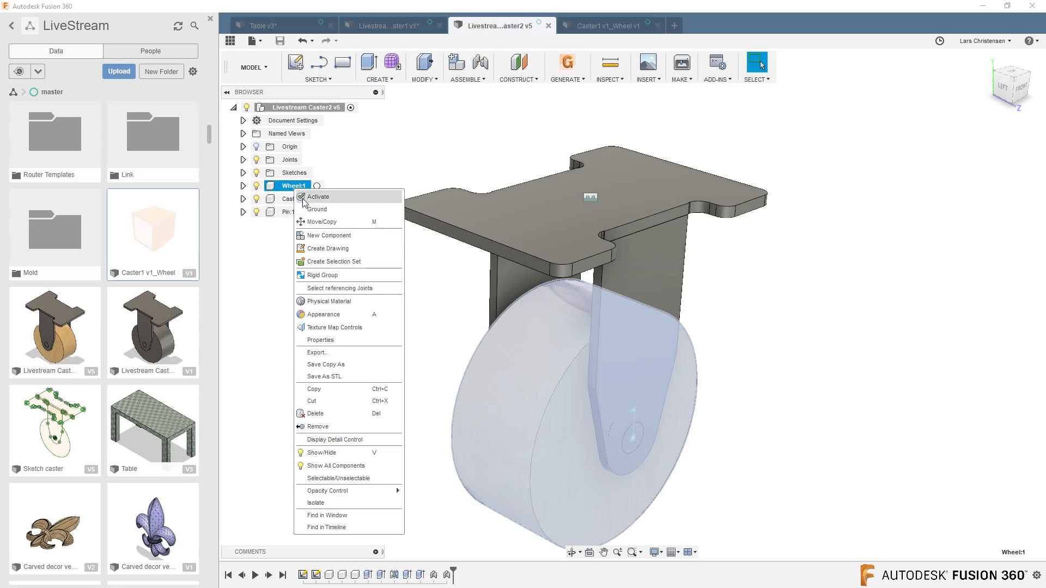
pyautogui.click(331, 365)
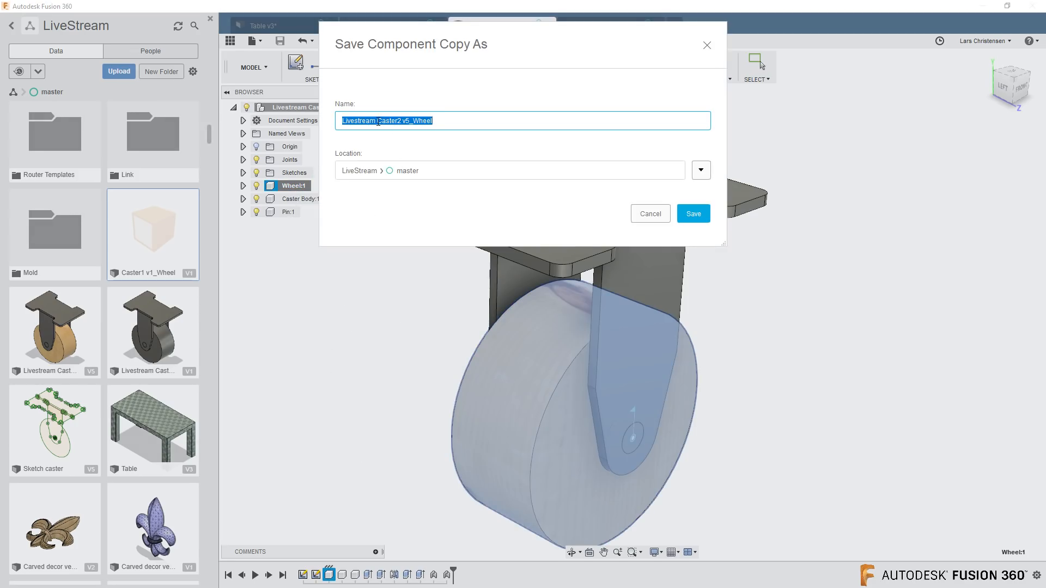
pyautogui.moveTo(378, 123); pyautogui.dragTo(327, 124)
pyautogui.press('BackSpace')
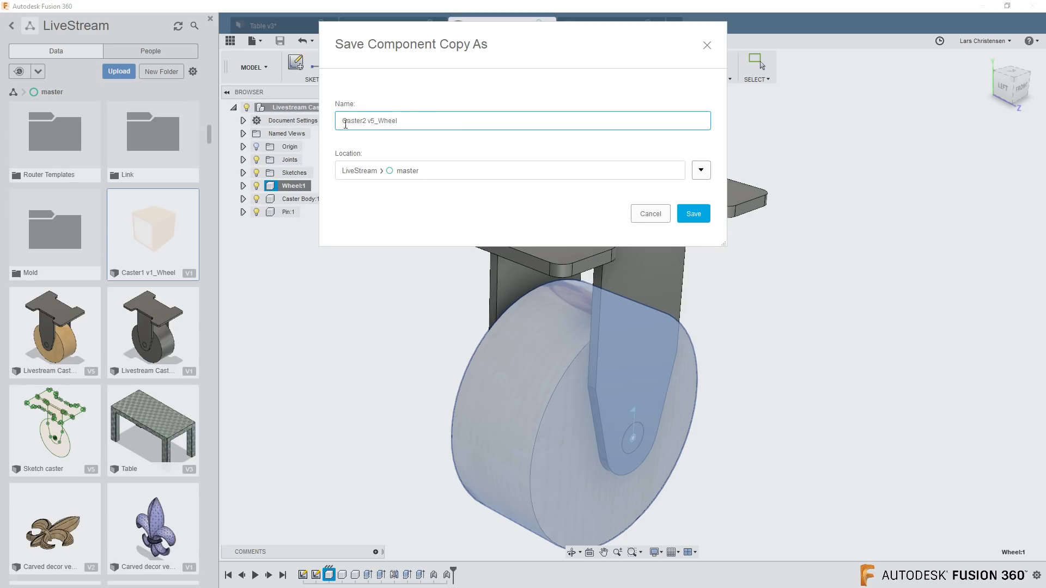
pyautogui.click(694, 215)
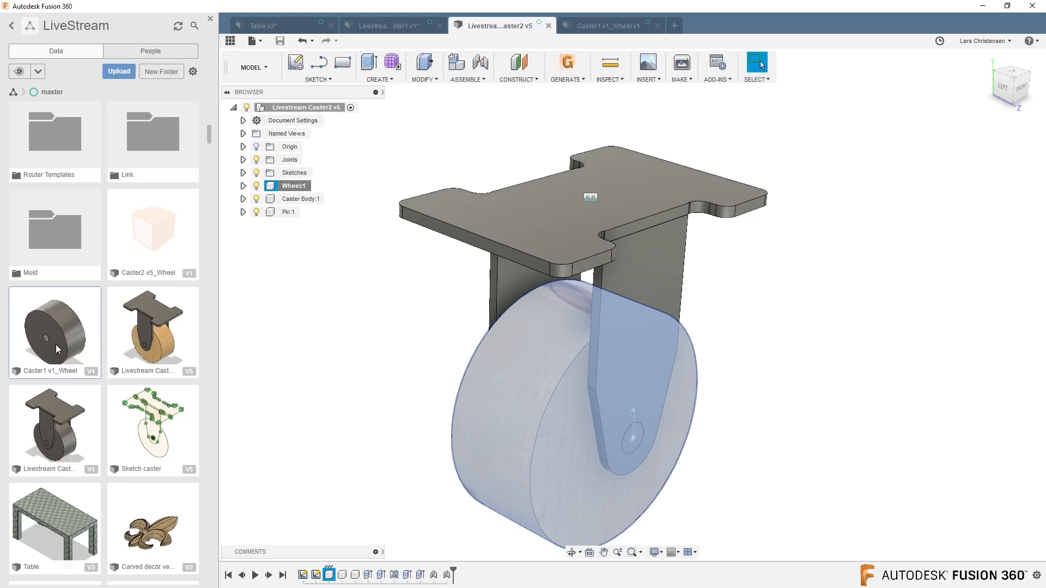
pyautogui.doubleClick(179, 244)
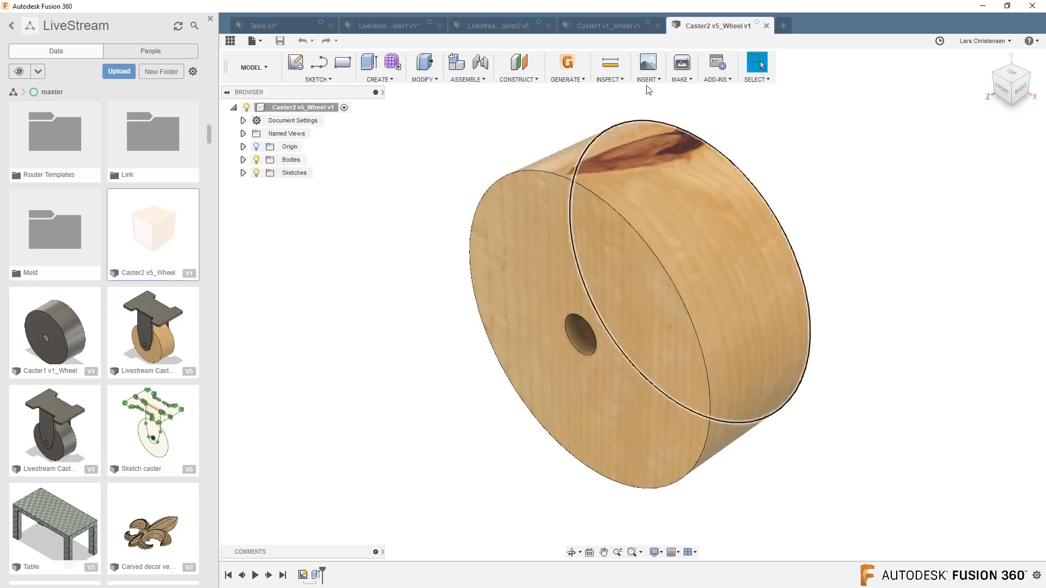
# Compare the design histories of the two wheel copies, examining the sketch and extrusion behind the Caster2 wheel.
pyautogui.click(617, 28)
pyautogui.click(715, 26)
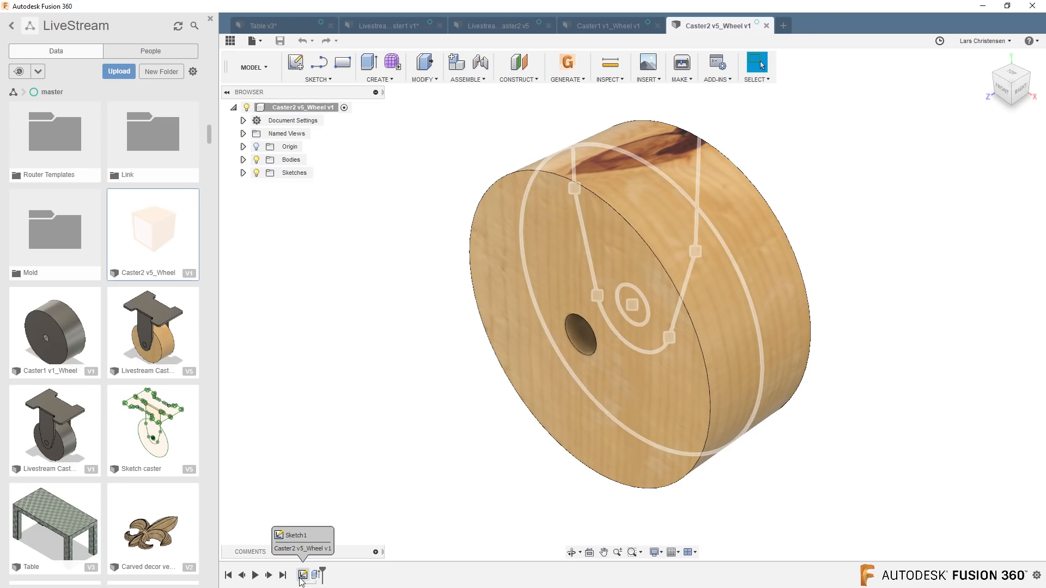
pyautogui.click(605, 28)
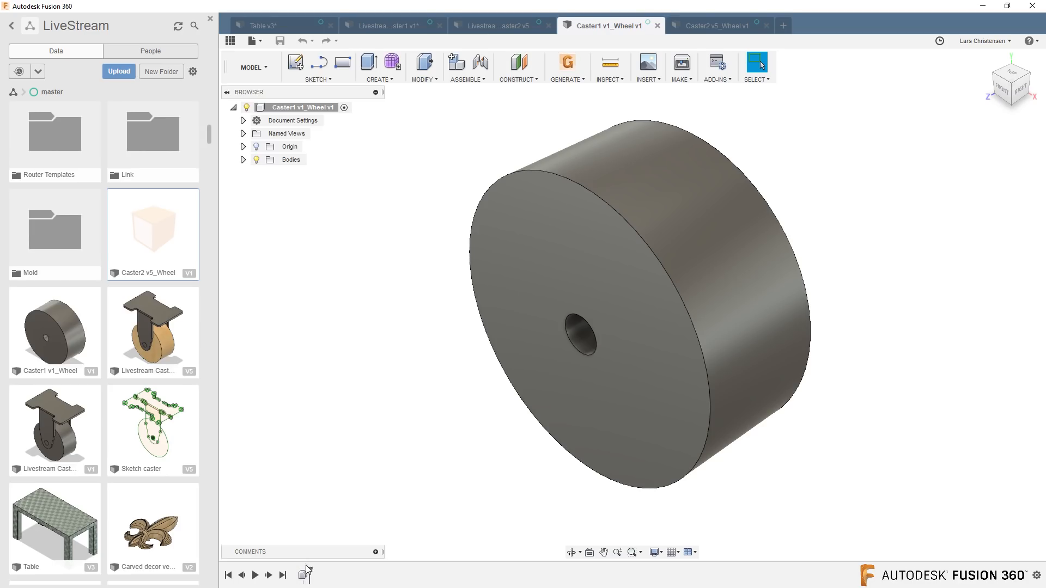
pyautogui.click(722, 33)
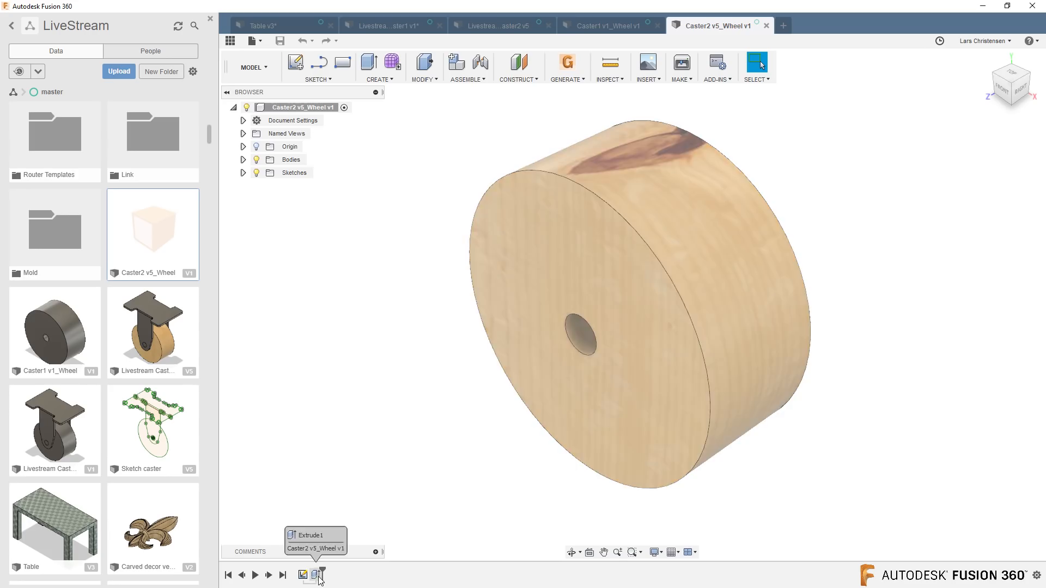
pyautogui.click(318, 576)
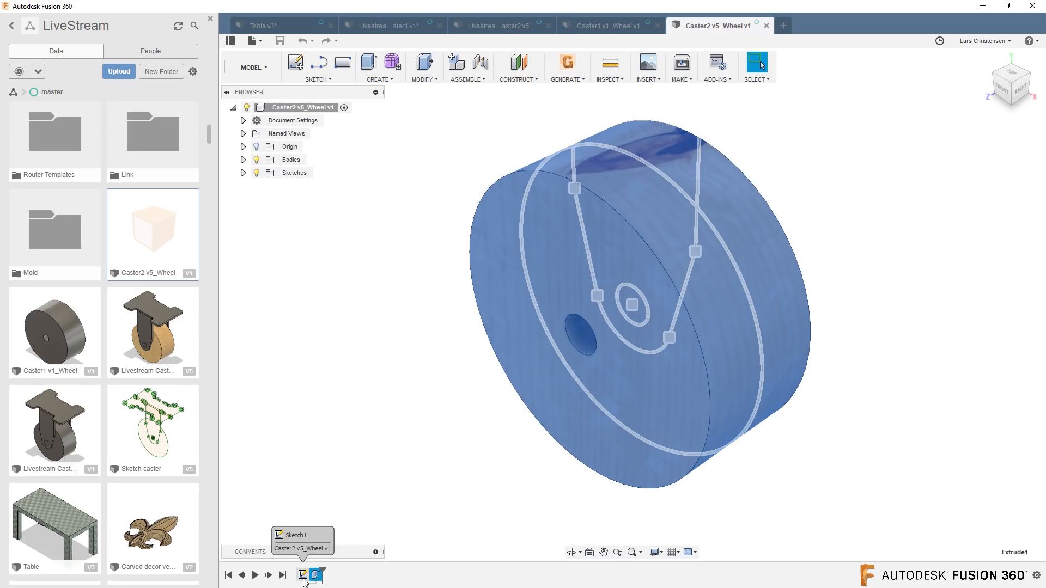
pyautogui.click(303, 575)
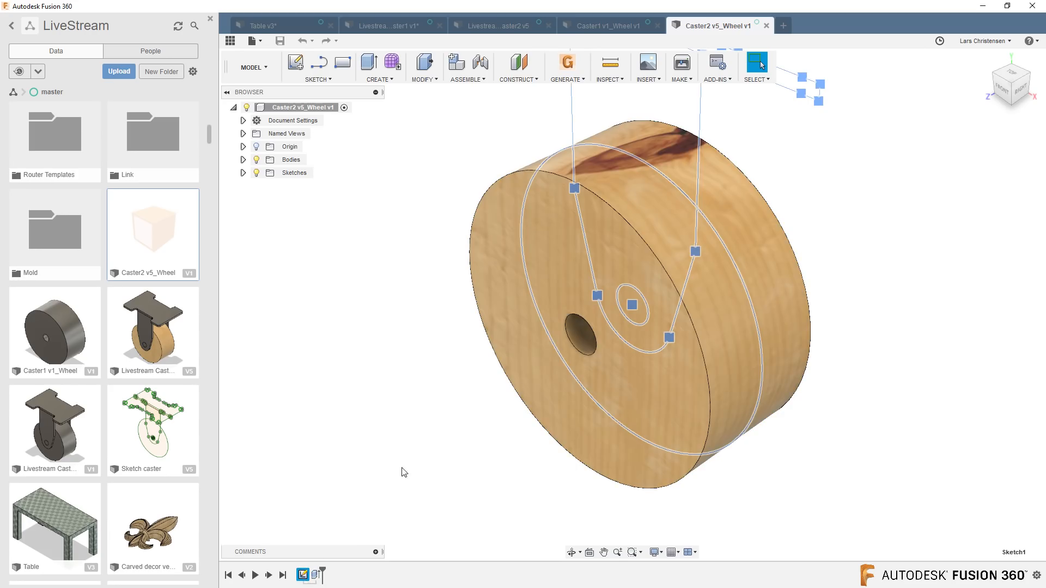
pyautogui.scroll(-3, 400, 469)
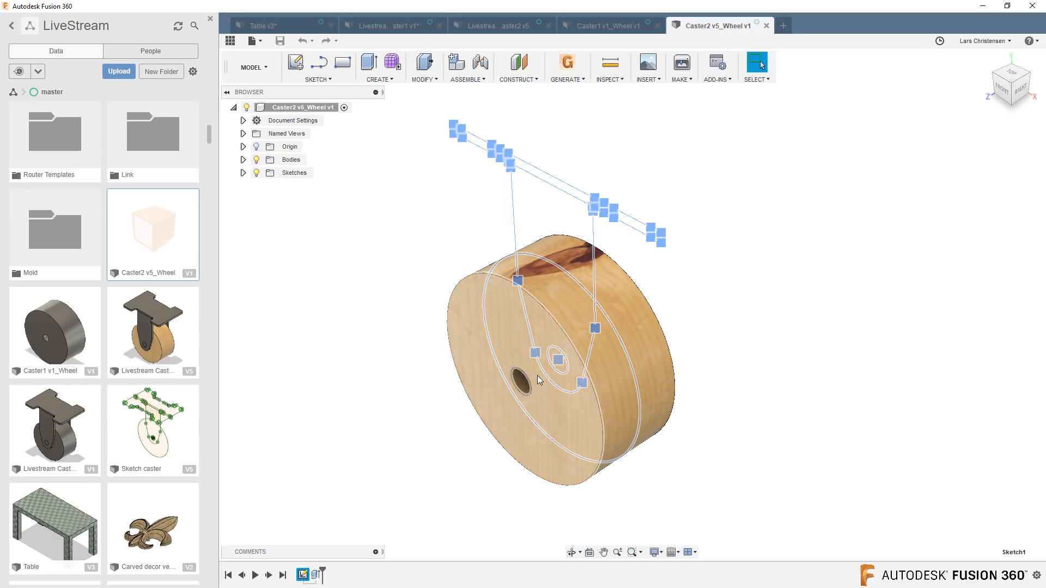
pyautogui.click(375, 444)
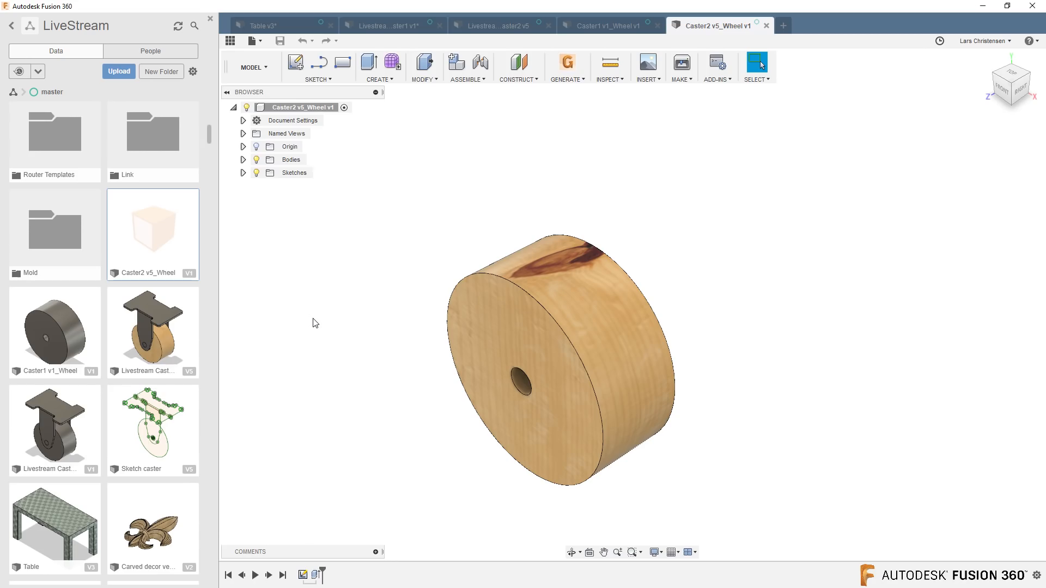
# Review the casters on the Table design, and revisit the Caster2 and Caster1 wheel copies.
pyautogui.click(280, 26)
pyautogui.scroll(-5, 303, 476)
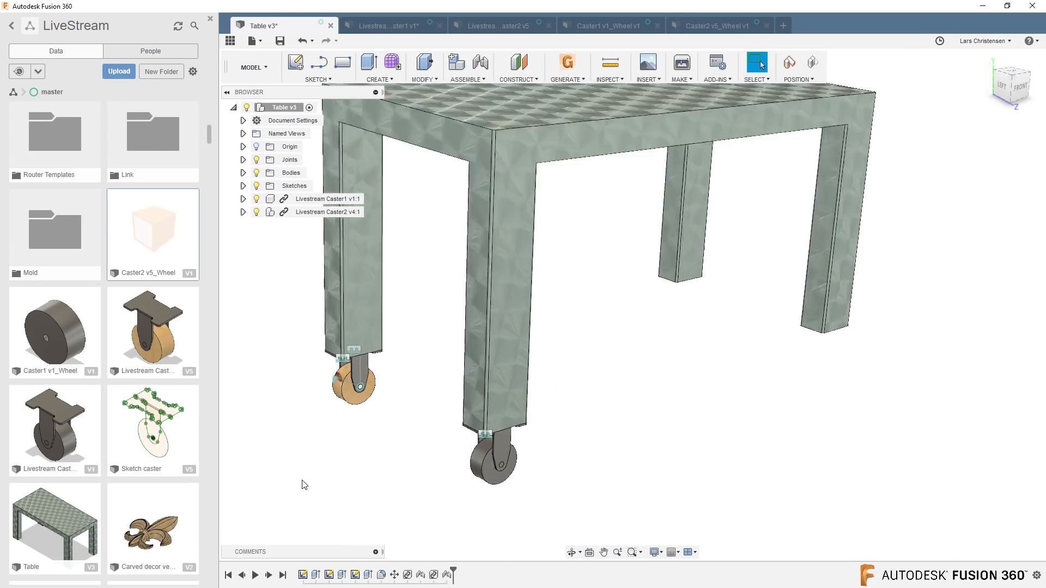
pyautogui.scroll(2, 366, 497)
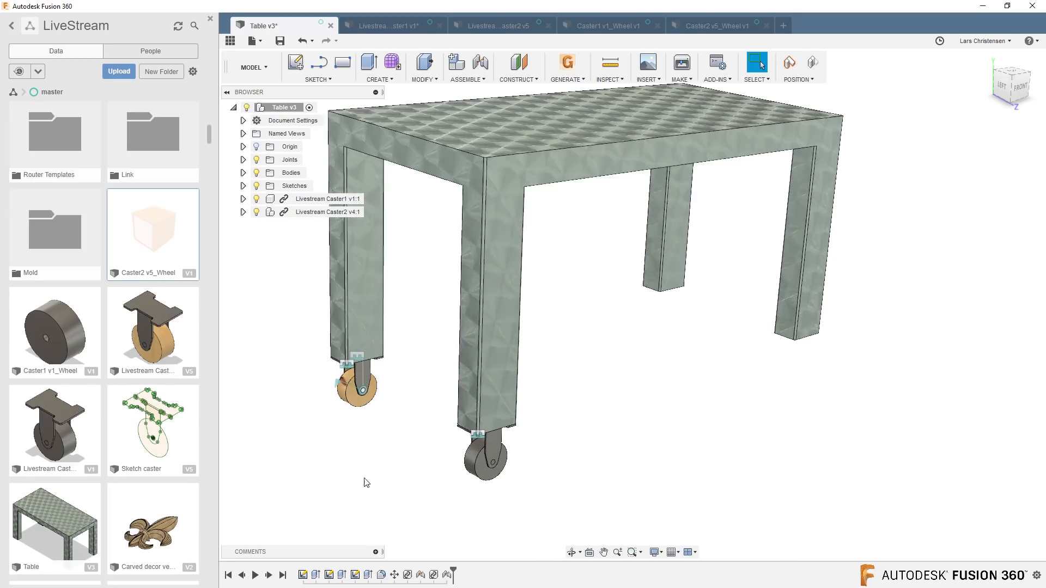
pyautogui.scroll(-1, 366, 482)
pyautogui.scroll(3, 269, 409)
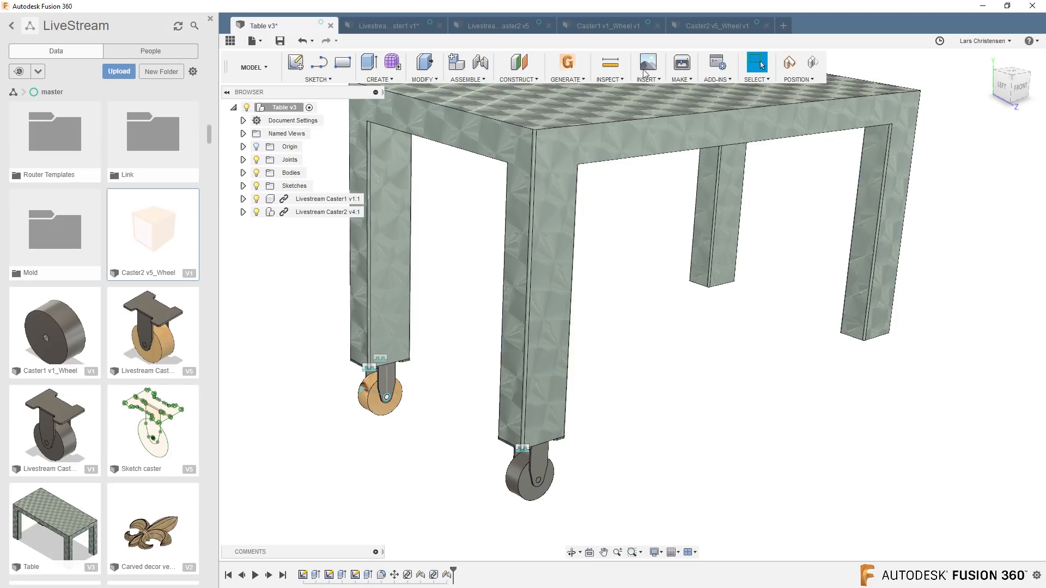
pyautogui.click(688, 27)
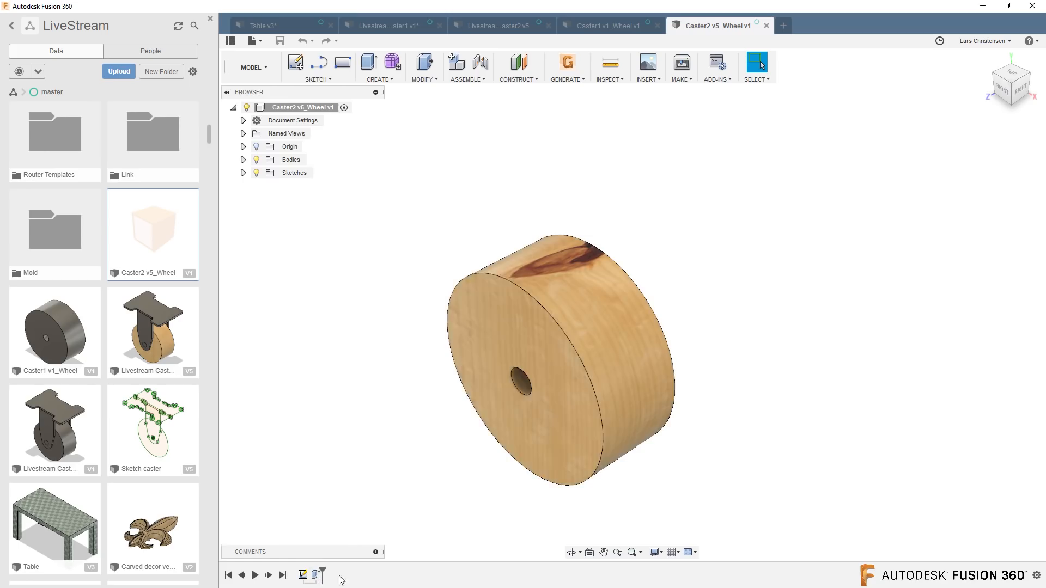
pyautogui.click(603, 25)
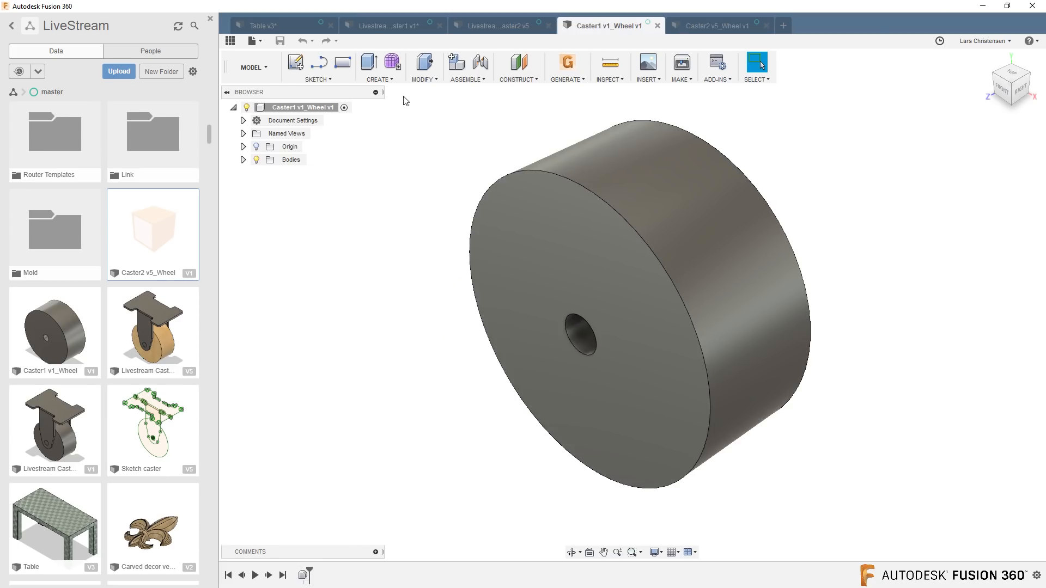
# Roll Livestream Caster1's history back to its two sketches, step through its features up to the component conversion, and restore the full history.
pyautogui.click(390, 29)
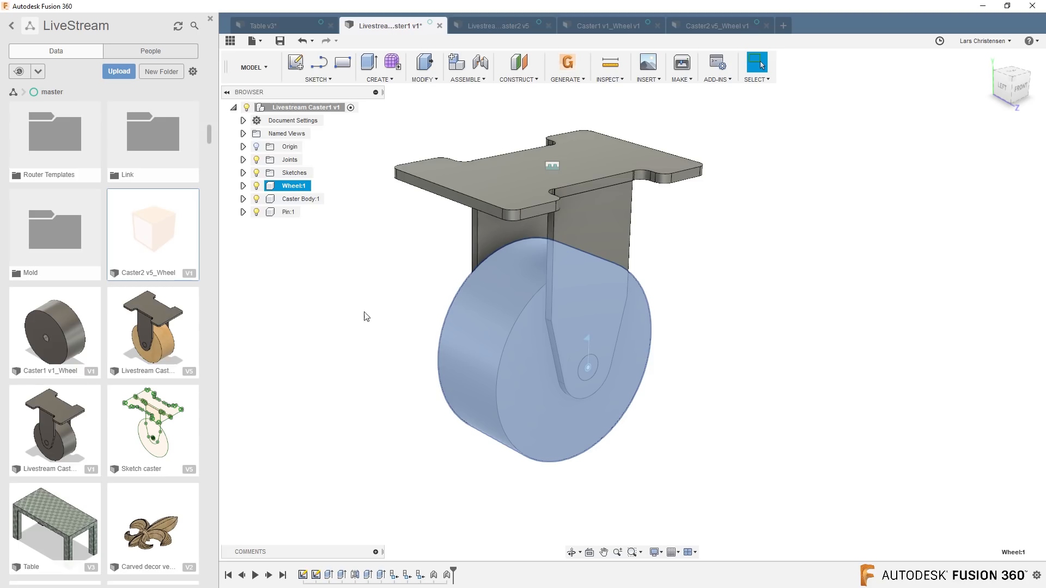
pyautogui.click(369, 362)
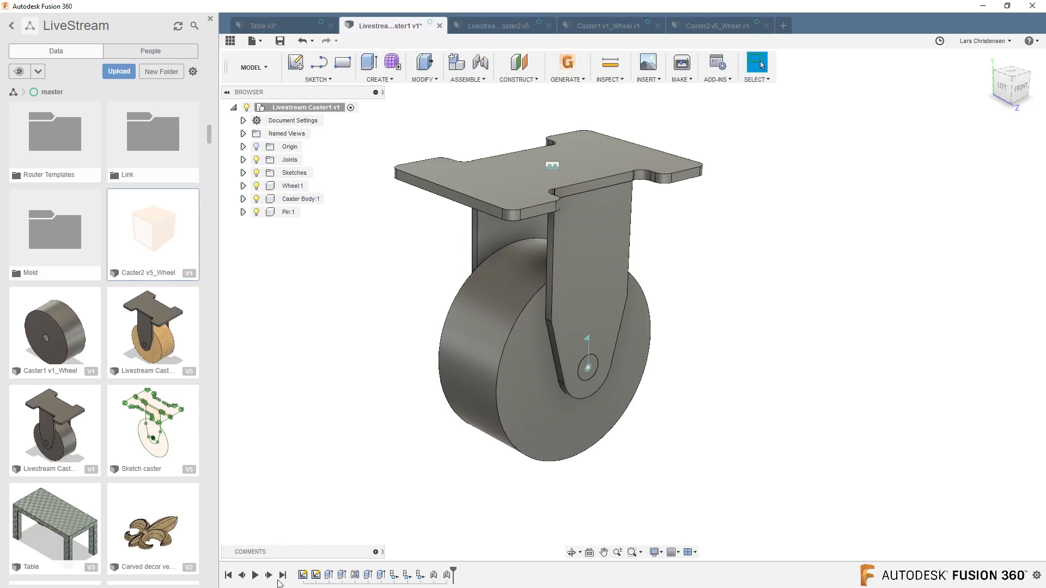
pyautogui.moveTo(452, 575); pyautogui.dragTo(322, 576)
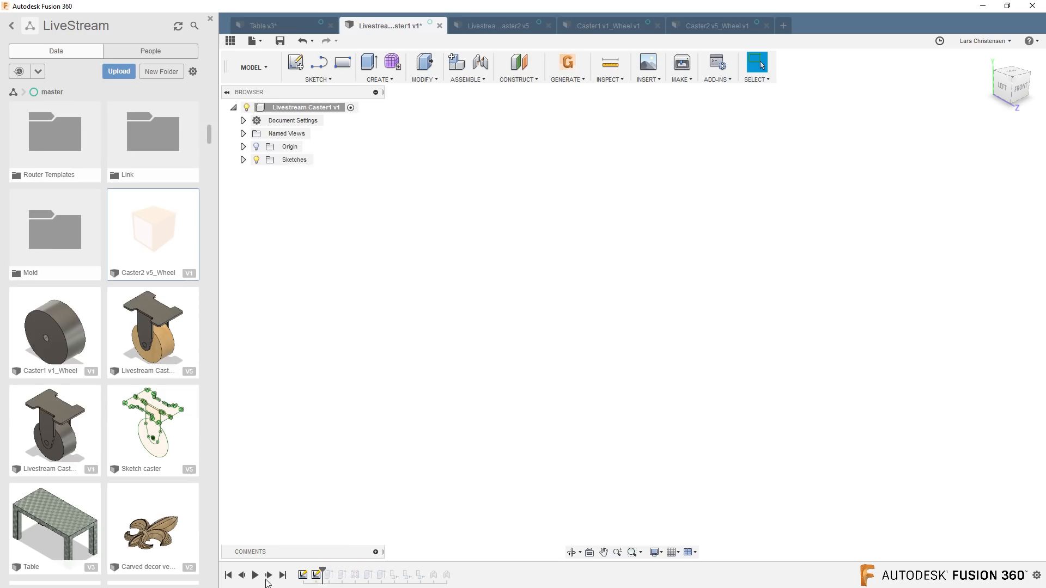
pyautogui.click(269, 576)
pyautogui.click(269, 576)
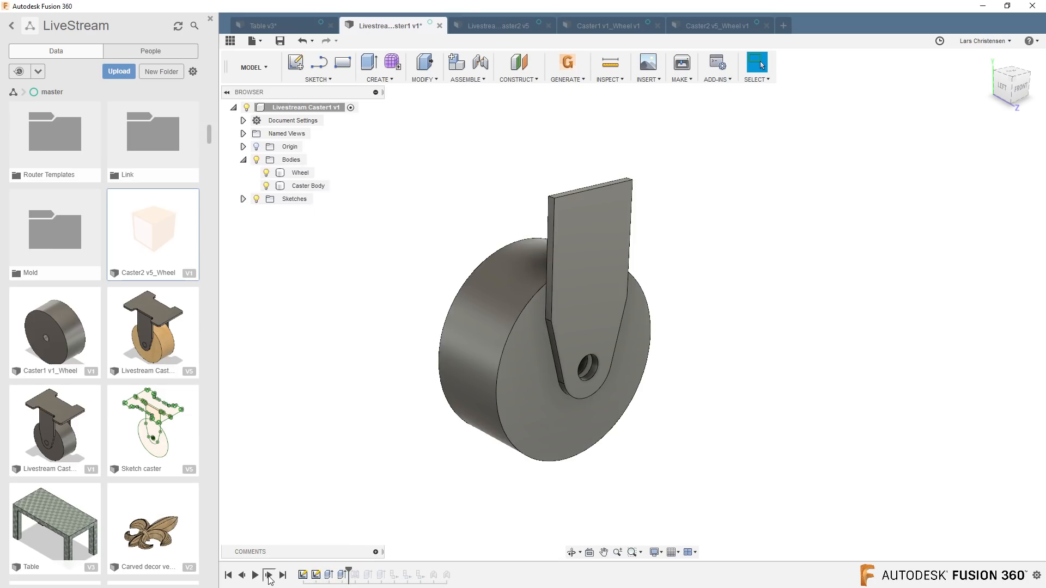
pyautogui.click(269, 576)
pyautogui.click(269, 576)
pyautogui.click(269, 576)
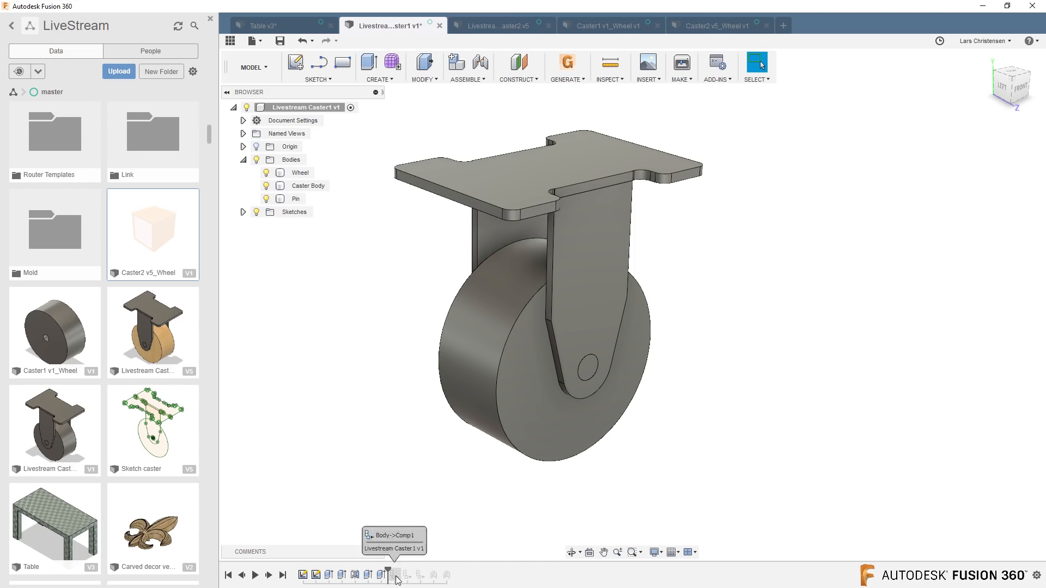
pyautogui.click(283, 575)
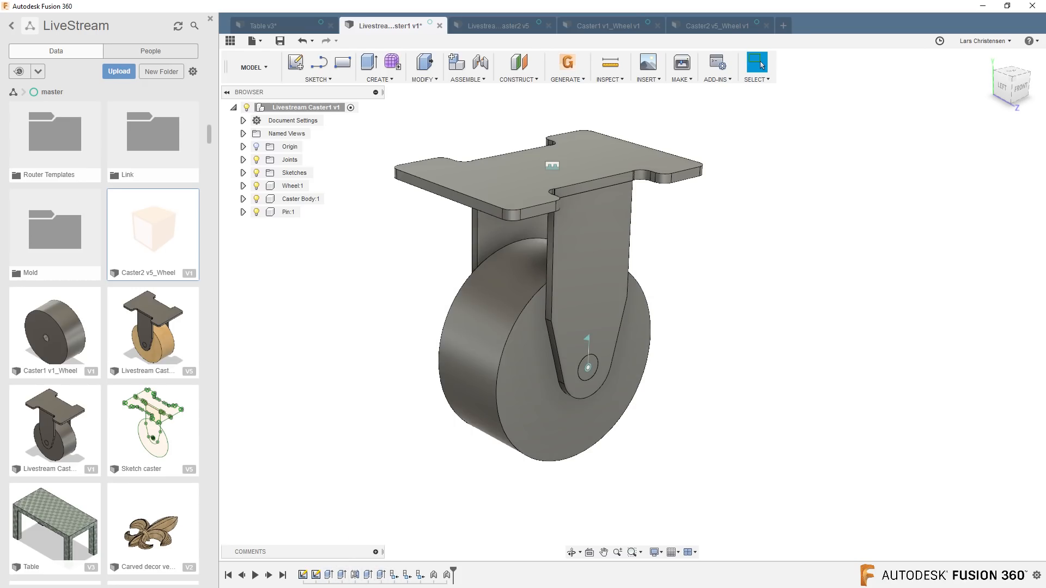
# Examine the component creation features and the wheel's extrusion in Livestream Caster2's history.
pyautogui.click(518, 28)
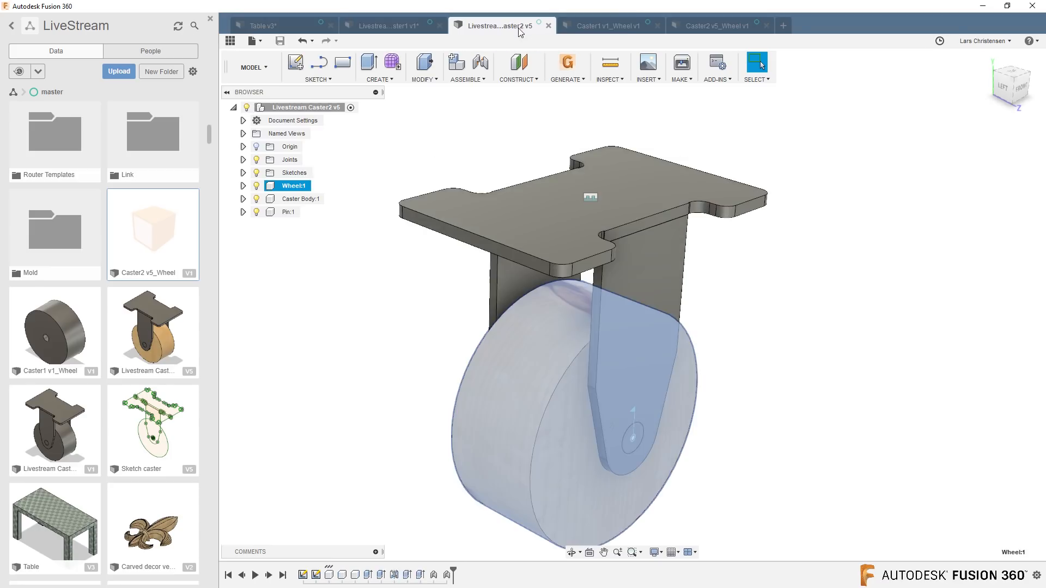
pyautogui.click(342, 575)
pyautogui.click(354, 577)
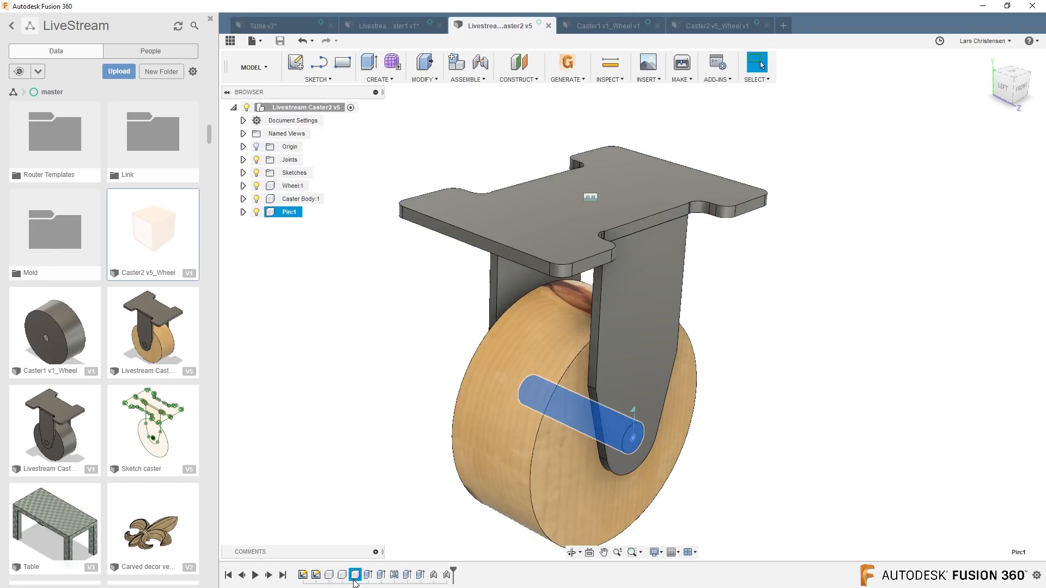
pyautogui.click(368, 575)
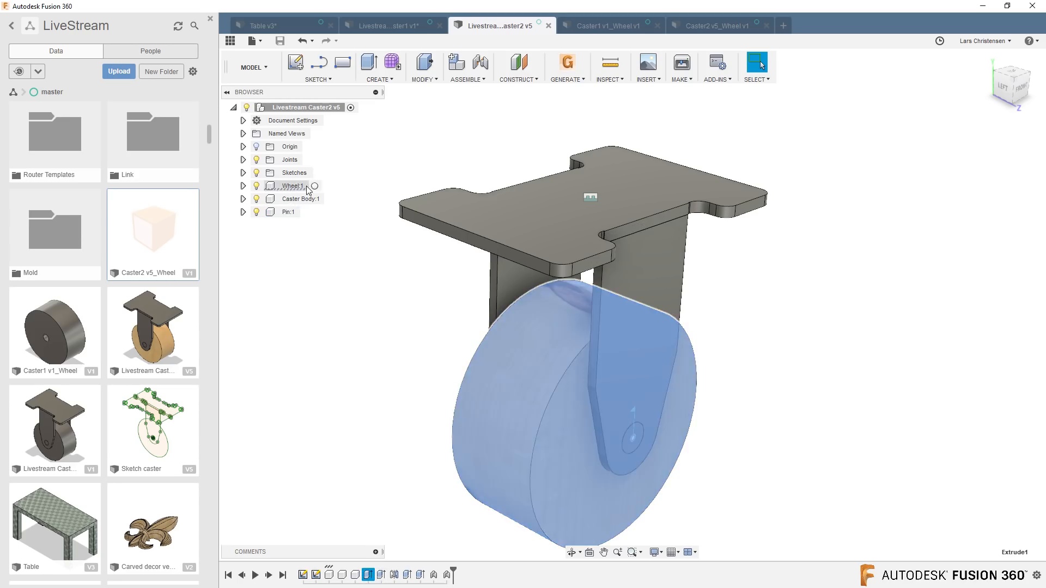
pyautogui.click(337, 358)
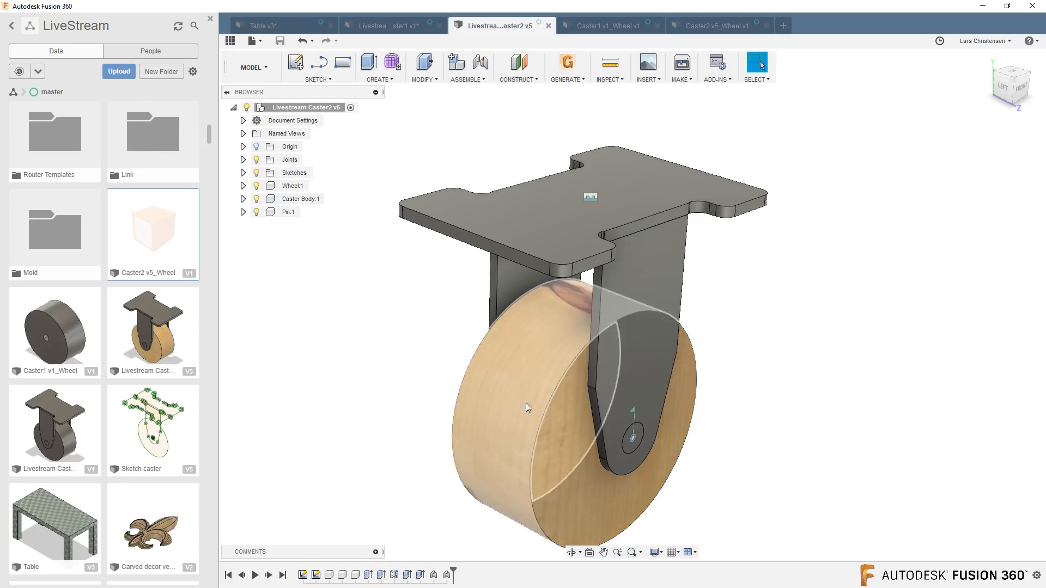
# Check both saved wheel copies once more and return to the Table design.
pyautogui.click(605, 27)
pyautogui.click(689, 25)
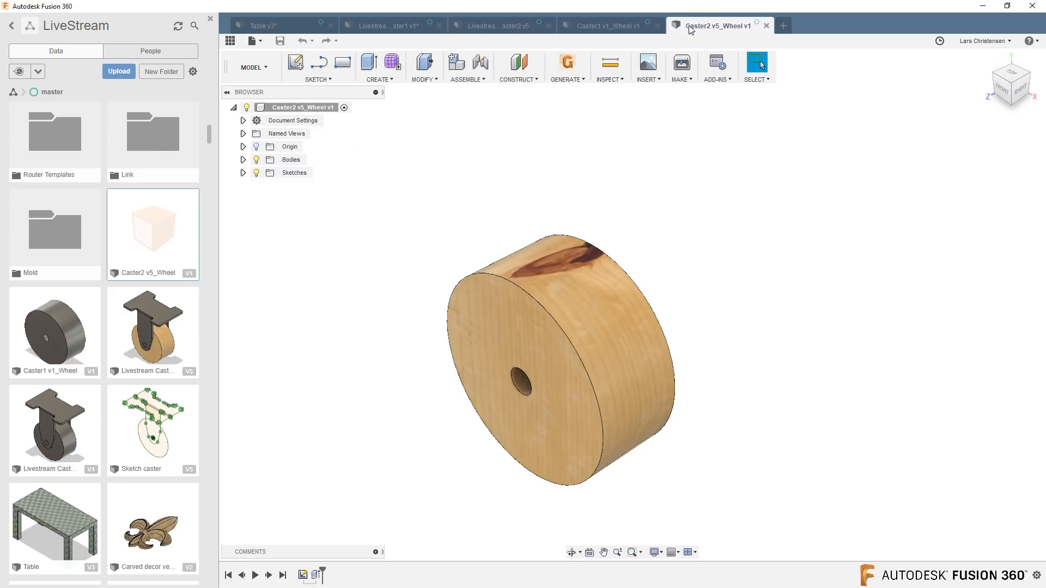
pyautogui.click(283, 25)
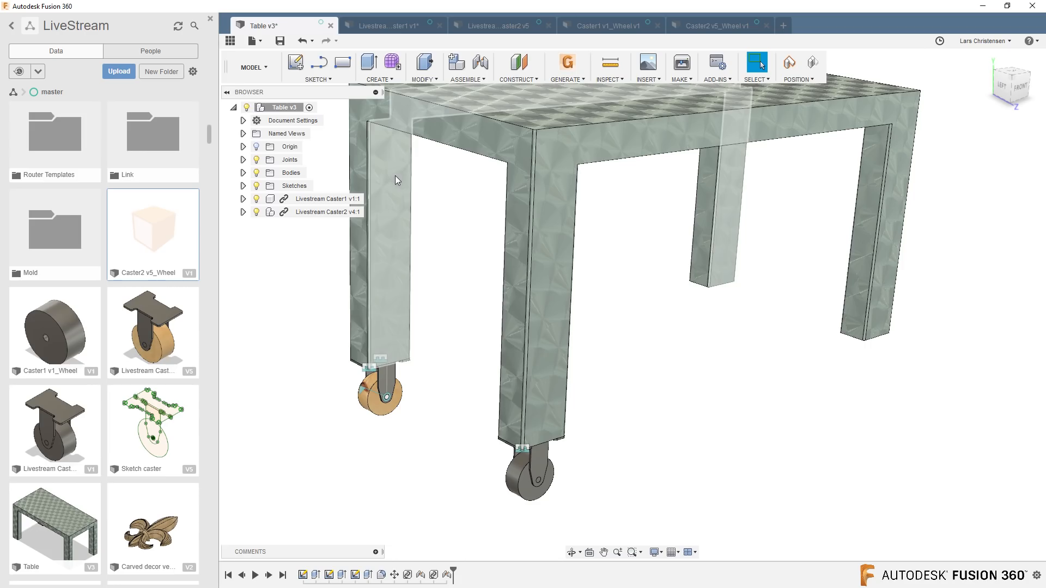
# Save a copy of the table with both casters as Livestream Table in the LiveStream master folder.
pyautogui.scroll(-3, 267, 485)
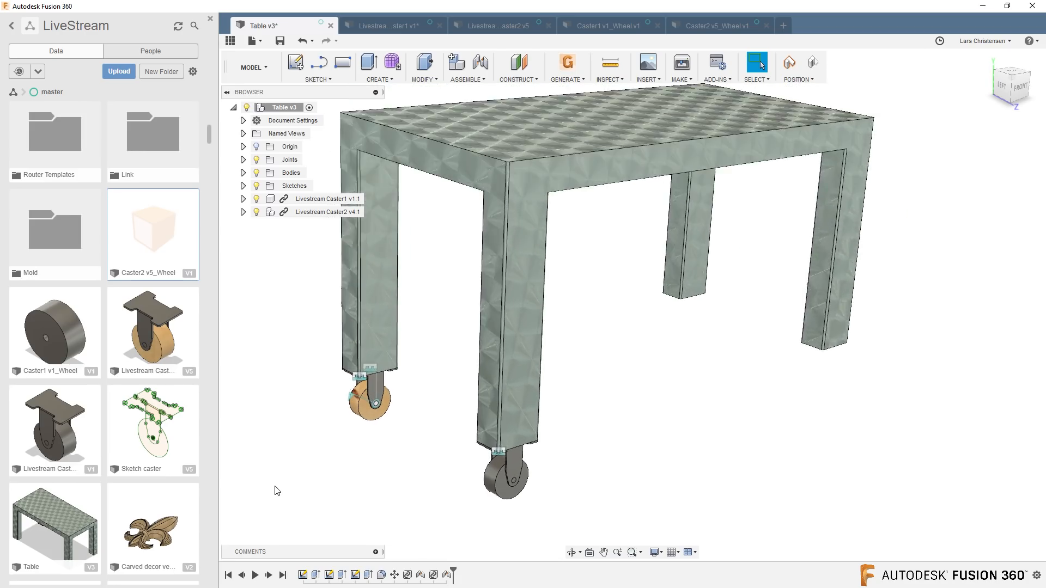
pyautogui.scroll(2, 278, 491)
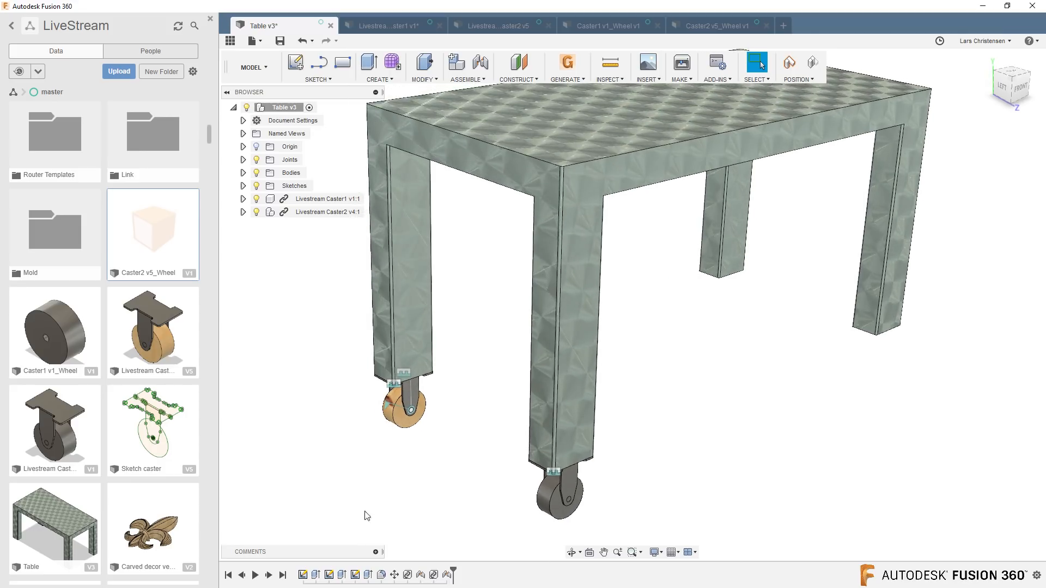
pyautogui.scroll(-1, 365, 512)
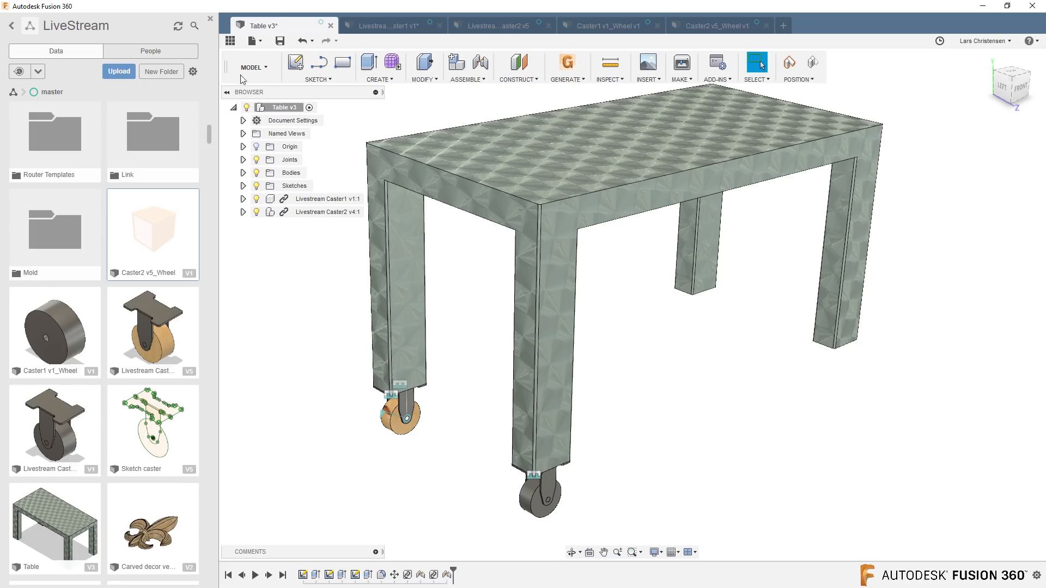
pyautogui.click(261, 39)
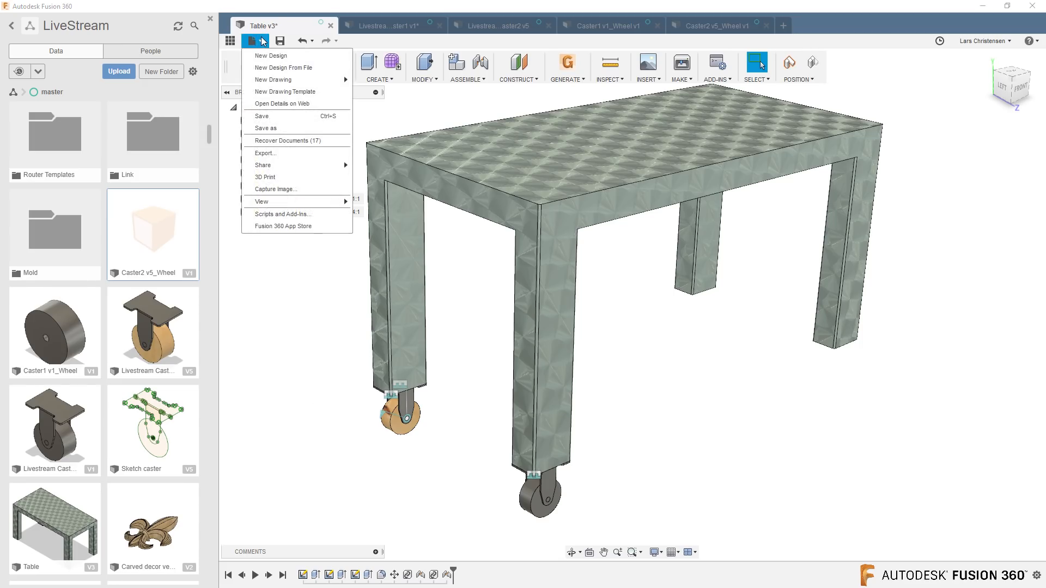
pyautogui.click(267, 128)
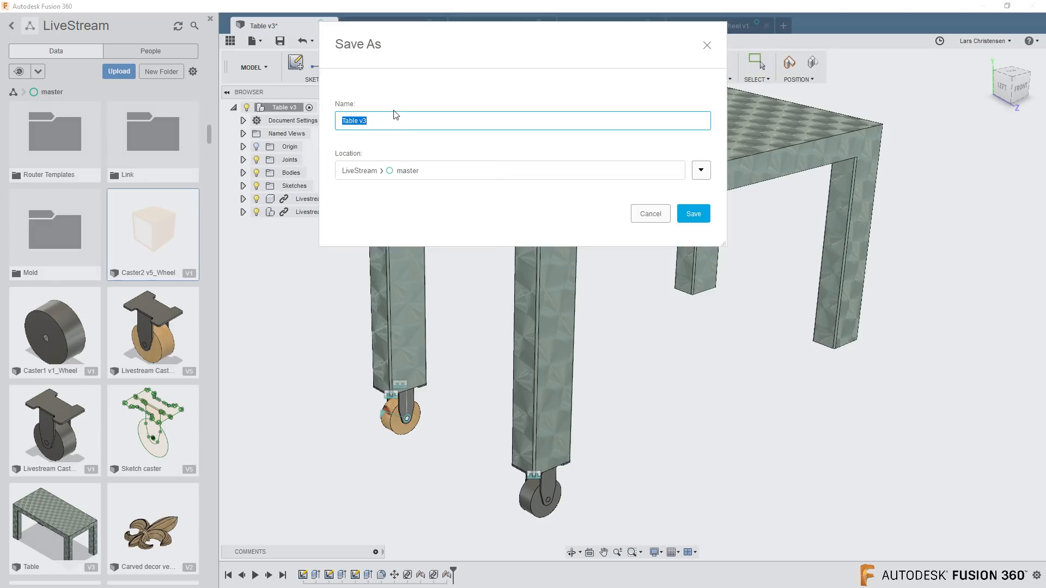
pyautogui.write('Livestream')
pyautogui.click(693, 214)
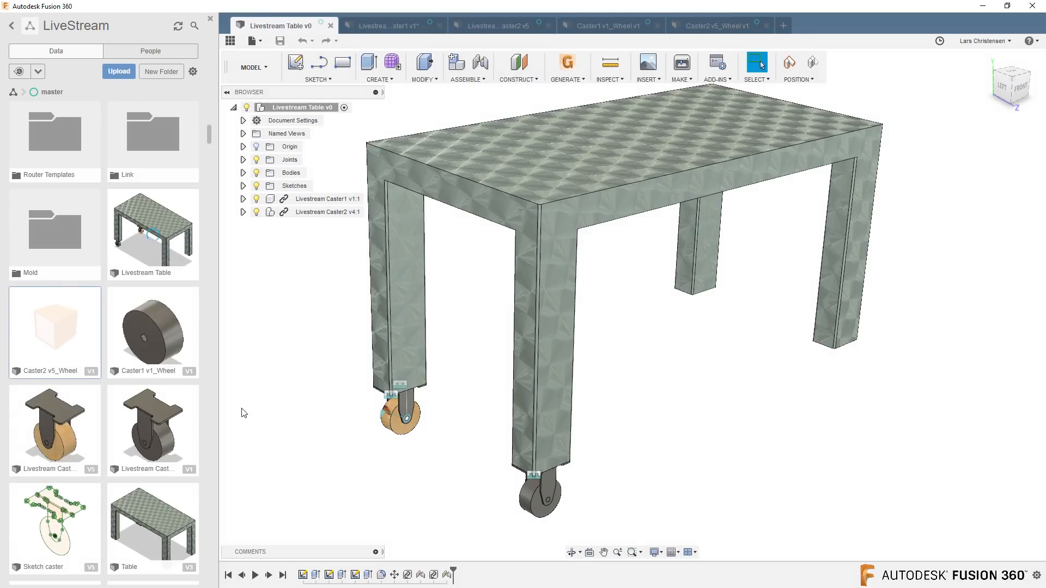
# Open the original Table design without casters and hide the project file list.
pyautogui.doubleClick(129, 526)
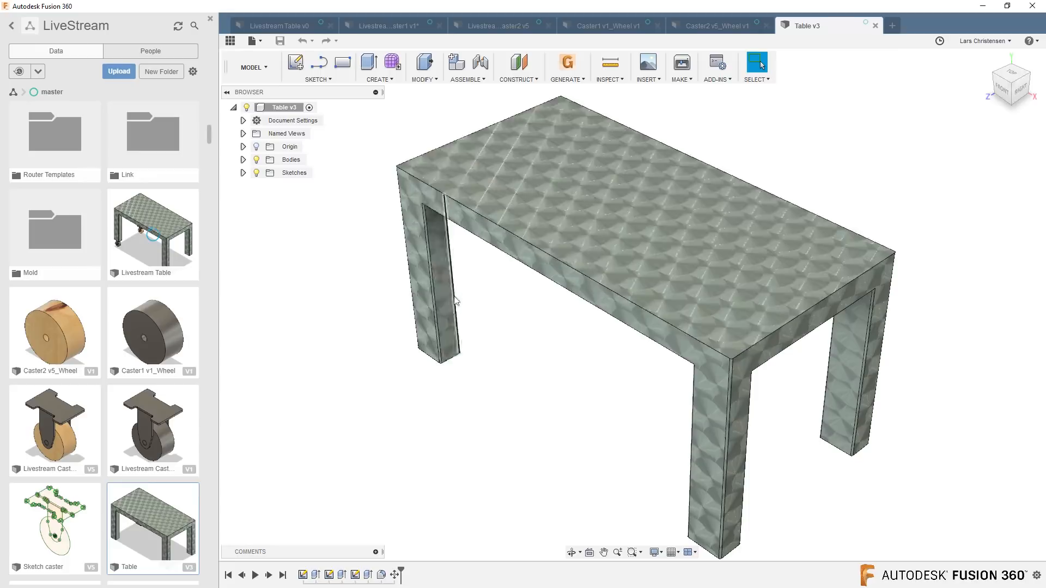
pyautogui.keyDown('shift'); pyautogui.moveTo(317, 329); pyautogui.dragTo(246, 61, button='middle'); pyautogui.keyUp('shift')
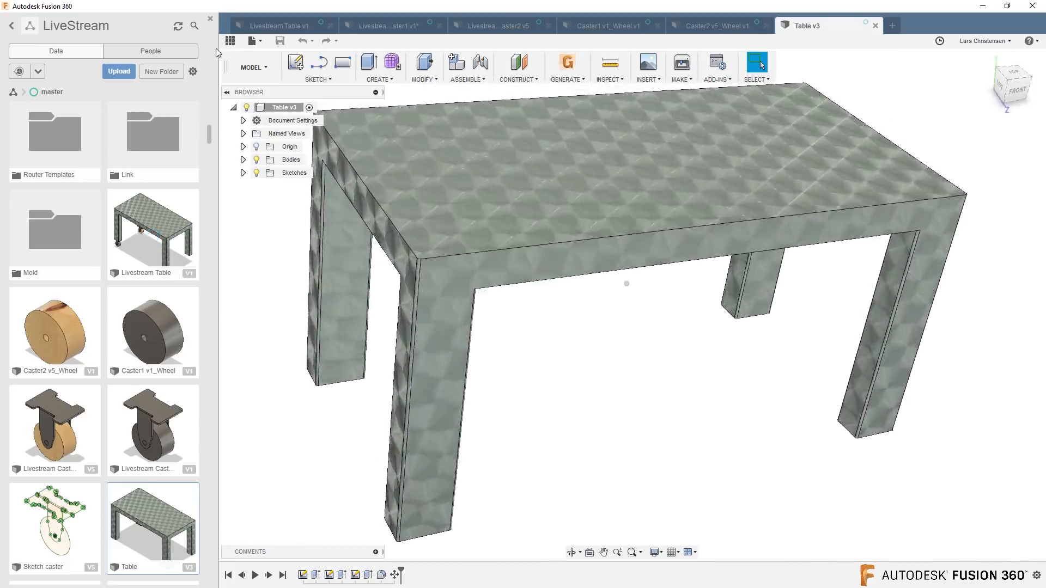
pyautogui.click(230, 42)
pyautogui.scroll(-4, 178, 355)
pyautogui.scroll(3, 173, 356)
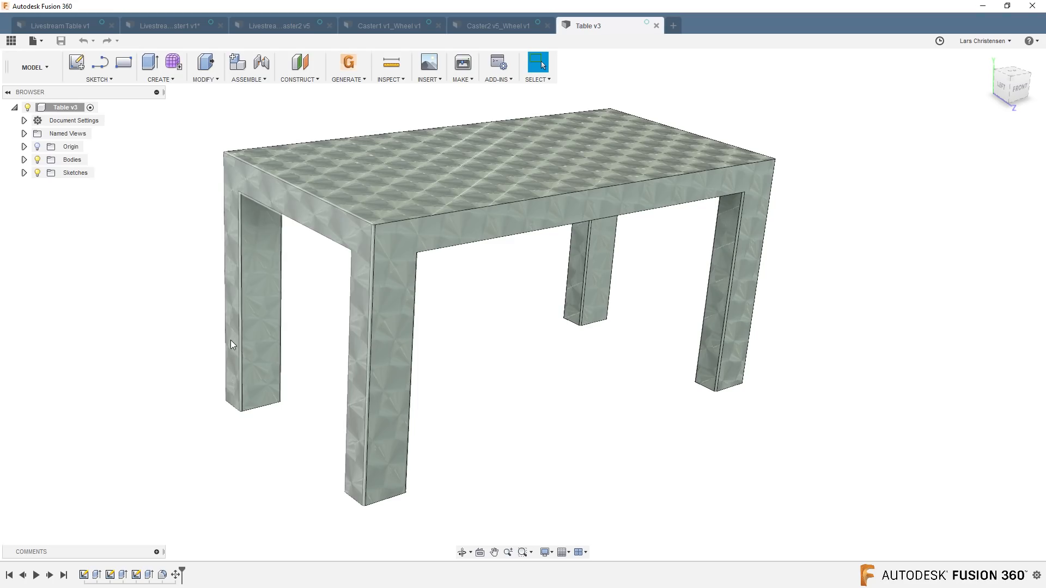
# Start inserting a McMaster-Carr component and search the catalog for casters.
pyautogui.click(427, 79)
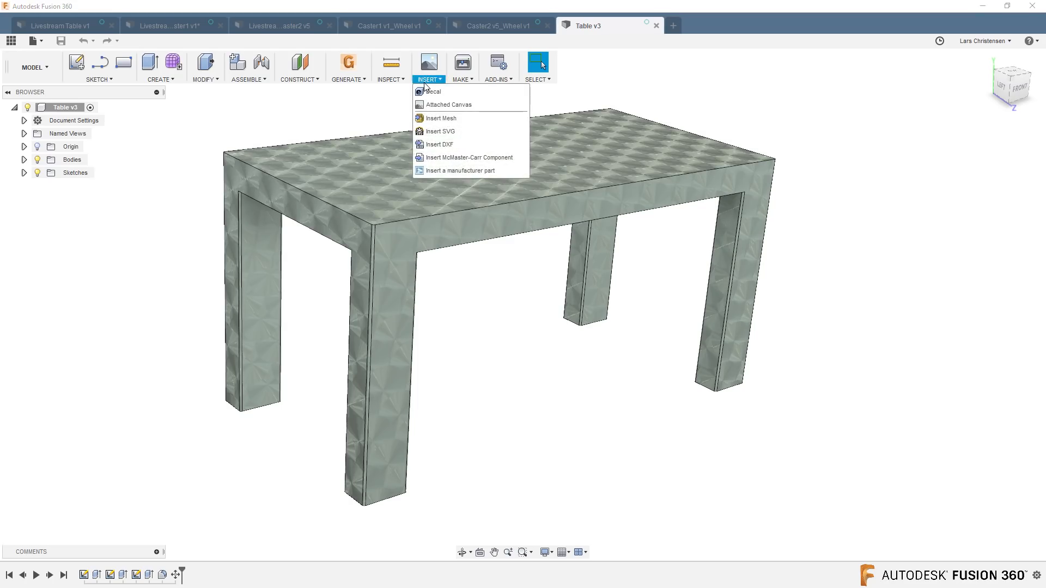
pyautogui.click(472, 158)
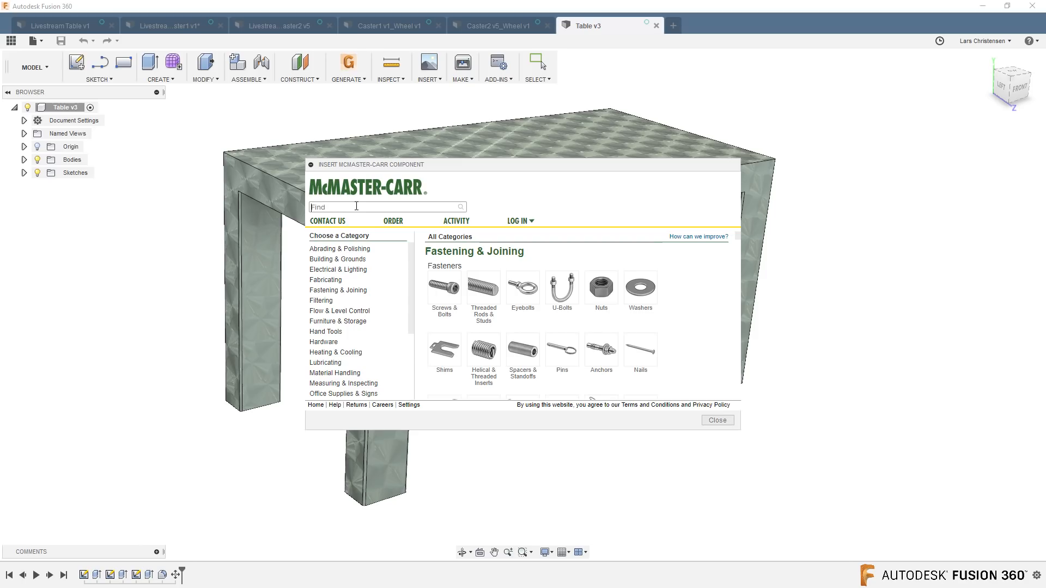
pyautogui.click(356, 206)
pyautogui.write('caster')
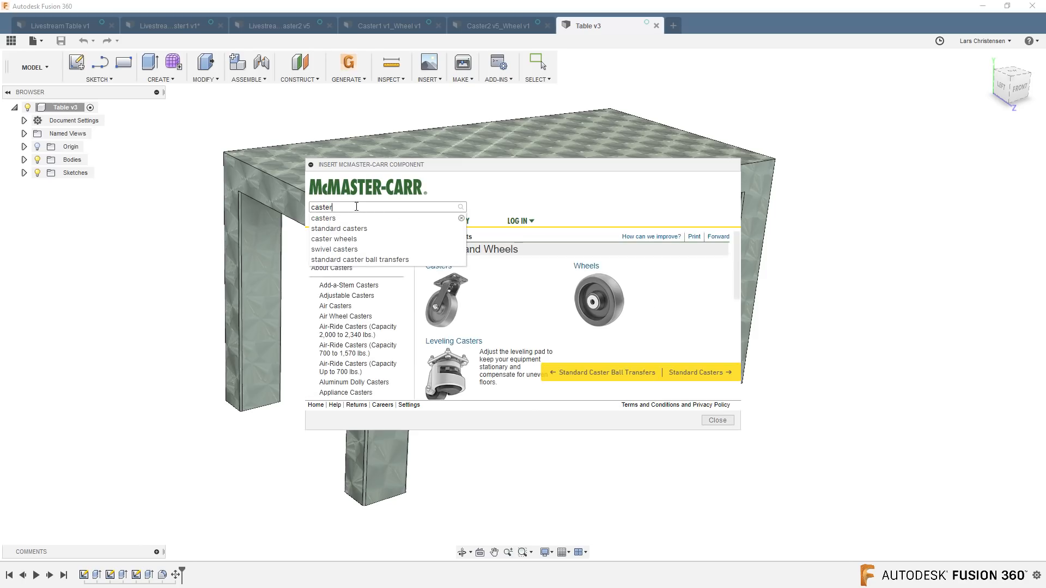
pyautogui.click(334, 220)
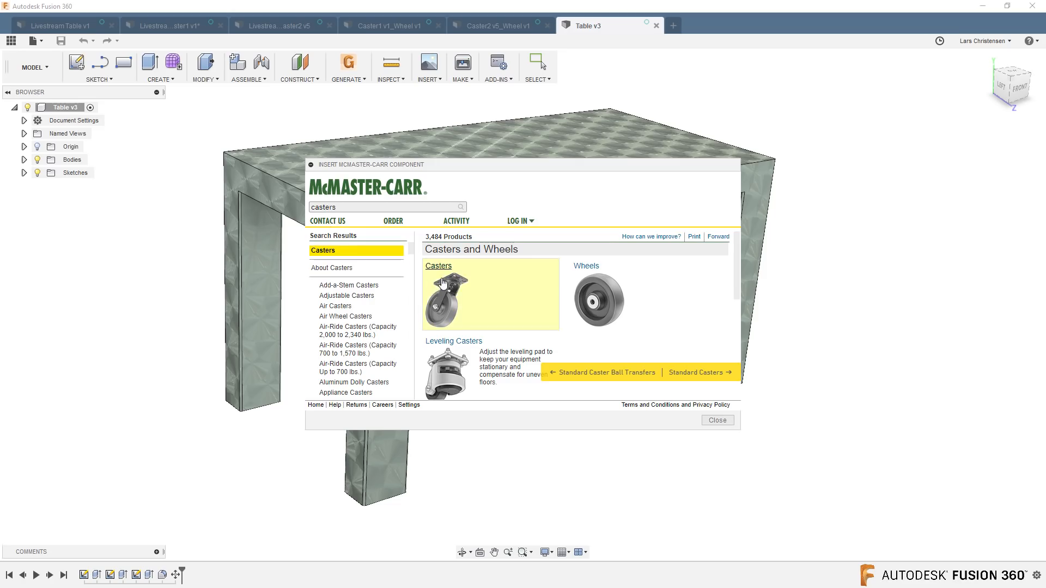
# Choose the rigid 3" Mighty-Lite plate caster with rubber wheel, part 2835T17, from the plate casters.
pyautogui.click(441, 281)
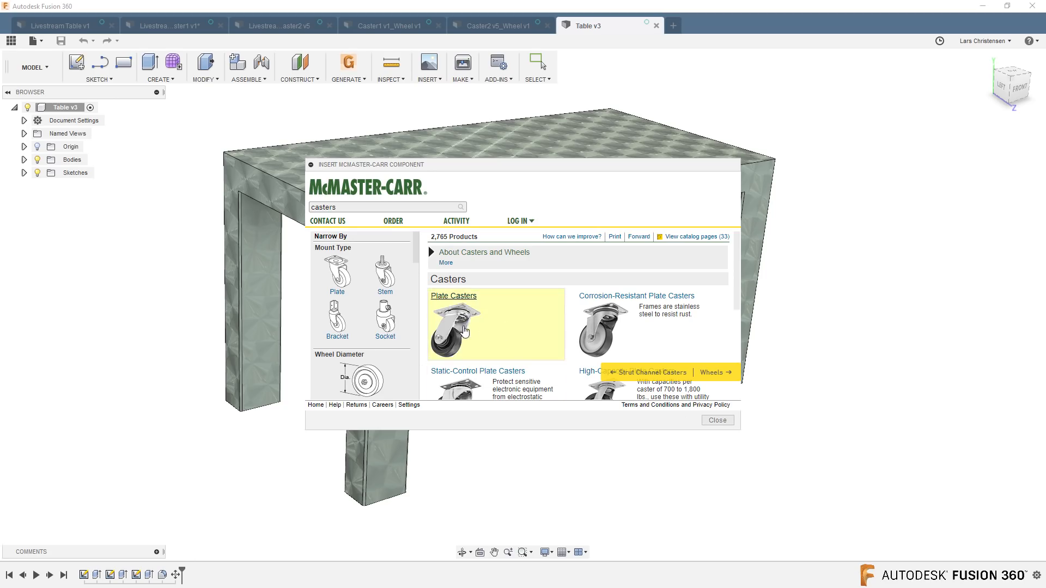
pyautogui.click(465, 332)
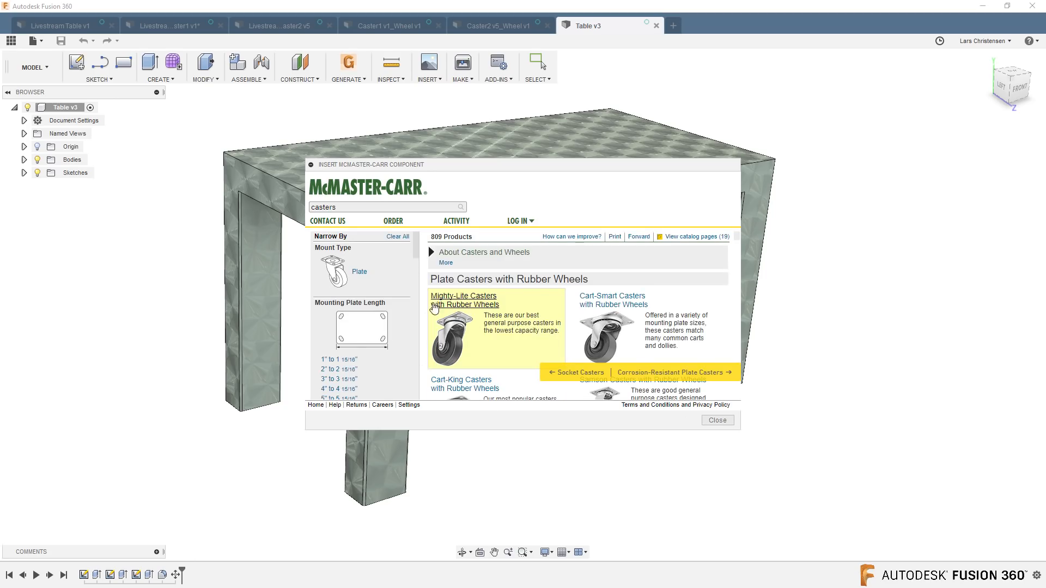
pyautogui.click(478, 303)
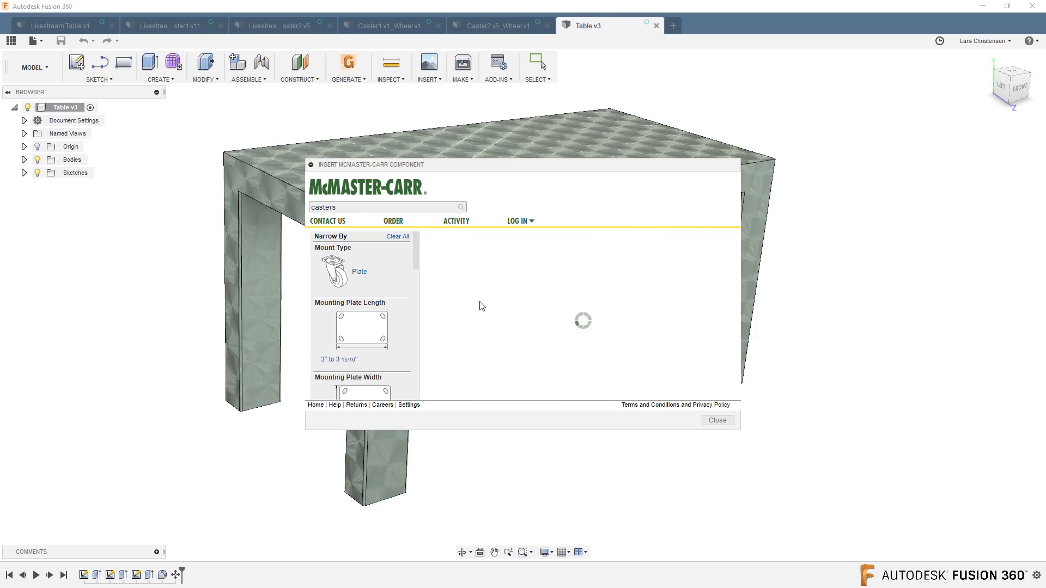
pyautogui.click(475, 312)
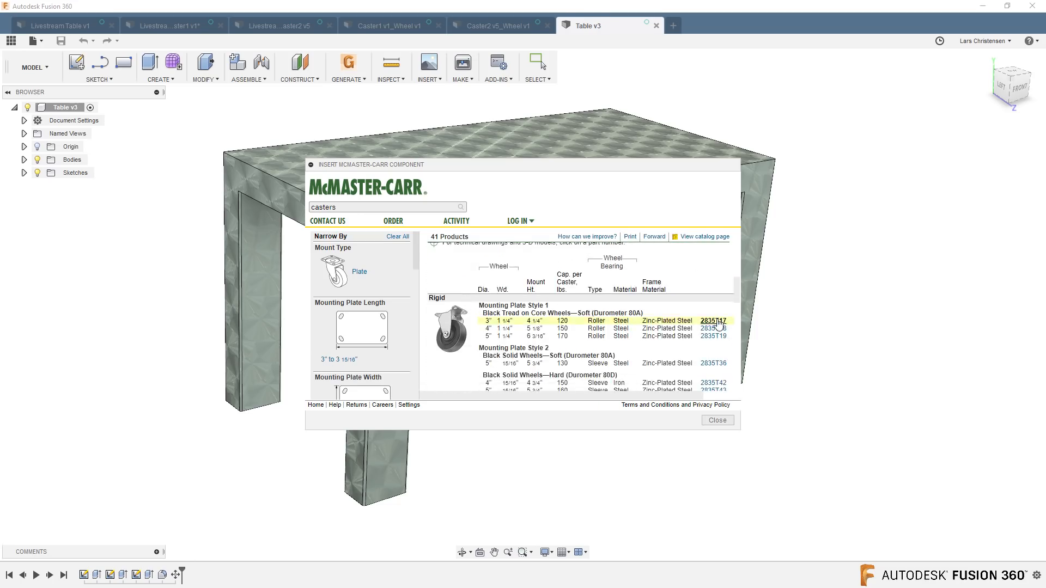
pyautogui.click(714, 321)
pyautogui.click(621, 338)
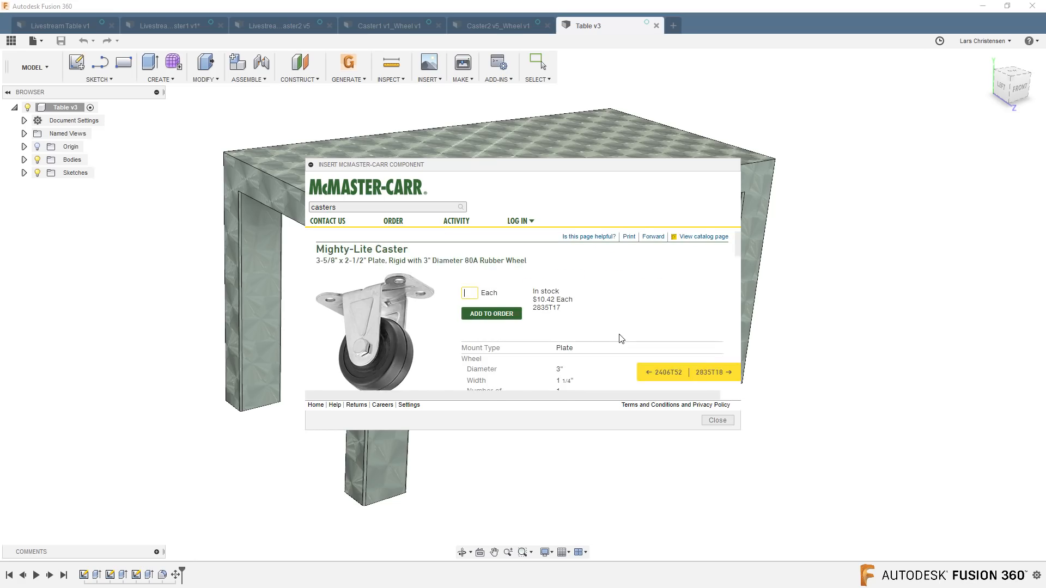
# Insert the caster's 3-D STEP model into the Table design and accept its default placement.
pyautogui.scroll(-15, 397, 302)
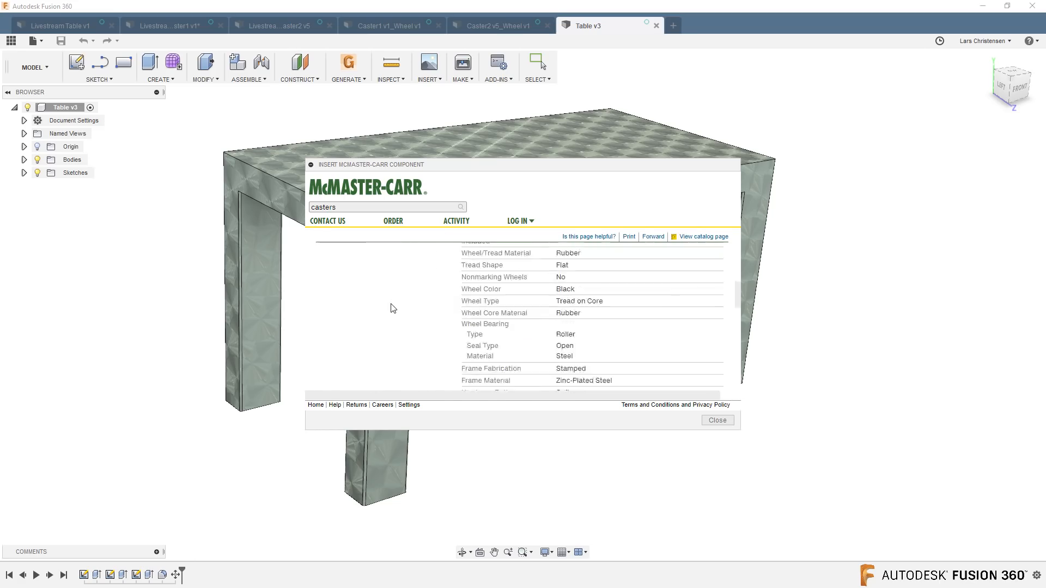
pyautogui.scroll(-2, 394, 312)
pyautogui.click(391, 326)
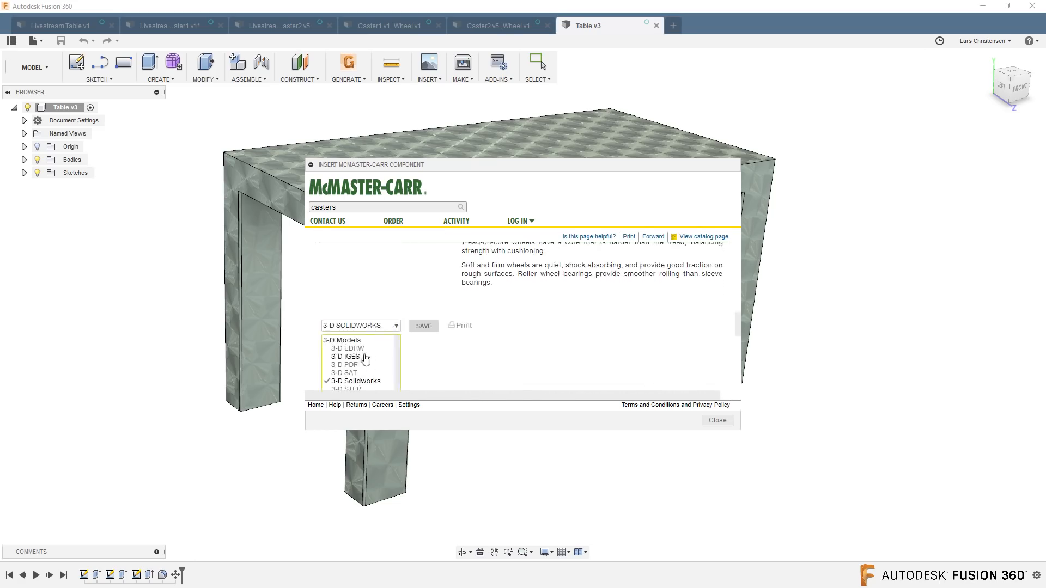
pyautogui.click(353, 367)
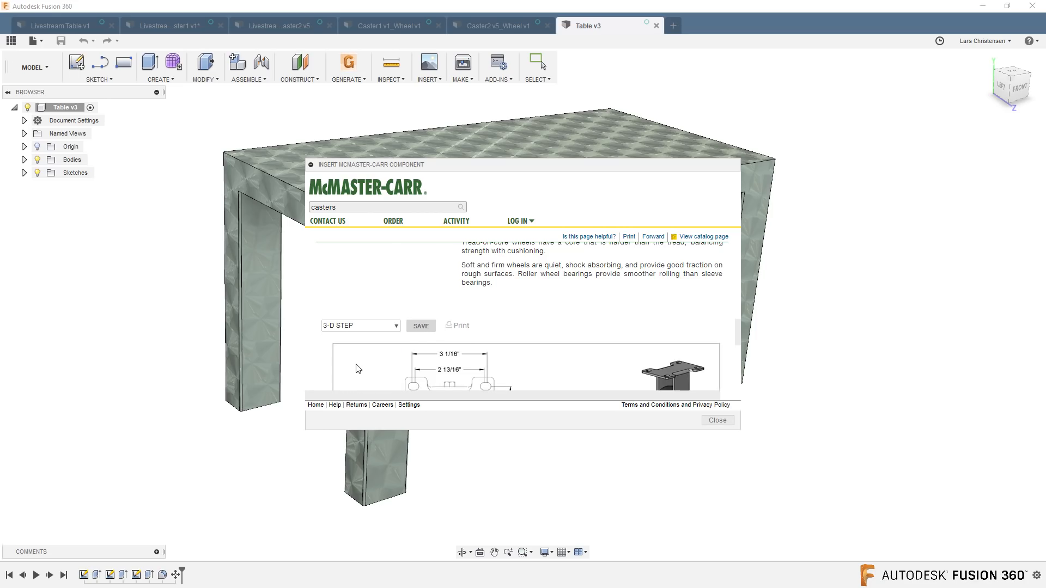
pyautogui.click(417, 329)
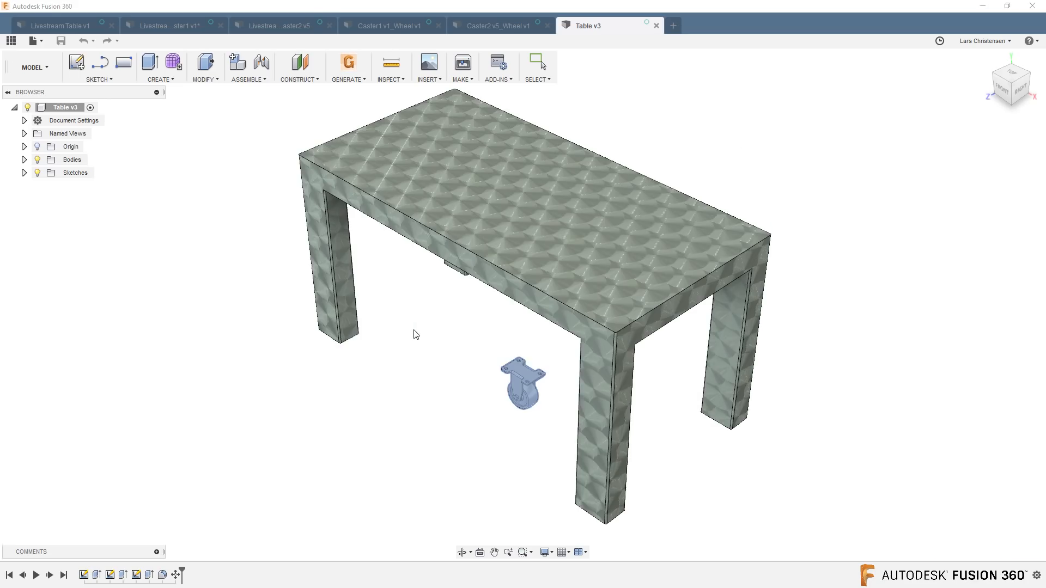
pyautogui.keyDown('shift'); pyautogui.moveTo(538, 445); pyautogui.dragTo(444, 375, button='middle'); pyautogui.keyUp('shift')
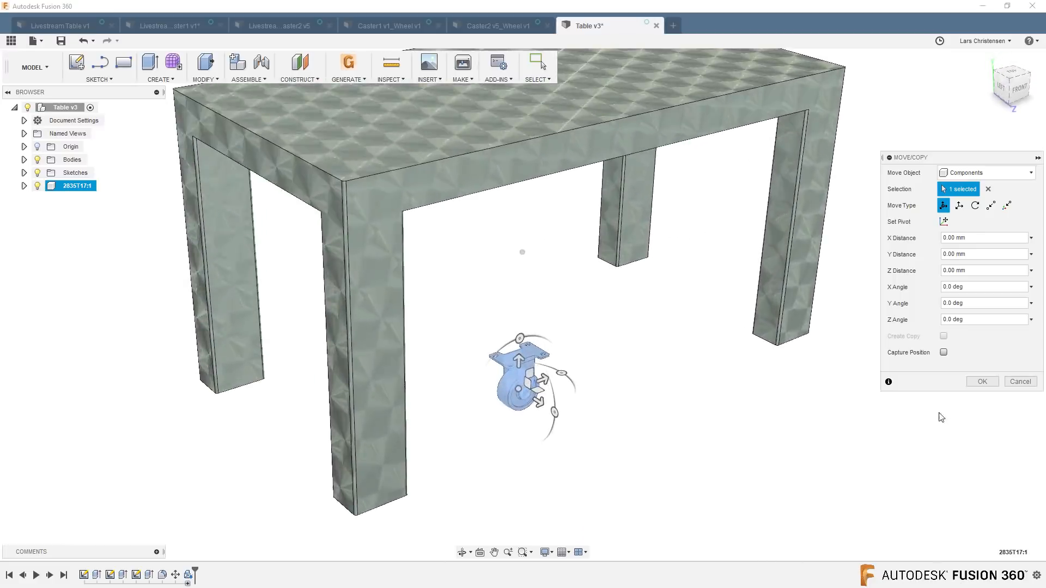
pyautogui.click(979, 380)
# Join the caster's mounting plate to the underside of the front table leg with a Rigid joint.
pyautogui.keyDown('shift'); pyautogui.moveTo(725, 430); pyautogui.dragTo(427, 171, button='middle'); pyautogui.keyUp('shift')
pyautogui.click(262, 63)
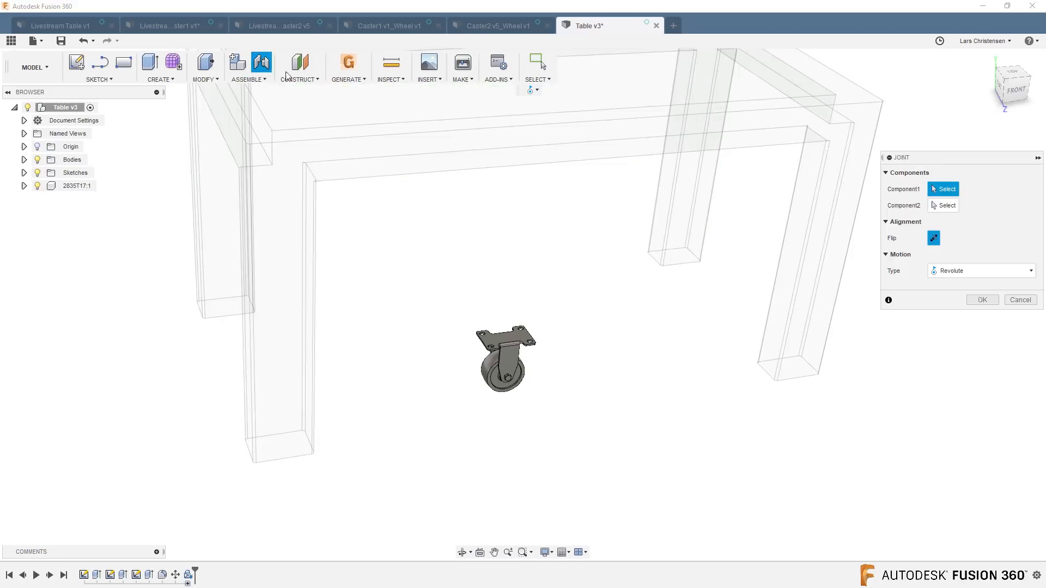
pyautogui.keyDown('shift'); pyautogui.moveTo(536, 345); pyautogui.dragTo(549, 395, button='middle'); pyautogui.keyUp('shift')
pyautogui.scroll(5, 544, 395)
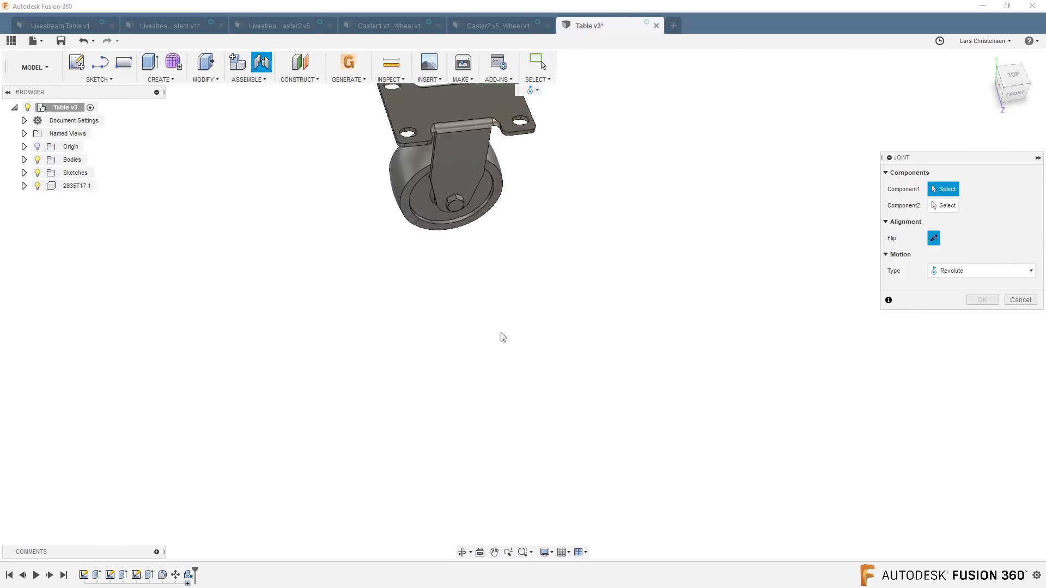
pyautogui.keyDown('shift'); pyautogui.moveTo(502, 337); pyautogui.dragTo(423, 224, button='middle'); pyautogui.keyUp('shift')
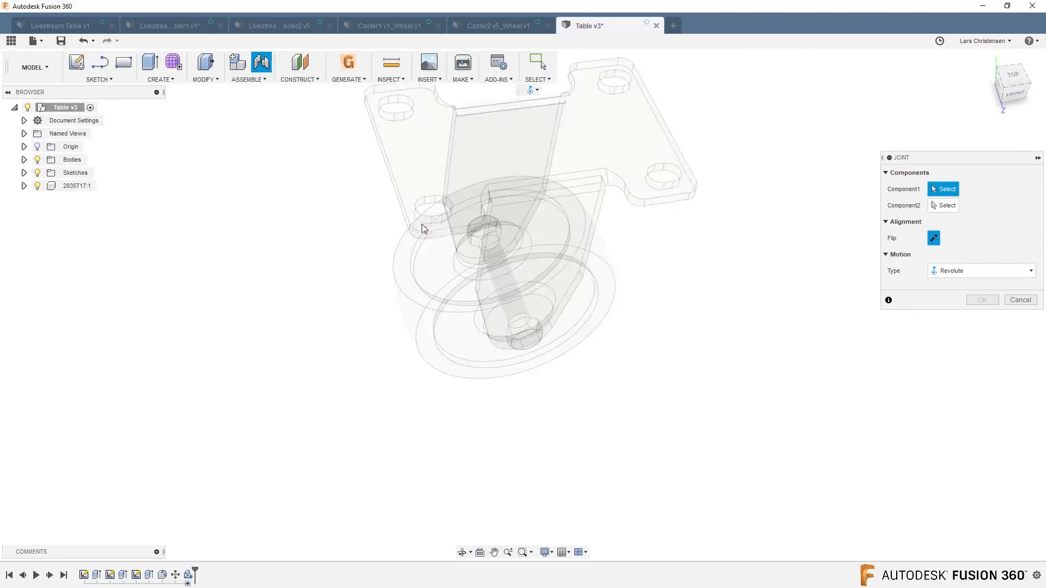
pyautogui.click(421, 224)
pyautogui.scroll(-5, 441, 297)
pyautogui.keyDown('shift'); pyautogui.moveTo(441, 296); pyautogui.dragTo(391, 341, button='middle'); pyautogui.keyUp('shift')
pyautogui.scroll(3, 410, 345)
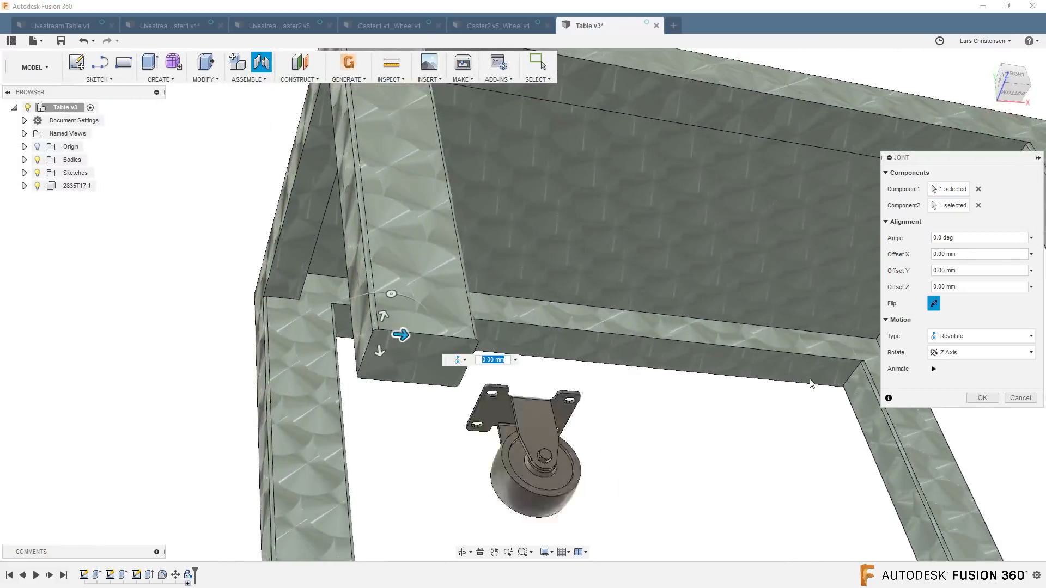
pyautogui.click(967, 335)
pyautogui.click(954, 336)
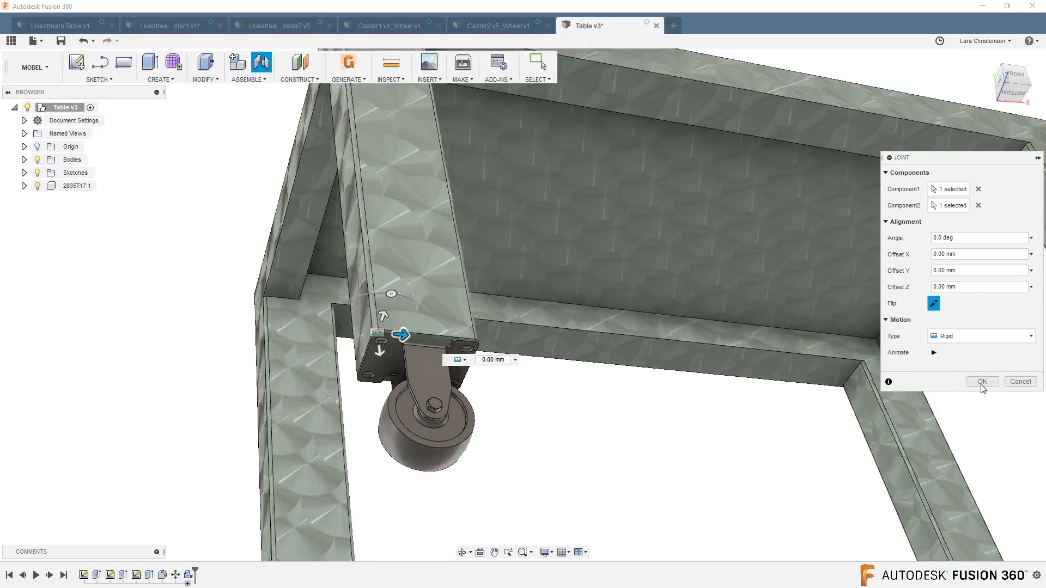
pyautogui.click(982, 381)
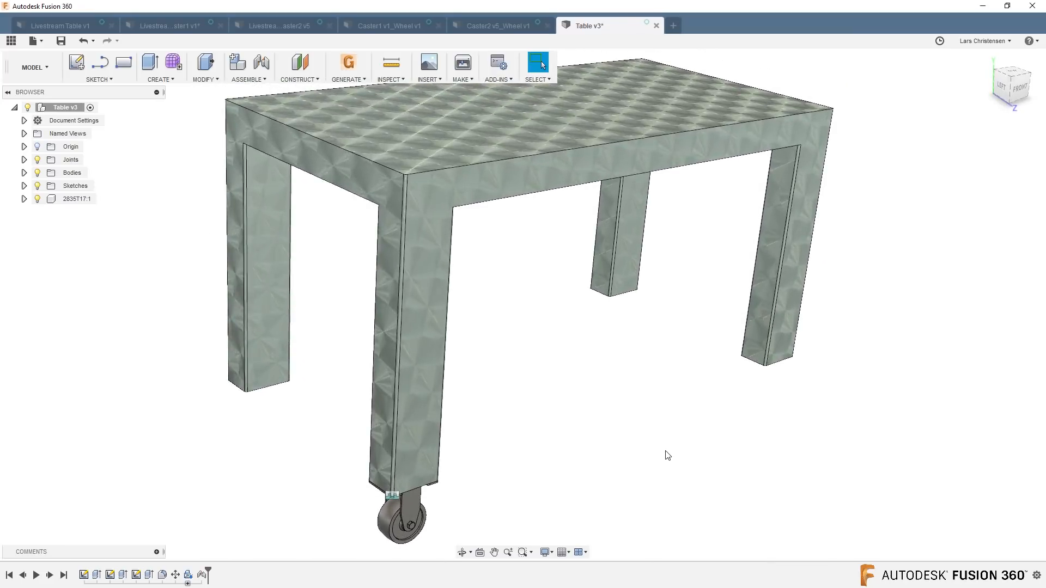
# Start a rectangular pattern of the caster component, using the lower edge of the table's short side as the direction.
pyautogui.click(170, 84)
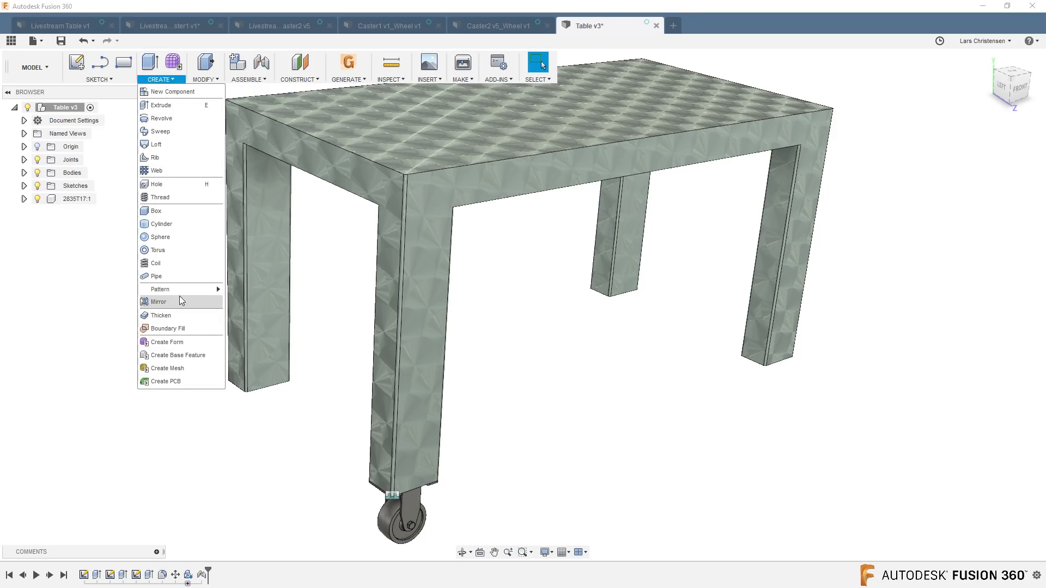
pyautogui.moveTo(178, 294)
pyautogui.click(256, 292)
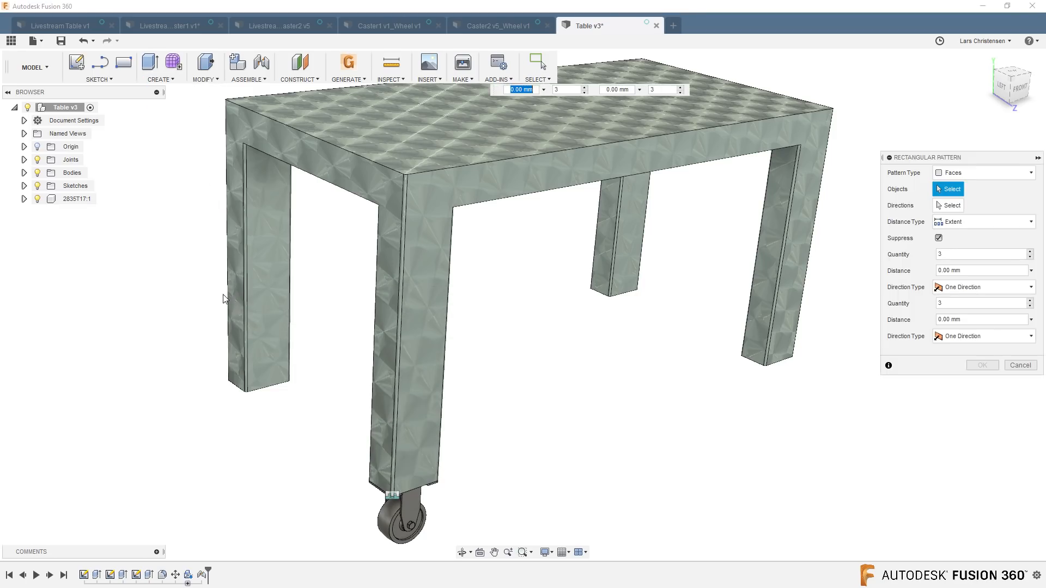
pyautogui.click(980, 173)
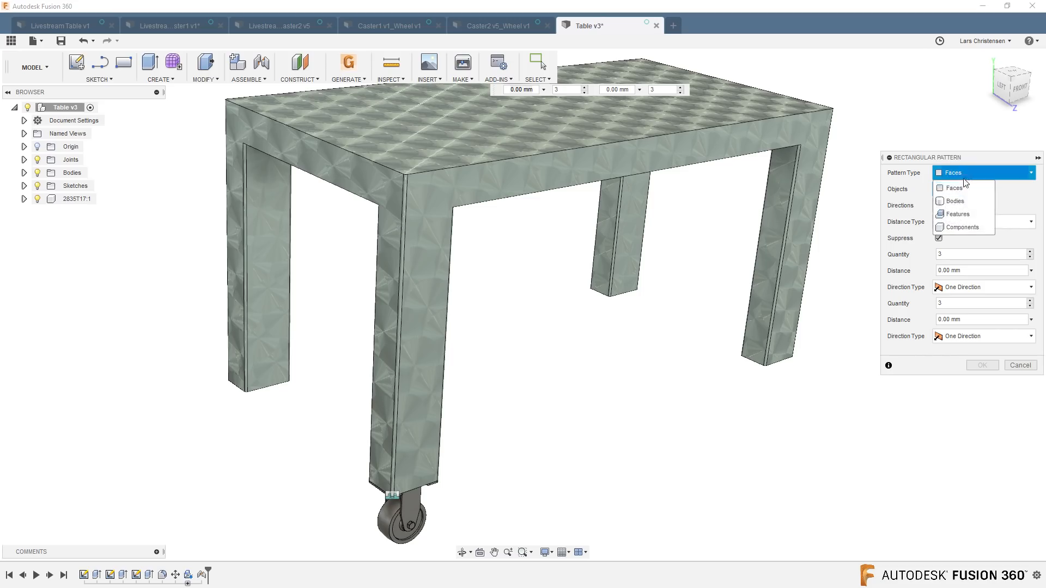
pyautogui.click(956, 227)
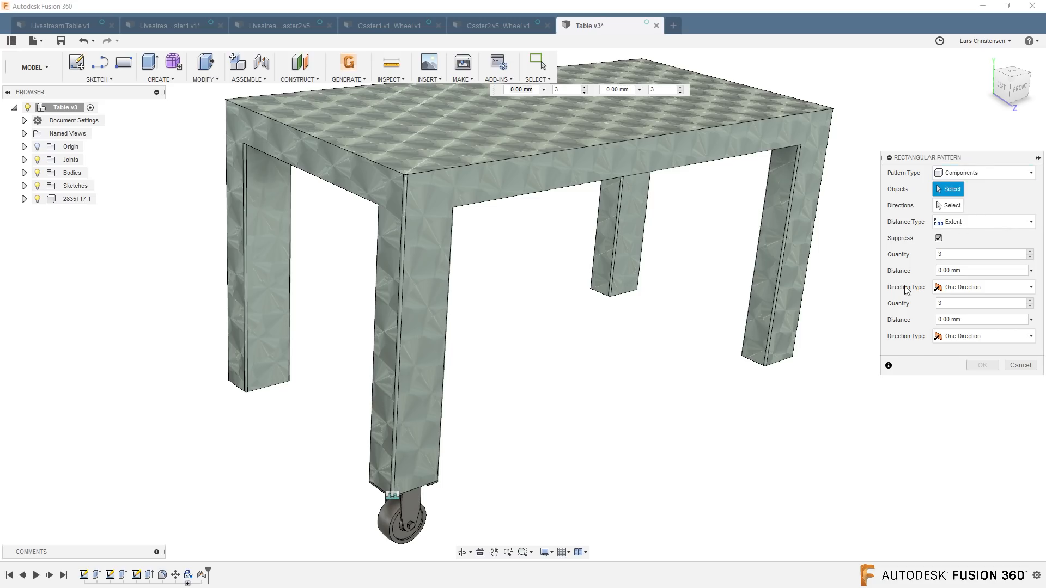
pyautogui.click(417, 515)
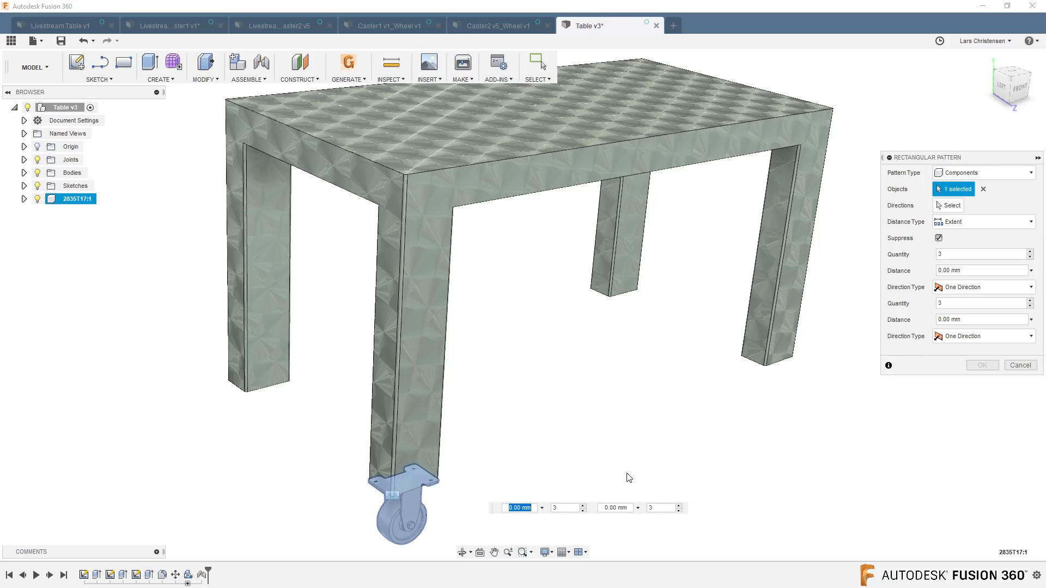
pyautogui.click(947, 205)
pyautogui.click(355, 200)
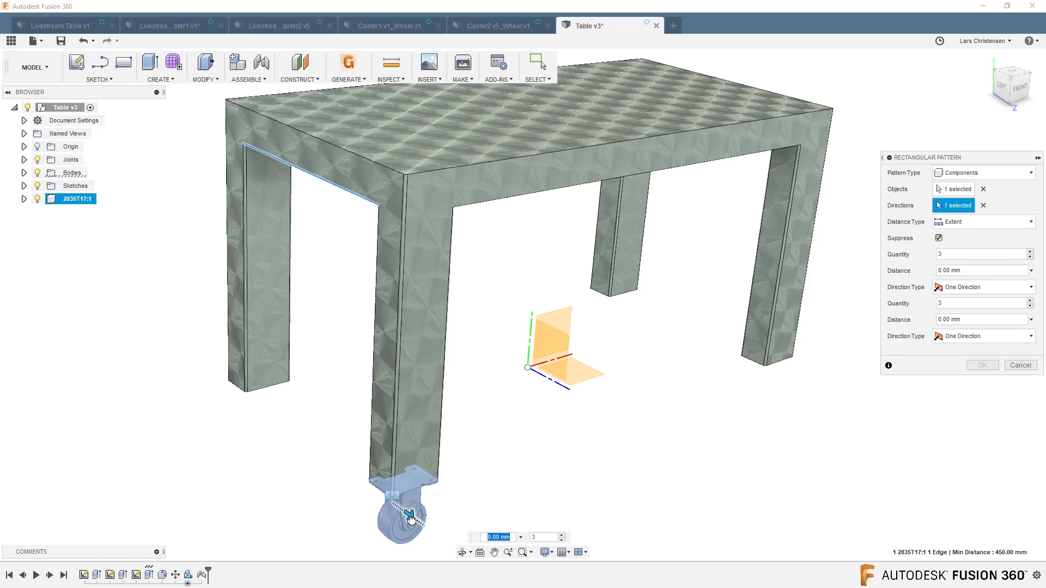
# Set the pattern's first direction to a quantity of 2 at -436.5 mm, reaching the other leg on the short side.
pyautogui.moveTo(411, 519); pyautogui.dragTo(297, 495)
pyautogui.click(931, 253)
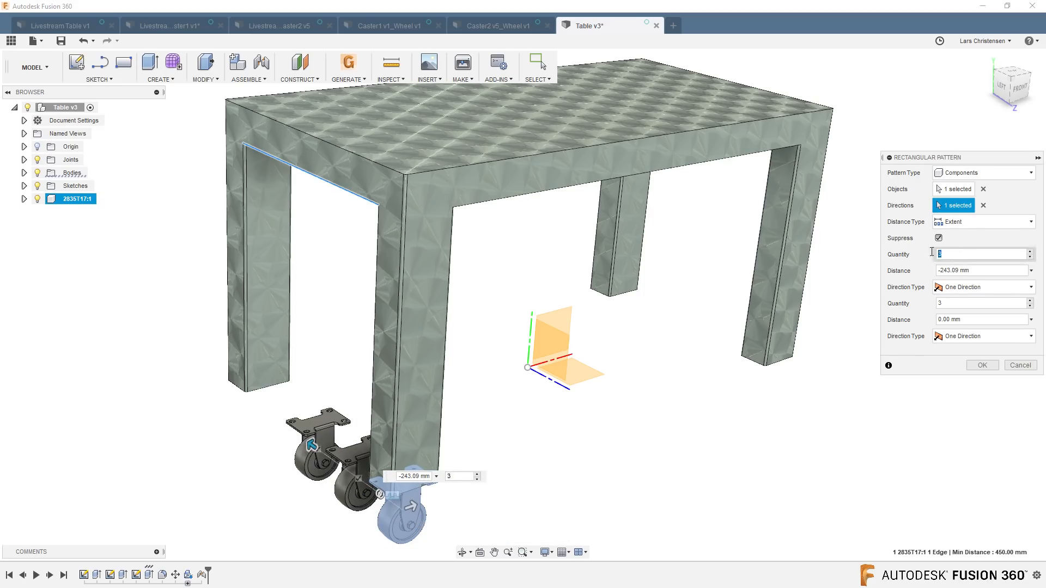
pyautogui.write('2')
pyautogui.click(982, 271)
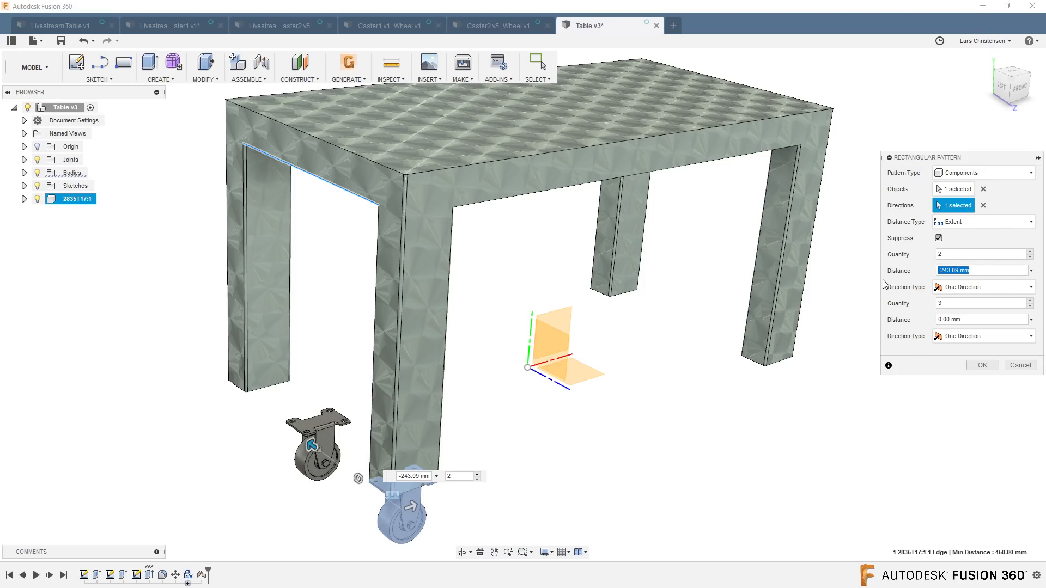
pyautogui.write('-436.5')
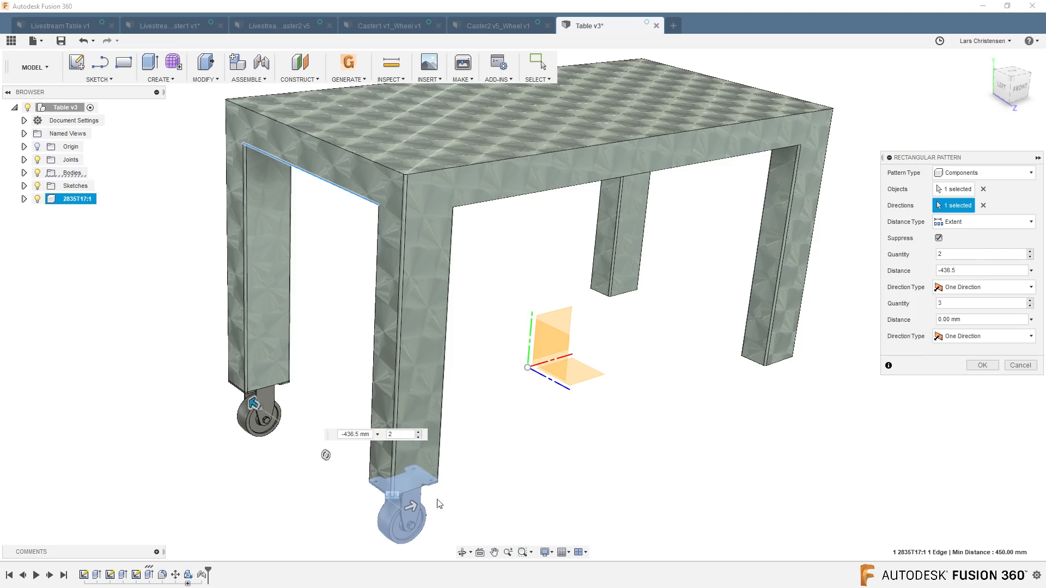
# Set the pattern's second direction along the table's length to a quantity of 2 at 908 mm and create the pattern.
pyautogui.moveTo(408, 505); pyautogui.dragTo(644, 421)
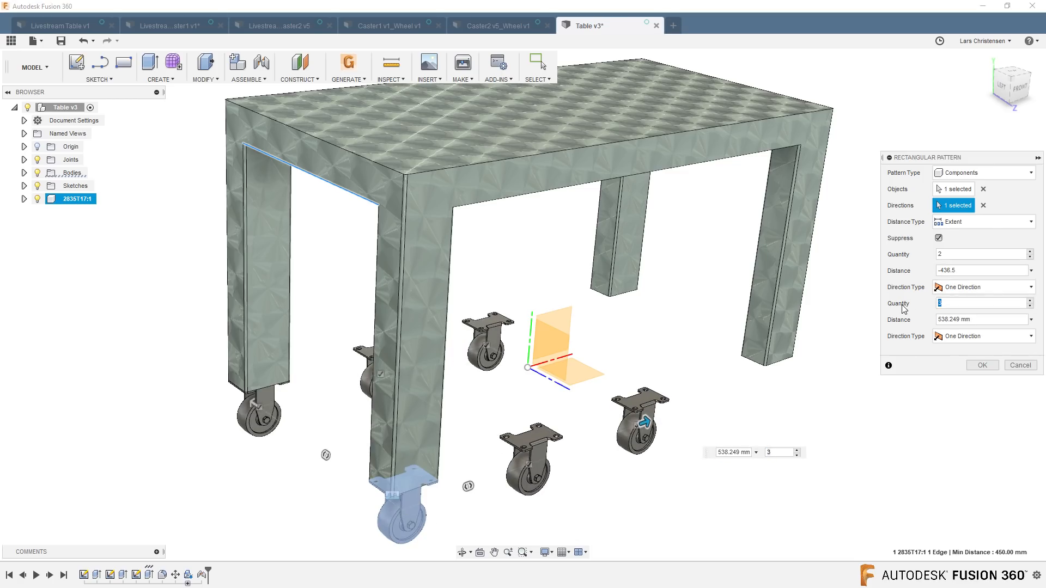
pyautogui.write('2')
pyautogui.press('Tab')
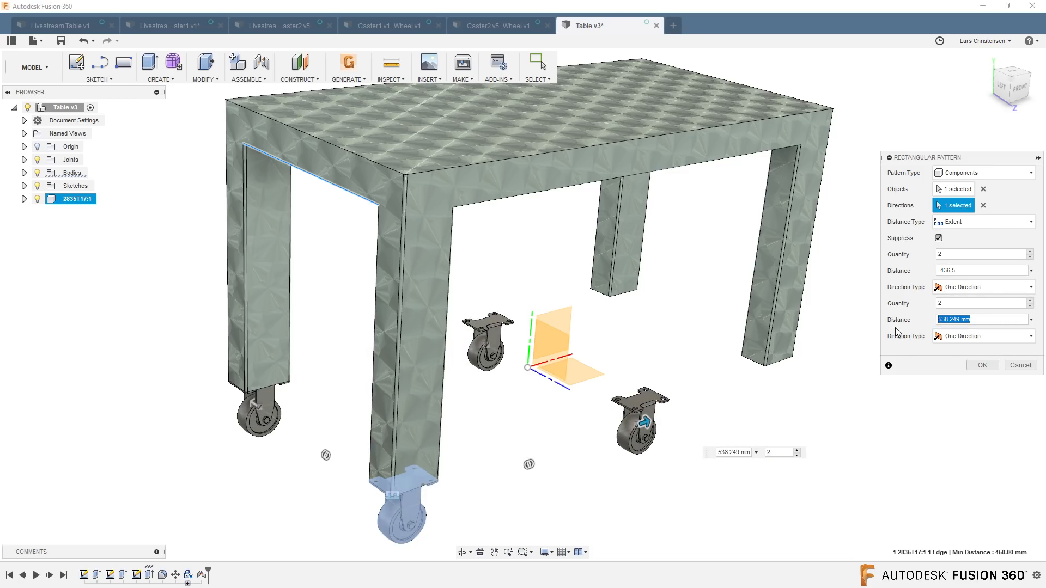
pyautogui.write('908')
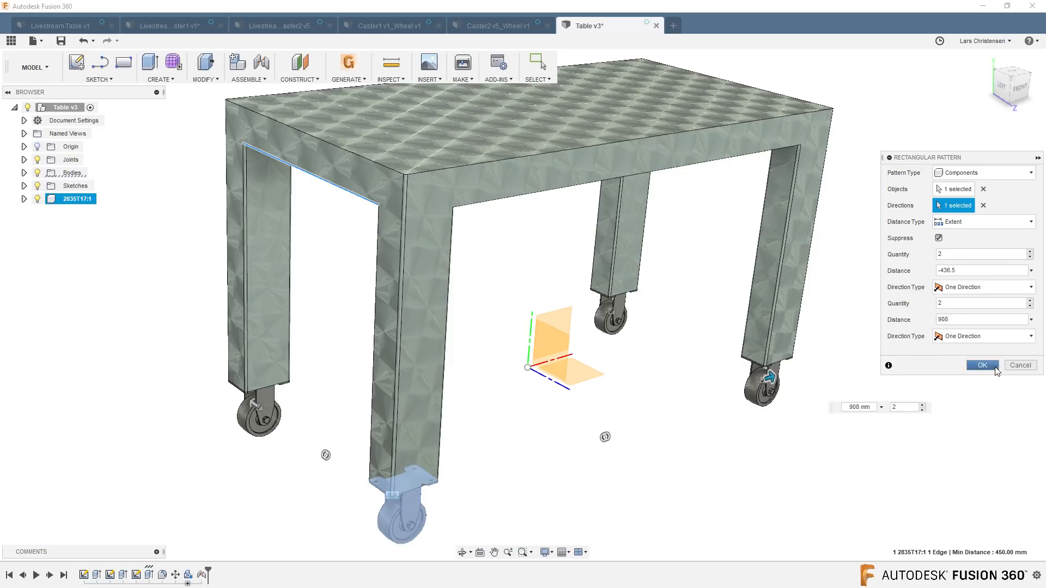
pyautogui.click(995, 369)
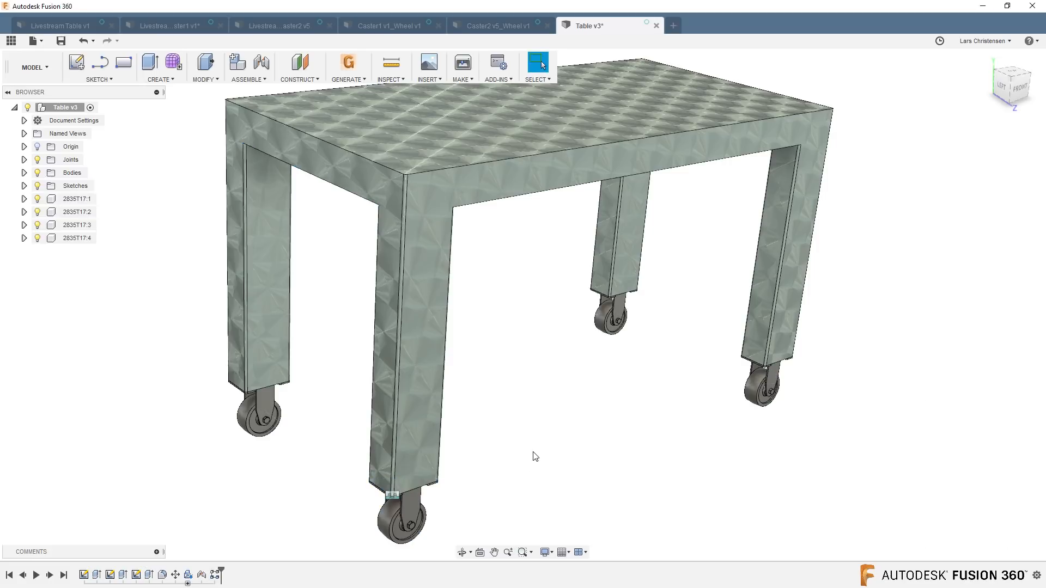